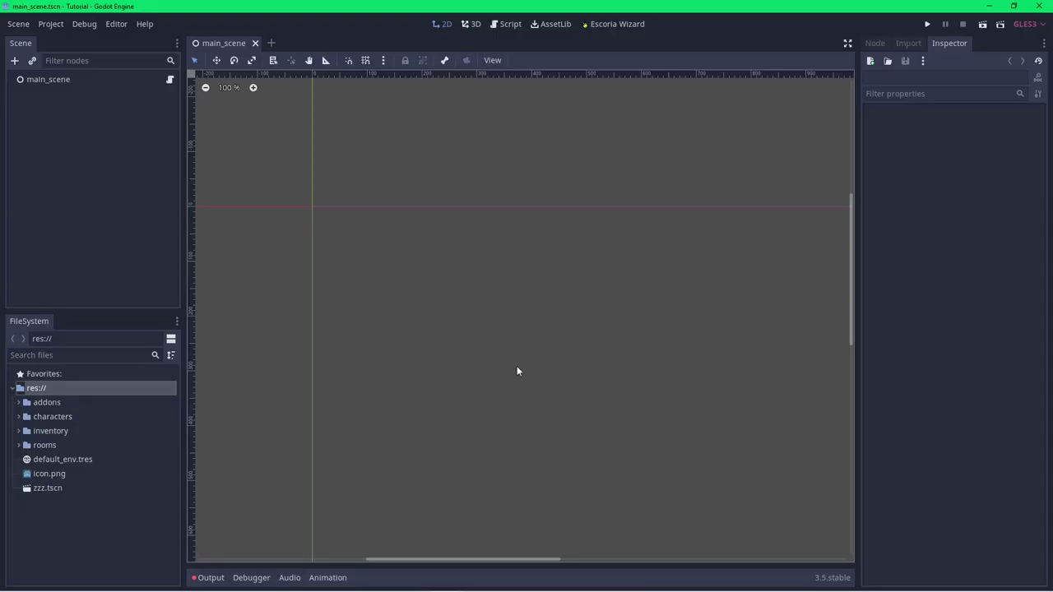
# Search the asset library for "escoria" and open the Escoria Core Addon entry
pyautogui.click(551, 24)
pyautogui.write('escoria')
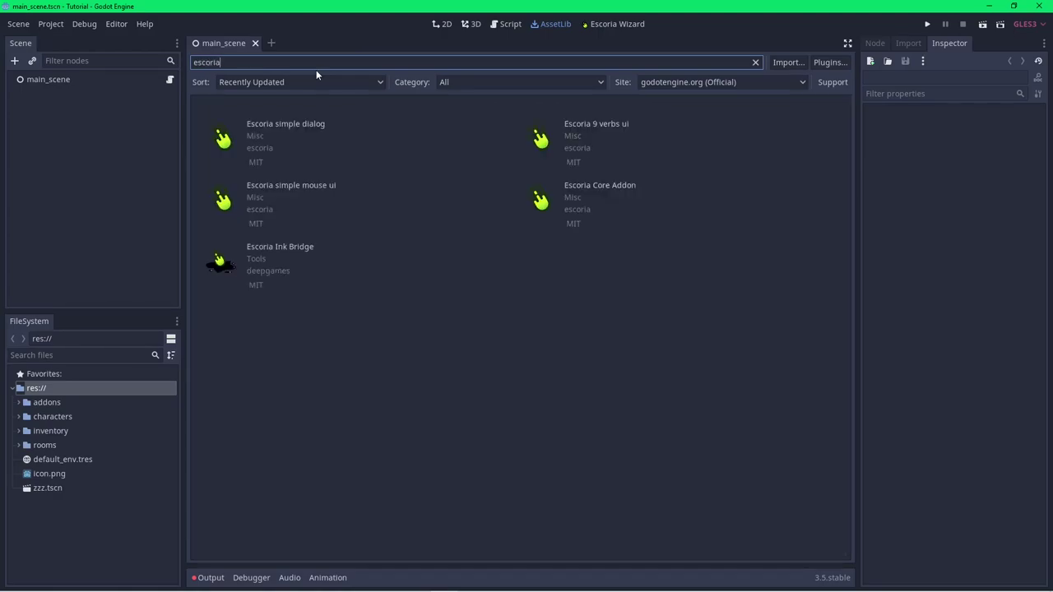
pyautogui.click(592, 194)
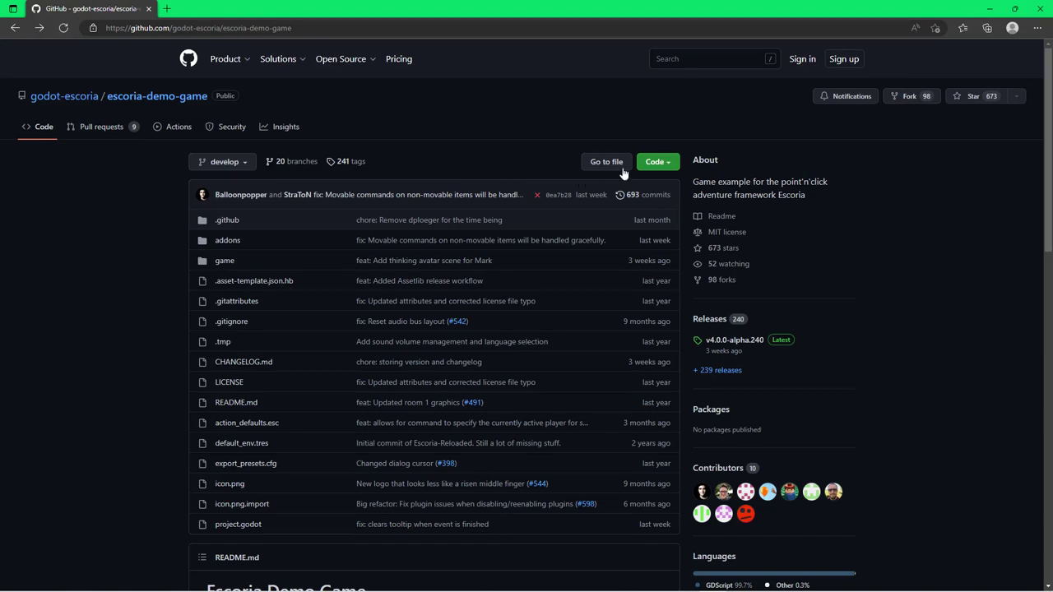
# Download the godot-escoria/escoria-demo-game repository from GitHub as a ZIP archive of the develop branch
pyautogui.click(654, 162)
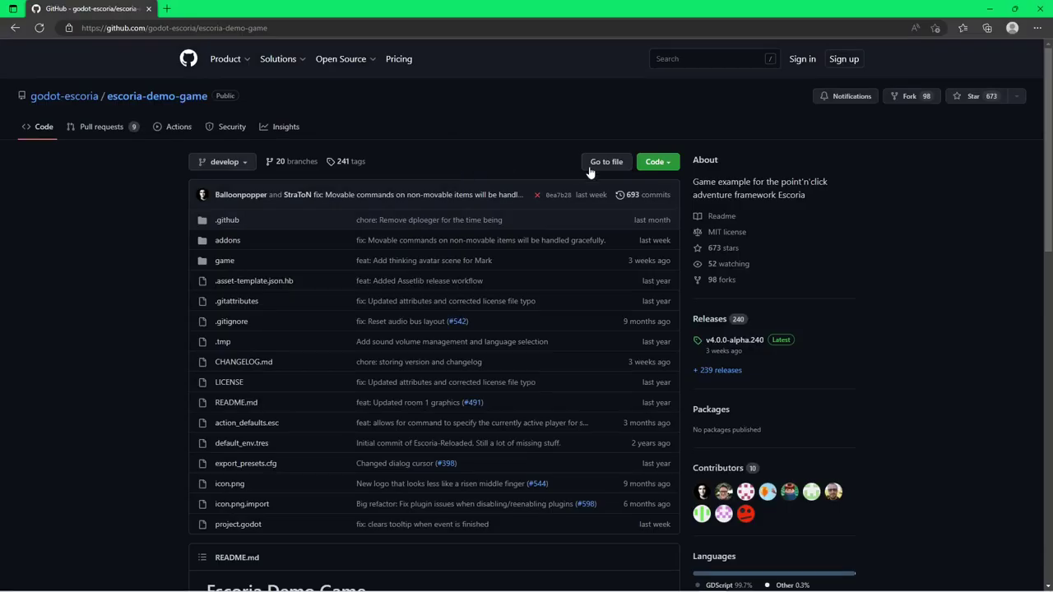
pyautogui.click(654, 162)
pyautogui.click(507, 336)
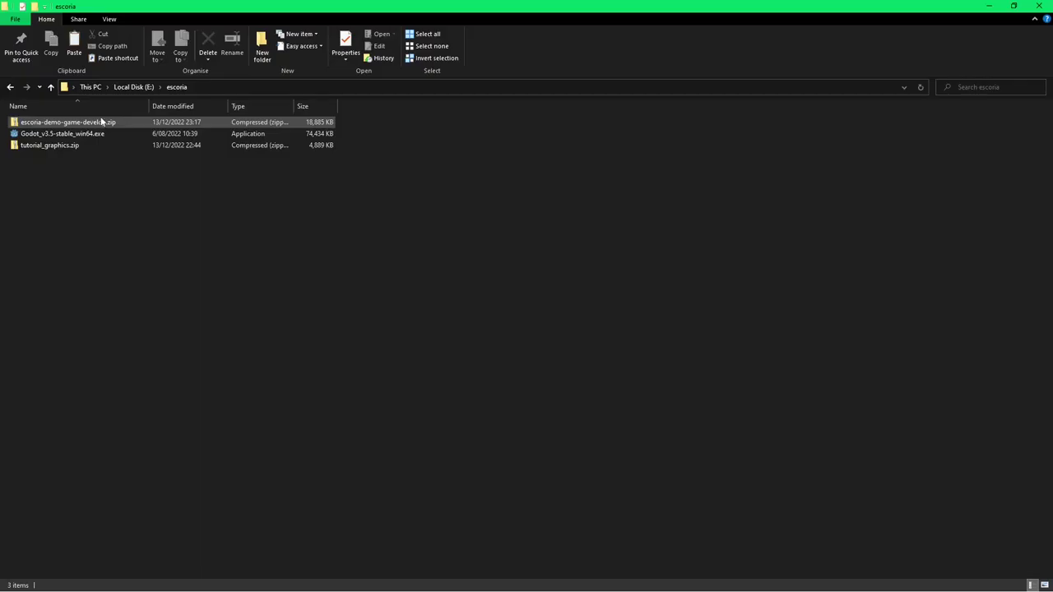
# In File Explorer, extract escoria-demo-game-develop.zip within the escoria folder
pyautogui.rightClick(97, 124)
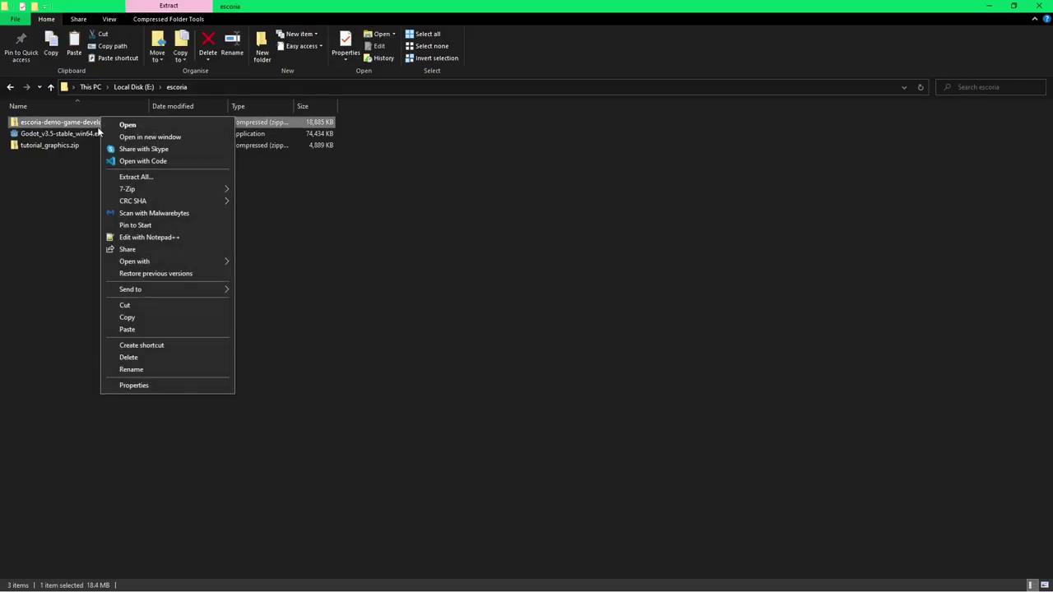
pyautogui.click(136, 176)
pyautogui.click(625, 407)
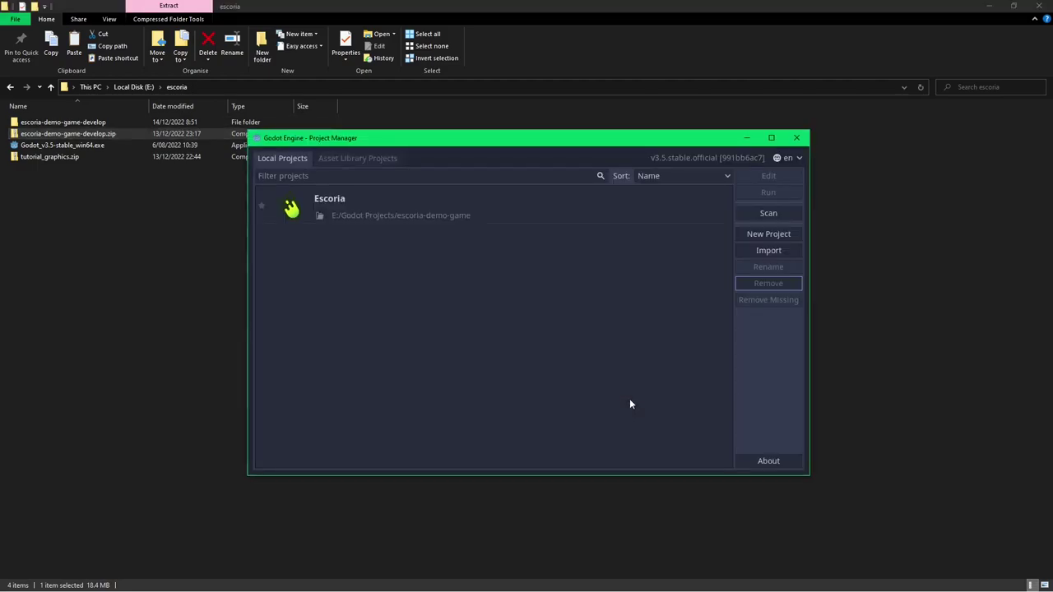
# Create a new Godot project named Tutorial in its own folder under E:/escoria and open it for editing
pyautogui.click(768, 235)
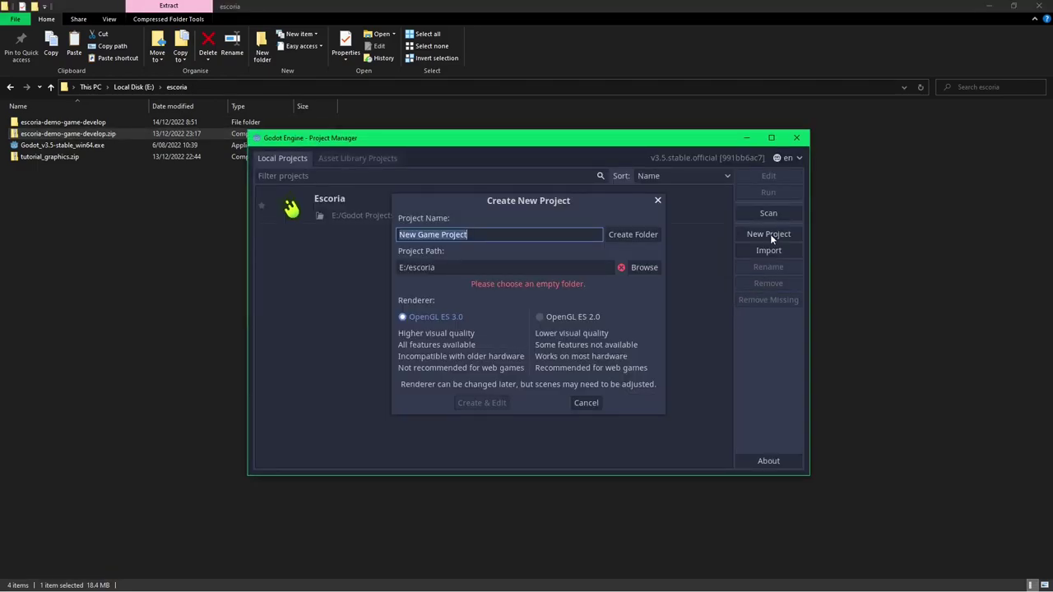
pyautogui.write('Tutorial')
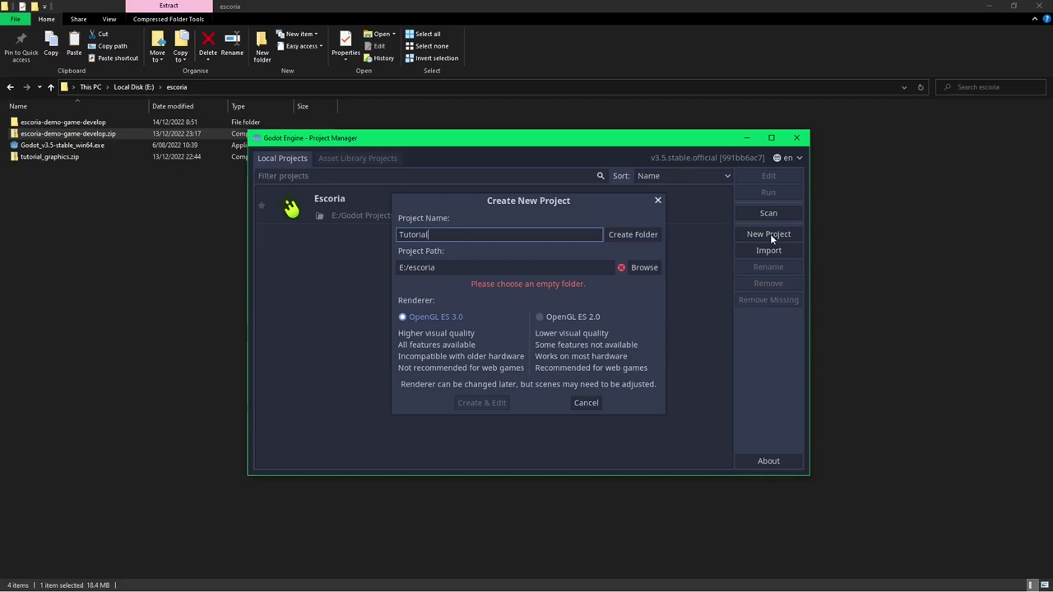
pyautogui.click(633, 238)
pyautogui.click(476, 402)
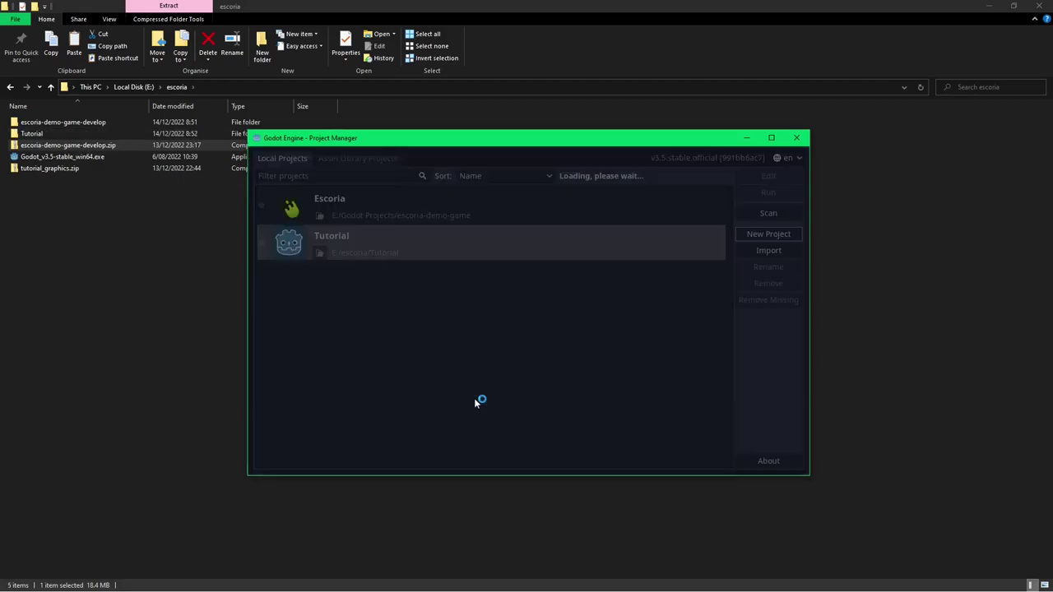
# In File Explorer, copy the addons folder from the extracted escoria-demo-game-develop folder into the Tutorial project folder
pyautogui.hotkey('alt', 'Tab')
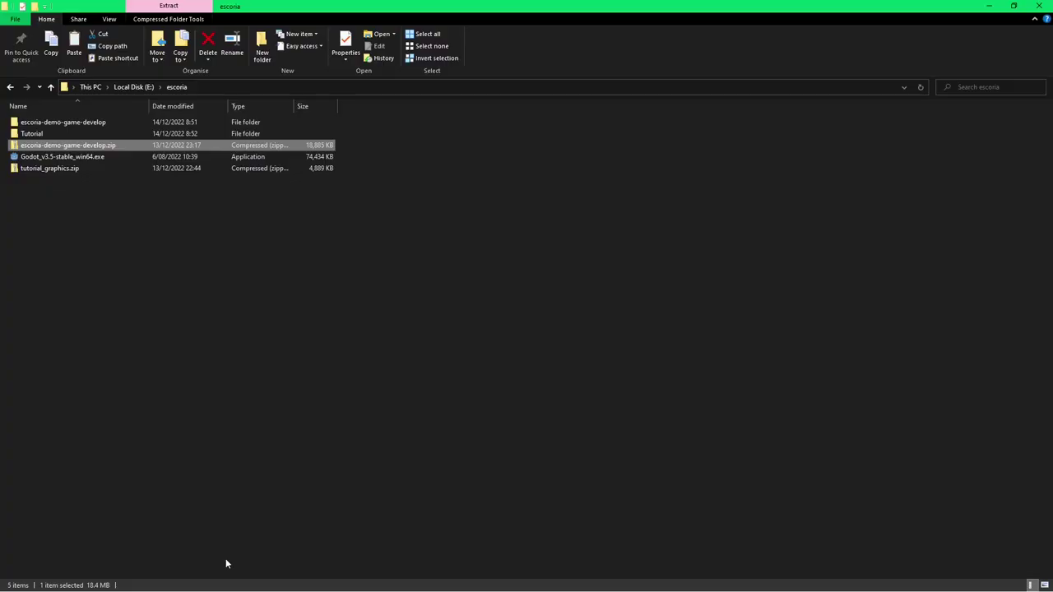
pyautogui.click(43, 121)
pyautogui.doubleClick(43, 122)
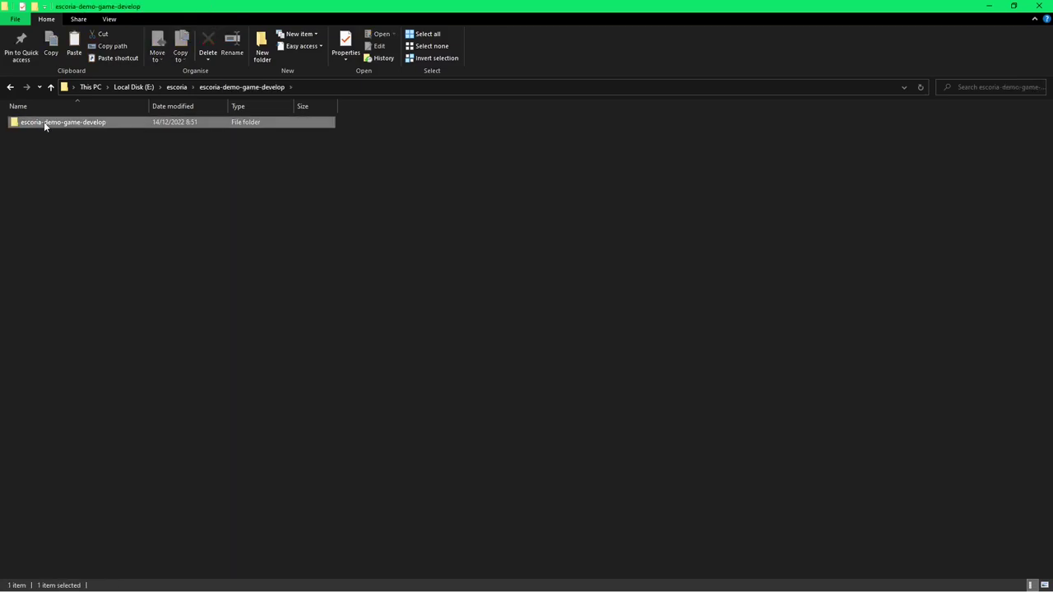
pyautogui.rightClick(39, 125)
pyautogui.click(68, 399)
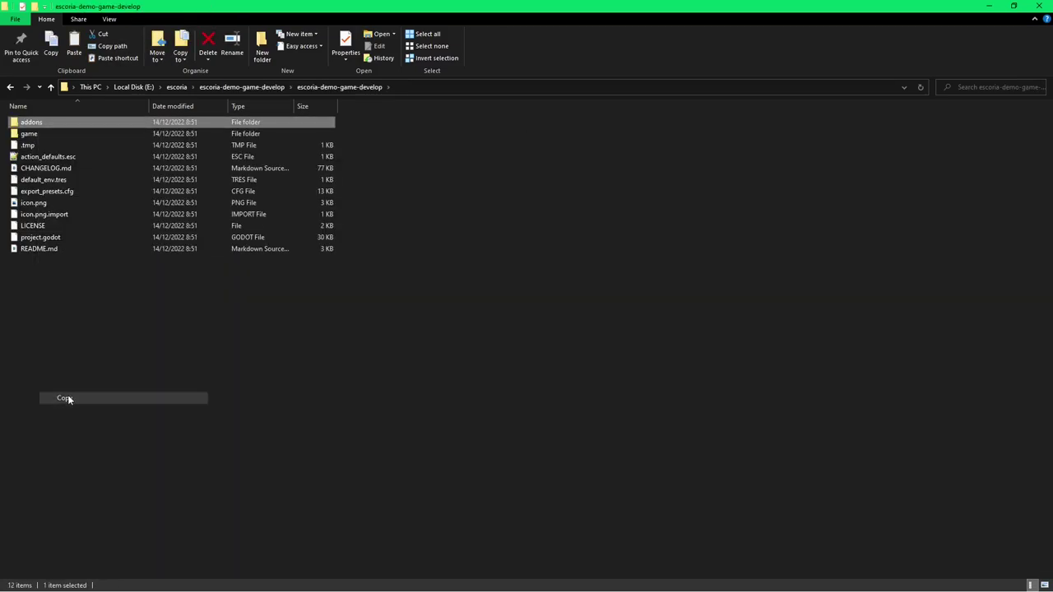
pyautogui.hotkey('alt', 'Up')
pyautogui.hotkey('alt', 'Up')
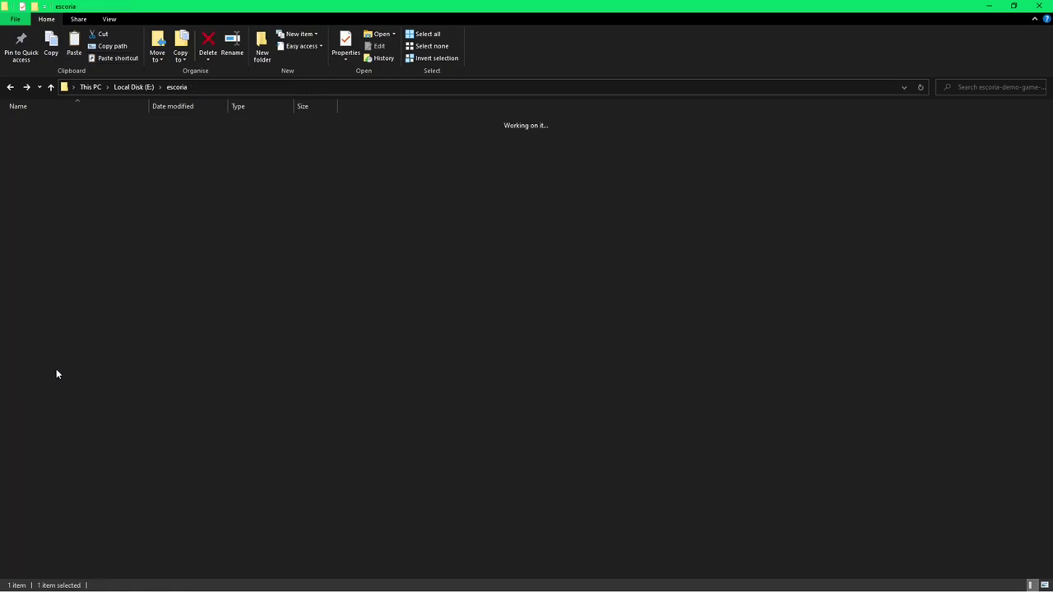
pyautogui.doubleClick(33, 133)
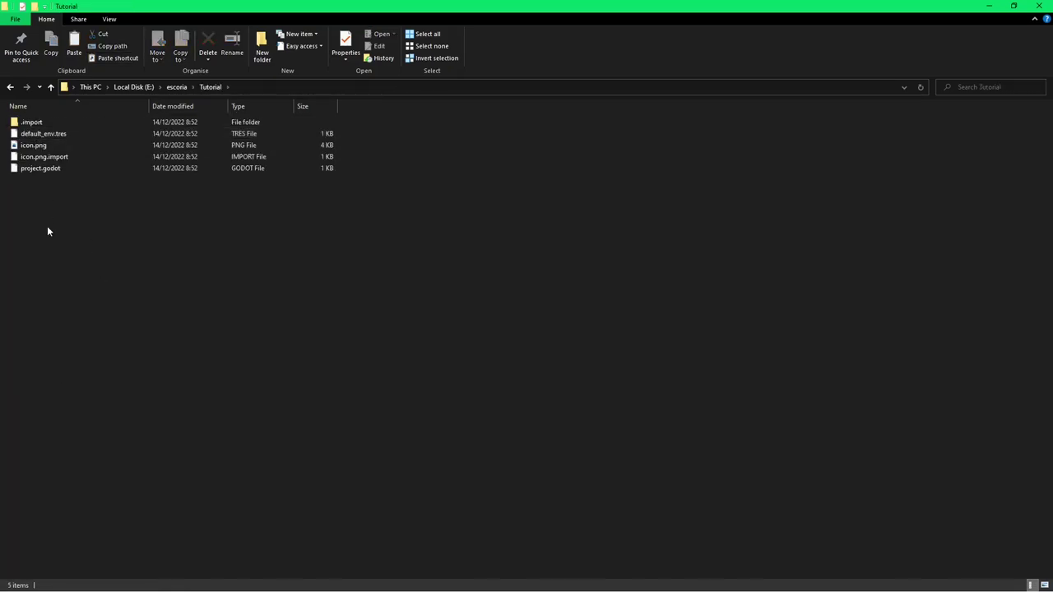
pyautogui.rightClick(46, 226)
pyautogui.click(74, 304)
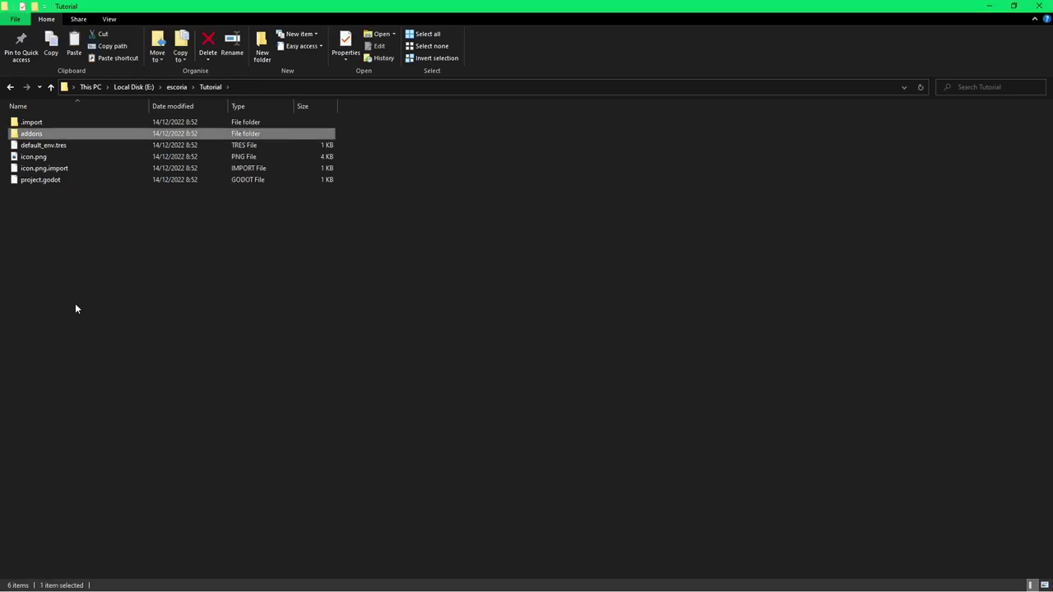
# Switch to Godot, enable the Escoria plugin in the project settings and dismiss the resulting alert
pyautogui.hotkey('alt', 'Tab')
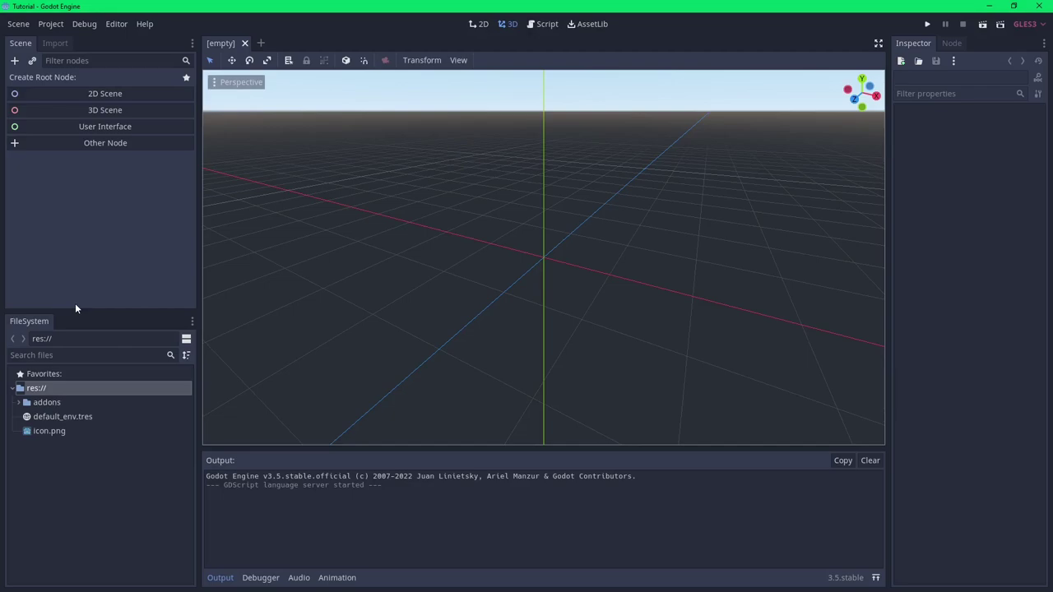
pyautogui.click(52, 24)
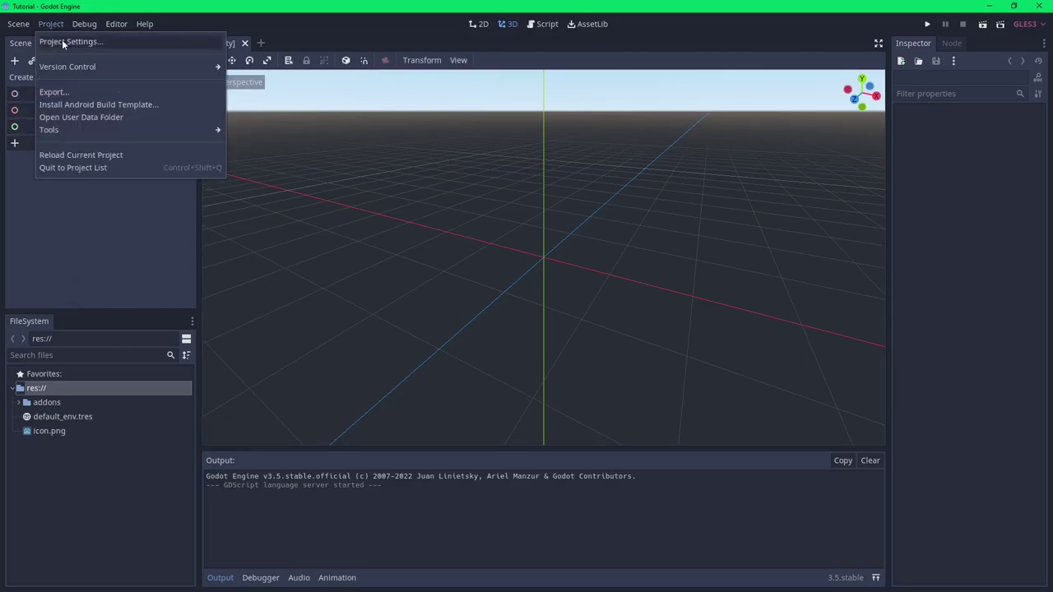
pyautogui.click(61, 40)
pyautogui.click(467, 127)
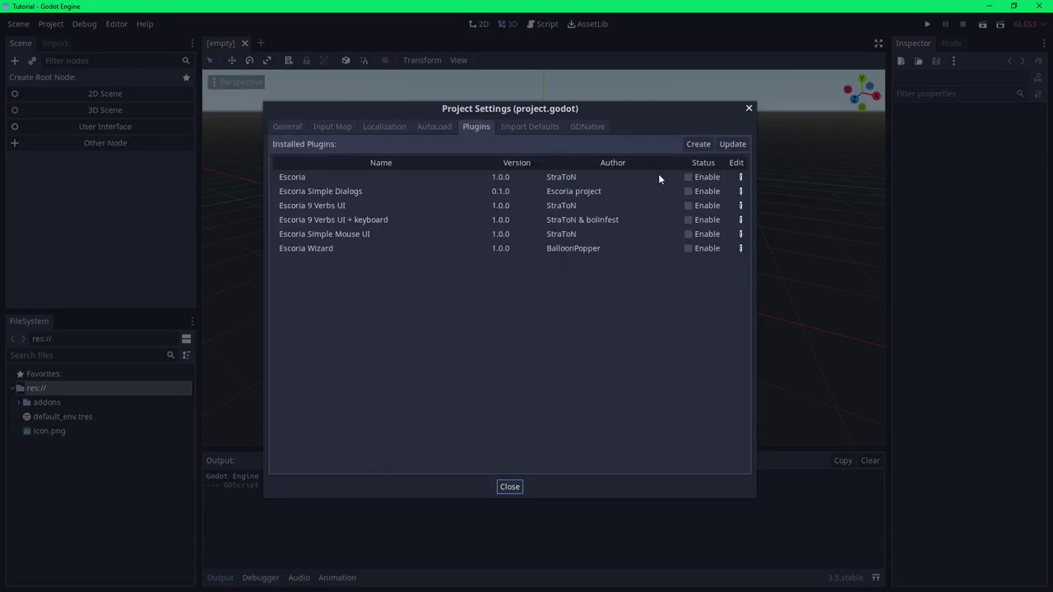
pyautogui.click(689, 176)
pyautogui.click(509, 487)
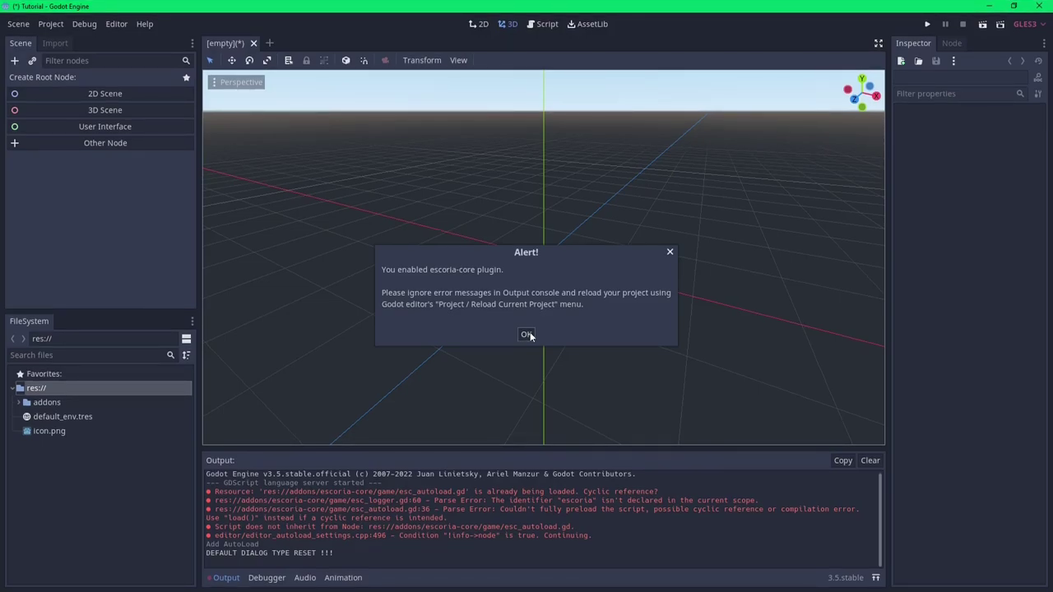
pyautogui.click(527, 334)
# Reload the current Tutorial project and show its output log
pyautogui.click(50, 24)
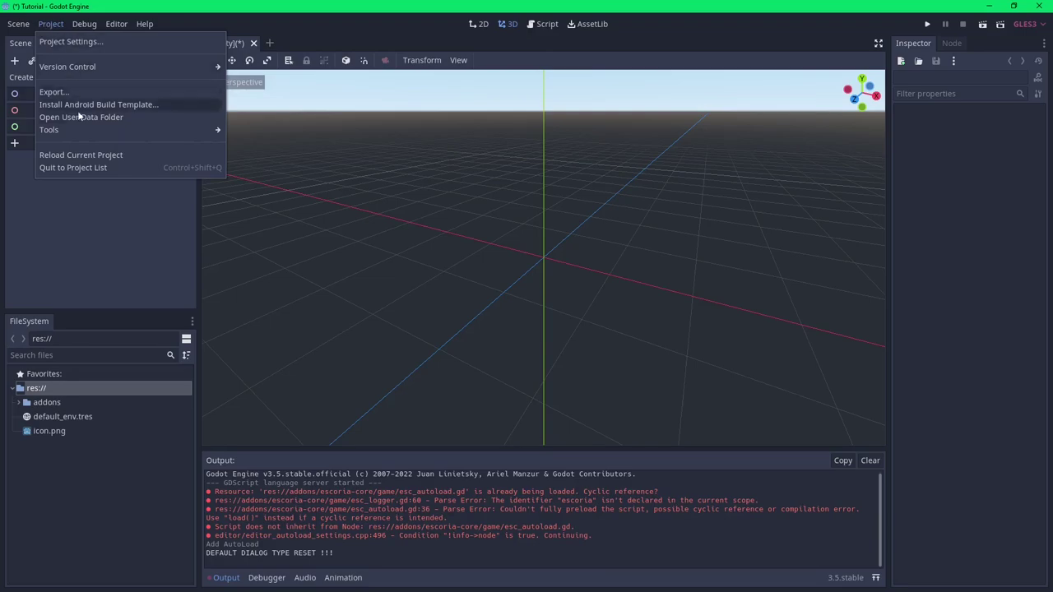
pyautogui.click(91, 156)
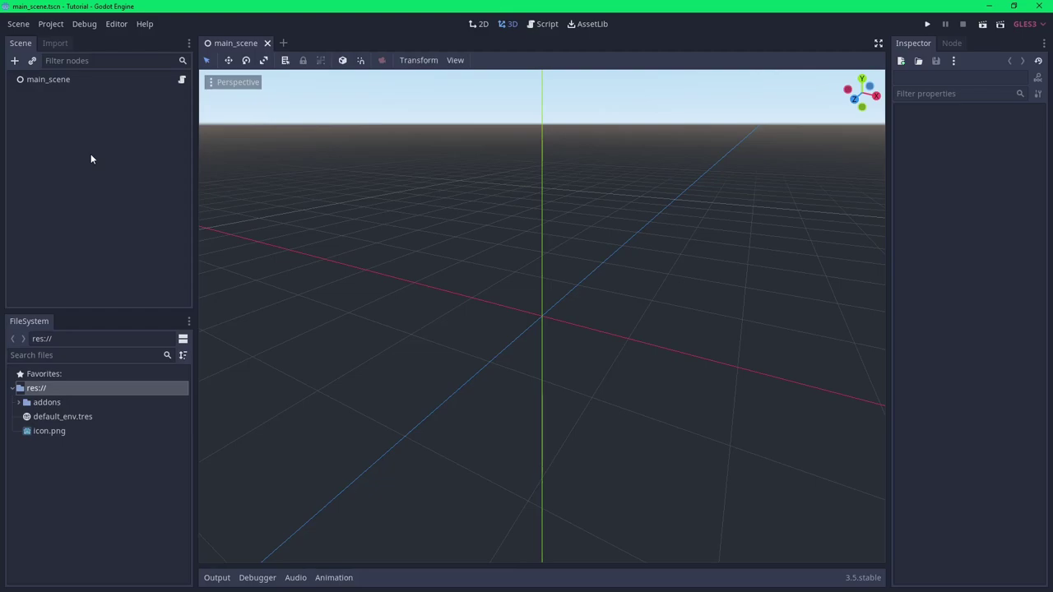
pyautogui.click(215, 577)
# Enable the Escoria Simple Dialogs, Escoria Simple Mouse UI and Escoria Wizard plugins in the project settings
pyautogui.click(62, 25)
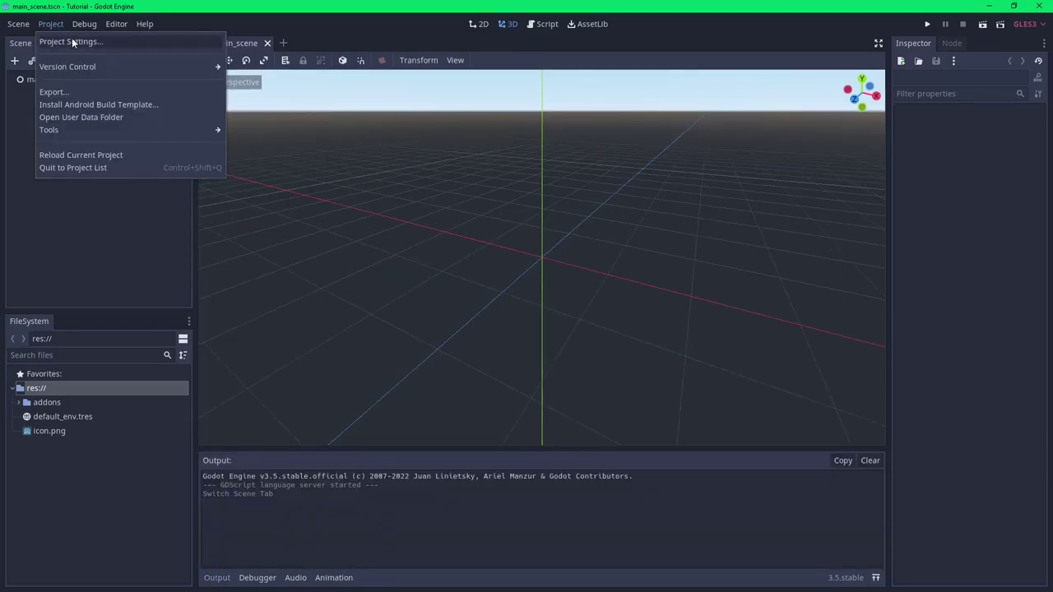
pyautogui.click(72, 40)
pyautogui.click(475, 126)
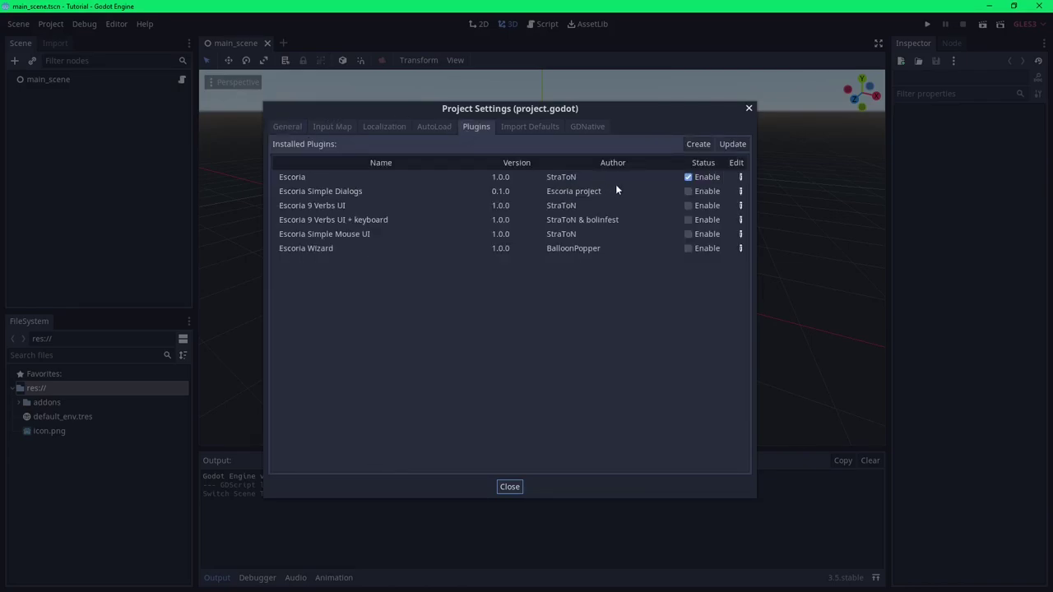
pyautogui.click(690, 191)
pyautogui.click(689, 233)
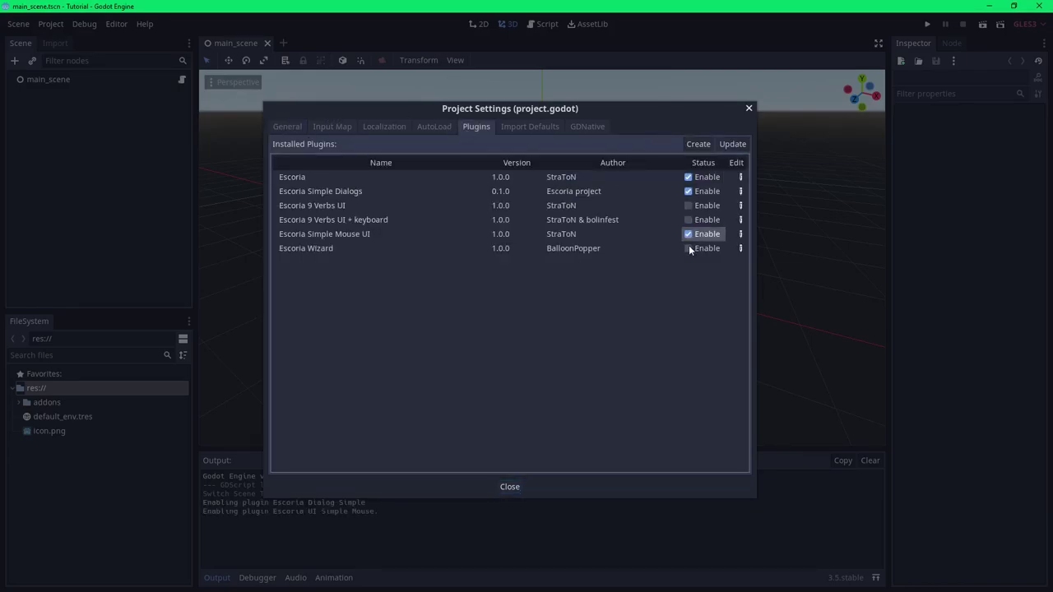
pyautogui.click(687, 248)
pyautogui.click(510, 487)
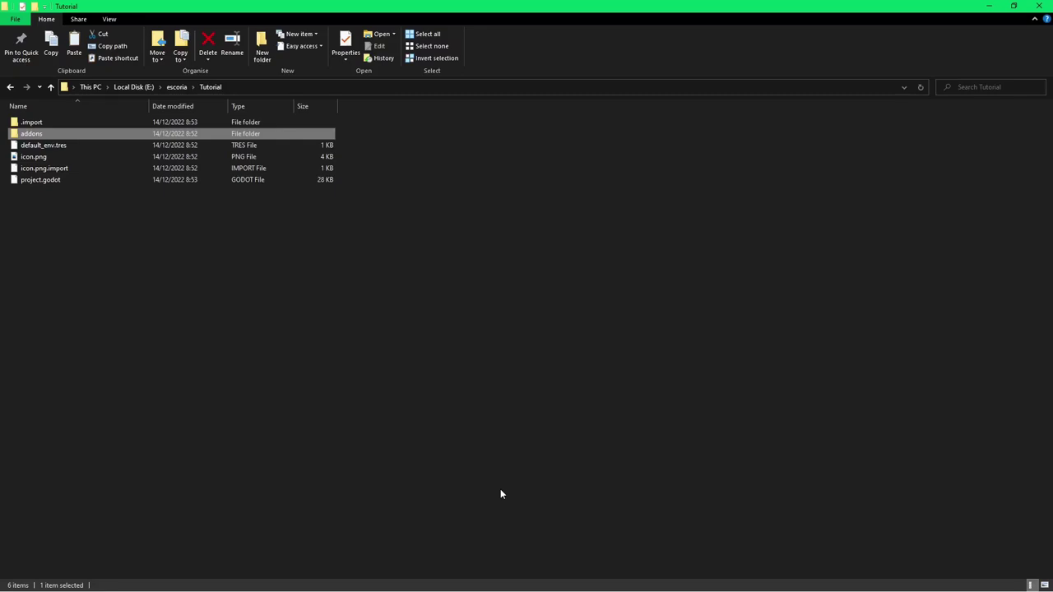
# In File Explorer, create a folder named inventory in the Tutorial project folder
pyautogui.rightClick(54, 261)
pyautogui.moveTo(82, 440)
pyautogui.click(233, 438)
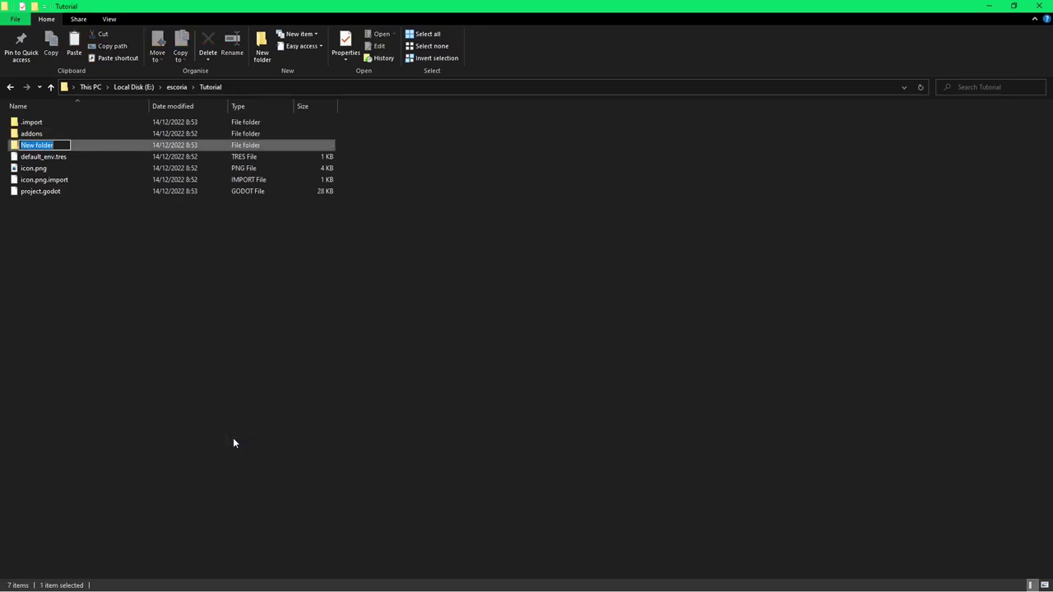
pyautogui.write('inventory')
pyautogui.press('Return')
# Create a folder named characters in the Tutorial project folder
pyautogui.rightClick(232, 443)
pyautogui.moveTo(329, 412)
pyautogui.click(407, 411)
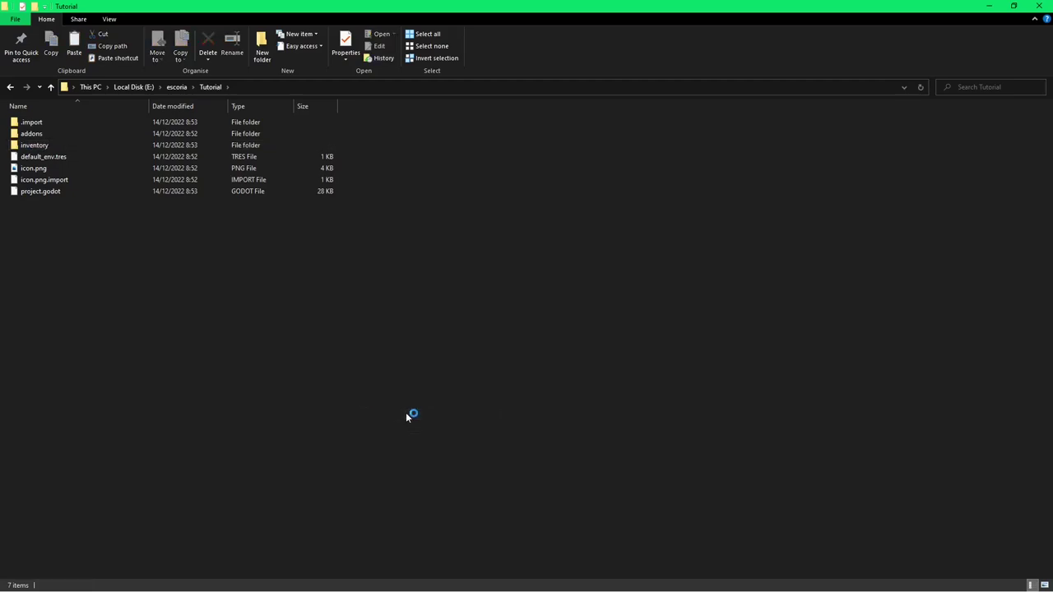
pyautogui.write('characters')
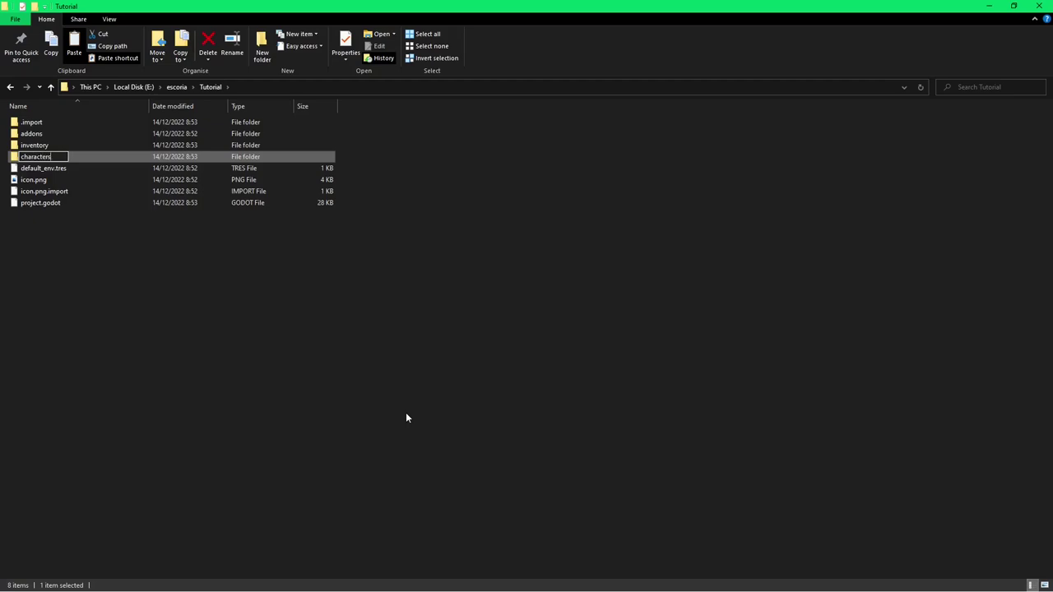
pyautogui.press('Return')
# Create a folder named rooms in the Tutorial project folder
pyautogui.rightClick(406, 412)
pyautogui.moveTo(445, 387)
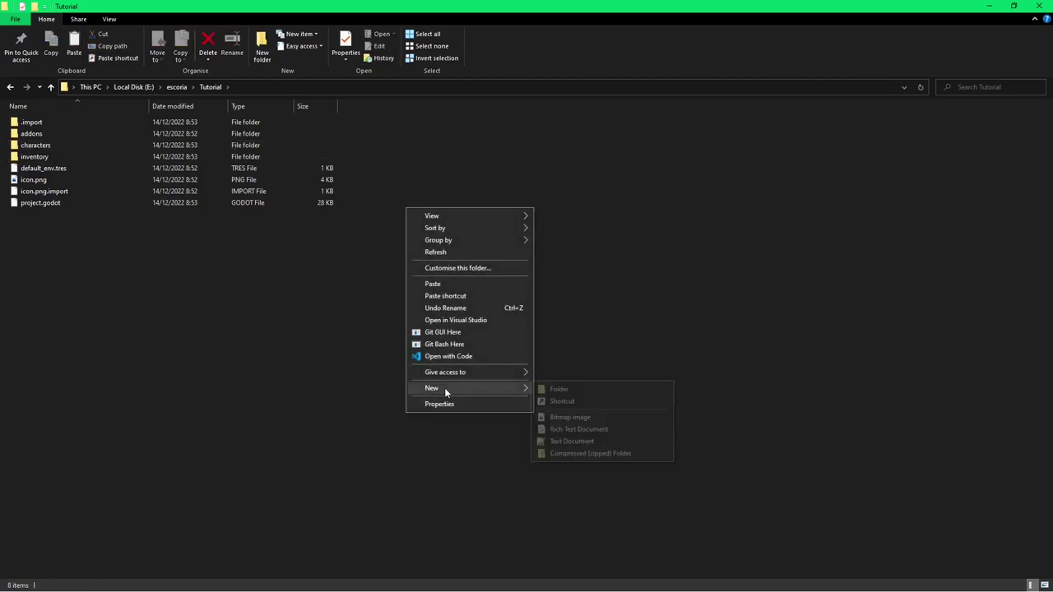
pyautogui.click(564, 395)
pyautogui.write('fooms')
pyautogui.press('Return')
# Extract tutorial_graphics.zip within the parent escoria folder
pyautogui.hotkey('alt', 'Up')
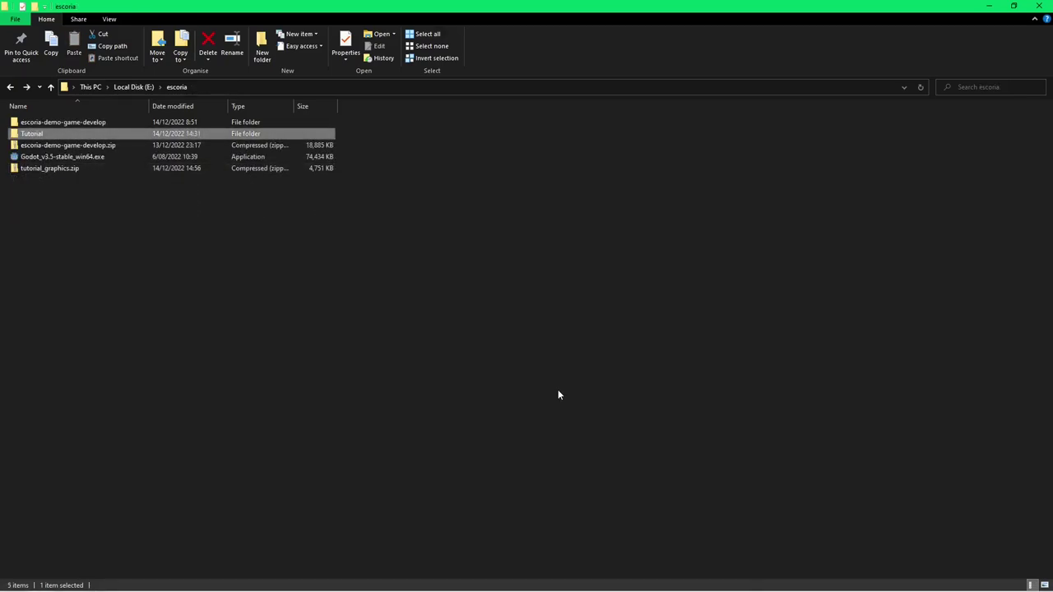
pyautogui.click(53, 168)
pyautogui.rightClick(54, 168)
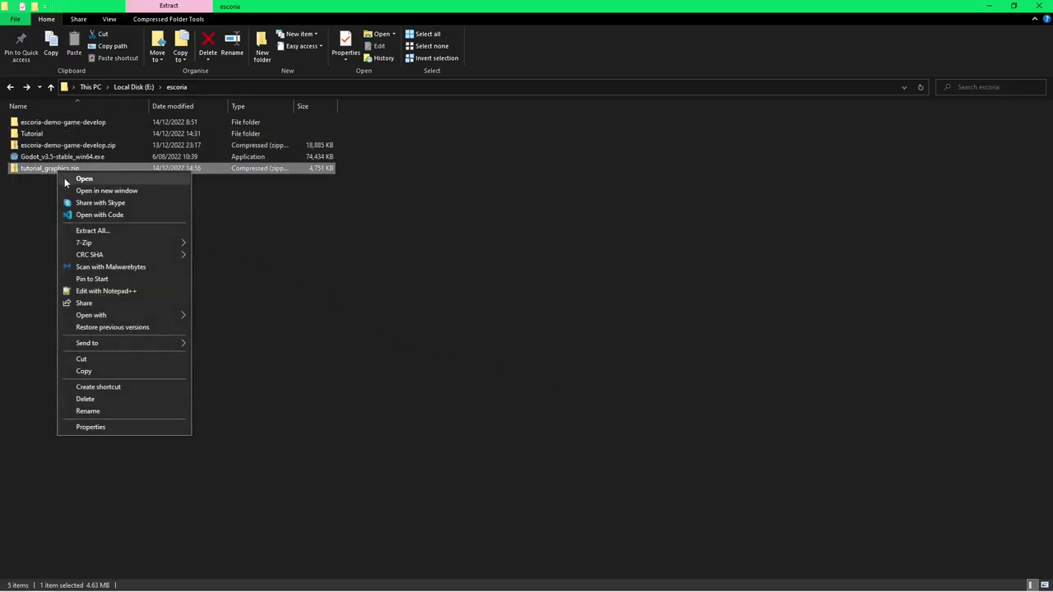
pyautogui.click(90, 230)
pyautogui.click(627, 408)
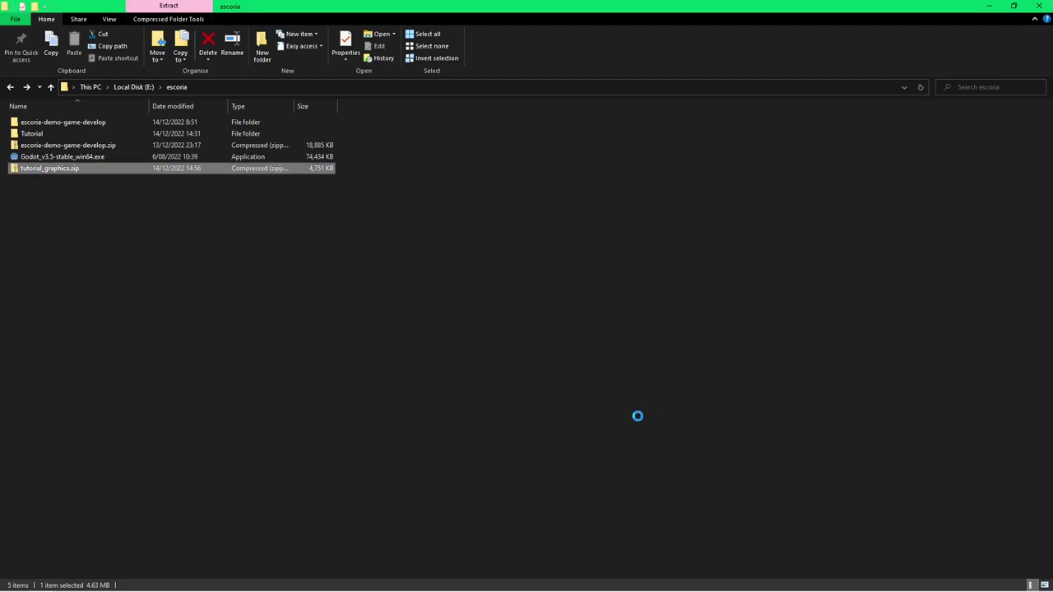
# Transfer the room graphics from the extracted tutorial_graphics folder into the Tutorial project's rooms folder
pyautogui.doubleClick(37, 146)
pyautogui.hotkey('ctrl', 'a')
pyautogui.rightClick(69, 127)
pyautogui.click(107, 334)
pyautogui.click(50, 87)
pyautogui.doubleClick(33, 133)
pyautogui.rightClick(41, 166)
pyautogui.click(78, 448)
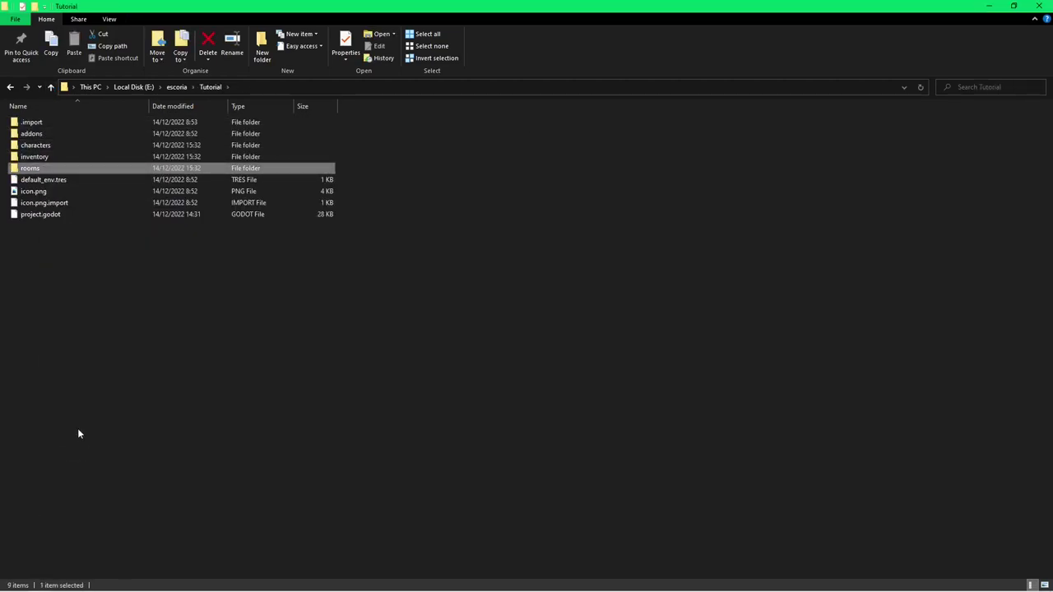
# Transfer all files from the inventory folder of tutorial_graphics into the Tutorial project's inventory folder
pyautogui.click(50, 87)
pyautogui.doubleClick(41, 144)
pyautogui.doubleClick(41, 136)
pyautogui.hotkey('ctrl', 'a')
pyautogui.rightClick(54, 148)
pyautogui.click(66, 383)
pyautogui.click(51, 86)
pyautogui.click(50, 87)
pyautogui.doubleClick(33, 133)
pyautogui.doubleClick(41, 156)
pyautogui.rightClick(42, 162)
pyautogui.click(65, 238)
# Transfer the contents of the characters folder of tutorial_graphics into the Tutorial project's characters folder
pyautogui.click(50, 86)
pyautogui.click(50, 86)
pyautogui.doubleClick(41, 145)
pyautogui.doubleClick(42, 122)
pyautogui.rightClick(39, 126)
pyautogui.rightClick(27, 122)
pyautogui.click(59, 385)
pyautogui.click(50, 87)
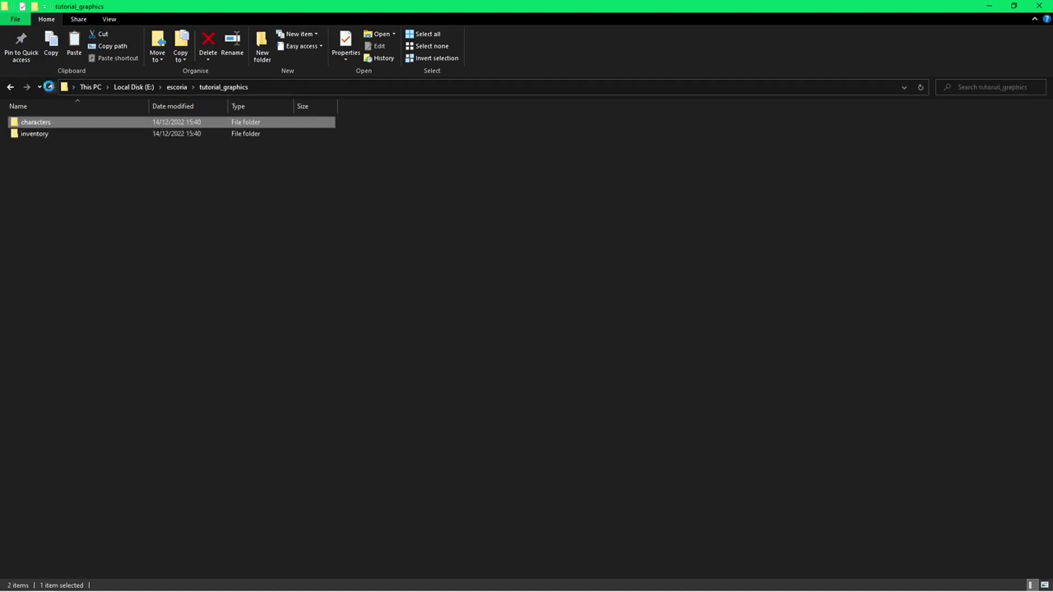
pyautogui.click(51, 87)
pyautogui.doubleClick(33, 133)
pyautogui.doubleClick(36, 137)
pyautogui.rightClick(41, 142)
pyautogui.click(69, 220)
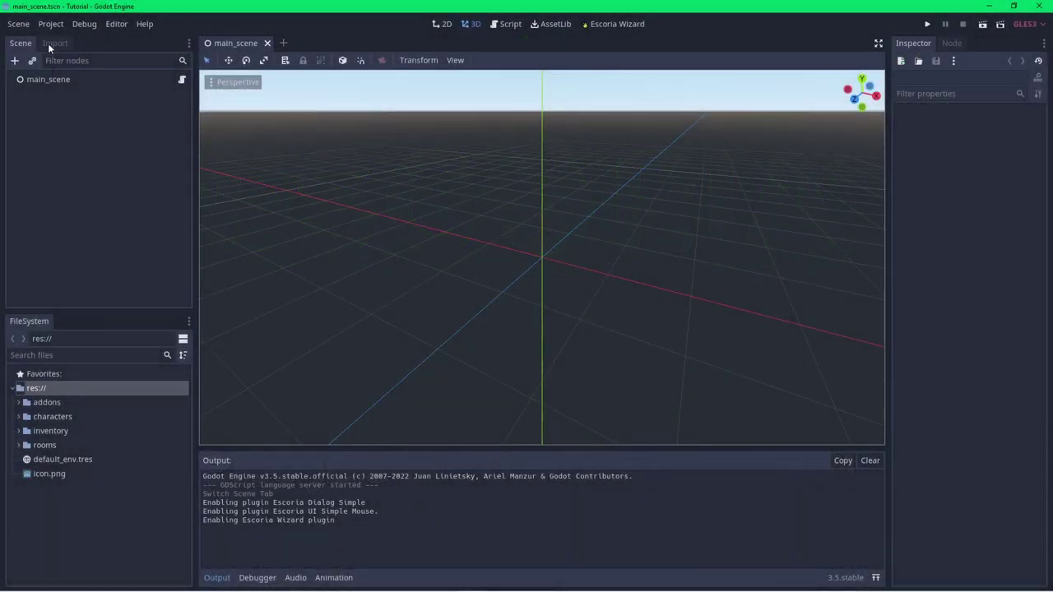
# Set the project's display window size to 1920 wide by 1080 high in the project settings
pyautogui.click(51, 26)
pyautogui.click(59, 39)
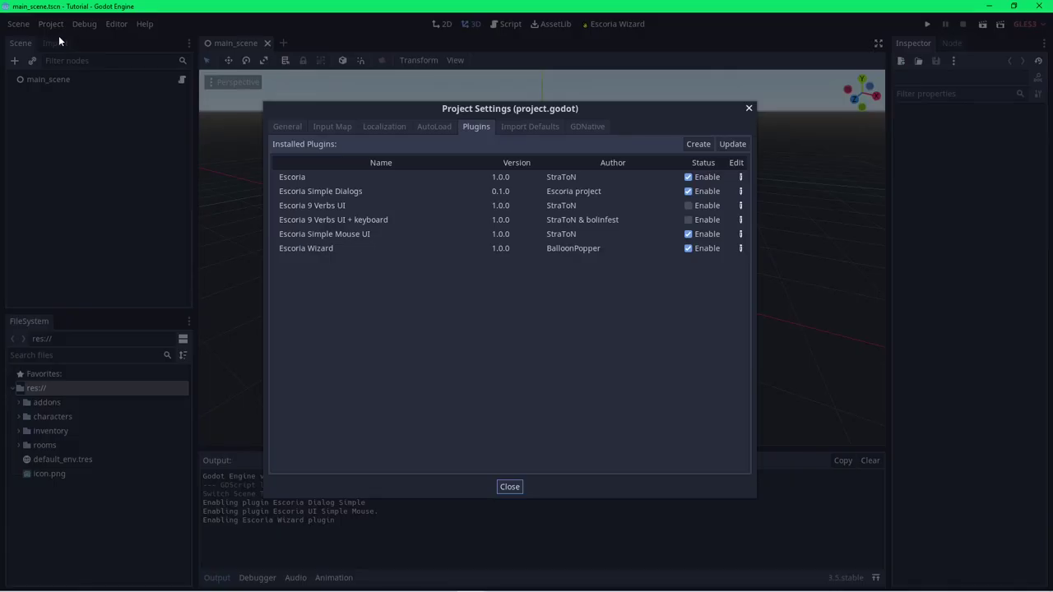
pyautogui.click(283, 128)
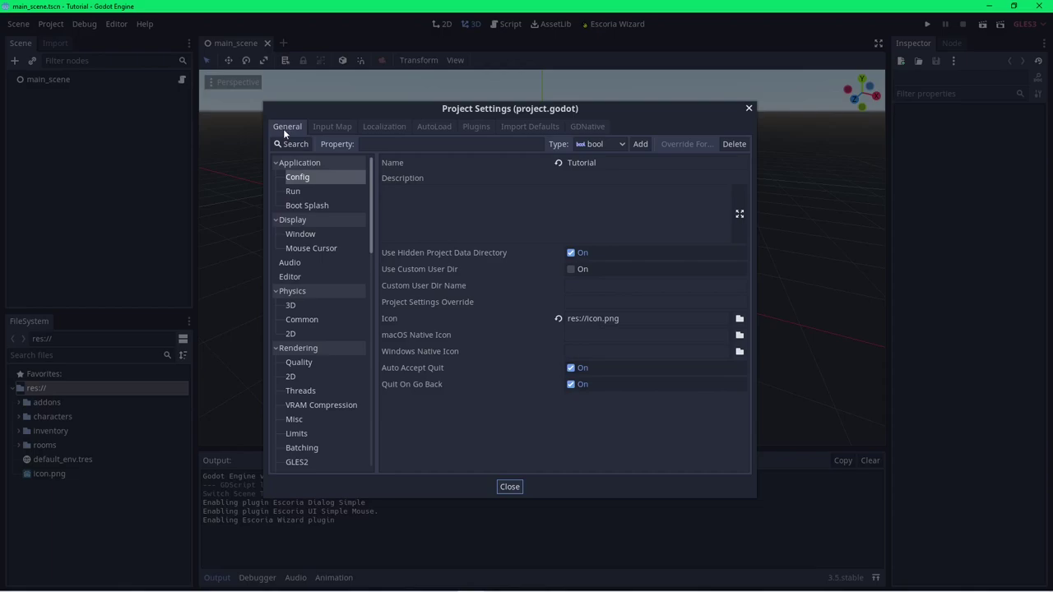
pyautogui.click(298, 234)
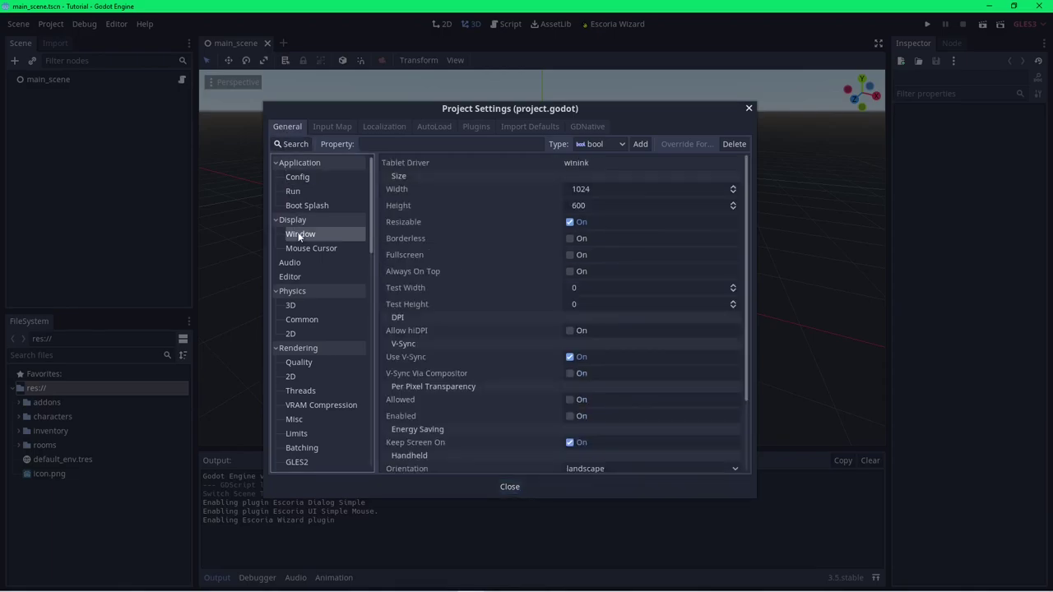
pyautogui.click(605, 183)
pyautogui.write('1920')
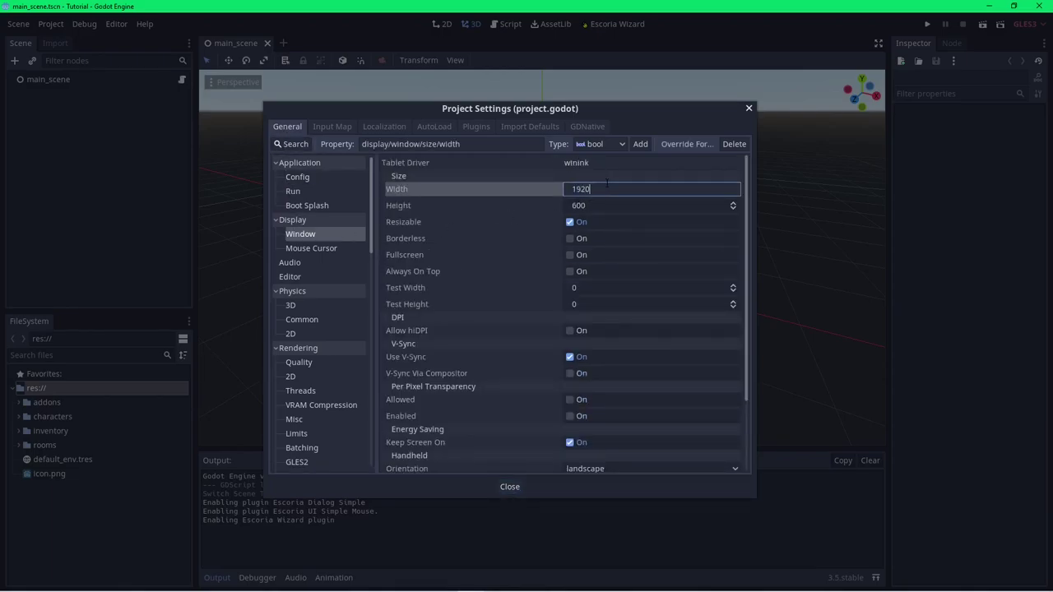
pyautogui.press('Tab')
pyautogui.write('1080')
pyautogui.press('Tab')
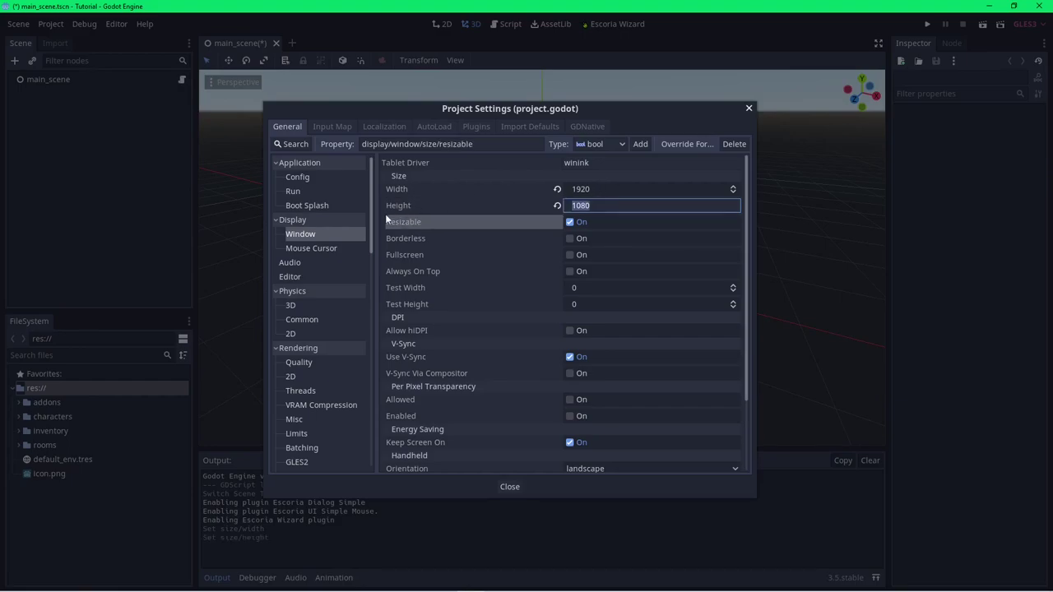
# Set Escoria's main game start script to res://start_game.esc
pyautogui.moveTo(370, 225); pyautogui.dragTo(371, 444)
pyautogui.click(315, 371)
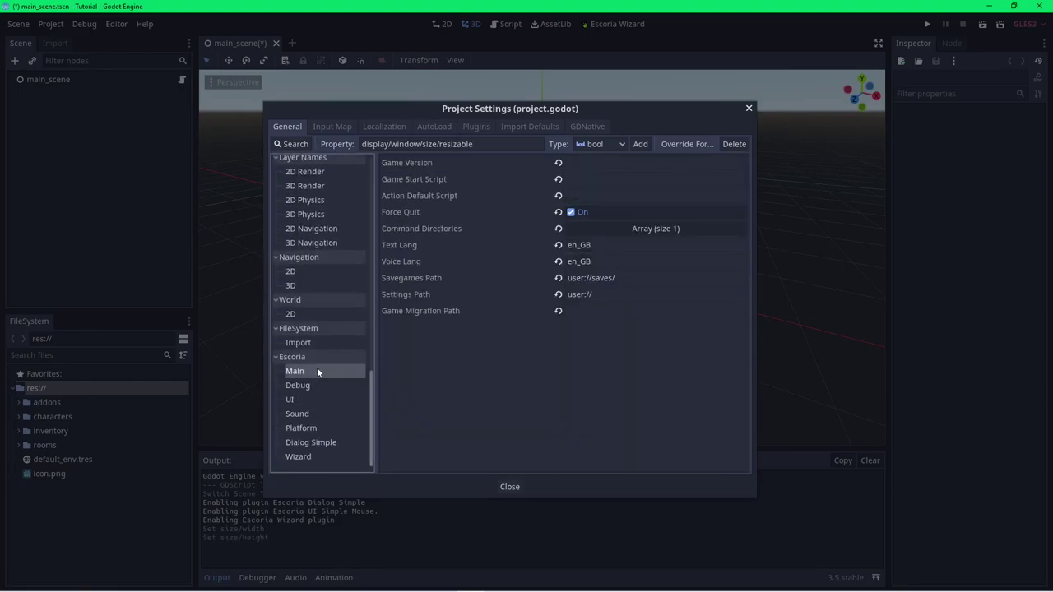
pyautogui.click(593, 177)
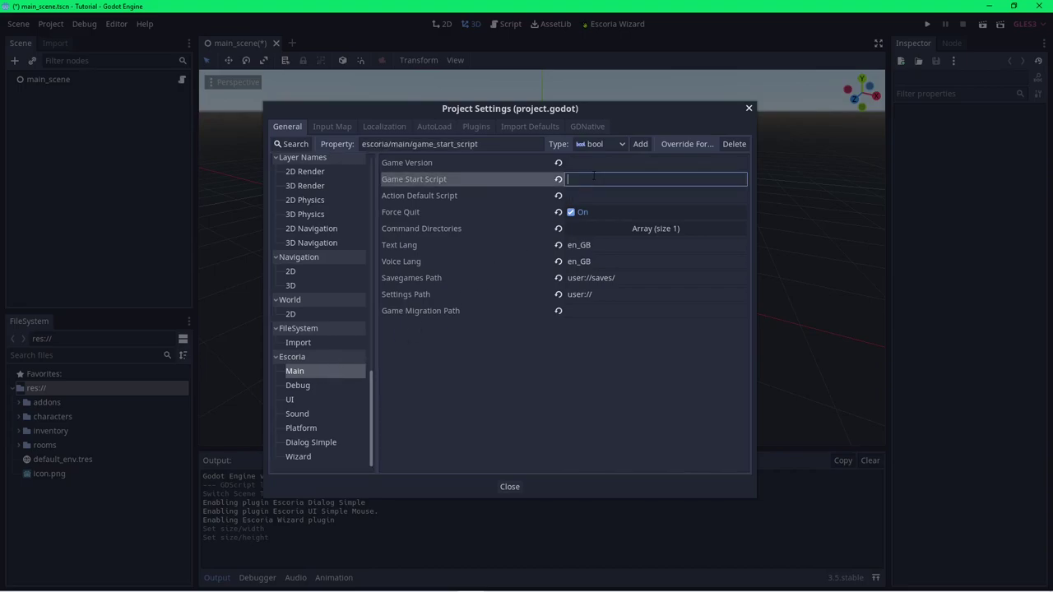
pyautogui.write('re')
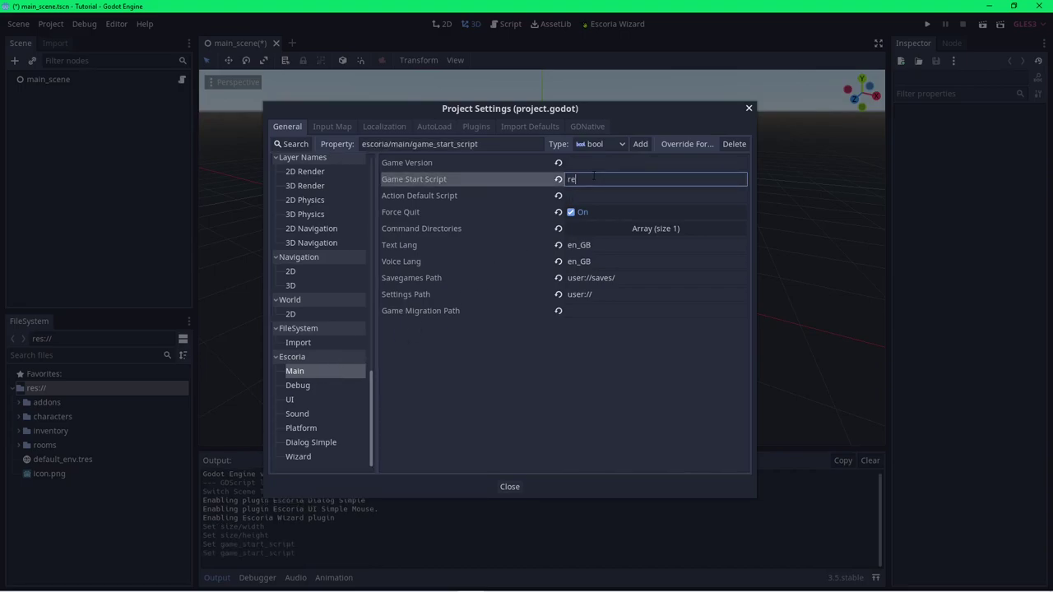
pyautogui.write('s://start_s')
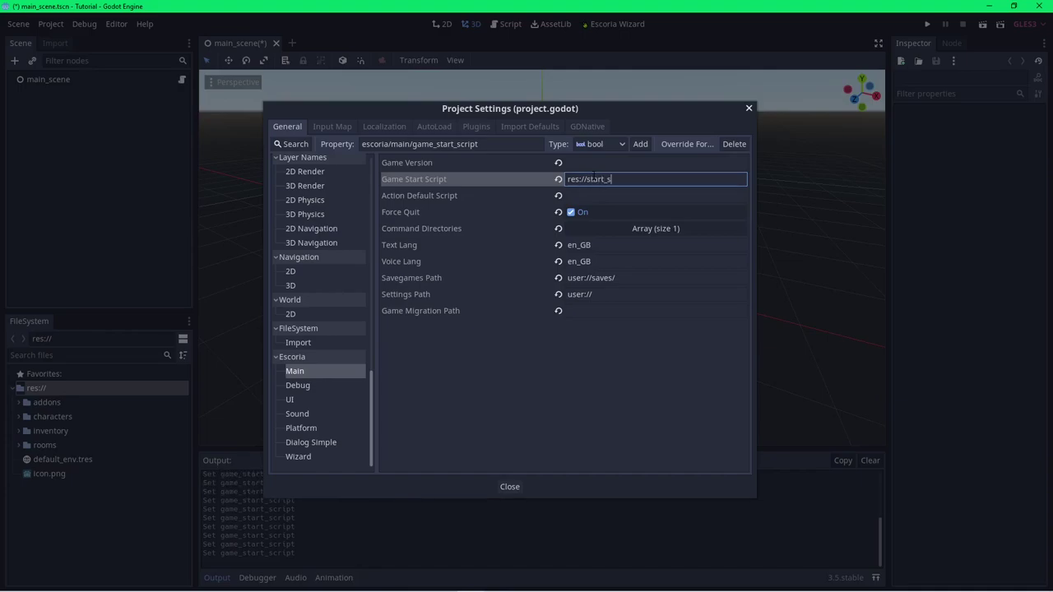
pyautogui.press('BackSpace')
pyautogui.write('game.esc')
# Remove the game/items part from the inventory items path in Escoria's UI settings
pyautogui.click(320, 386)
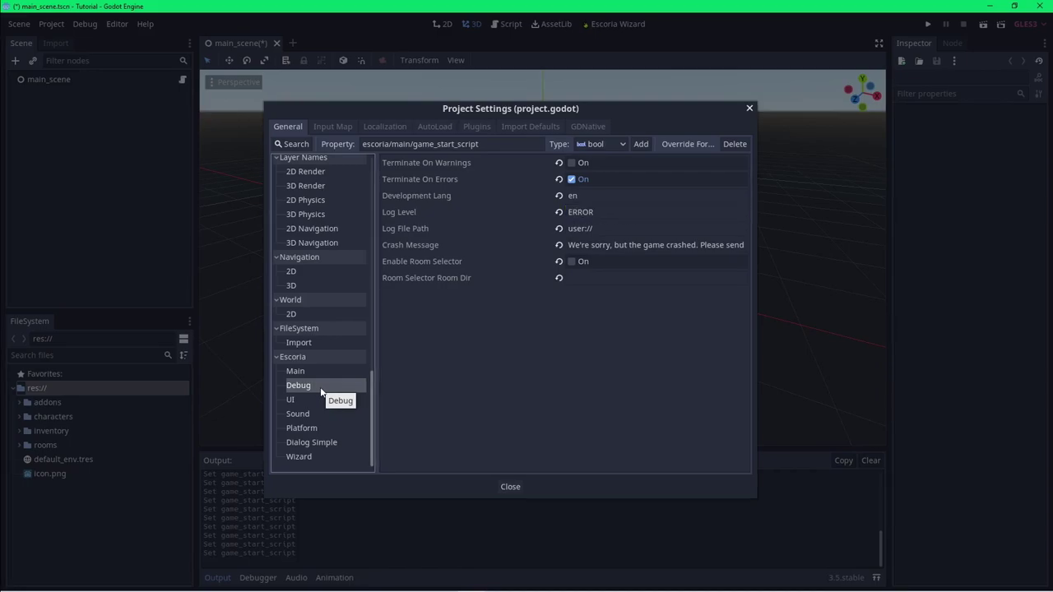
pyautogui.click(322, 400)
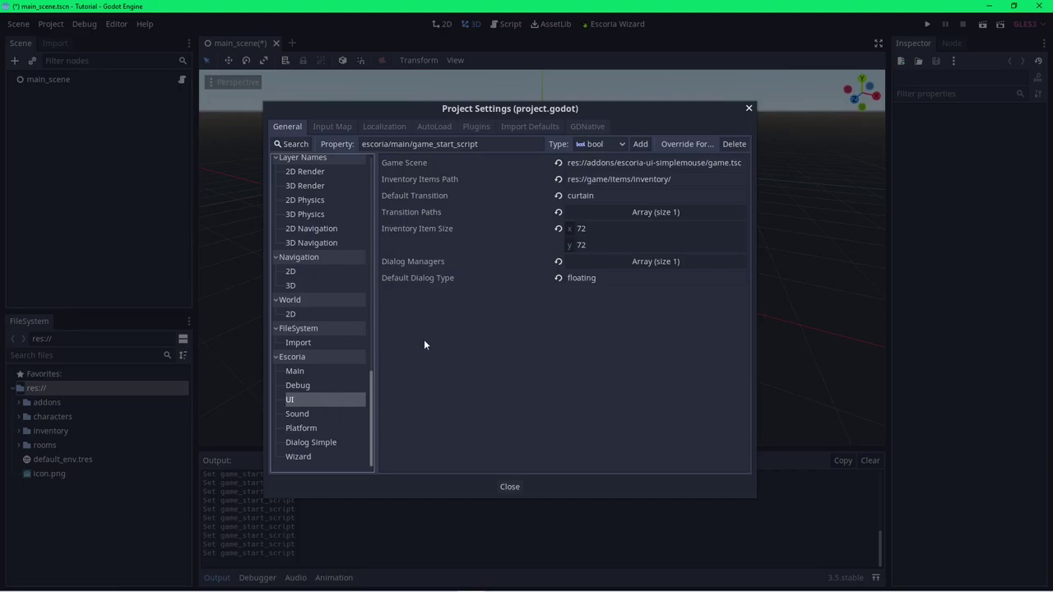
pyautogui.moveTo(631, 179); pyautogui.dragTo(585, 179)
pyautogui.press('Delete')
pyautogui.press('Delete')
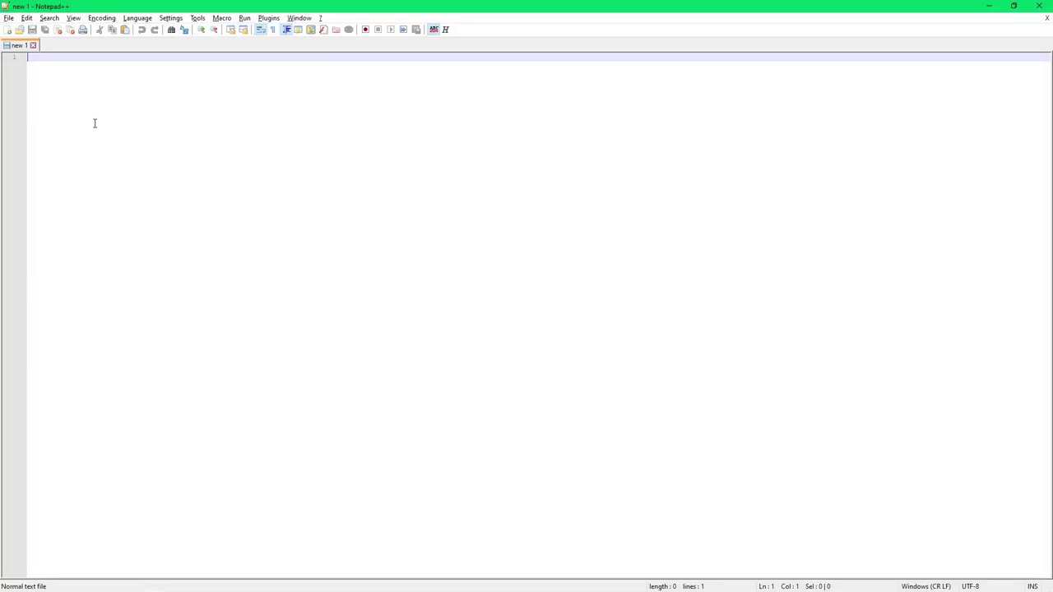
# In Notepad++, save a script as start_game.esc in the Tutorial folder, containing :init show_menu main and :newgame change_scene res://rooms/alien_room.tscn
pyautogui.hotkey('ctrl', 'v')
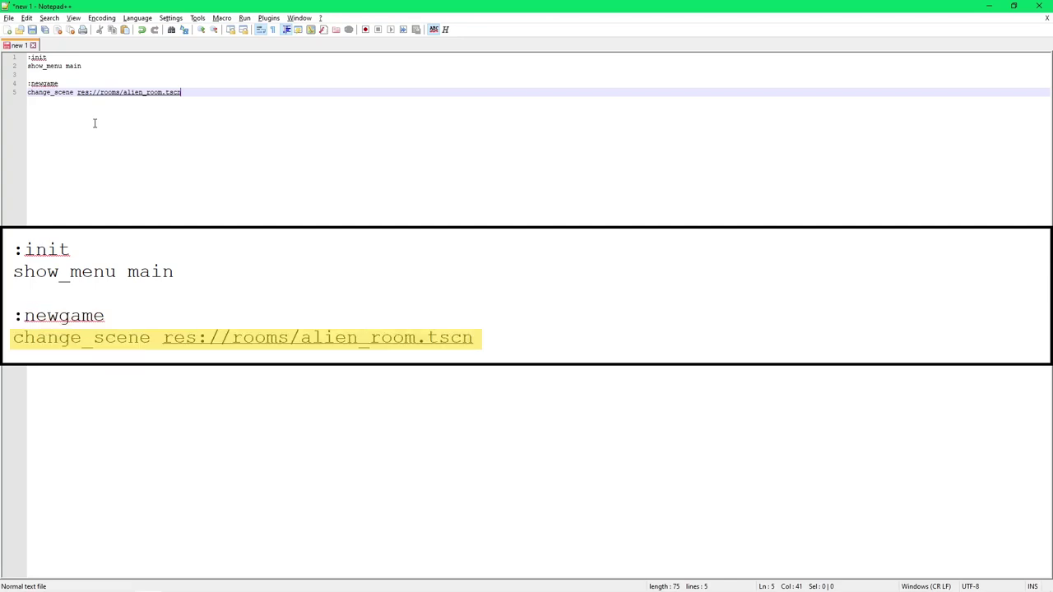
pyautogui.click(9, 19)
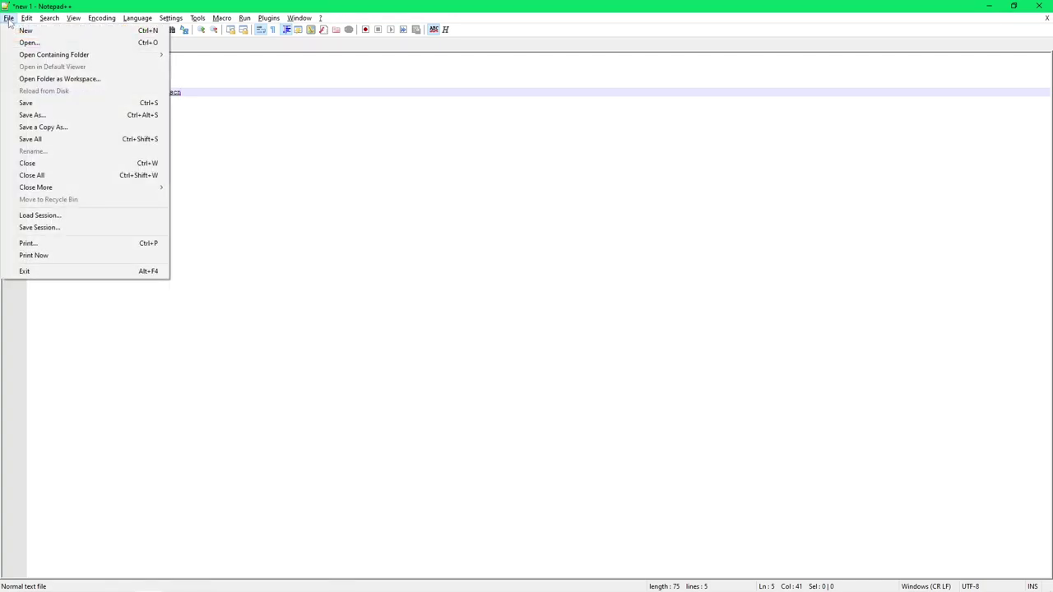
pyautogui.click(36, 115)
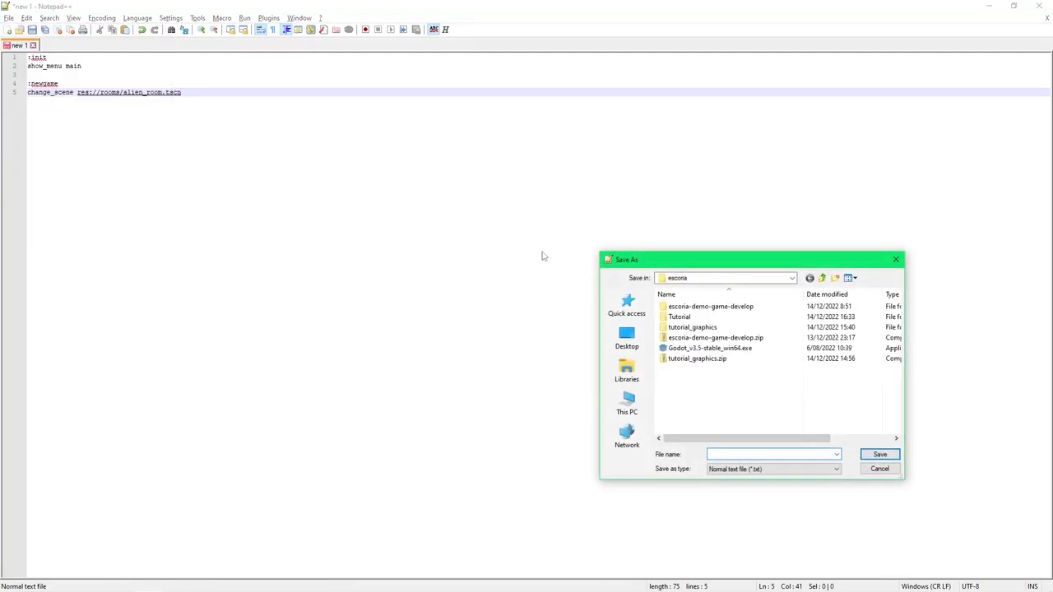
pyautogui.doubleClick(681, 316)
pyautogui.click(738, 454)
pyautogui.write('start_game.esc')
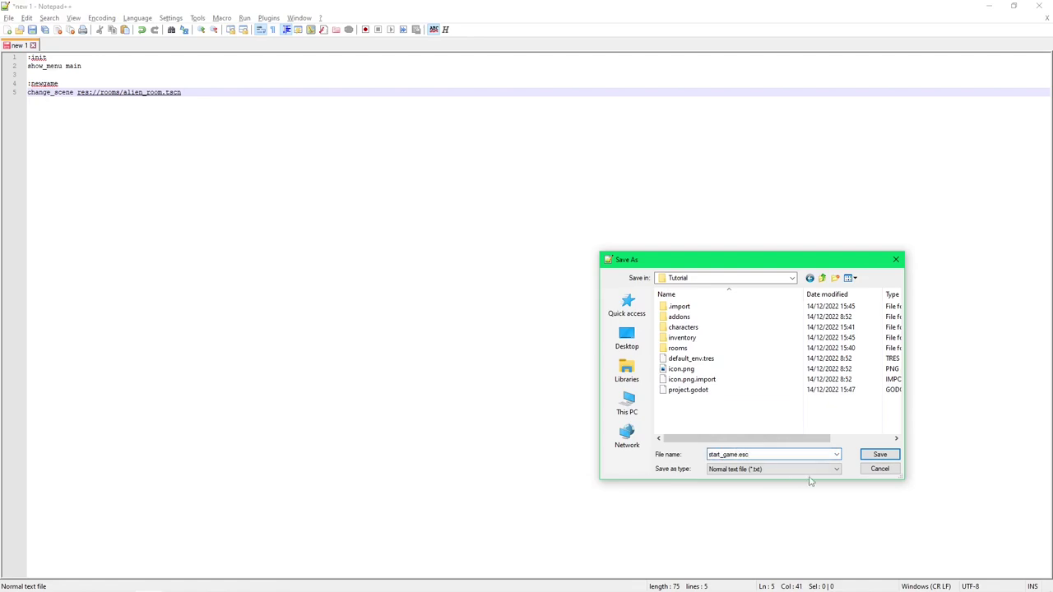
pyautogui.click(891, 453)
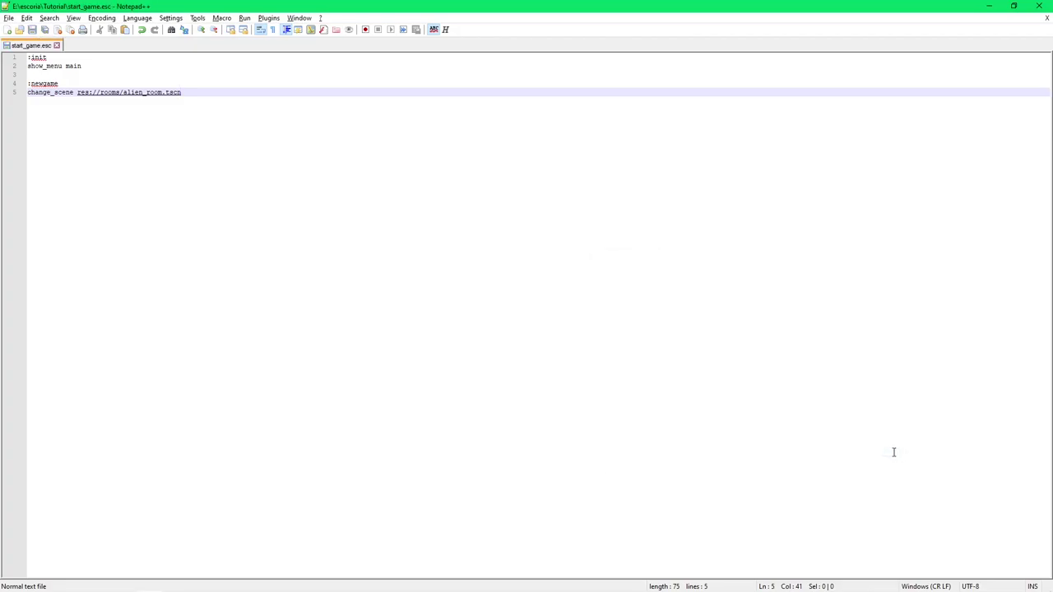
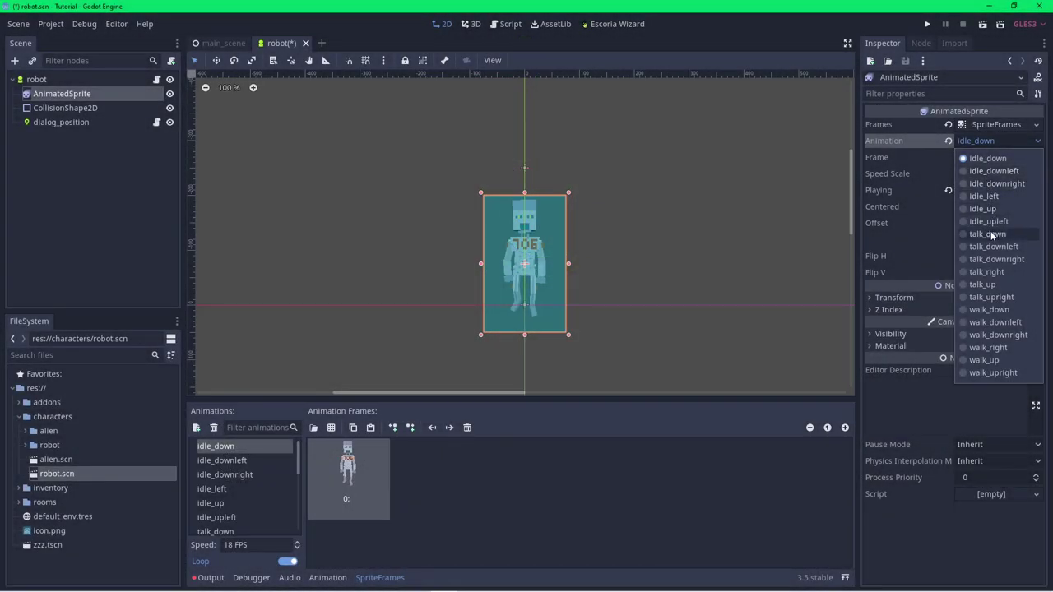
# In Godot, preview the robot AnimatedSprite's talk_down, walk_down and walk_downleft animations
pyautogui.click(991, 235)
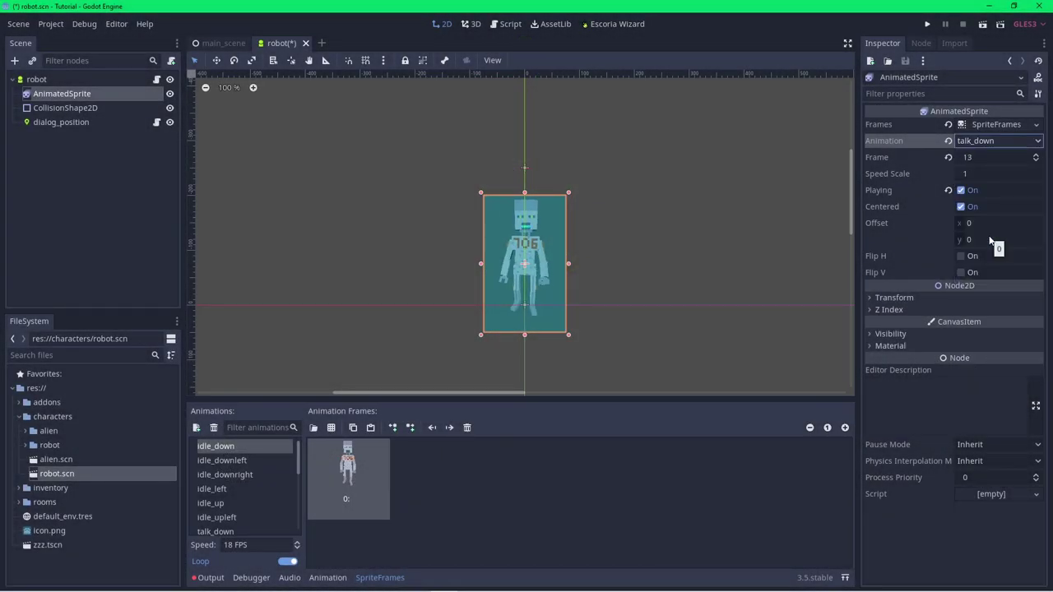
pyautogui.click(995, 142)
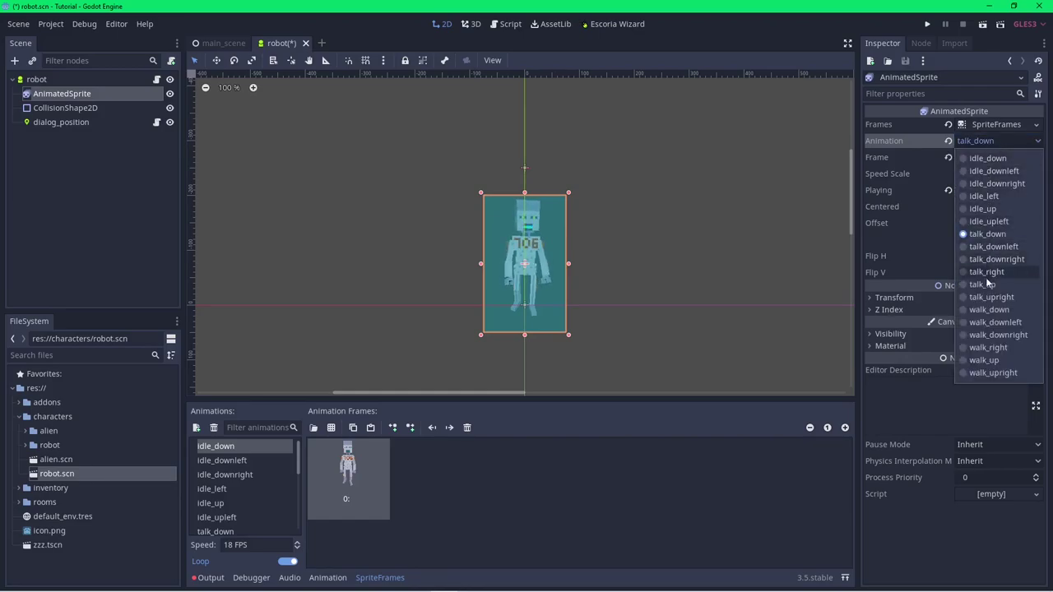
pyautogui.click(987, 310)
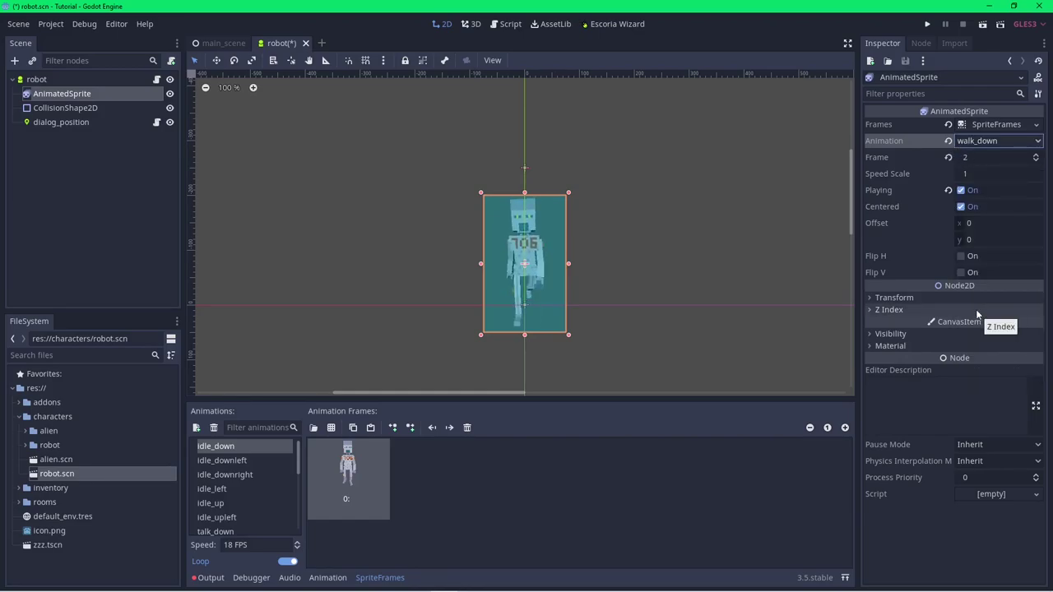
pyautogui.click(982, 142)
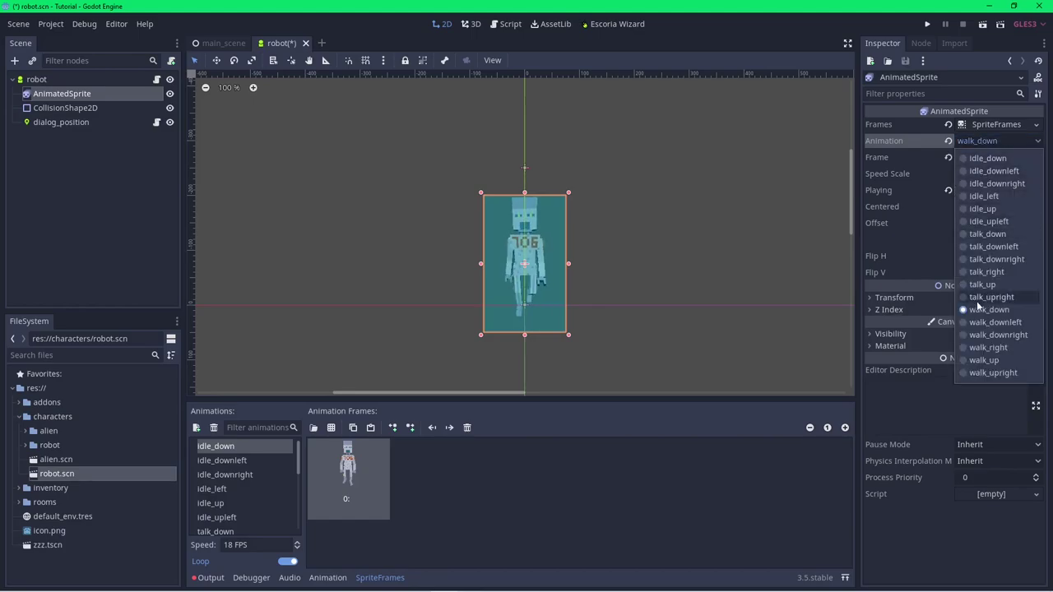
pyautogui.click(995, 322)
pyautogui.click(995, 143)
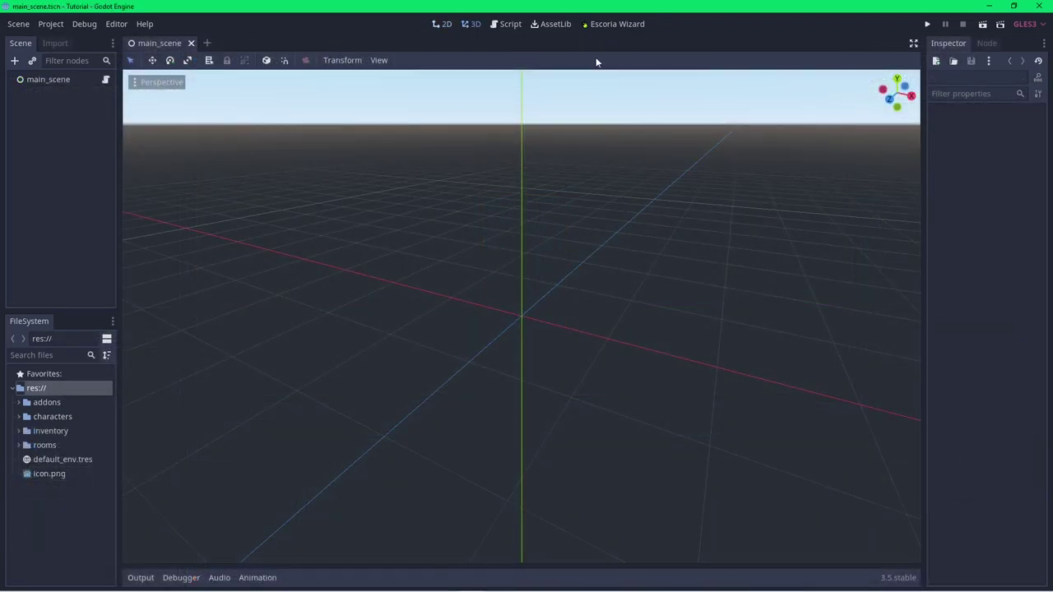
# Start a new character named robot with 8 directions in the Escoria Wizard's Character Creator
pyautogui.click(602, 25)
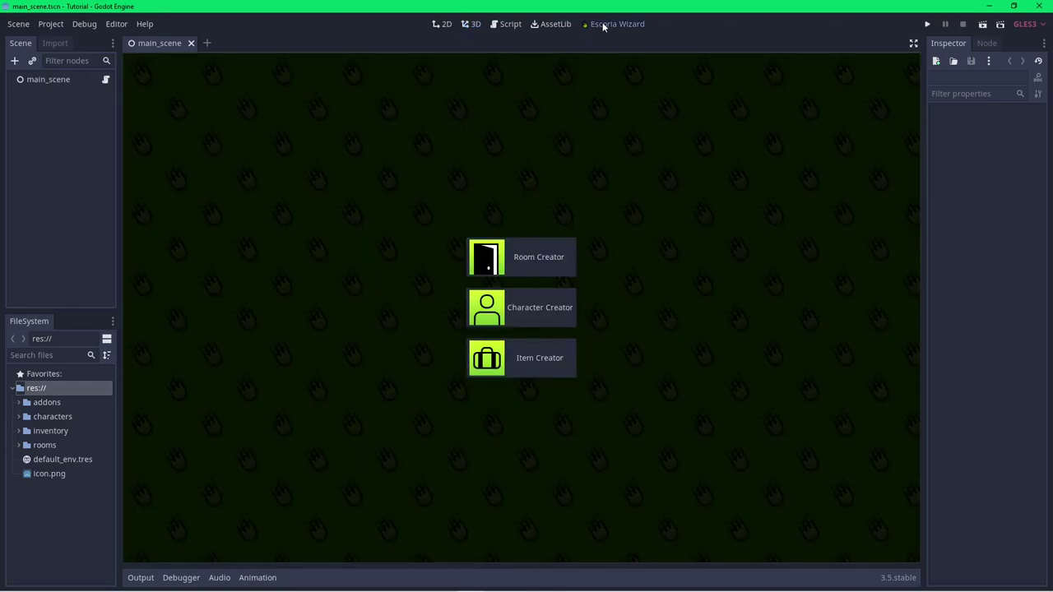
pyautogui.click(539, 306)
pyautogui.click(294, 125)
pyautogui.moveTo(293, 125); pyautogui.dragTo(192, 119)
pyautogui.write('robot')
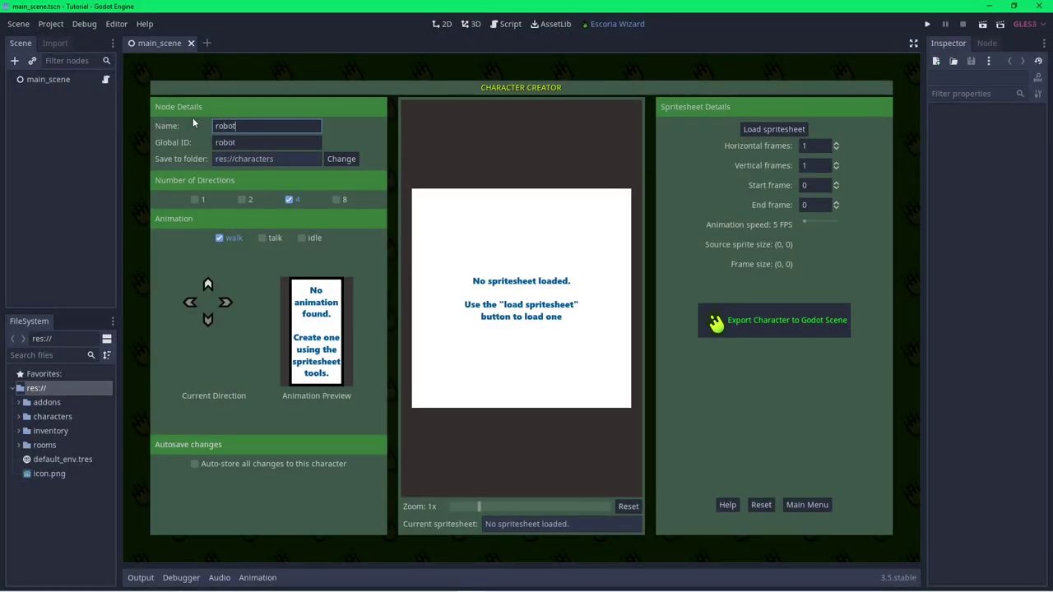
pyautogui.click(335, 200)
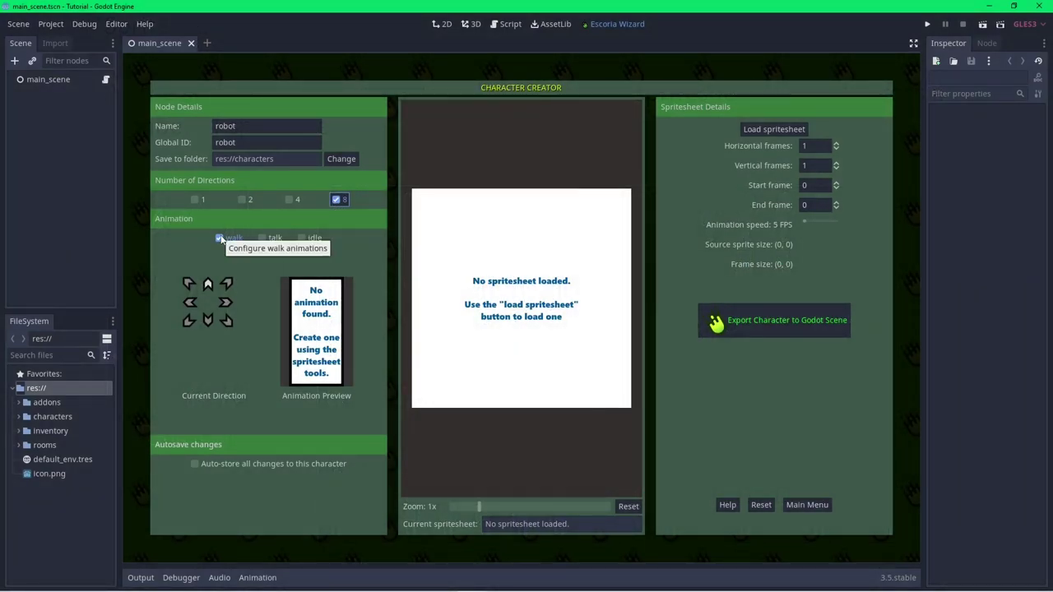
# Load walk_up.png from the project's characters/robot folder as the spritesheet for the upward walk animation
pyautogui.click(773, 129)
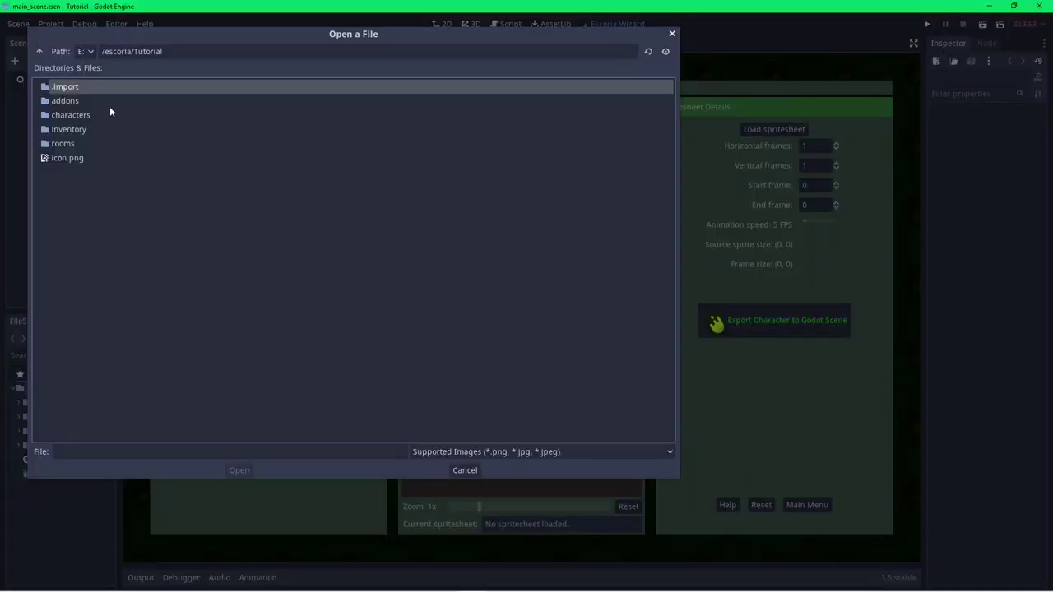
pyautogui.doubleClick(112, 111)
pyautogui.doubleClick(64, 87)
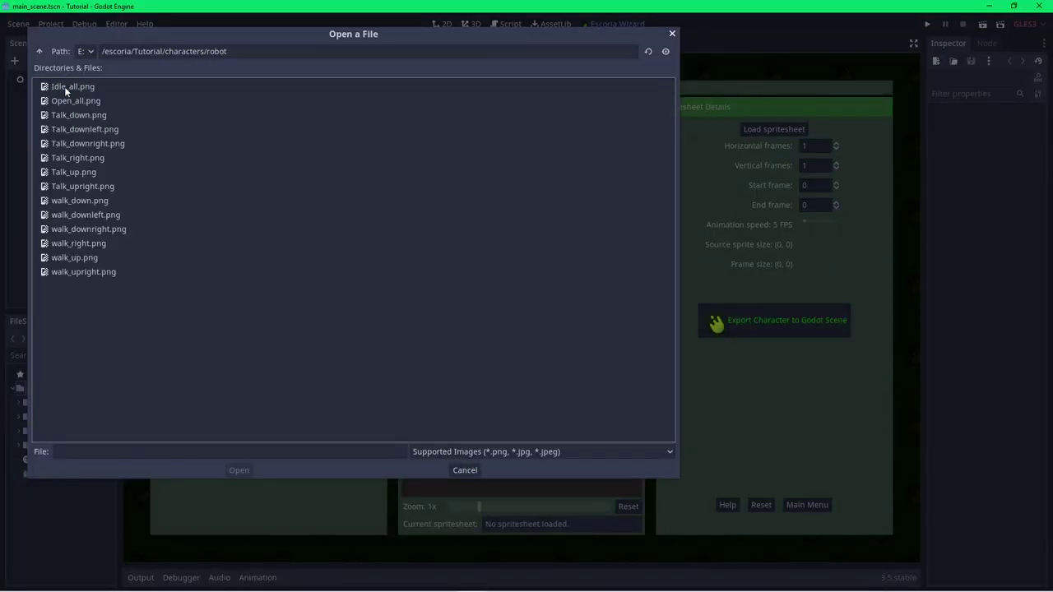
pyautogui.doubleClick(70, 258)
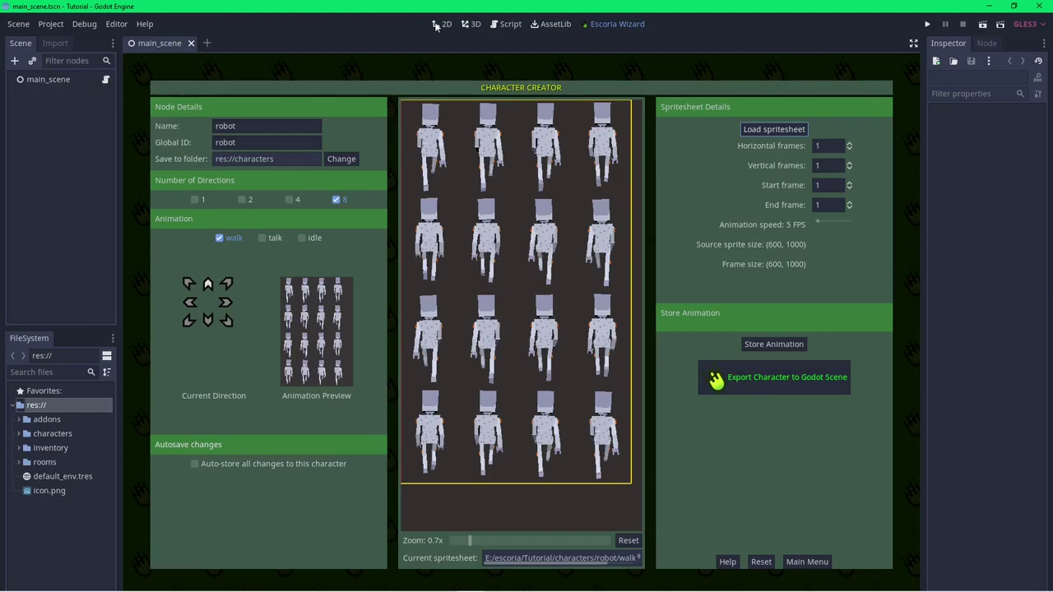
# Divide the walk_up spritesheet into 4 horizontal and 4 vertical frames
pyautogui.doubleClick(826, 145)
pyautogui.write('4')
pyautogui.press('Tab')
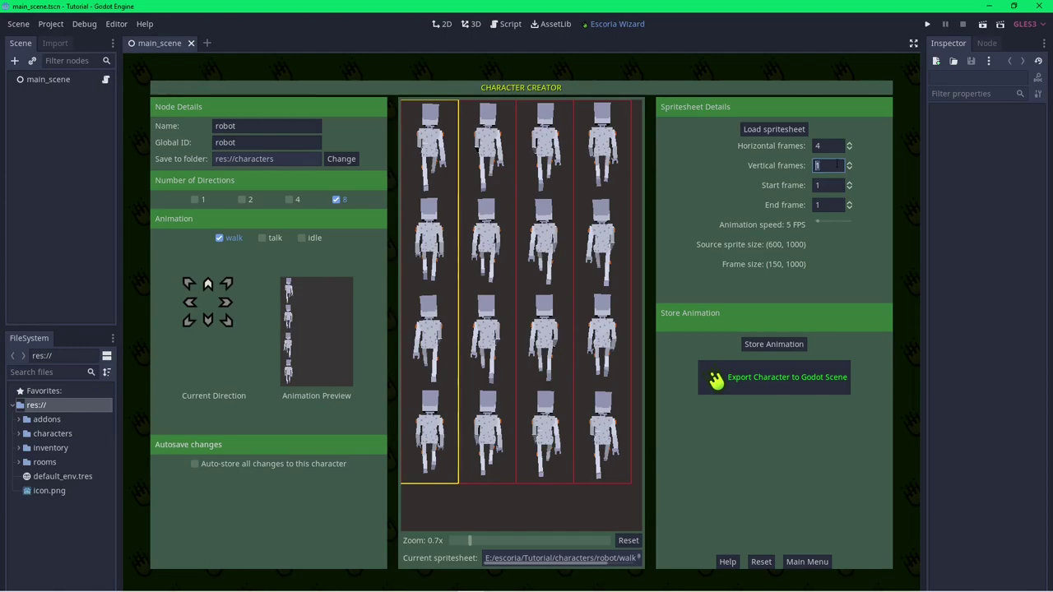
pyautogui.write('4')
pyautogui.press('Return')
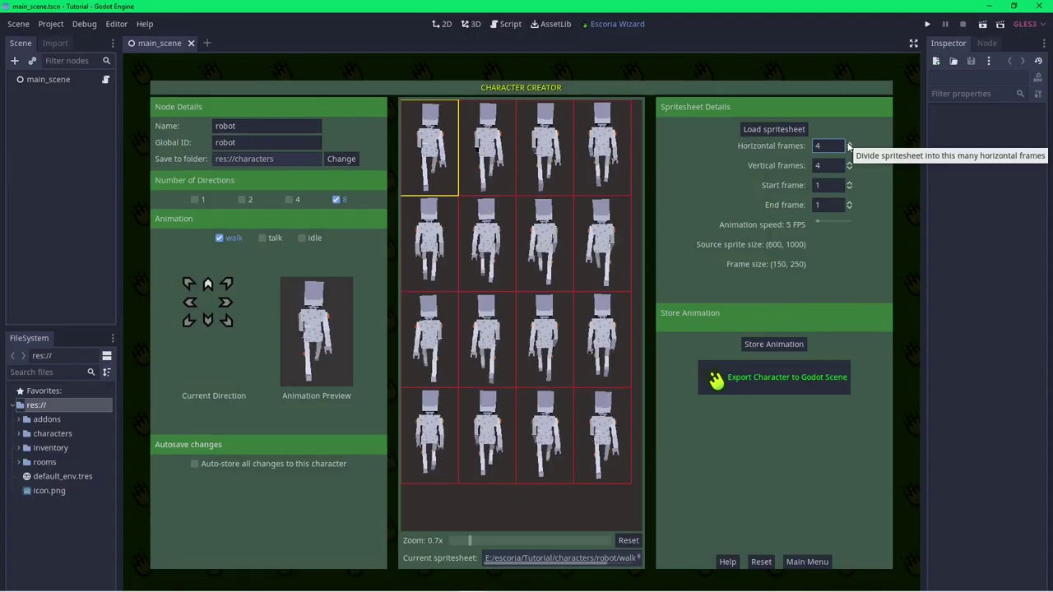
# Set the walk animation's start frame to 2 and its end frame to 4
pyautogui.doubleClick(819, 185)
pyautogui.write('2')
pyautogui.doubleClick(820, 205)
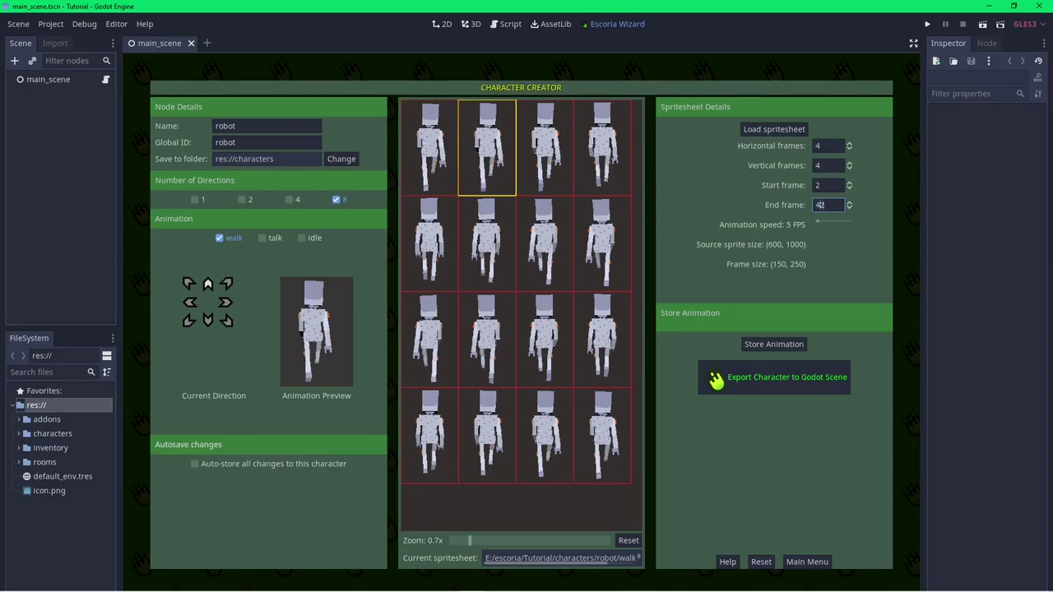
pyautogui.write('4')
pyautogui.press('Return')
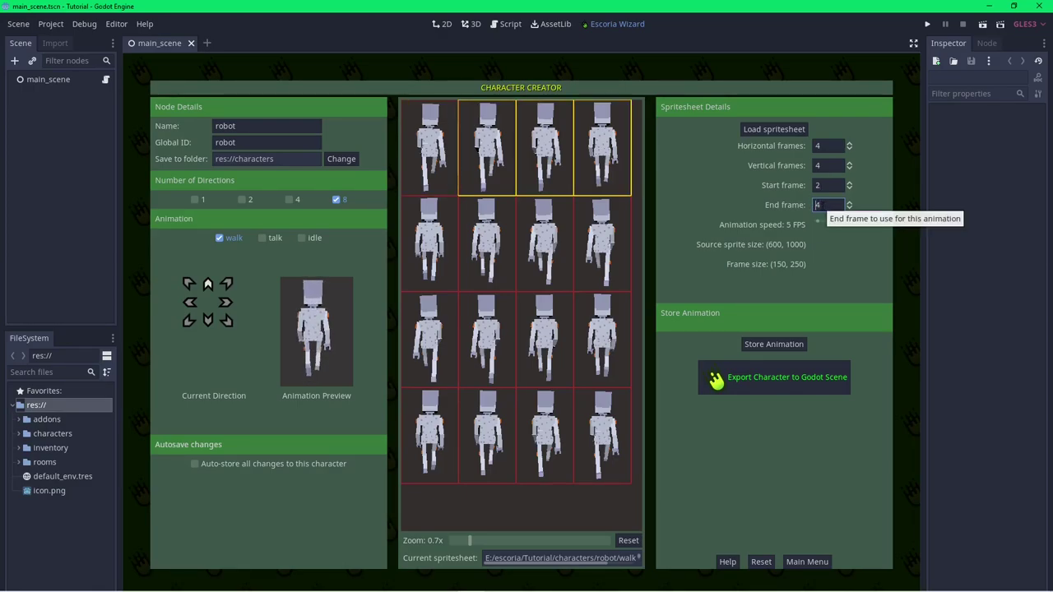
# Select the whole spritesheet for the upward walk animation, from frame 1 through frame 16
pyautogui.click(434, 160)
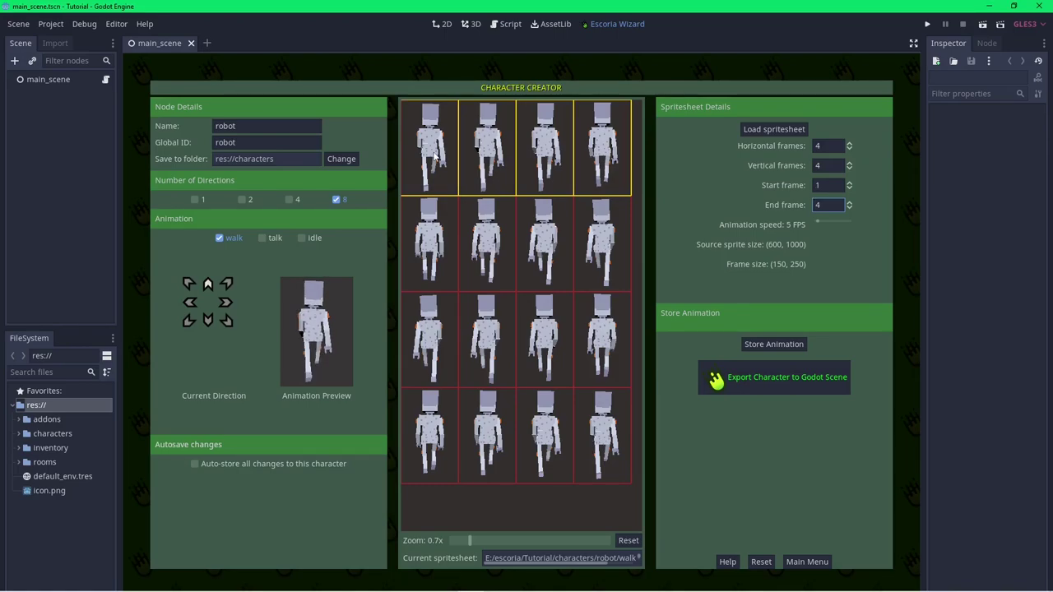
pyautogui.click(593, 413)
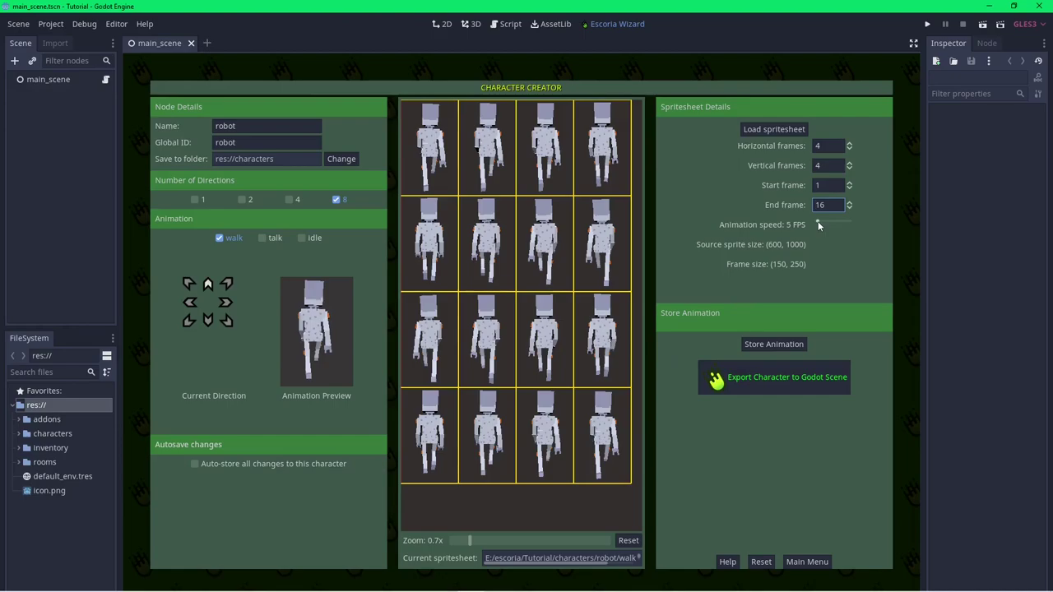
# Set the animation speed to 25 FPS and store the upward walk animation
pyautogui.moveTo(819, 220); pyautogui.dragTo(829, 223)
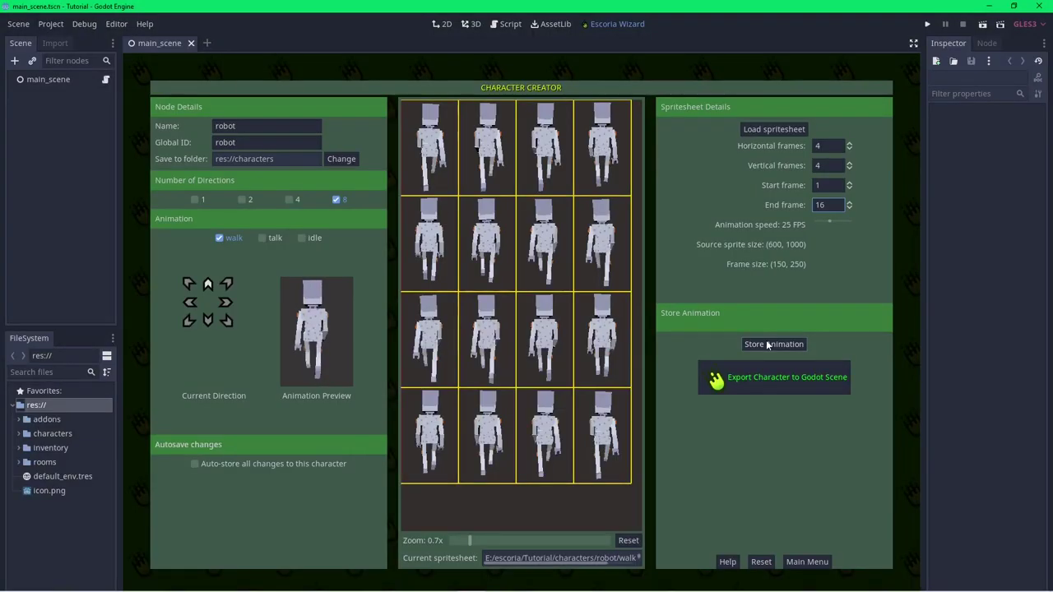
pyautogui.click(765, 340)
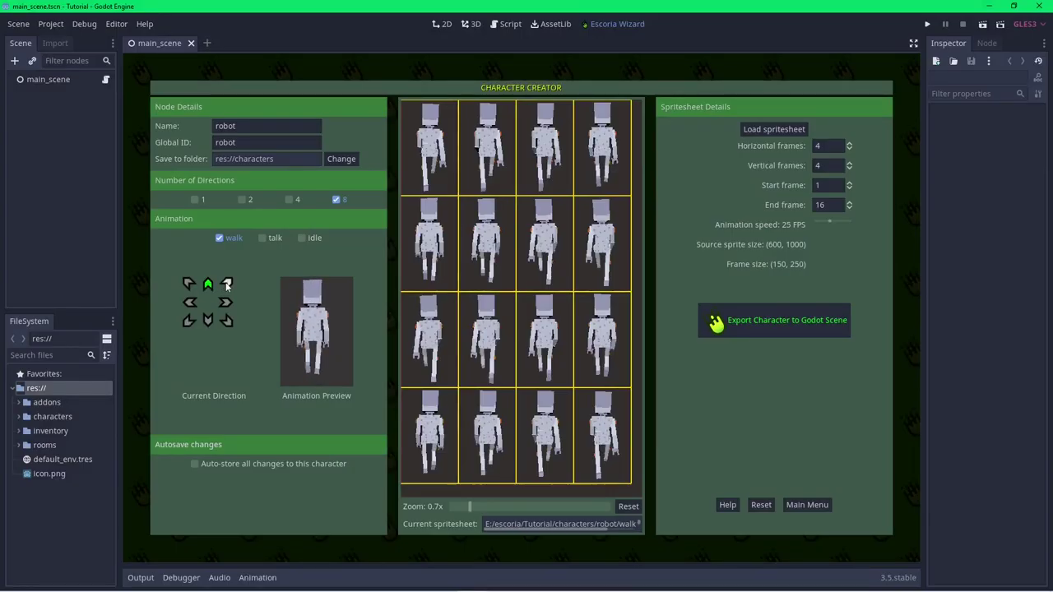
# Load walk_upright.png as the spritesheet for the up-right walk animation
pyautogui.click(227, 284)
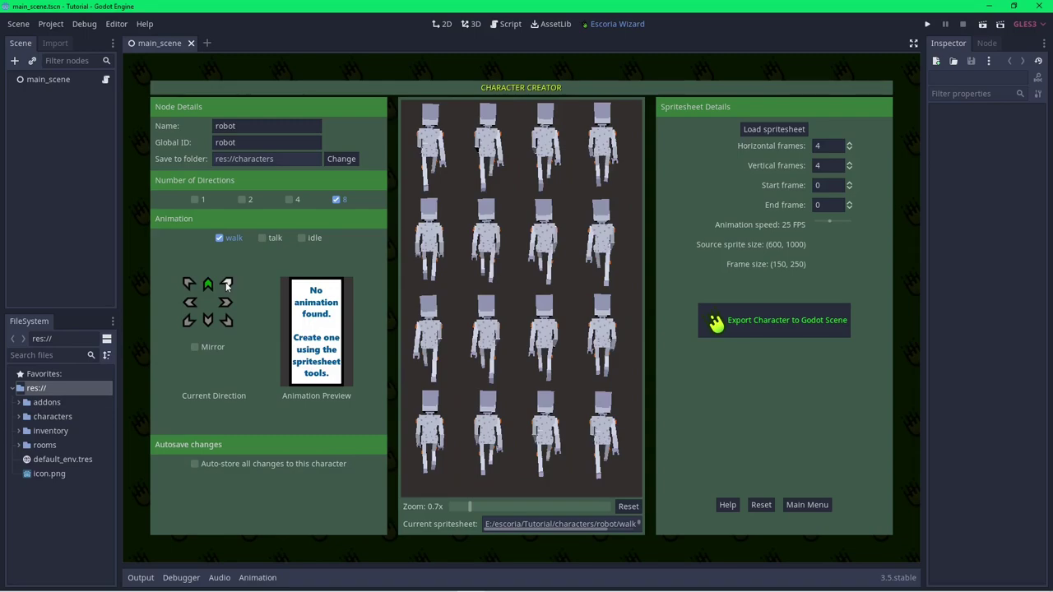
pyautogui.click(765, 129)
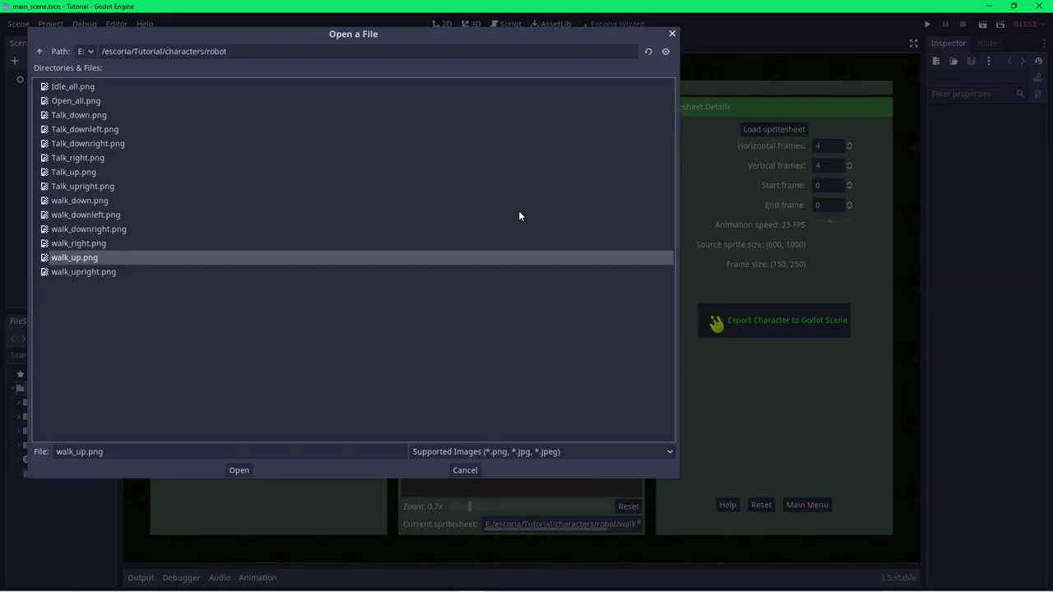
pyautogui.doubleClick(122, 272)
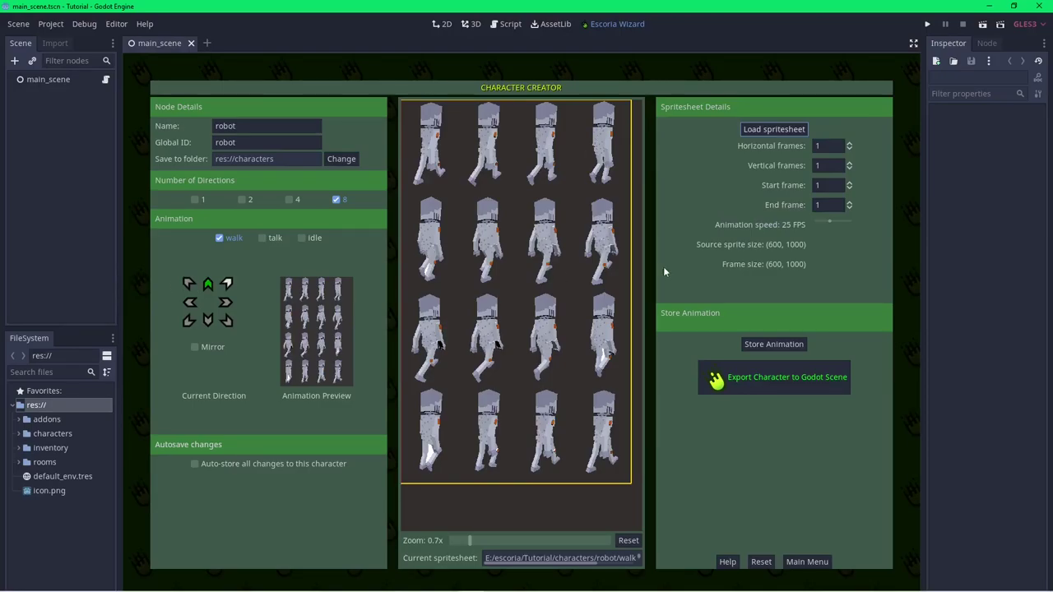
# Divide the walk_upright spritesheet into 4 horizontal and 4 vertical frames and select frames 1 through 16
pyautogui.doubleClick(826, 145)
pyautogui.write('4')
pyautogui.doubleClick(825, 166)
pyautogui.write('4')
pyautogui.doubleClick(825, 185)
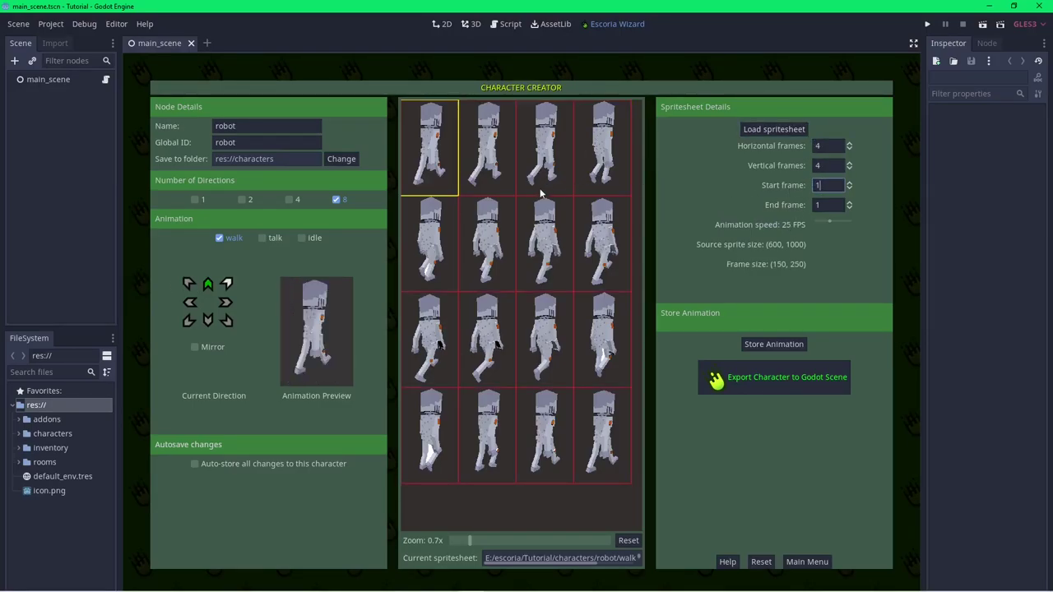
pyautogui.click(607, 402)
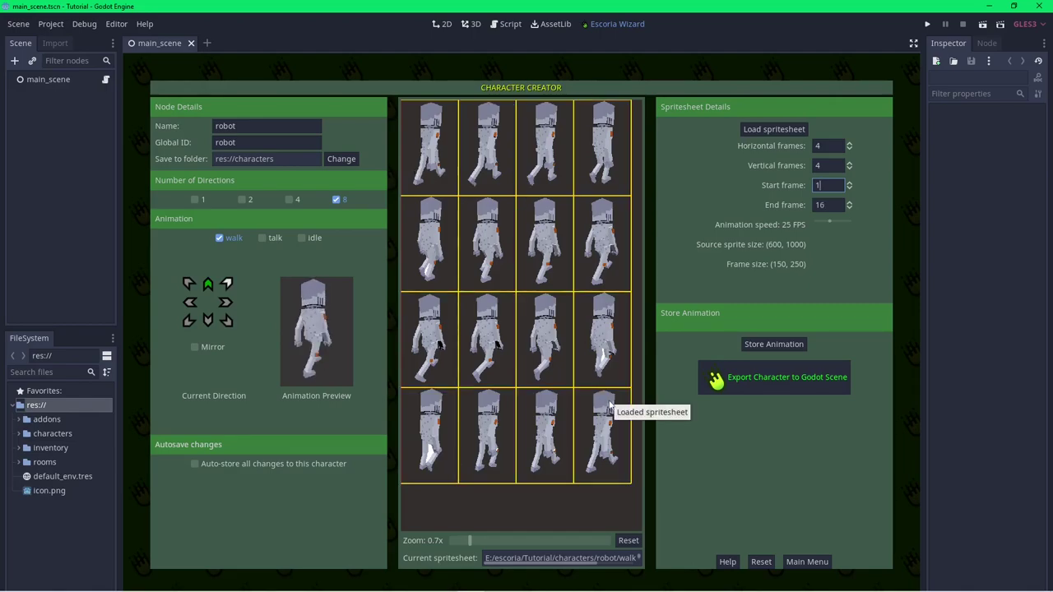
# Commit the up-right walk changes while switching to the up-left direction, and mirror the opposite animation there
pyautogui.click(191, 285)
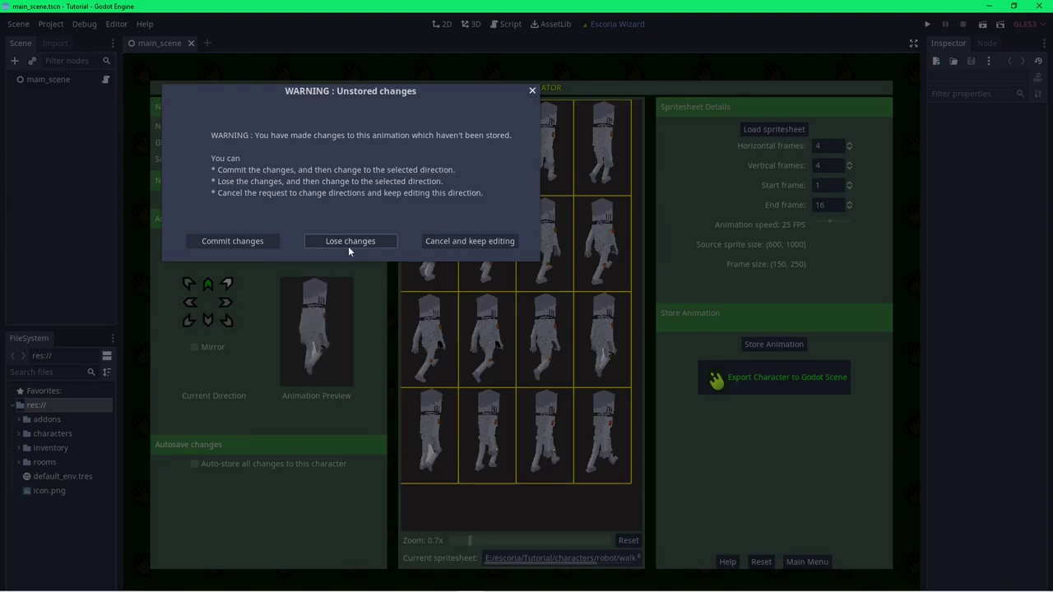
pyautogui.click(238, 245)
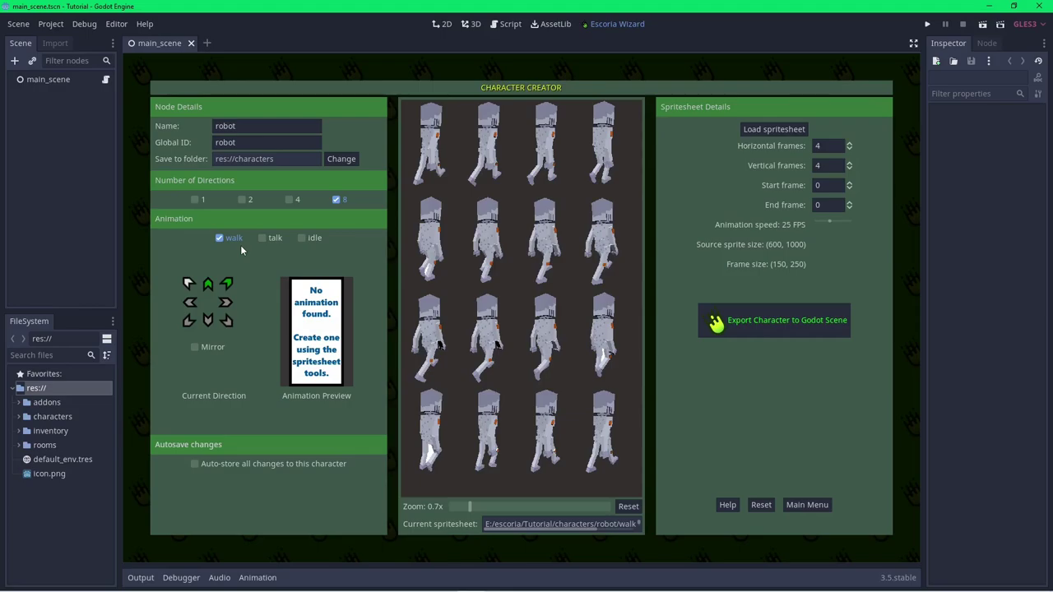
pyautogui.click(194, 347)
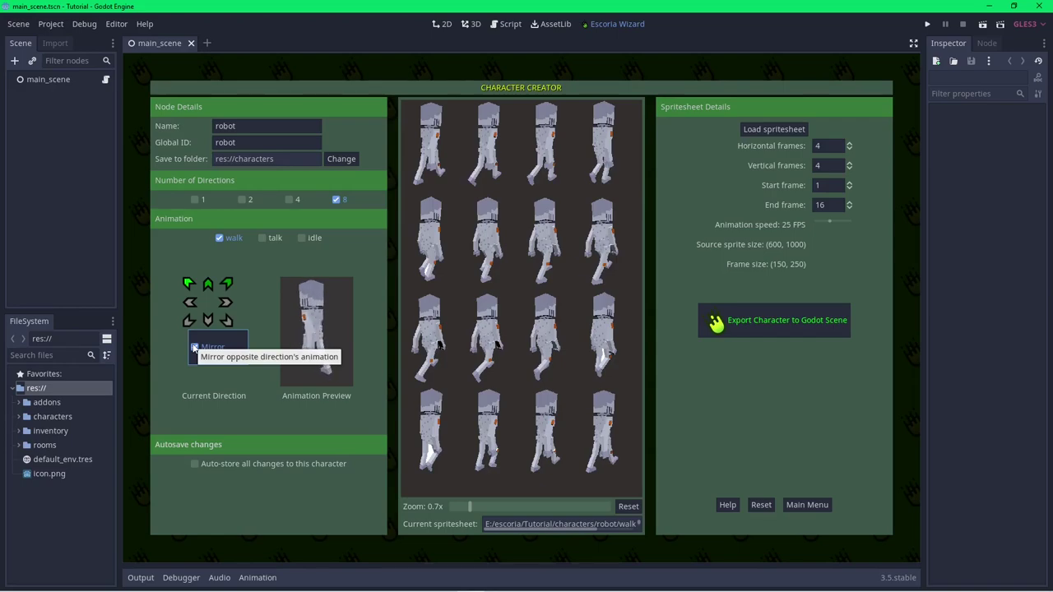
# Load walk_right.png as the spritesheet for the rightward walk animation
pyautogui.click(227, 302)
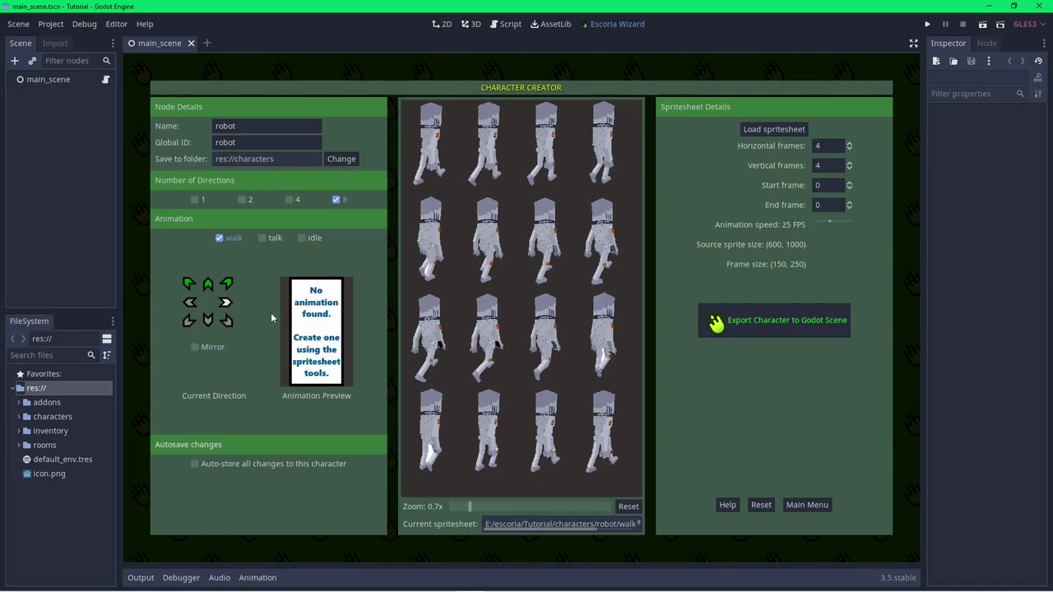
pyautogui.click(773, 129)
pyautogui.click(112, 240)
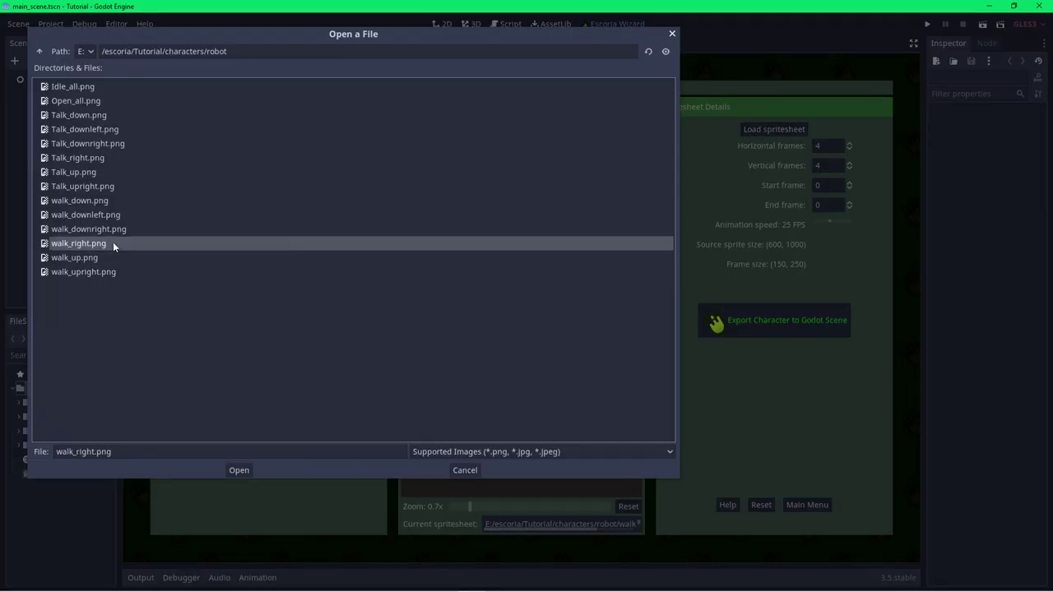
pyautogui.doubleClick(113, 240)
# Divide the walk_right spritesheet into 4 horizontal and 4 vertical frames and select frames 1 through 16
pyautogui.doubleClick(830, 146)
pyautogui.write('4')
pyautogui.press('Tab')
pyautogui.write('4')
pyautogui.press('Return')
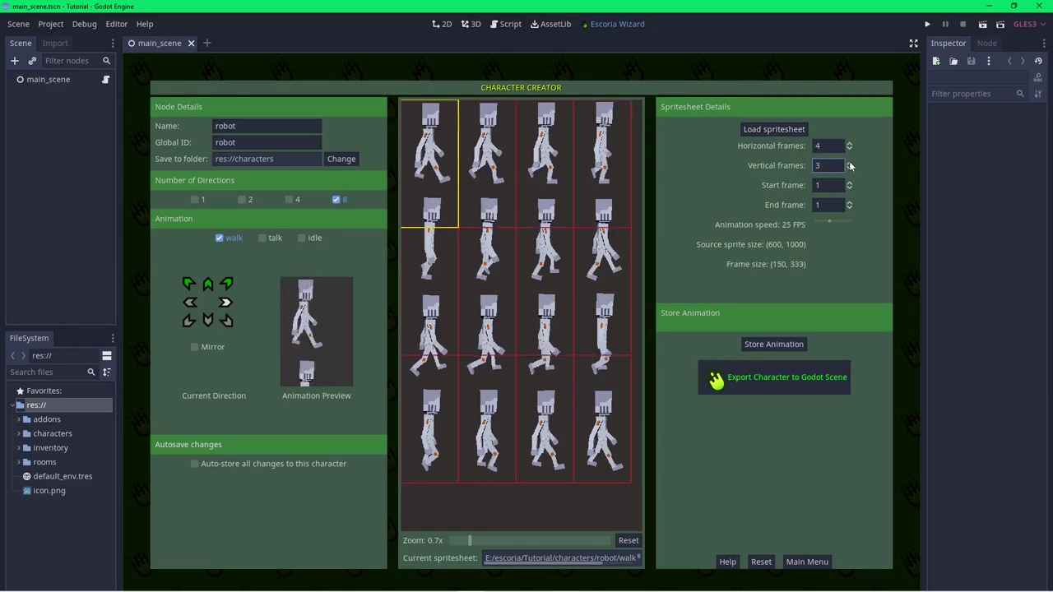
pyautogui.keyDown('shift'); pyautogui.click(619, 398); pyautogui.keyUp('shift')
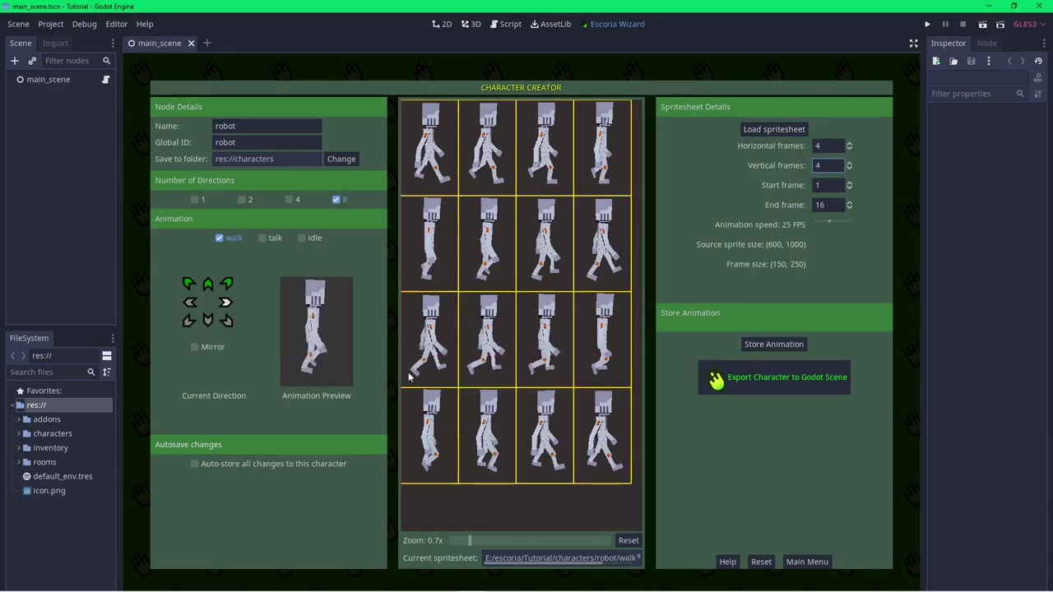
# Commit the rightward walk changes while switching to the left direction, and mirror the opposite animation there
pyautogui.click(190, 304)
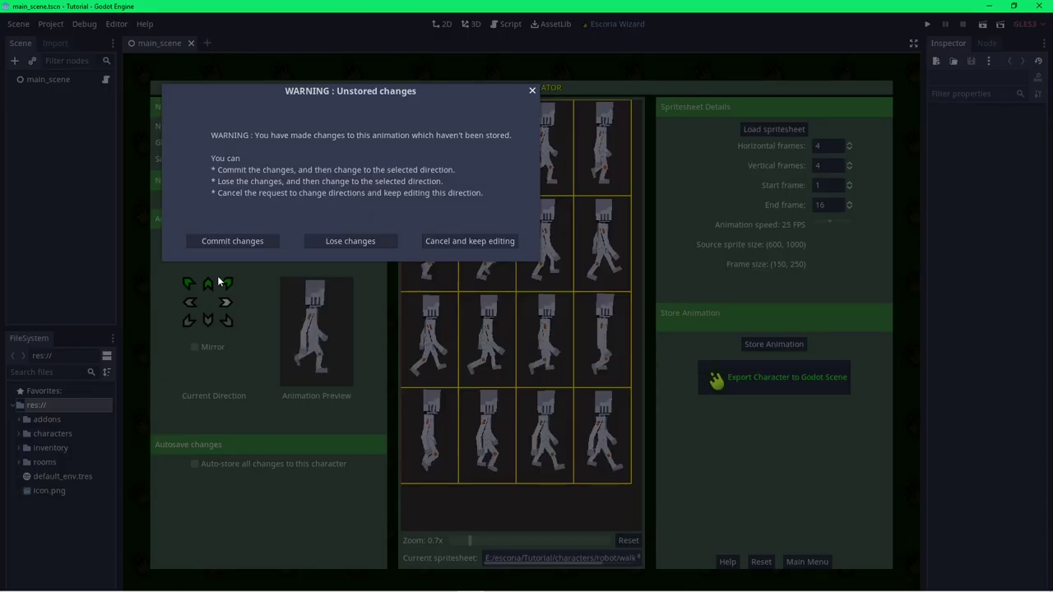
pyautogui.click(244, 241)
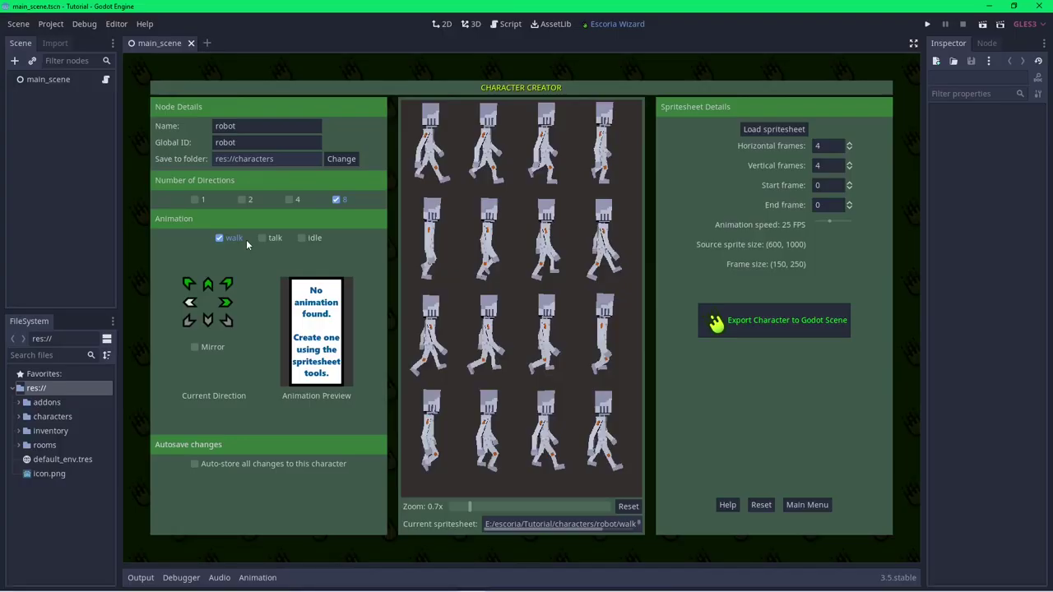
pyautogui.click(195, 347)
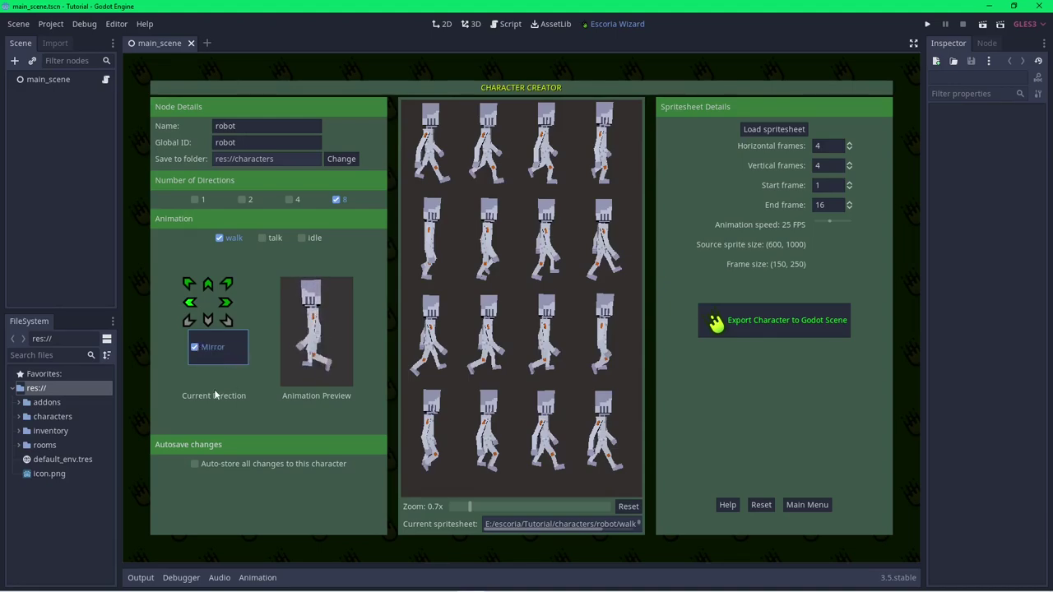
# Enable auto-storing of all character changes and build the downward walk from walk_down.png with 4 by 4 frames, using frames 1 to 16
pyautogui.click(196, 466)
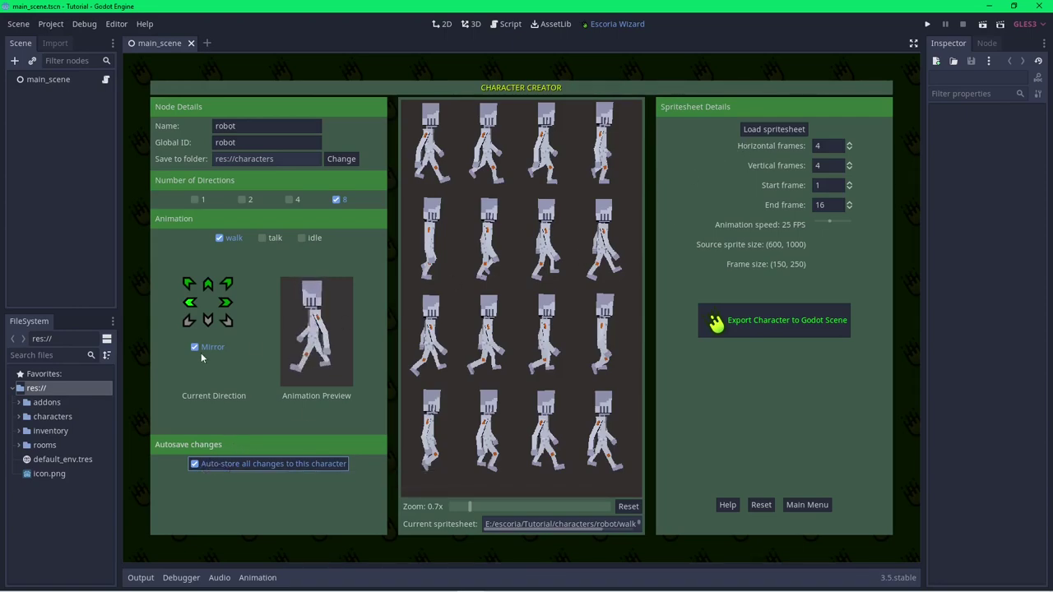
pyautogui.click(207, 320)
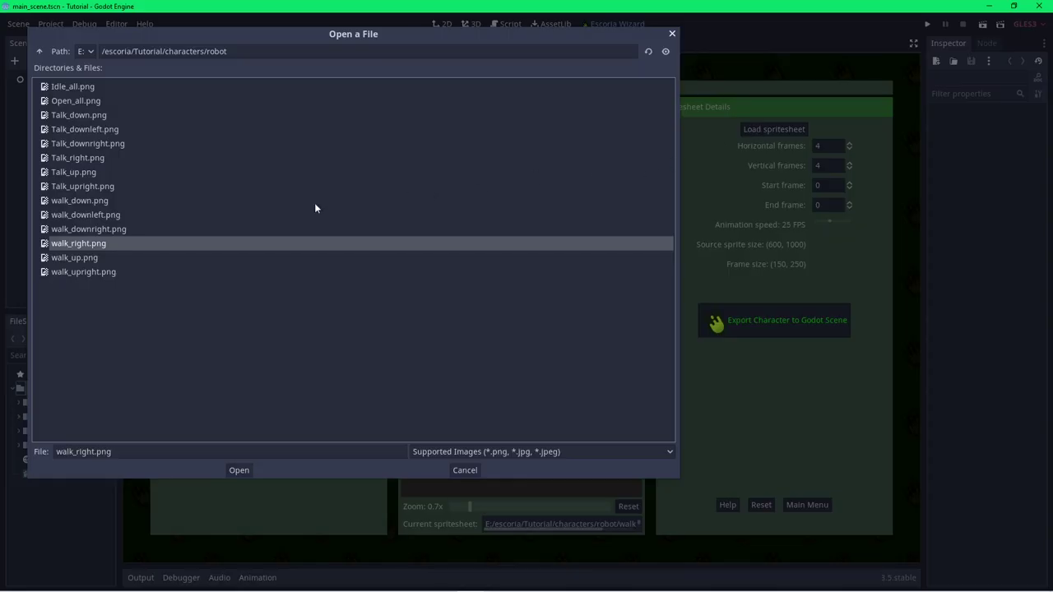
pyautogui.doubleClick(315, 203)
pyautogui.press('Tab')
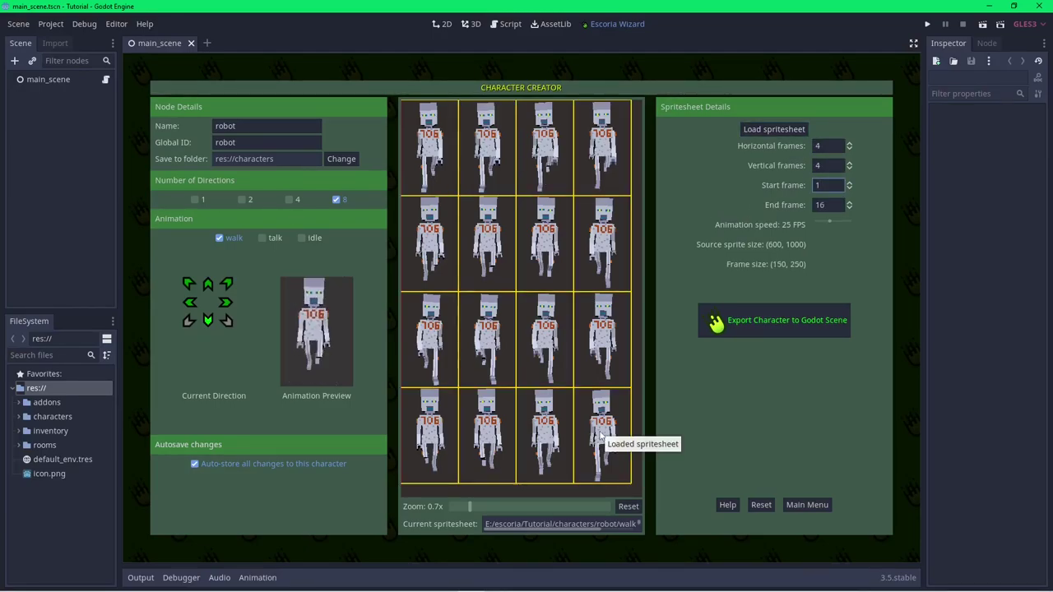
# Load walk_downright.png for the down-right walk animation and divide it into 4 horizontal and 4 vertical frames
pyautogui.click(226, 320)
pyautogui.click(773, 129)
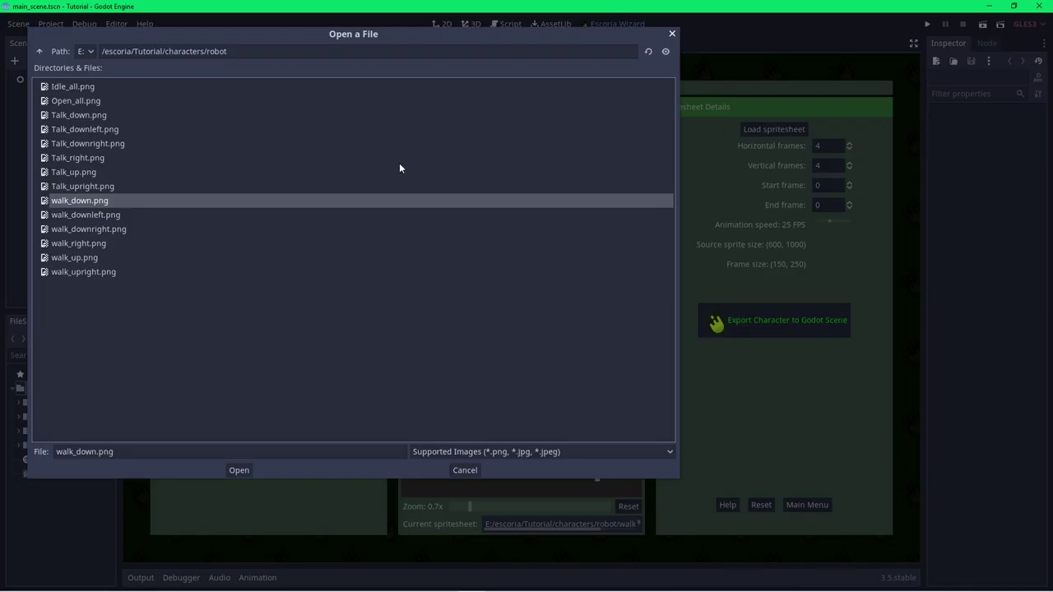
pyautogui.doubleClick(115, 228)
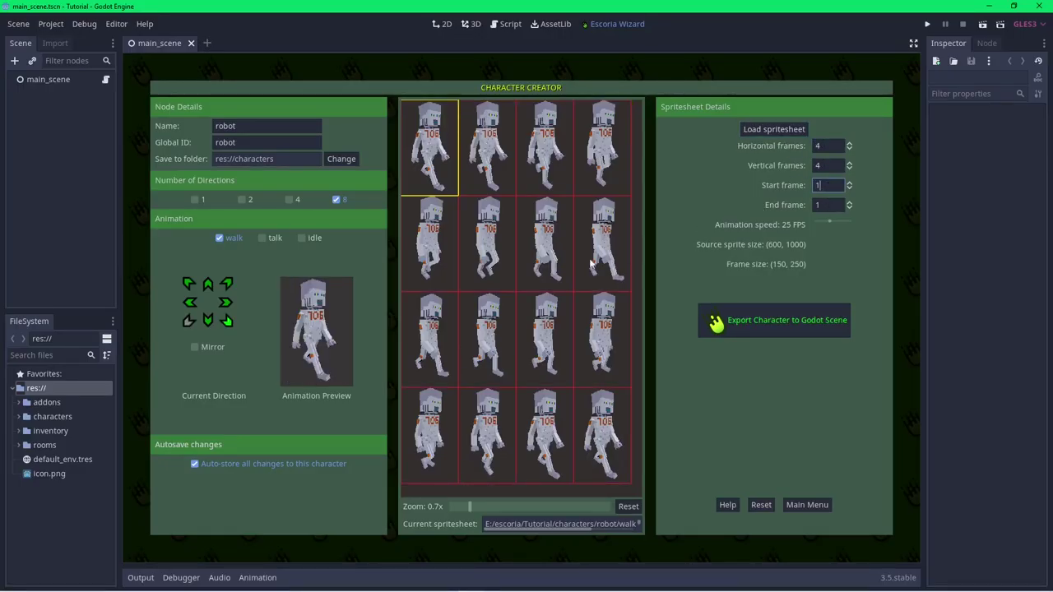
# Load walk_downleft.png as the spritesheet for the down-left walk animation
pyautogui.click(189, 321)
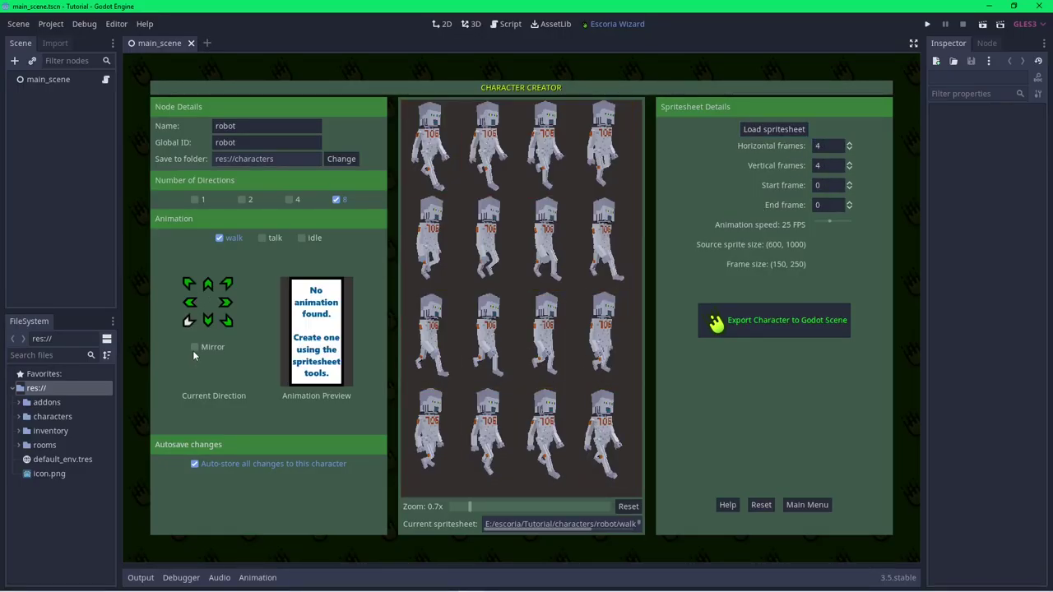
pyautogui.click(773, 130)
pyautogui.doubleClick(122, 228)
# Divide the walk_downleft spritesheet into 4 horizontal and 4 vertical frames, with start frame 1 and end frame 16
pyautogui.doubleClick(823, 165)
pyautogui.write('1')
pyautogui.press('Return')
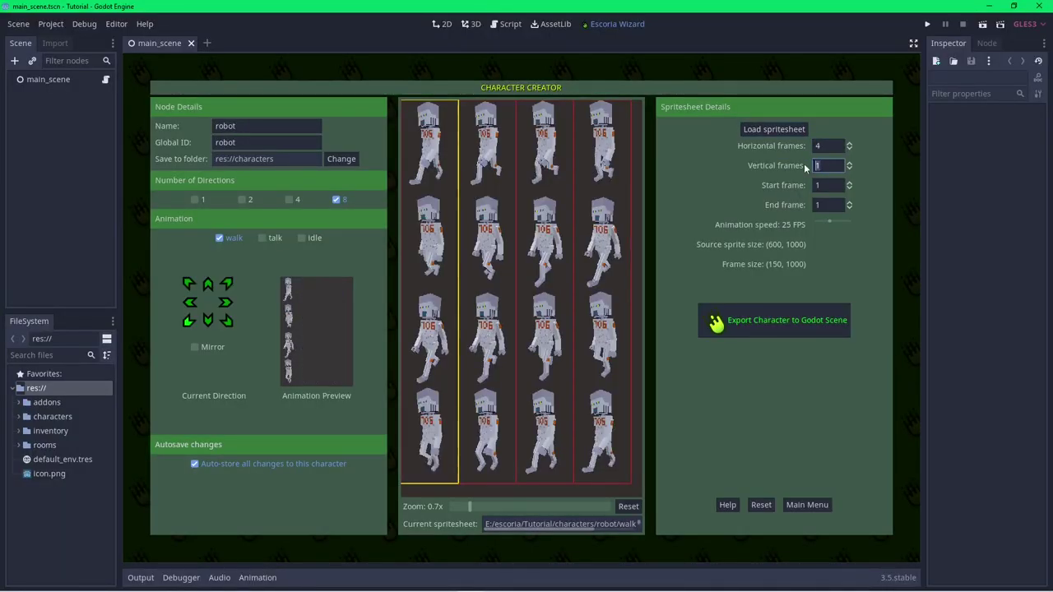
pyautogui.write('4')
pyautogui.press('Tab')
pyautogui.press('Tab')
pyautogui.write('16')
pyautogui.hotkey('shift', 'Tab')
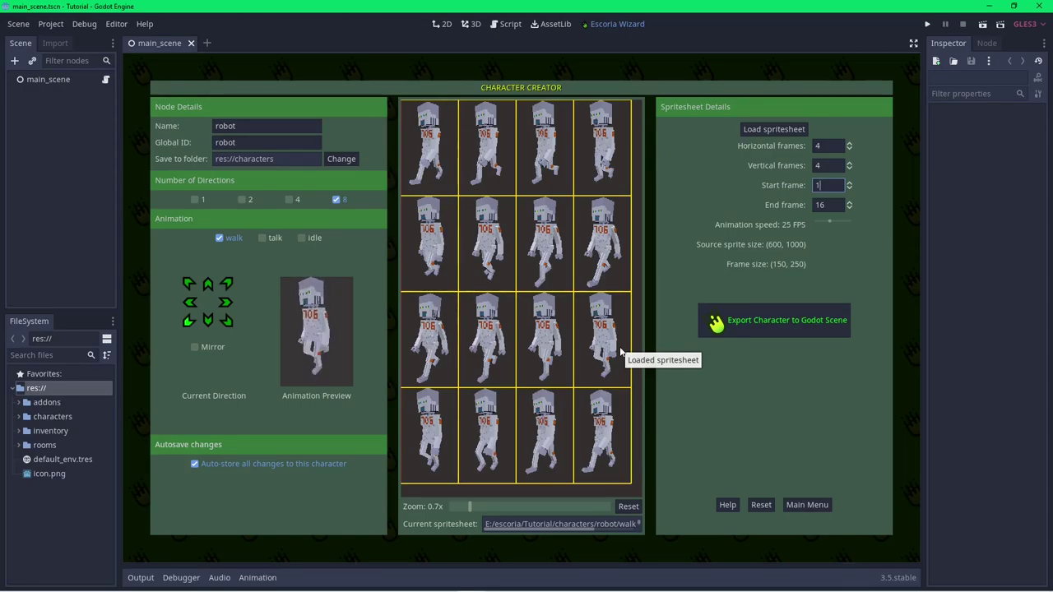
# Switch to the talk animations and load Talk_down.png as the spritesheet for the downward direction
pyautogui.click(263, 239)
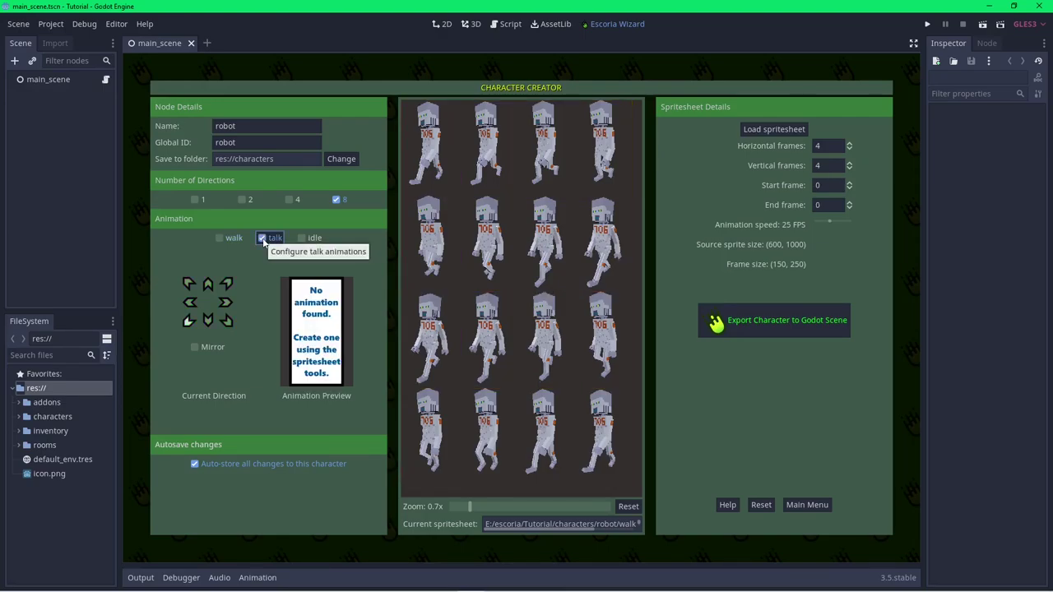
pyautogui.click(774, 129)
pyautogui.doubleClick(101, 114)
# Divide the Talk_down spritesheet into 20 horizontal and 3 vertical frames and select frames 1 through 53
pyautogui.write('20')
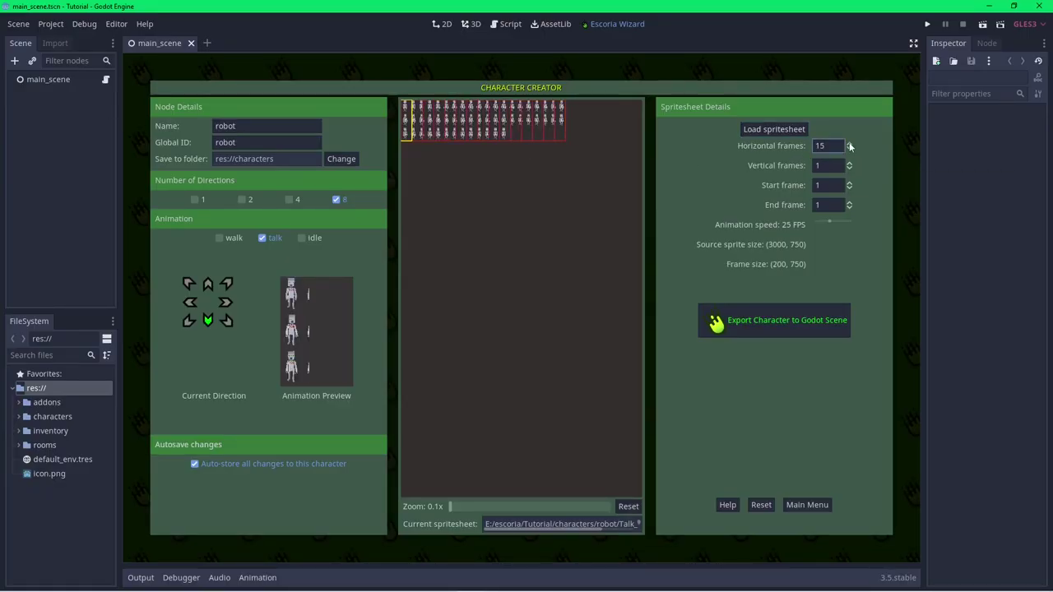
pyautogui.press('Tab')
pyautogui.write('3')
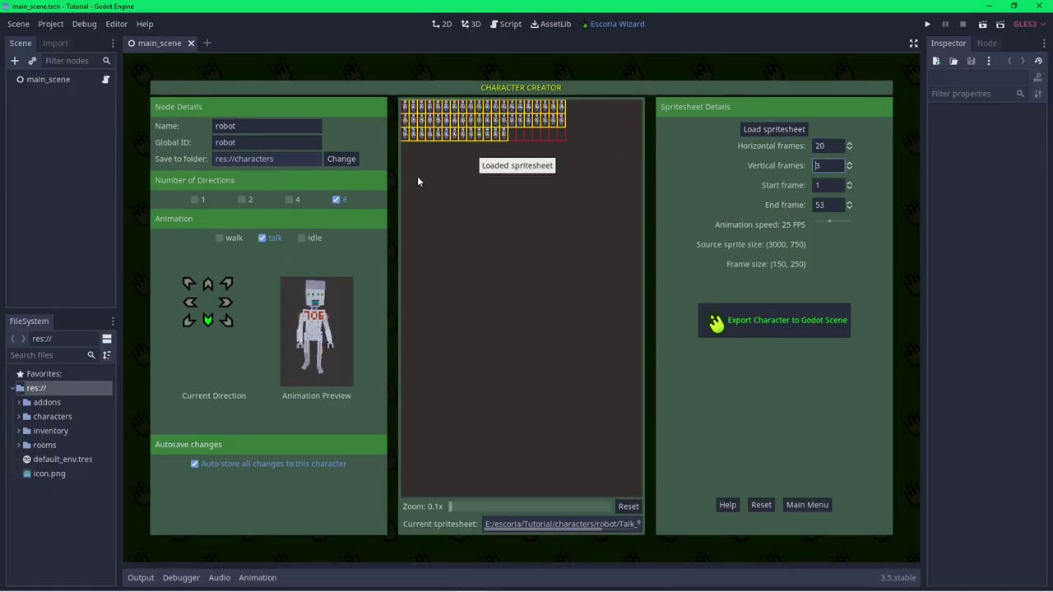
pyautogui.click(473, 156)
# Load Talk_downright.png for the down-right talk animation and divide it into 14 horizontal and 4 vertical frames
pyautogui.click(98, 140)
pyautogui.click(237, 470)
pyautogui.click(827, 146)
pyautogui.write('14')
pyautogui.press('Tab')
pyautogui.write('4')
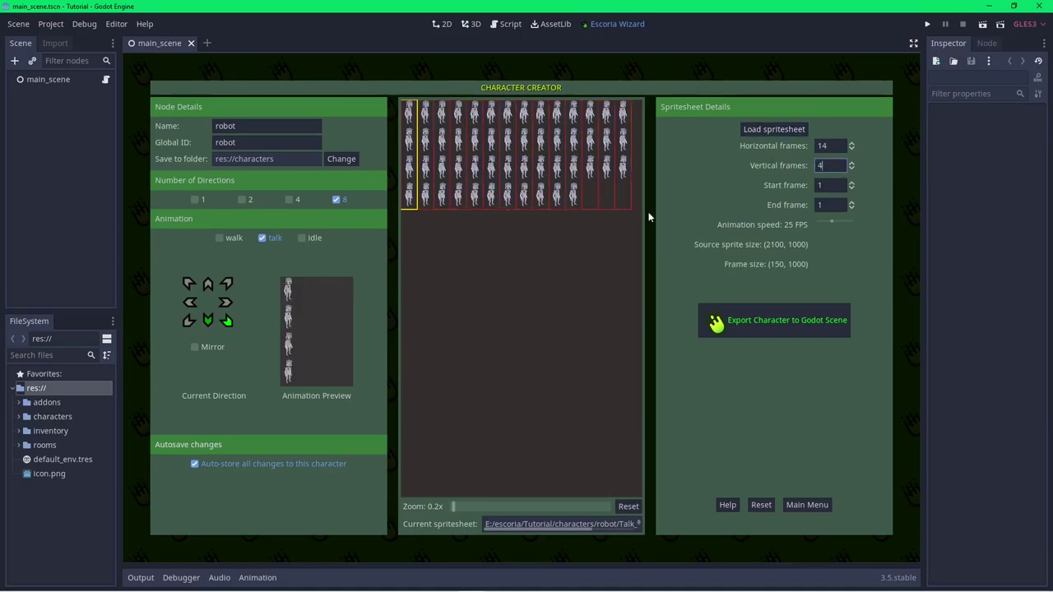
# Set the down-right talk animation's end frame to 53 and its speed to 18 FPS
pyautogui.press('Tab')
pyautogui.press('Tab')
pyautogui.write('53')
pyautogui.click(827, 222)
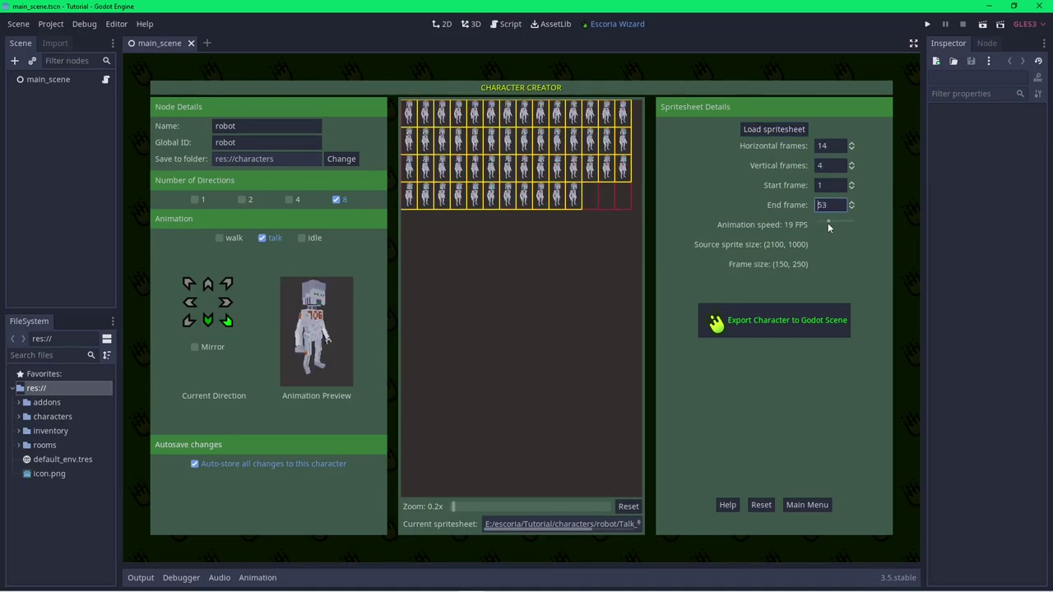
pyautogui.moveTo(827, 223); pyautogui.dragTo(824, 220)
# Load Talk_downleft.png for the down-left talk animation and Talk_right.png for the rightward talk animation
pyautogui.click(187, 323)
pyautogui.click(104, 143)
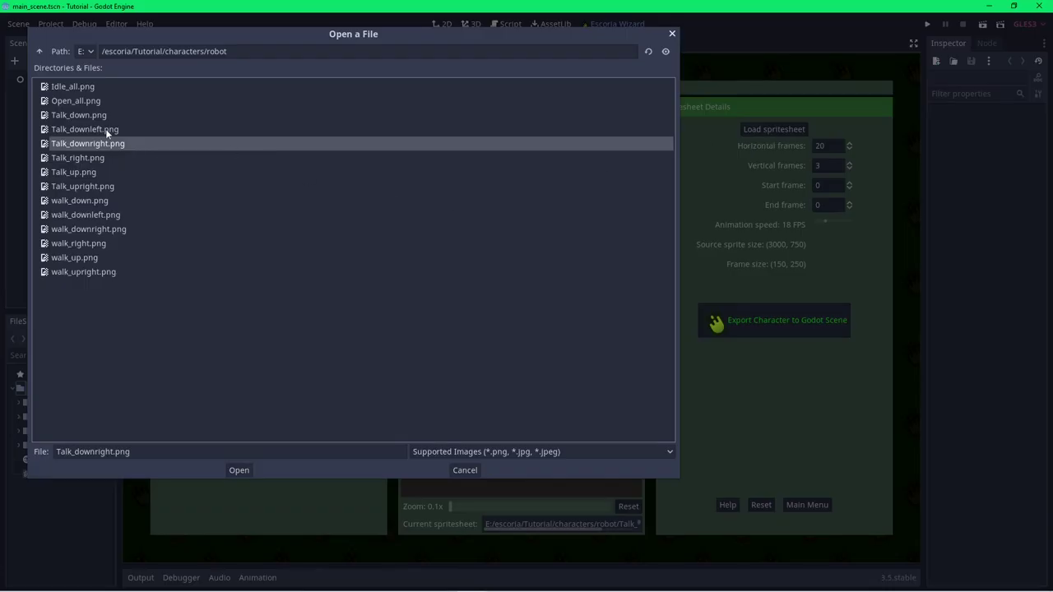
pyautogui.click(238, 470)
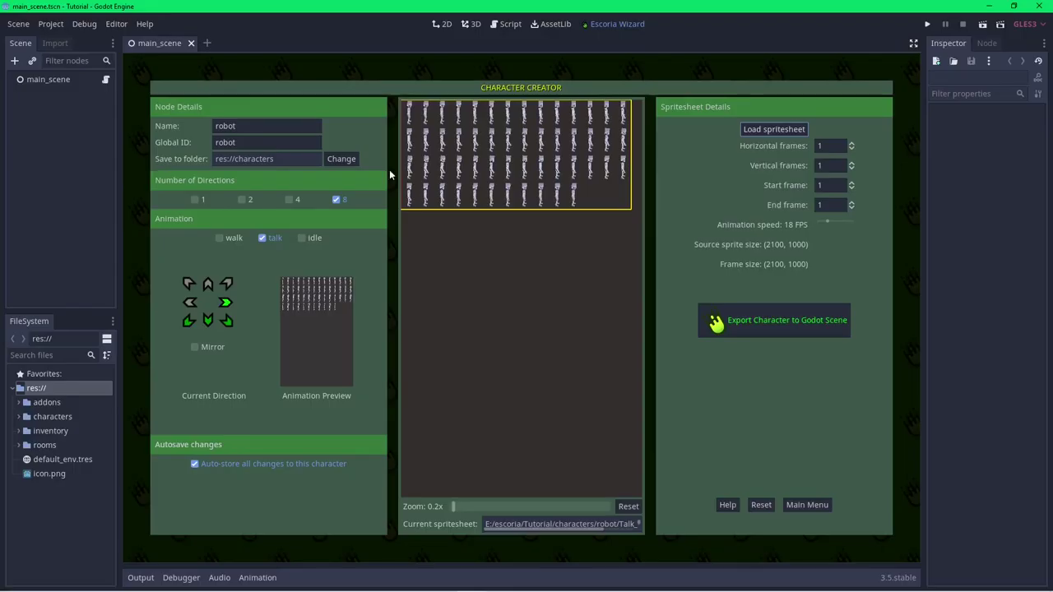
pyautogui.click(225, 302)
pyautogui.press('Return')
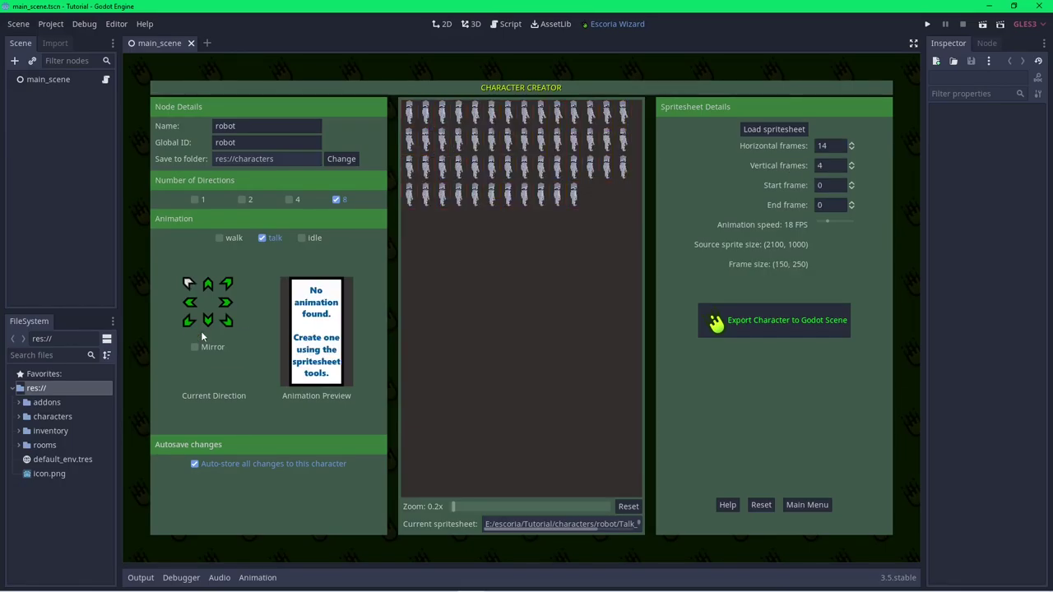
# Load Idle_all.png as the spritesheet for the up-left idle animation and divide it into 6 horizontal frames
pyautogui.click(755, 128)
pyautogui.doubleClick(93, 86)
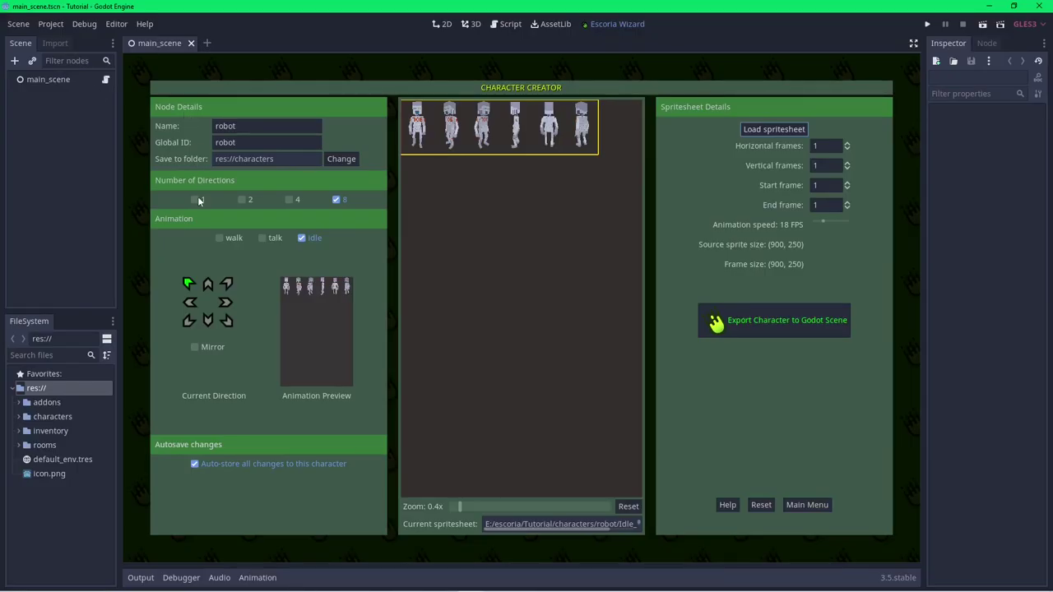
pyautogui.click(847, 144)
pyautogui.click(847, 146)
pyautogui.click(847, 145)
pyautogui.click(847, 145)
pyautogui.click(847, 146)
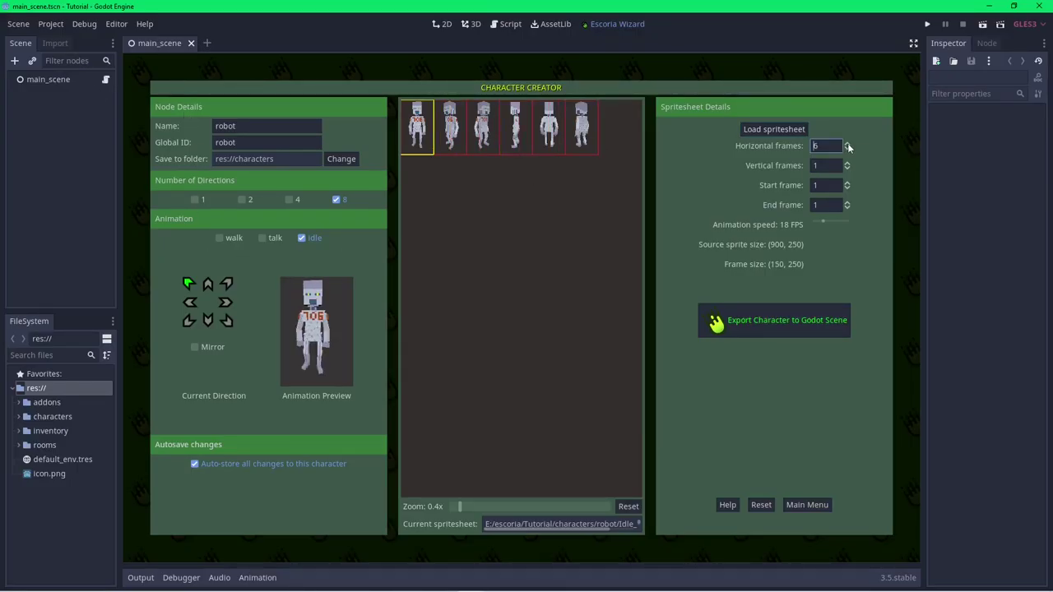
# Assign idle frame 6 to up-left and frame 4 to left, mirror them for up-right and right, and give up the back-view frame
pyautogui.click(585, 140)
pyautogui.click(208, 284)
pyautogui.click(227, 284)
pyautogui.click(208, 283)
pyautogui.click(189, 302)
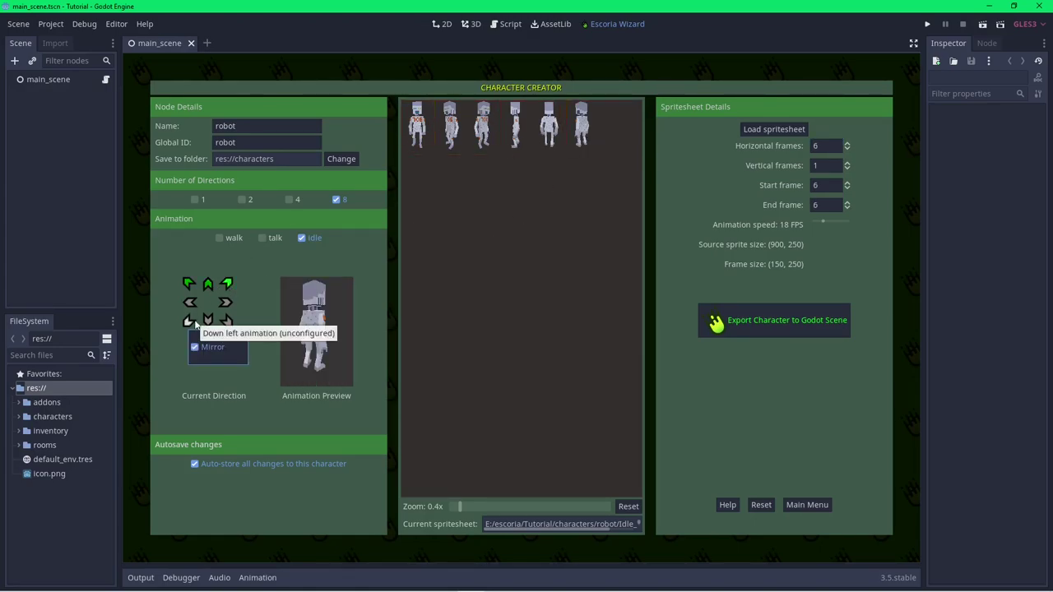
pyautogui.click(515, 127)
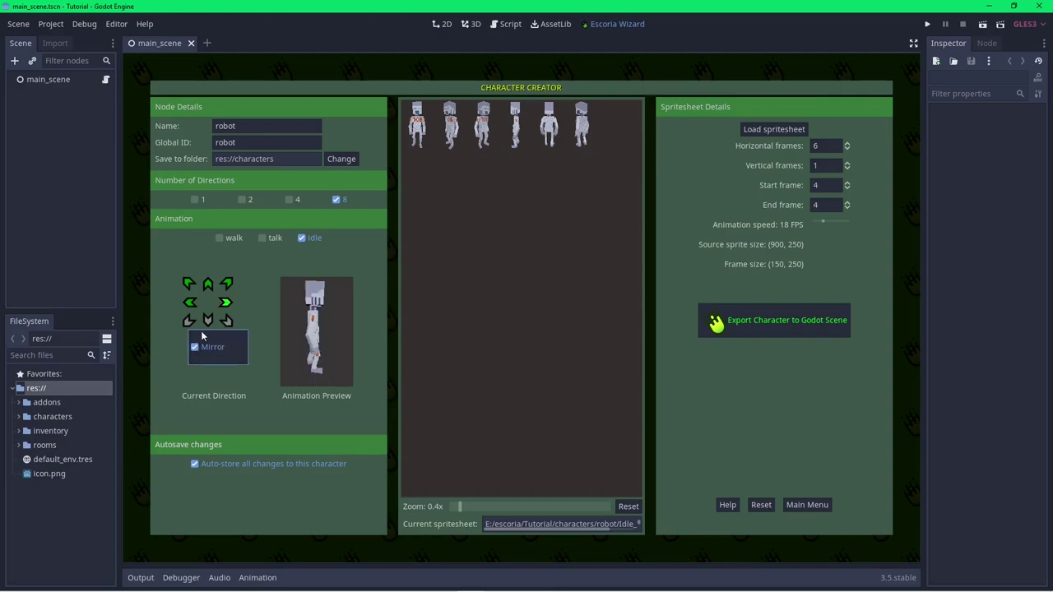
# Assign spritesheet frame 1 to the down idle animation, frame 2 to down-left and frame 3 to down-right
pyautogui.click(208, 321)
pyautogui.click(417, 144)
pyautogui.click(189, 320)
pyautogui.click(452, 141)
pyautogui.click(227, 321)
pyautogui.click(483, 135)
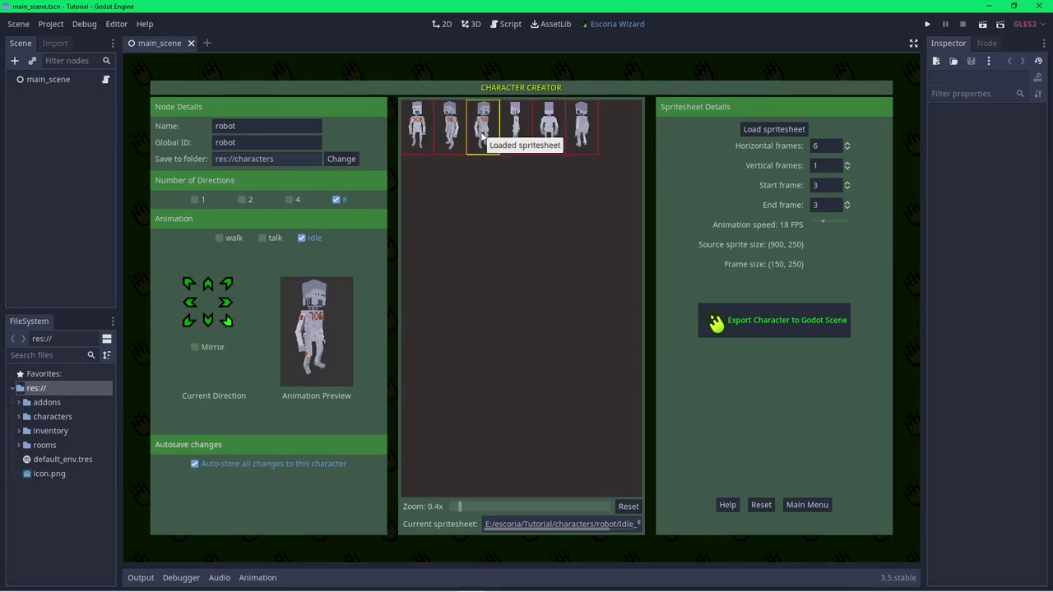
# Export the robot character to a Godot scene and dismiss the export message
pyautogui.click(779, 319)
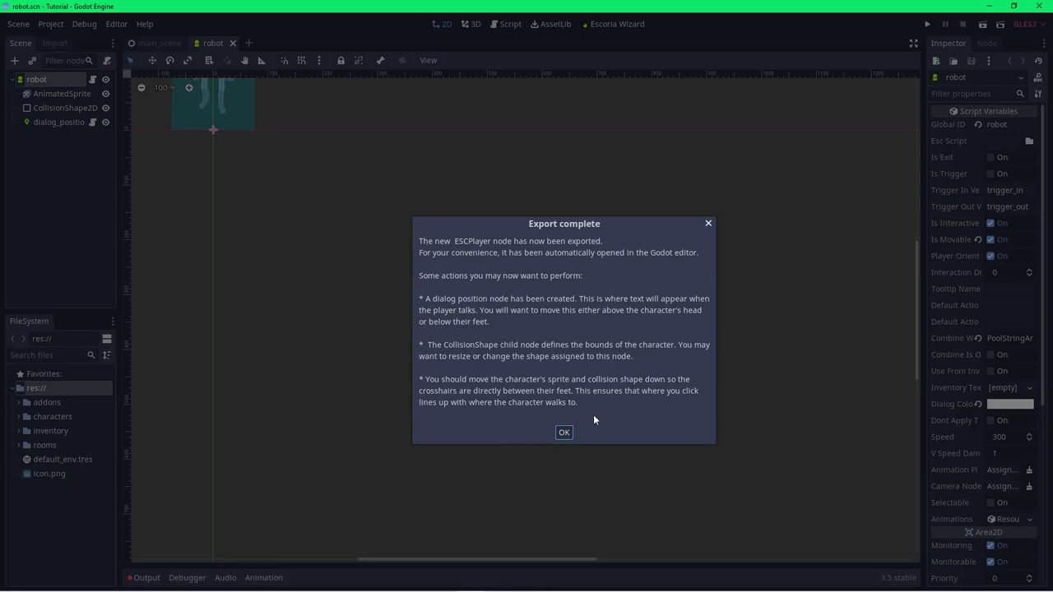
pyautogui.click(563, 431)
pyautogui.moveTo(278, 205); pyautogui.dragTo(614, 464, button='middle')
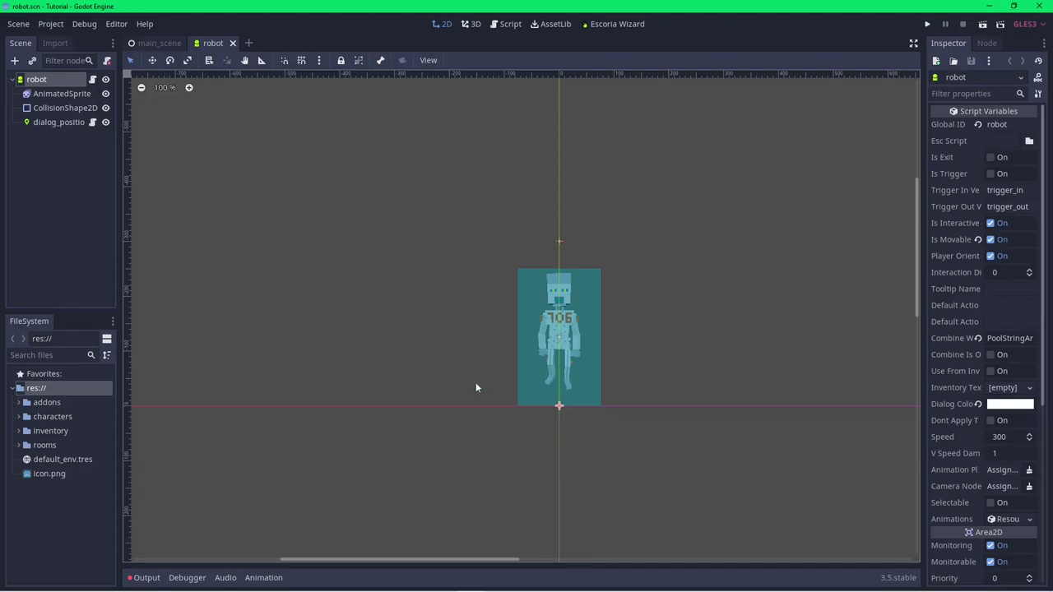
# Examine the exported robot scene's dialog position, collision shape, root node properties and the animated sprite's animation list
pyautogui.click(69, 123)
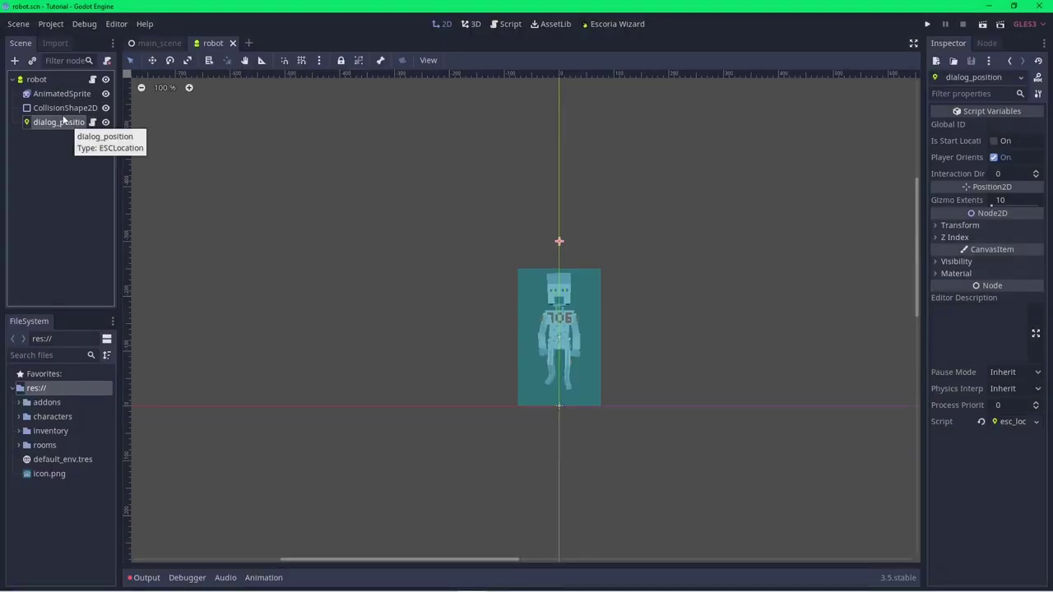
pyautogui.click(61, 108)
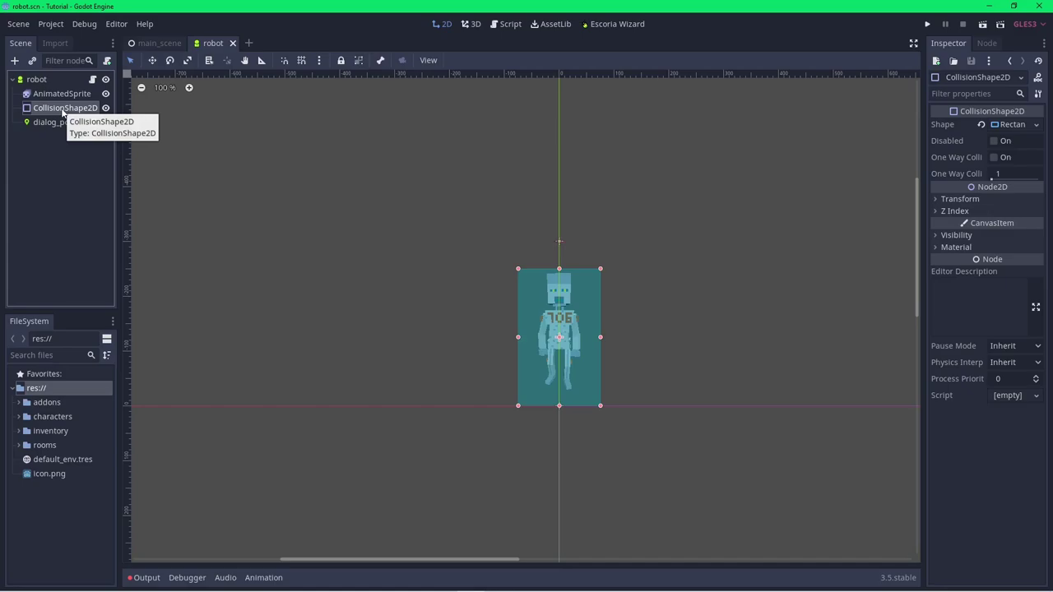
pyautogui.click(59, 123)
pyautogui.click(59, 123)
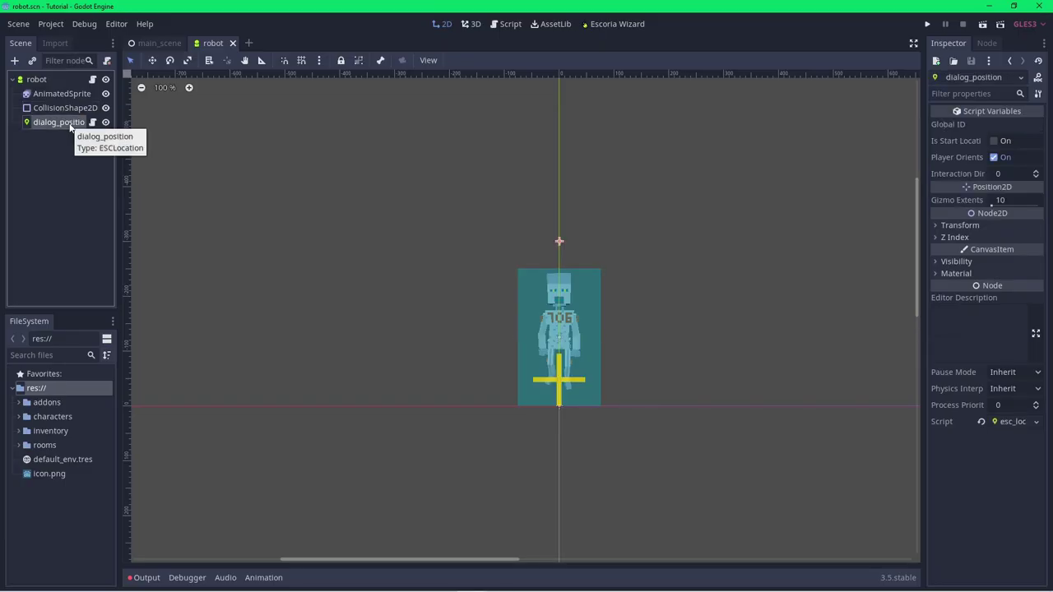
pyautogui.click(64, 109)
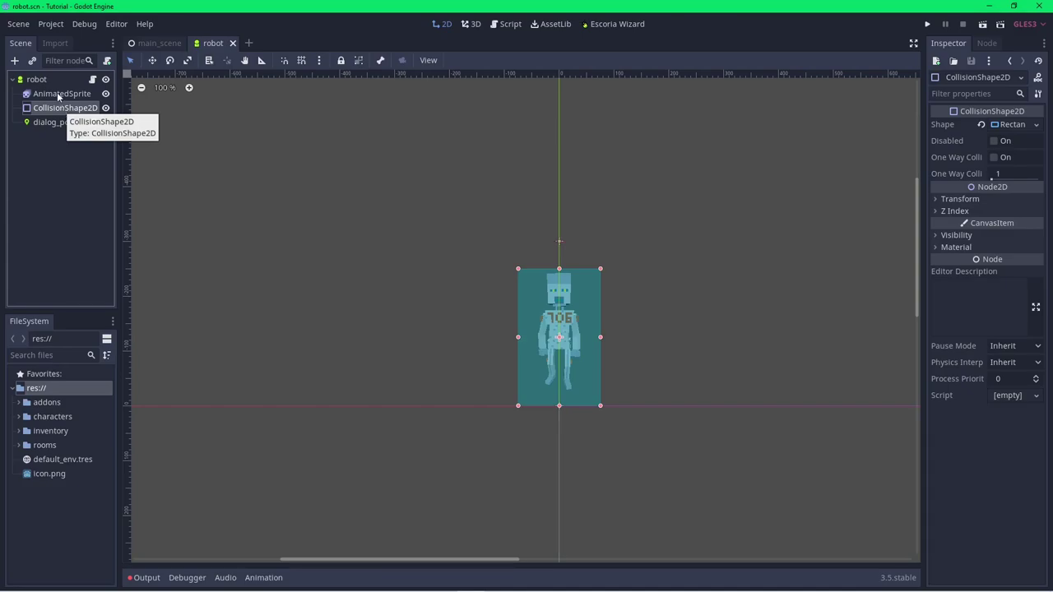
pyautogui.click(46, 80)
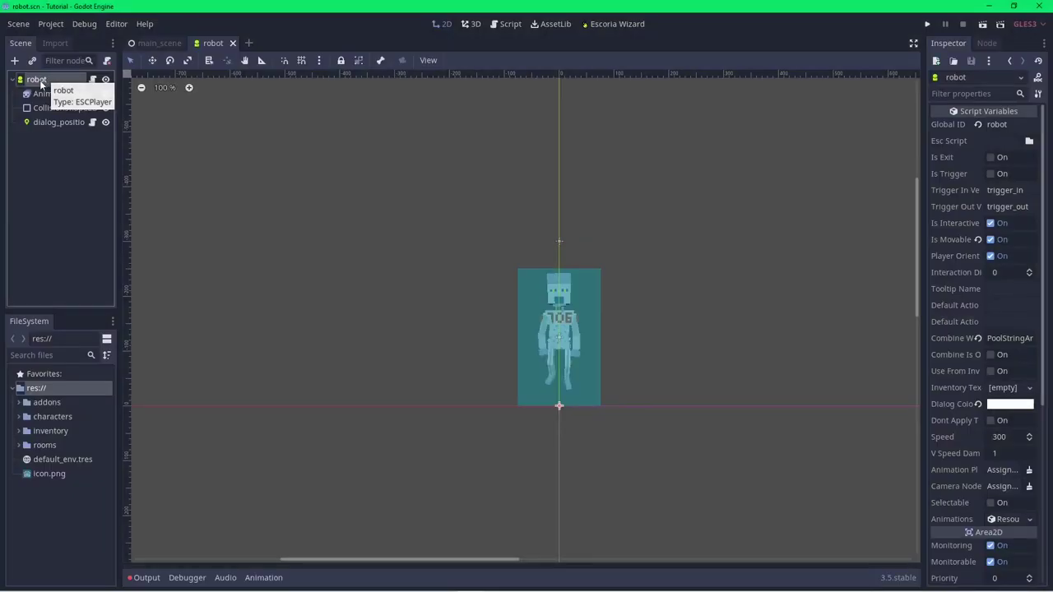
pyautogui.click(43, 95)
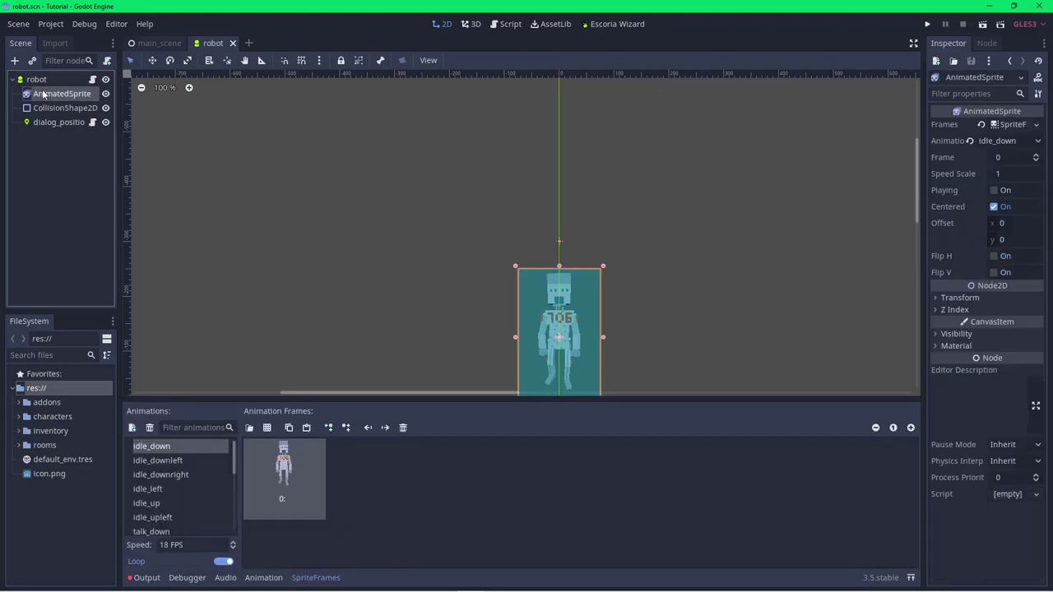
pyautogui.click(1035, 142)
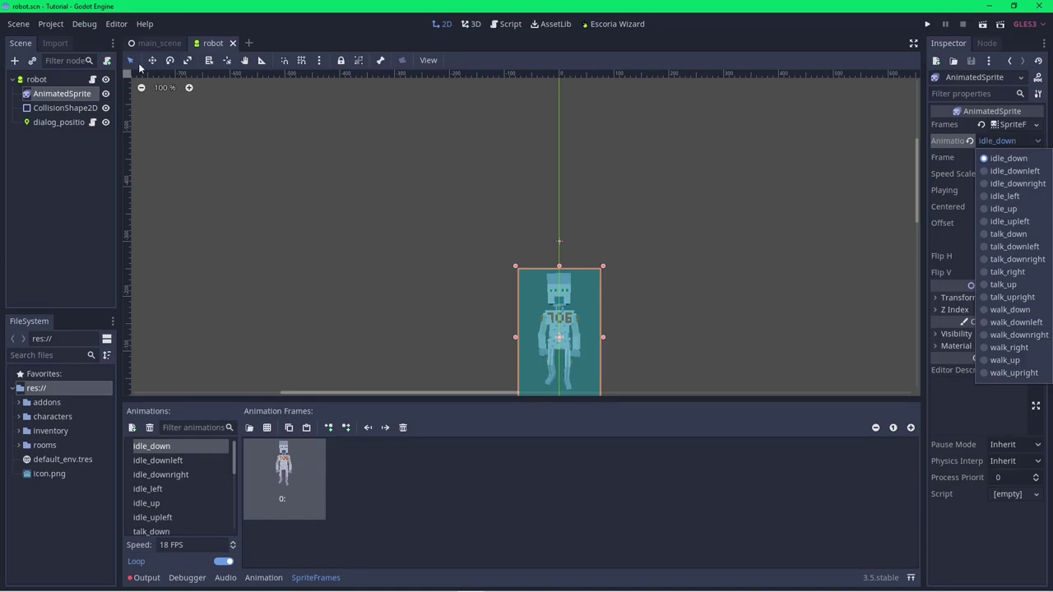
pyautogui.click(73, 114)
pyautogui.click(72, 110)
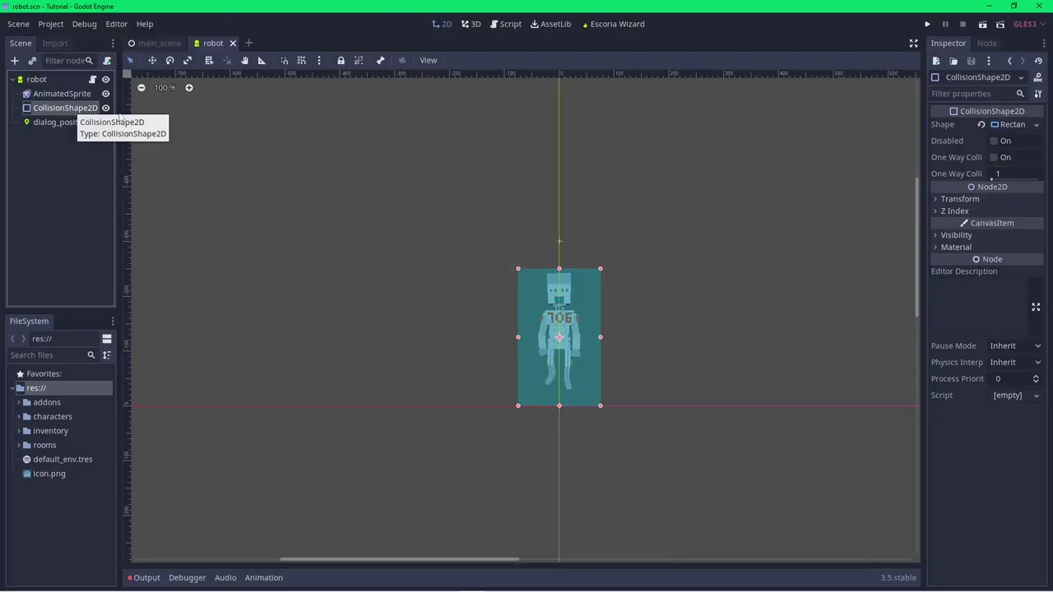
# Return to the Escoria Wizard, start the Room Creator and name the new room rocket_room
pyautogui.click(616, 25)
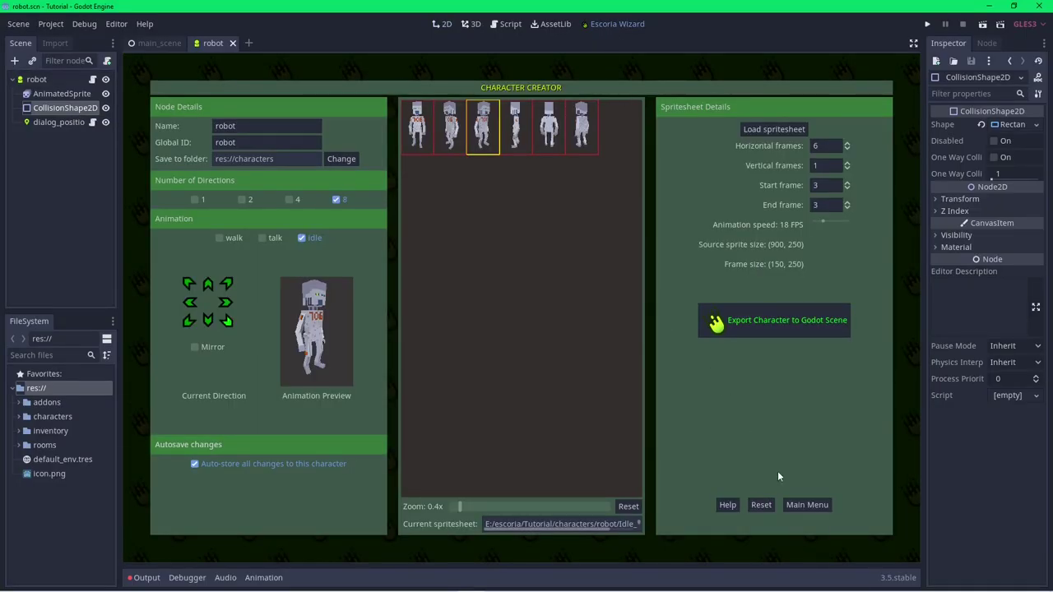
pyautogui.click(792, 504)
pyautogui.click(500, 330)
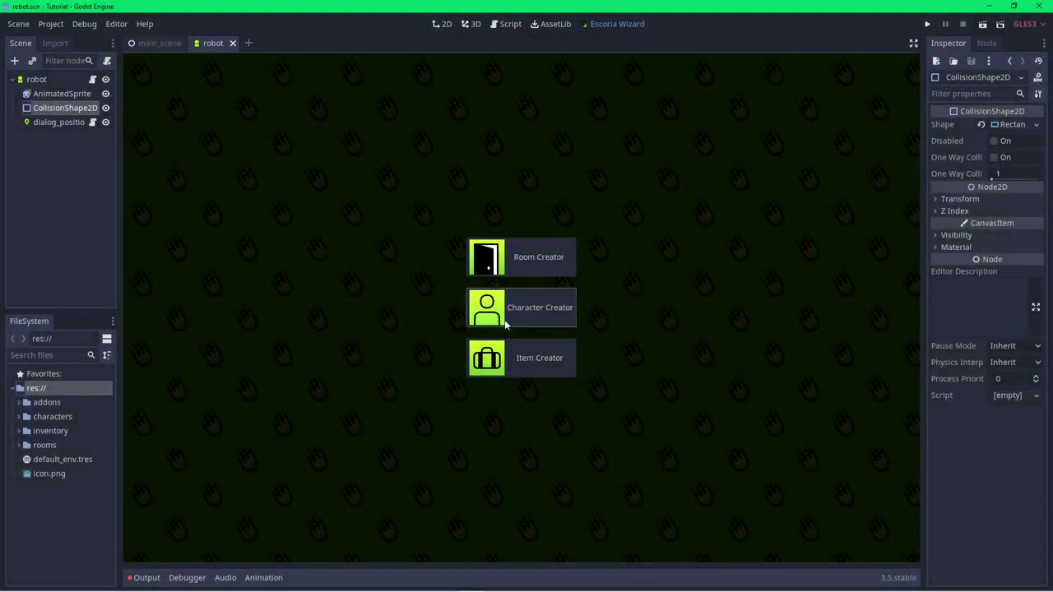
pyautogui.click(533, 261)
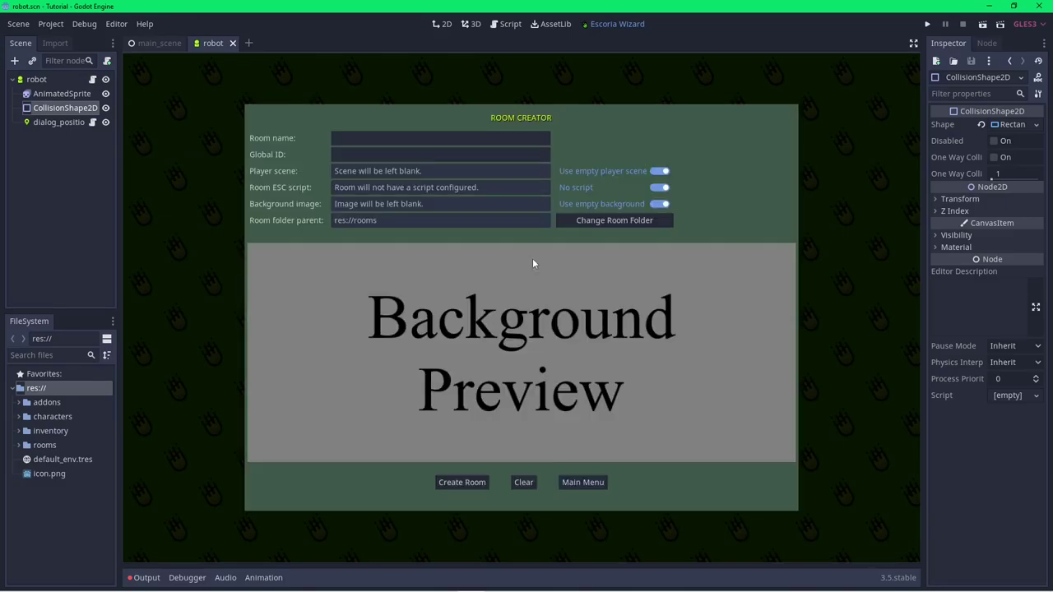
pyautogui.click(397, 138)
pyautogui.write('ocket_room')
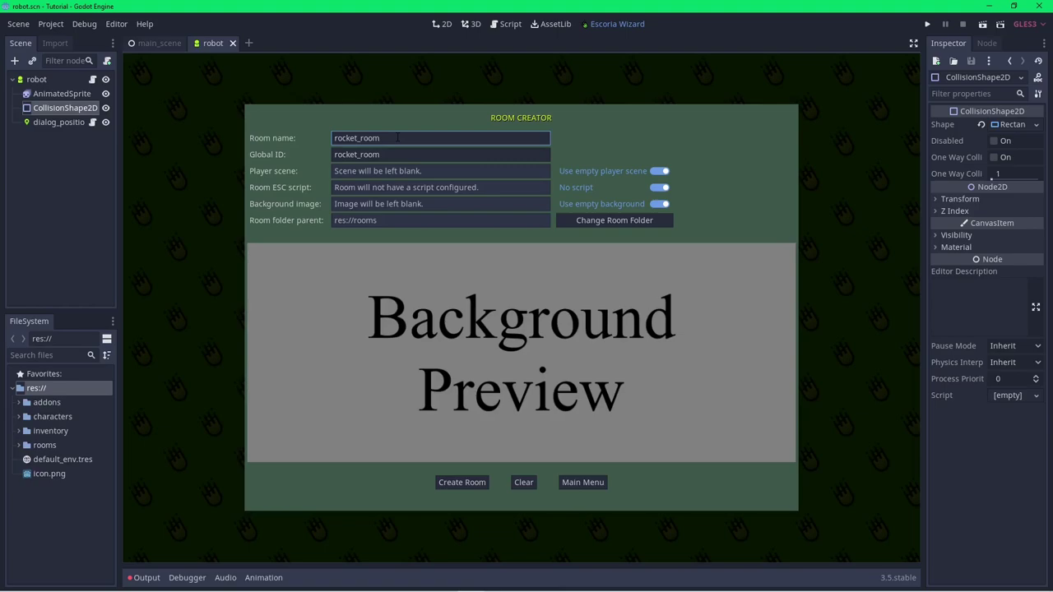
pyautogui.click(397, 155)
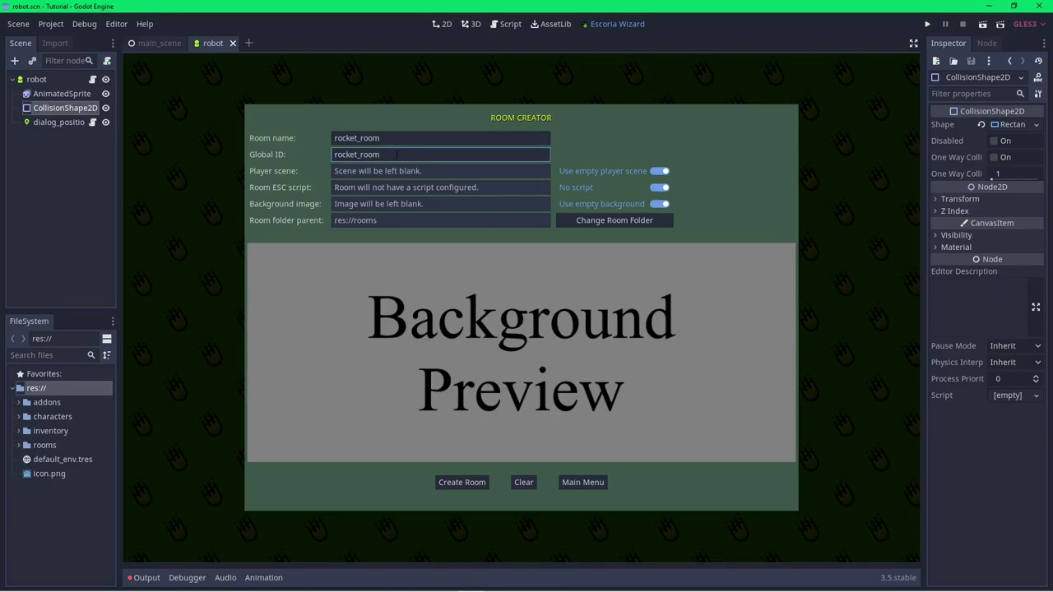
pyautogui.write('abc')
pyautogui.press('BackSpace')
pyautogui.press('BackSpace')
pyautogui.press('BackSpace')
# Set the room's player scene to res://characters/robot.scn and enable the room ESC script rocket_room.esc
pyautogui.click(448, 175)
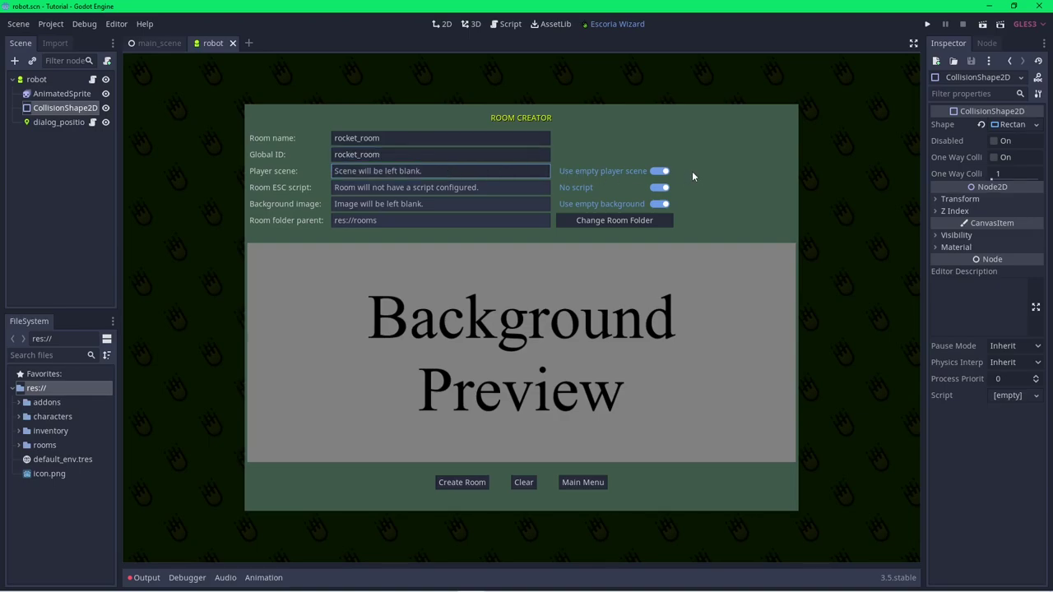
pyautogui.click(659, 172)
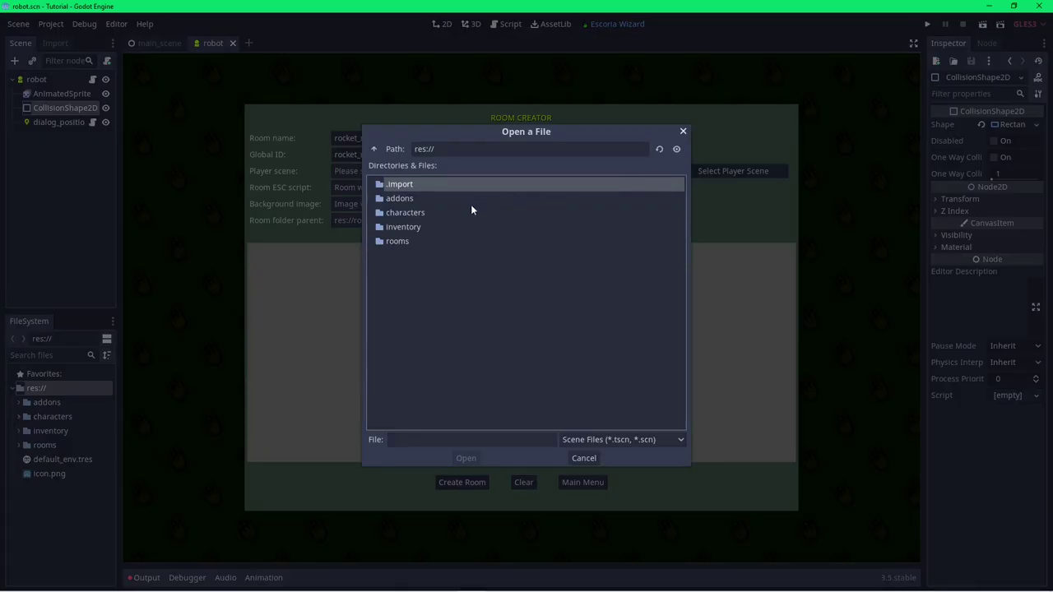
pyautogui.doubleClick(414, 213)
pyautogui.doubleClick(400, 198)
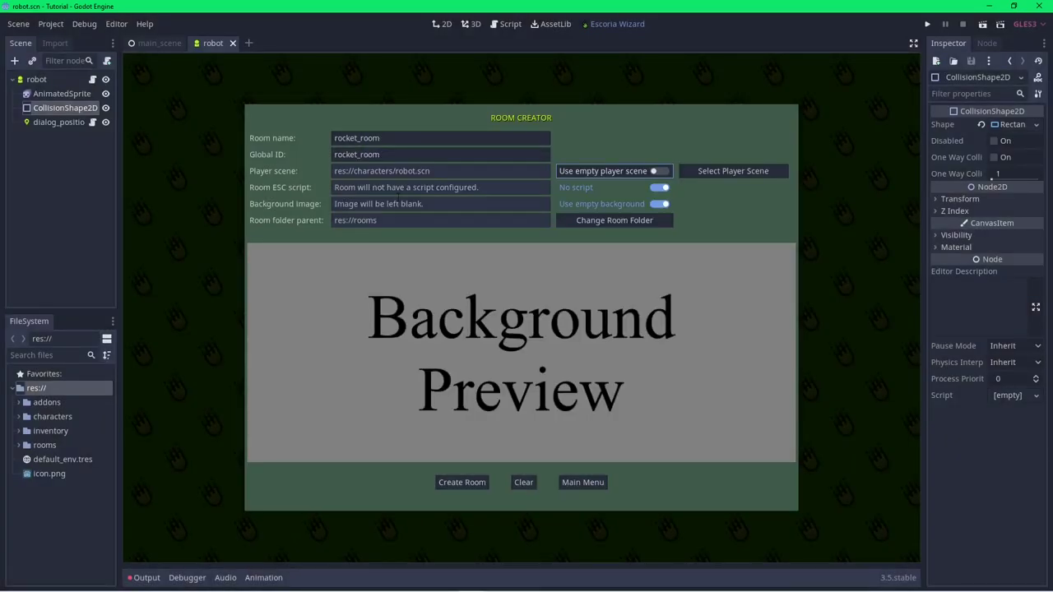
pyautogui.click(658, 188)
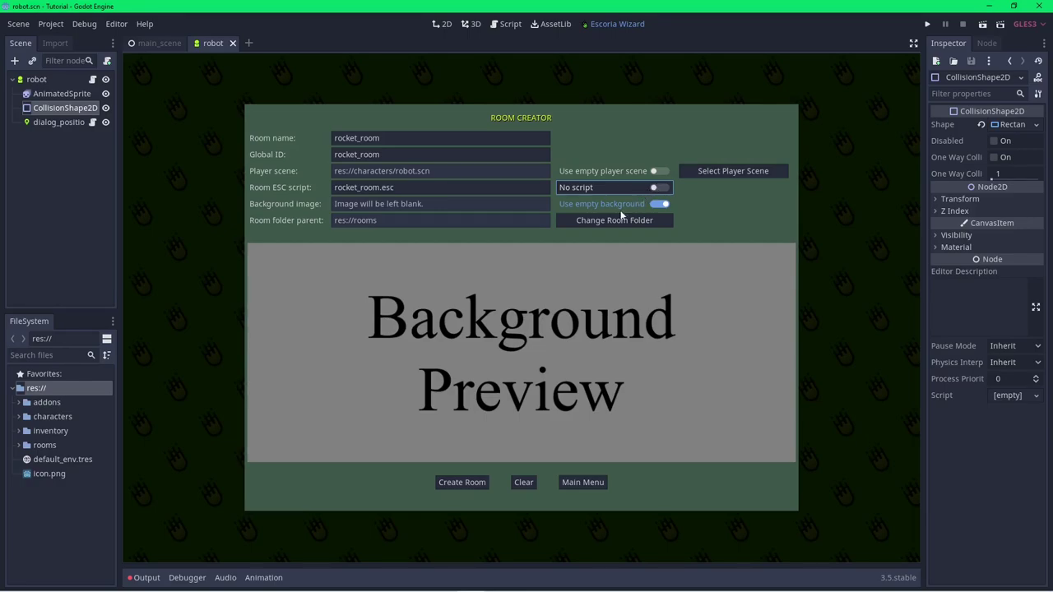
# Use rooms/rocket_room/background.png as the room's background image and create the room
pyautogui.click(662, 204)
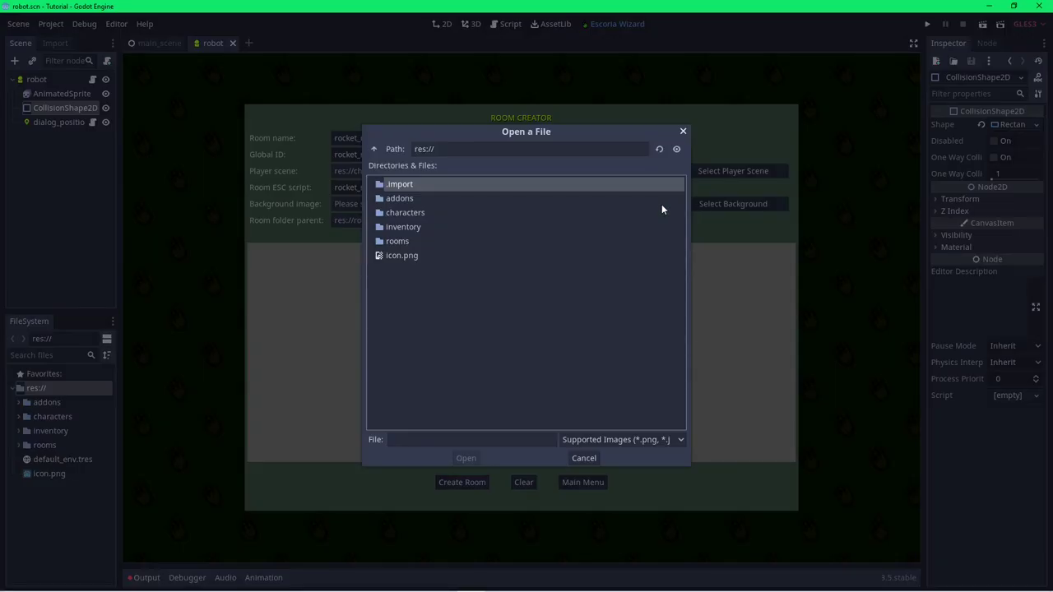
pyautogui.doubleClick(400, 240)
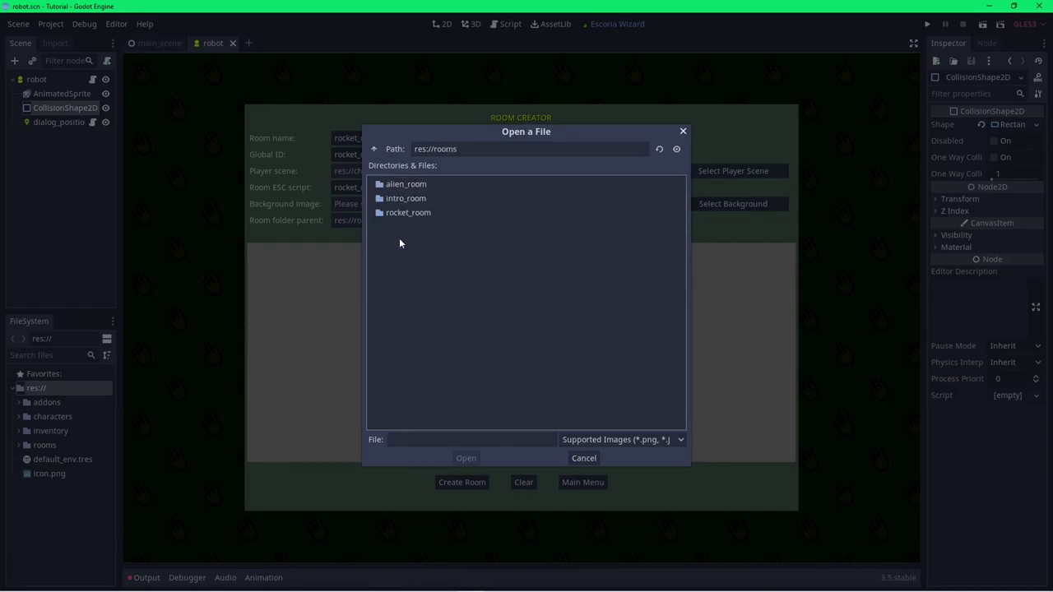
pyautogui.doubleClick(405, 214)
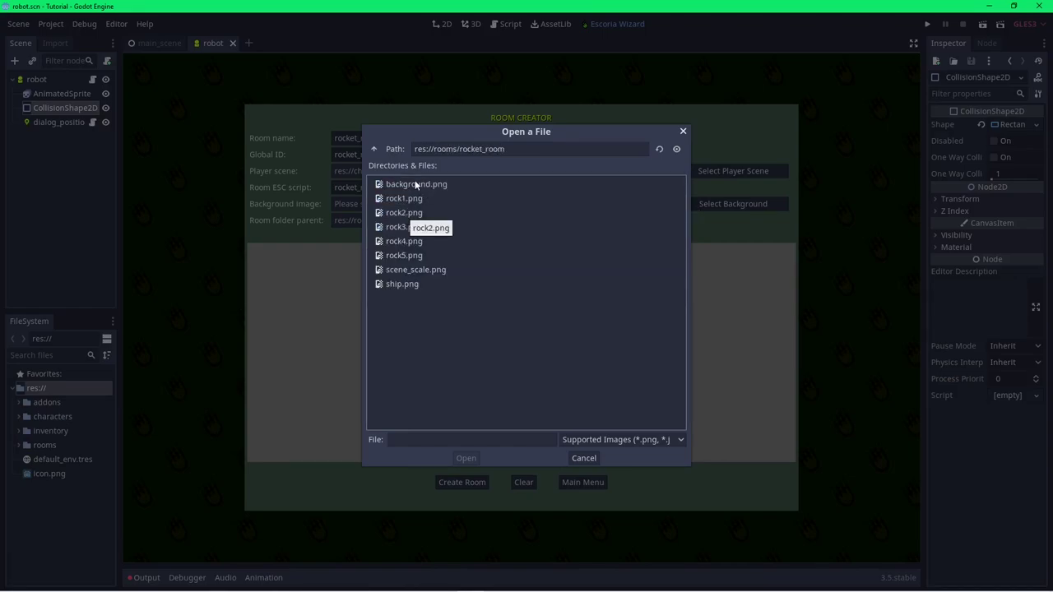
pyautogui.doubleClick(416, 185)
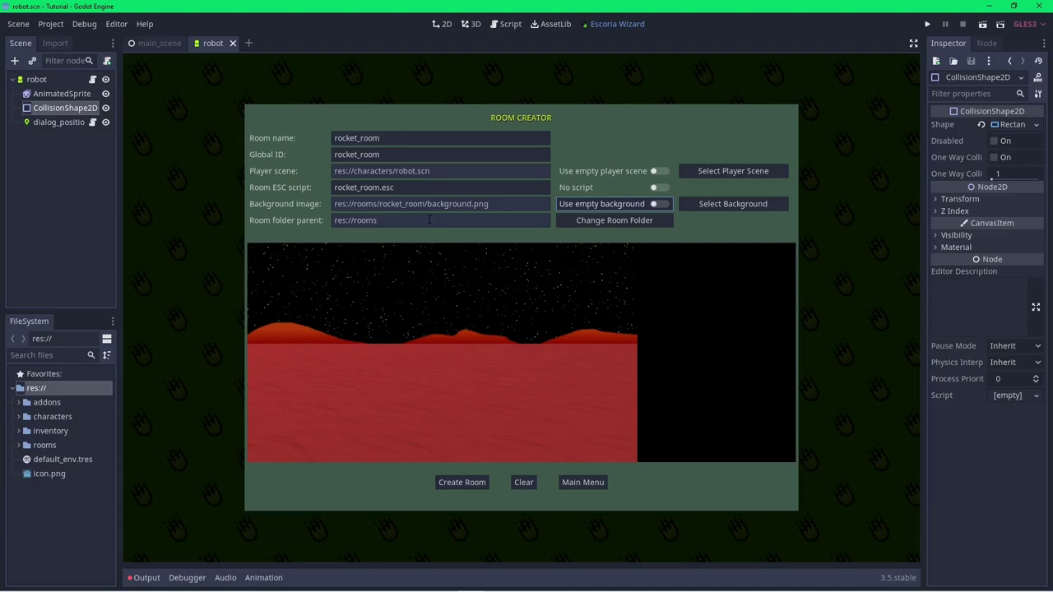
pyautogui.click(458, 482)
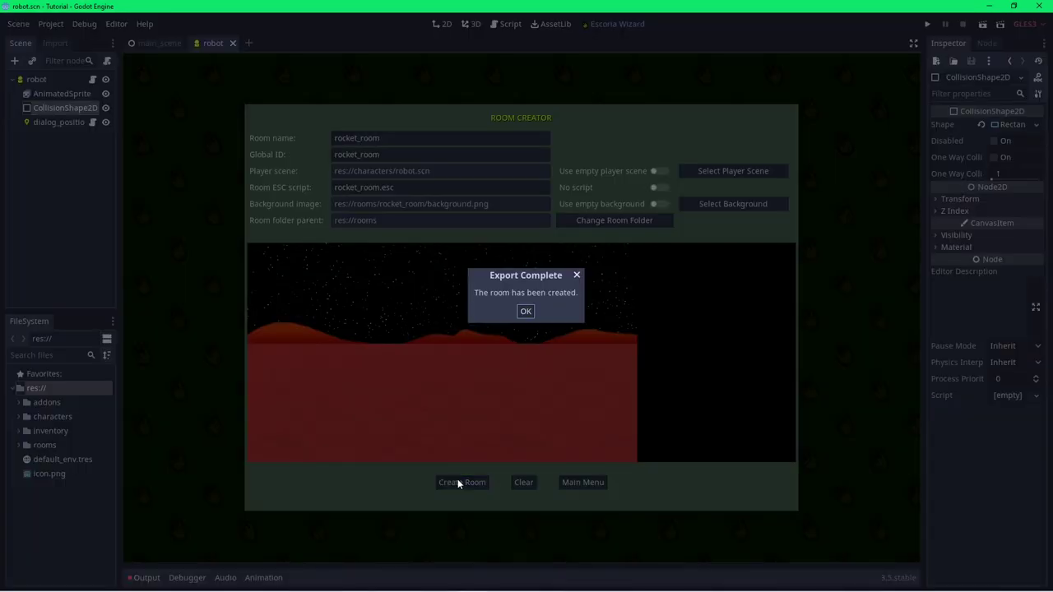
pyautogui.click(525, 312)
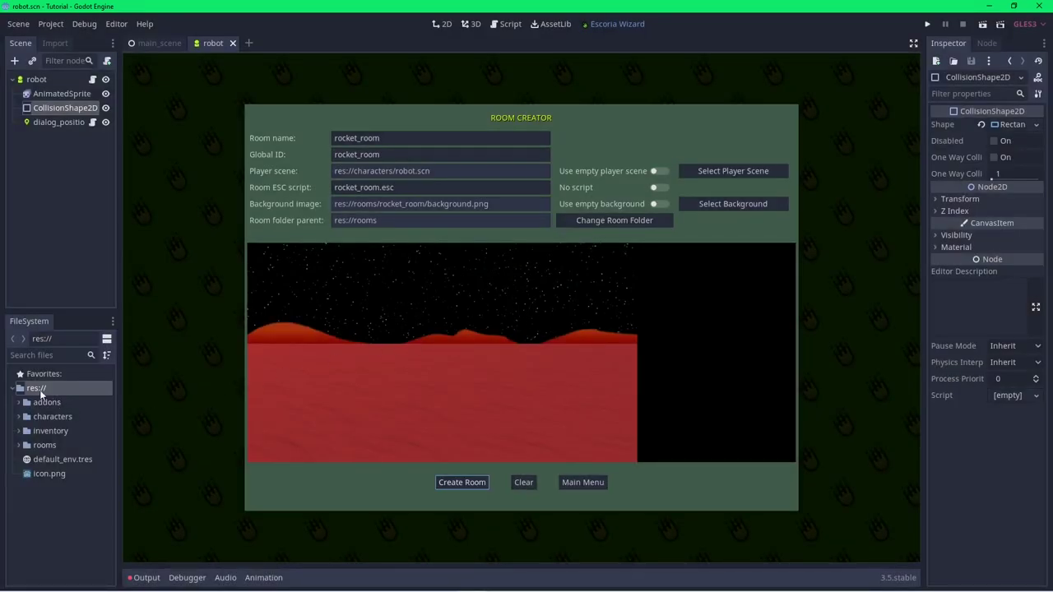
# Expand the rooms and rocket_room folders in the project files and select the scripts subfolder
pyautogui.click(19, 446)
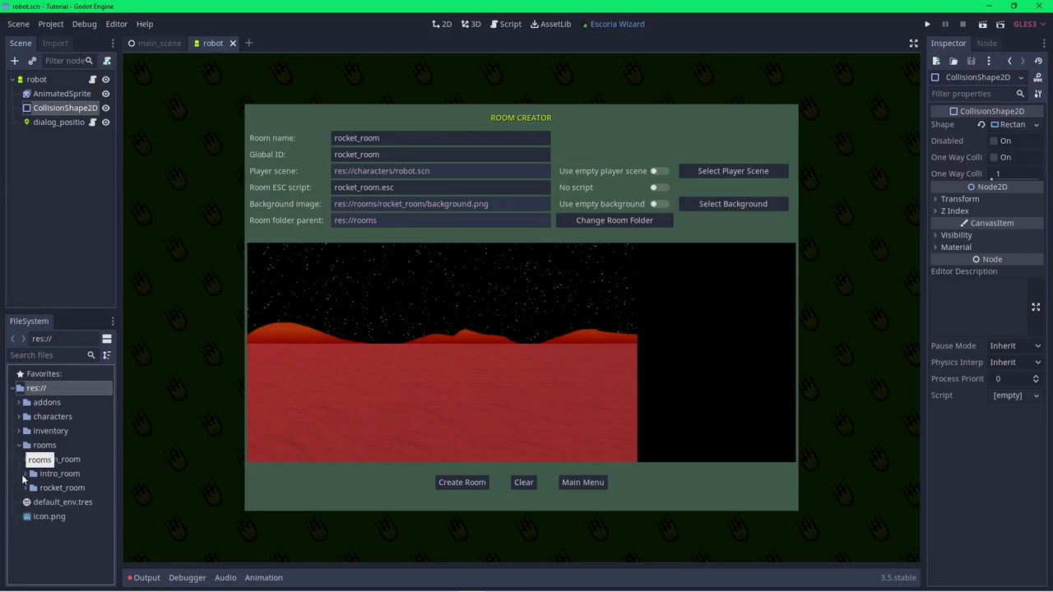
pyautogui.click(24, 488)
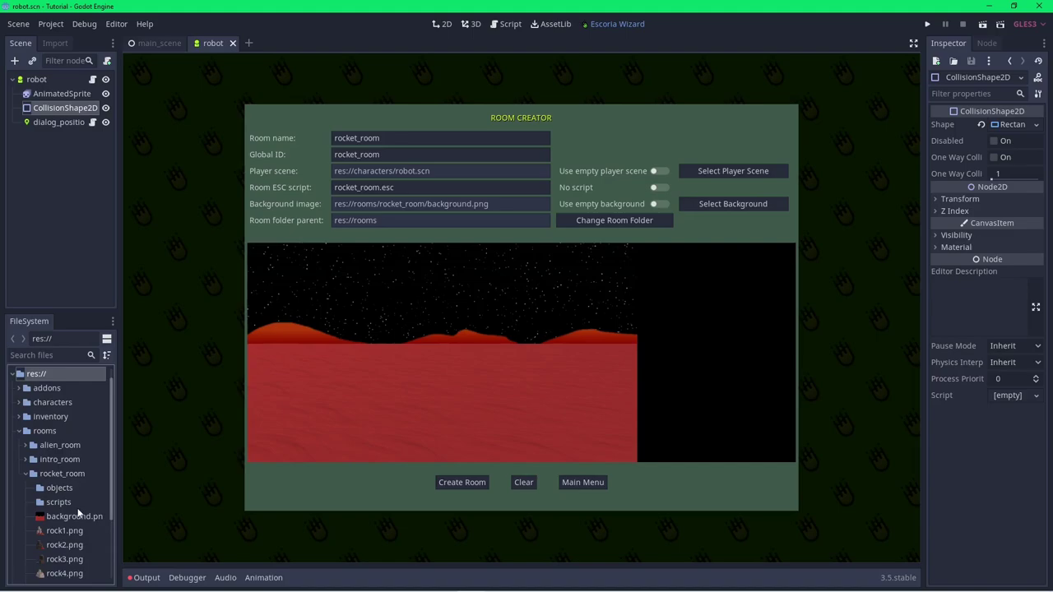
pyautogui.scroll(-3, 74, 494)
pyautogui.click(59, 413)
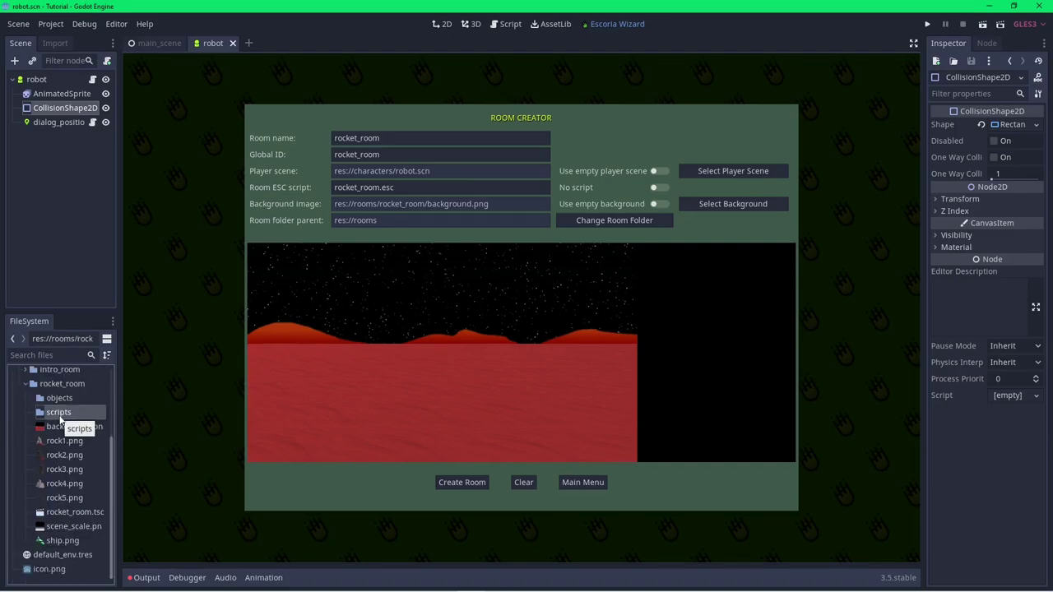
# Open the script rocket_room.esc from the rooms/rocket_room/scripts folder in the script editor, showing all file types
pyautogui.click(508, 25)
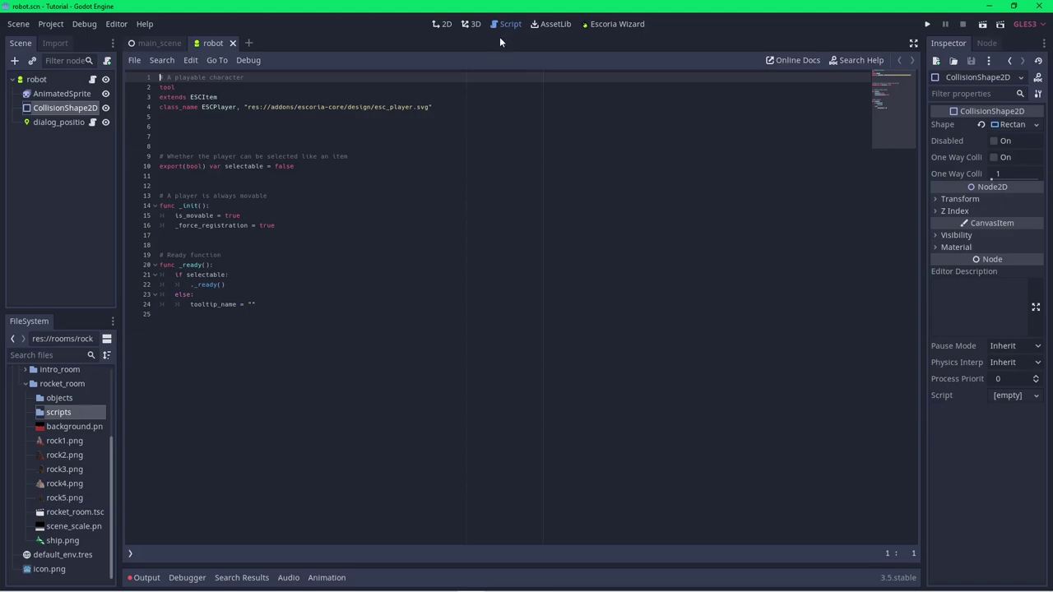
pyautogui.click(135, 62)
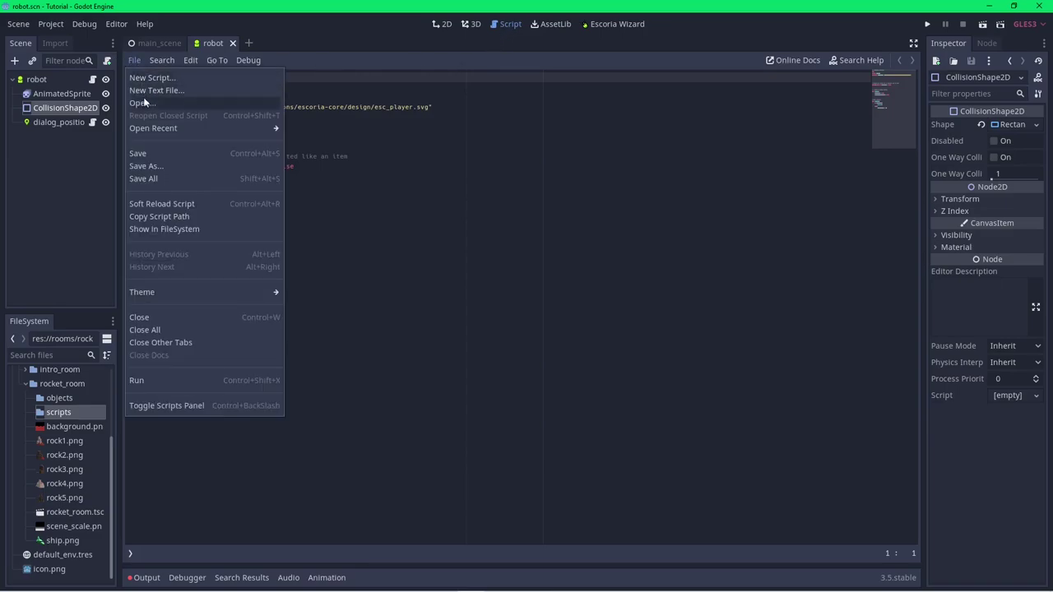
pyautogui.click(144, 102)
pyautogui.doubleClick(419, 144)
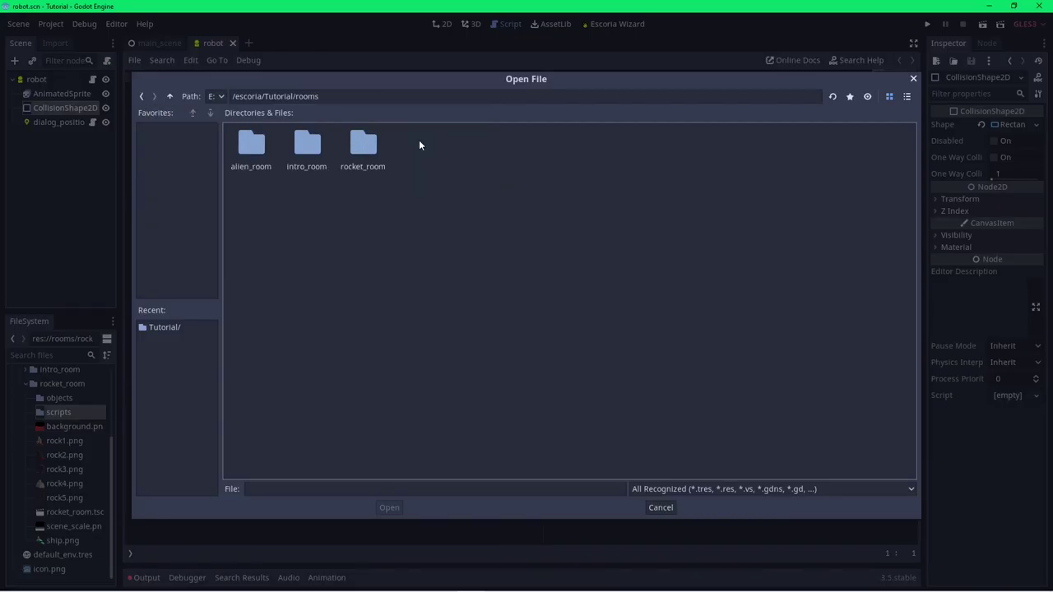
pyautogui.doubleClick(363, 145)
pyautogui.doubleClick(307, 146)
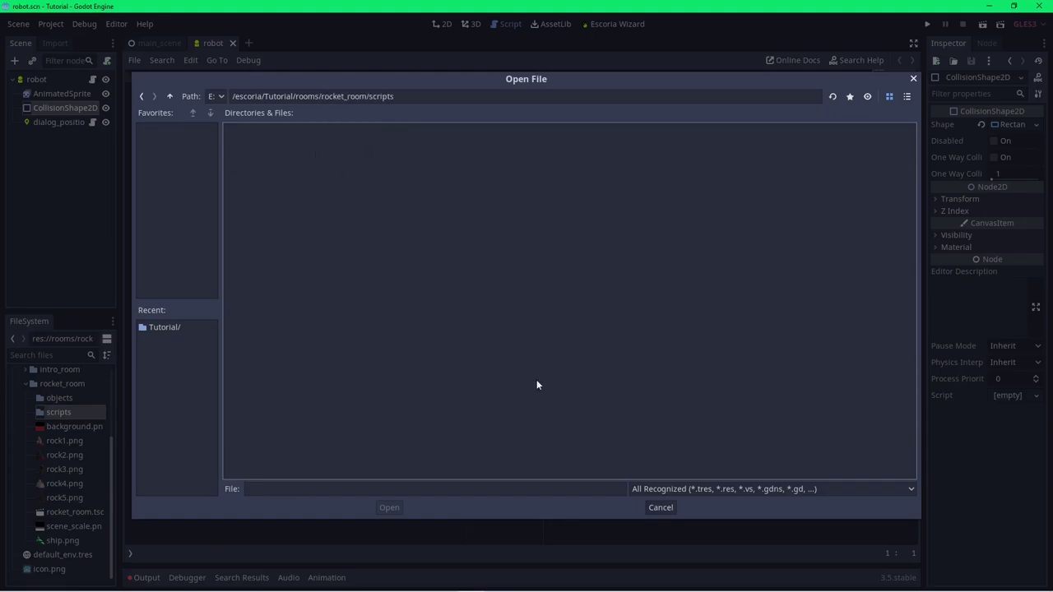
pyautogui.click(778, 489)
pyautogui.click(743, 578)
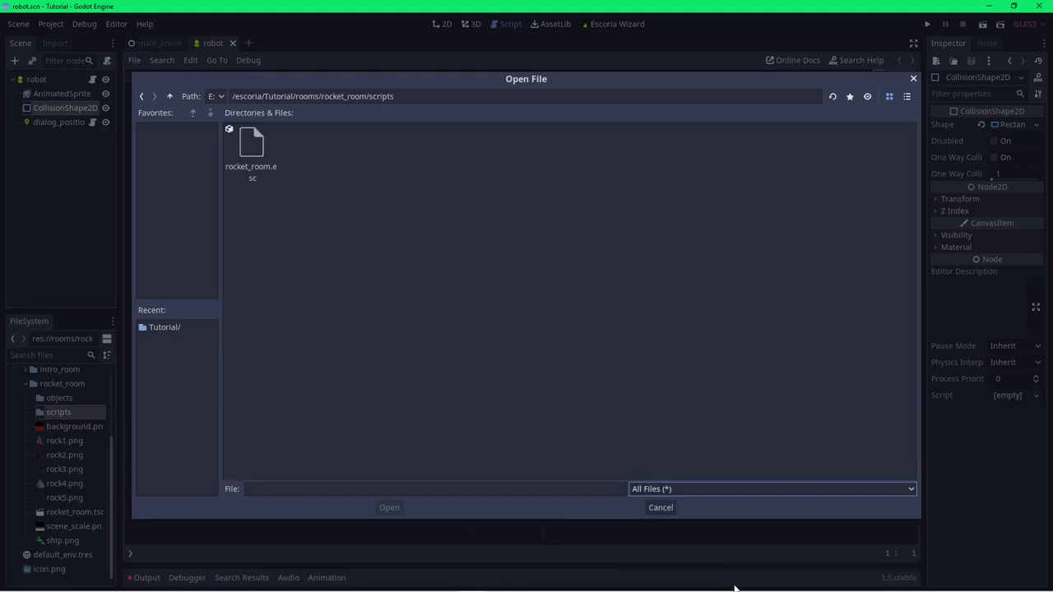
pyautogui.doubleClick(263, 157)
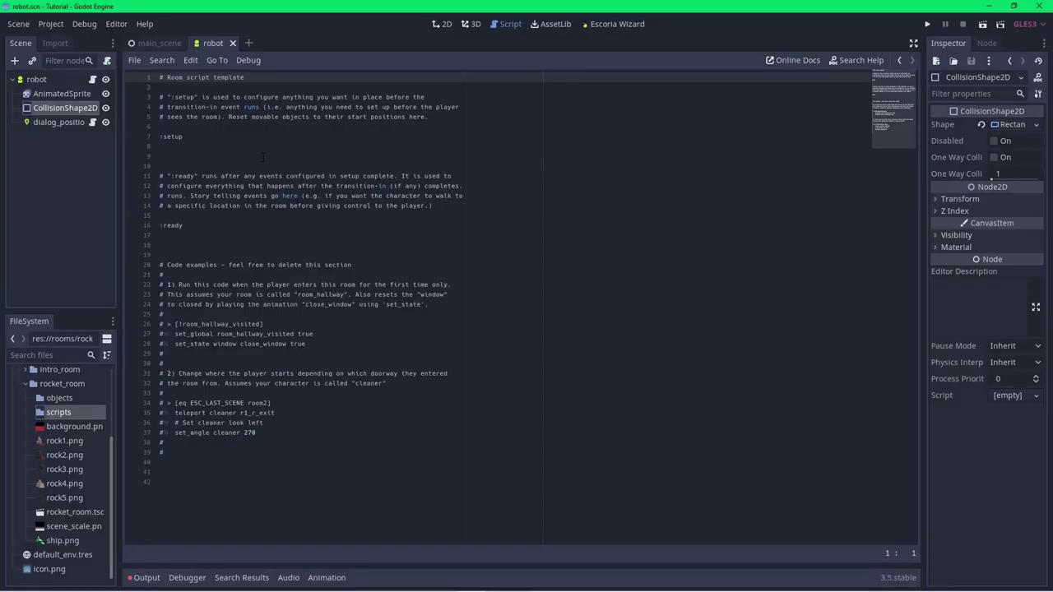
# Open the rocket_room.tscn scene and show the whole room in the 2D editor
pyautogui.doubleClick(65, 514)
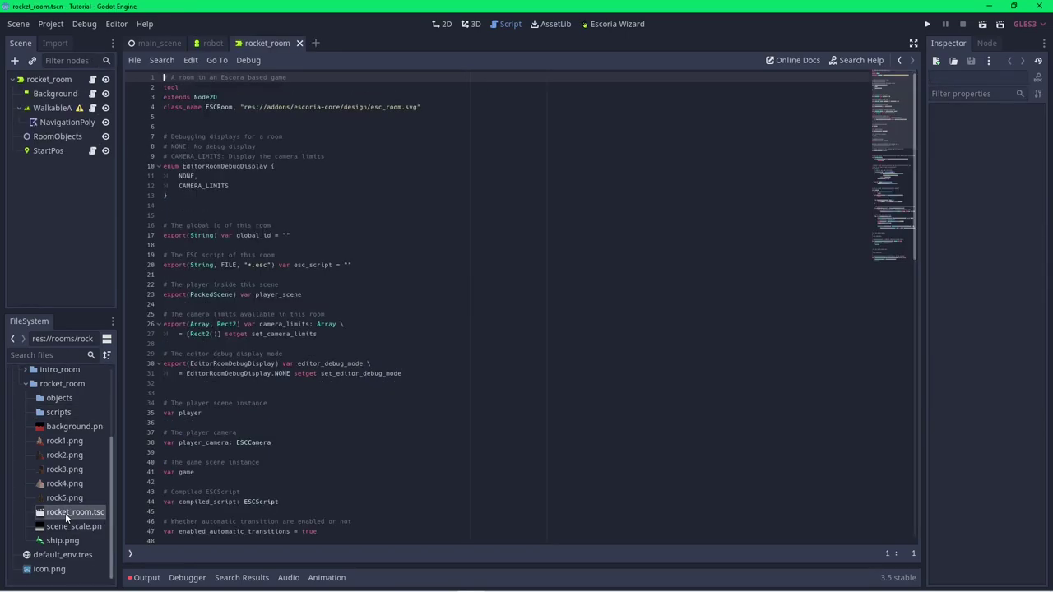
pyautogui.click(442, 24)
pyautogui.scroll(-3, 475, 132)
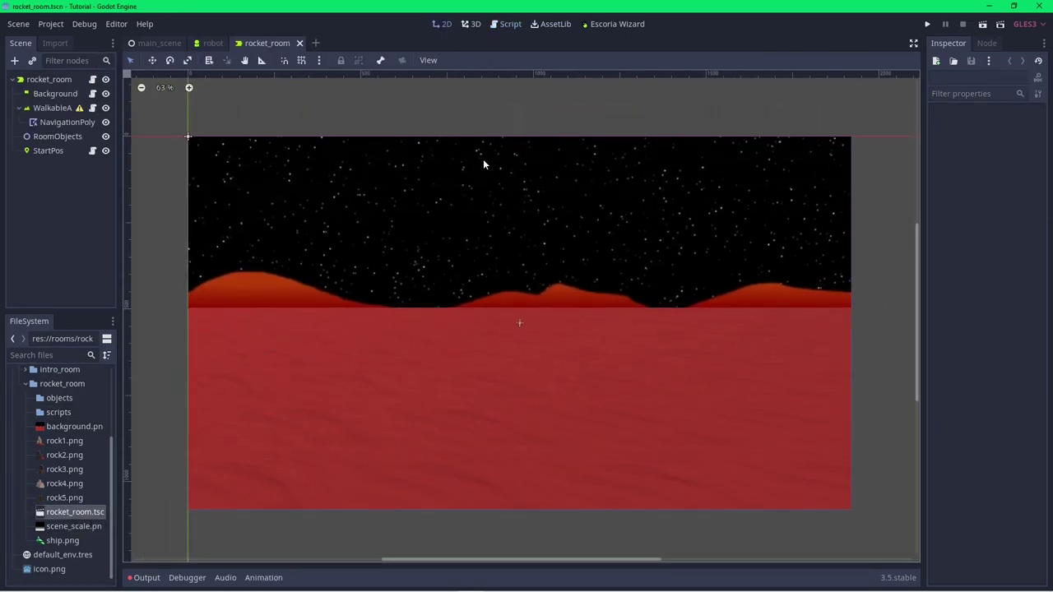
# Examine the properties of the rocket_room, Background, navigation polygon, RoomObjects and StartPos nodes
pyautogui.click(54, 79)
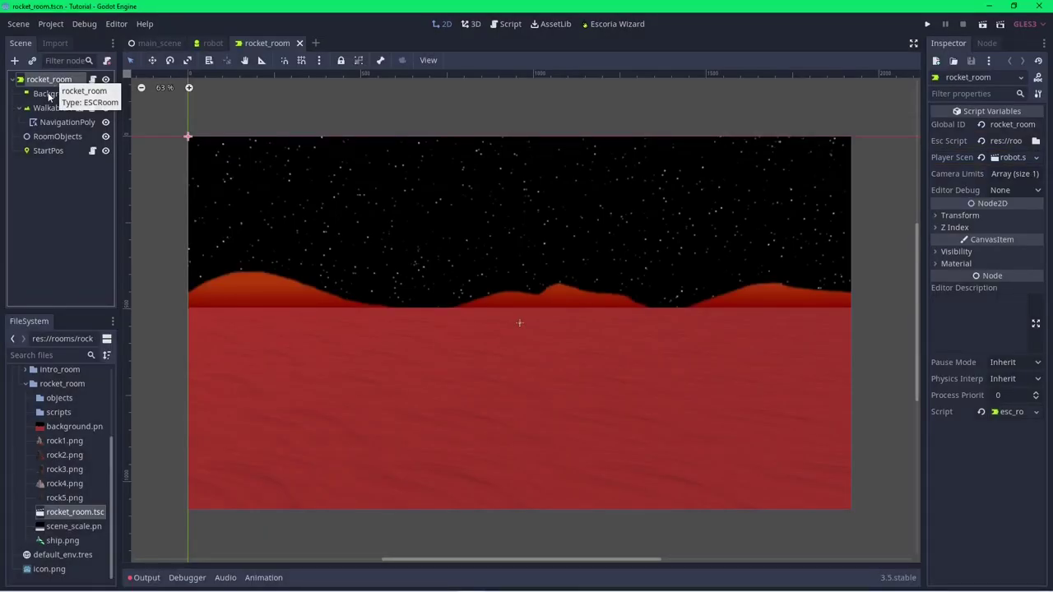
pyautogui.click(50, 94)
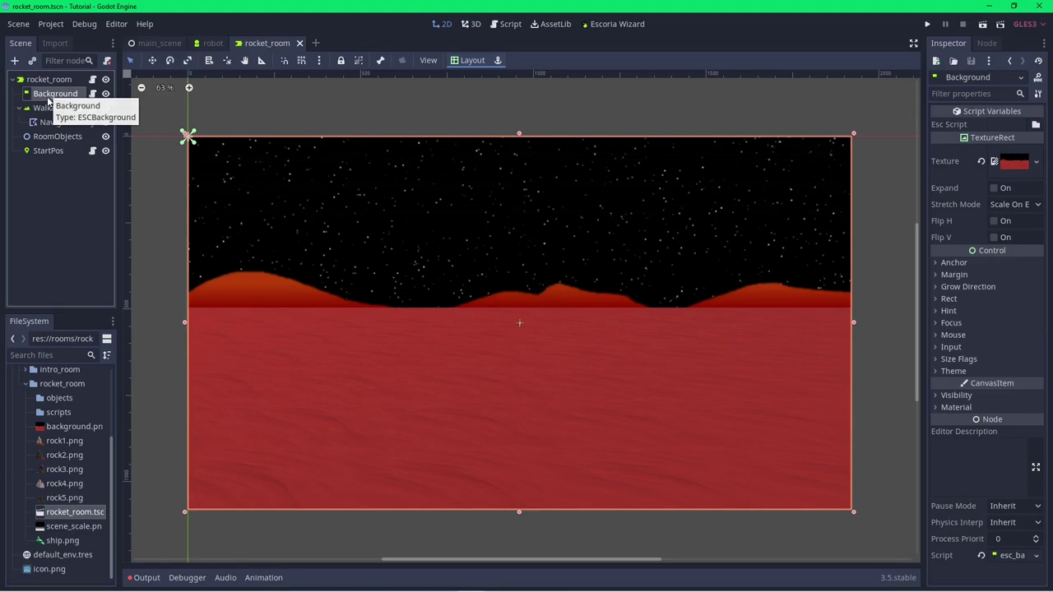
pyautogui.click(39, 109)
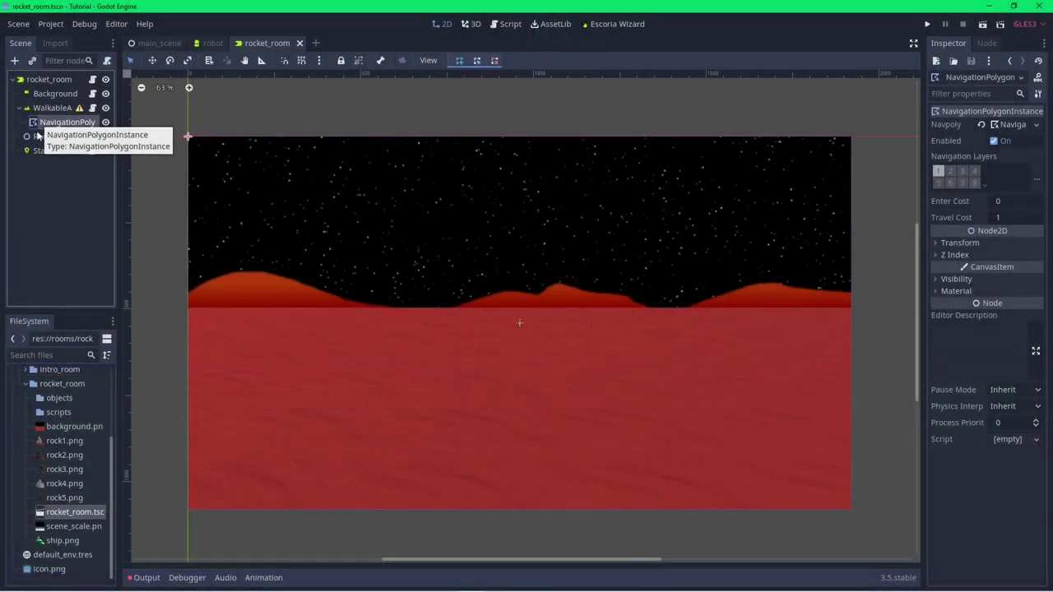
pyautogui.click(41, 136)
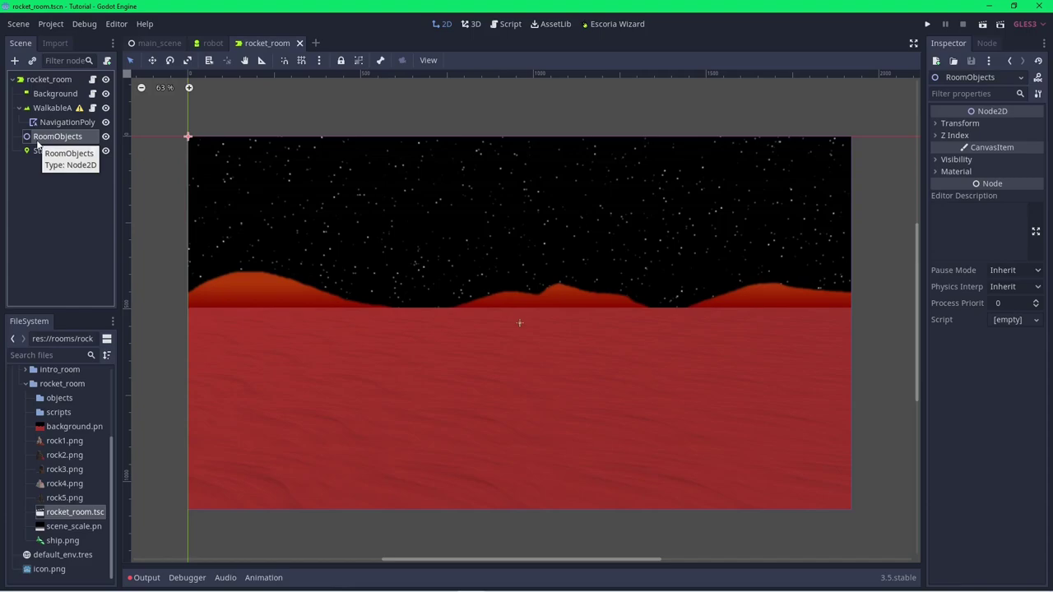
pyautogui.click(37, 151)
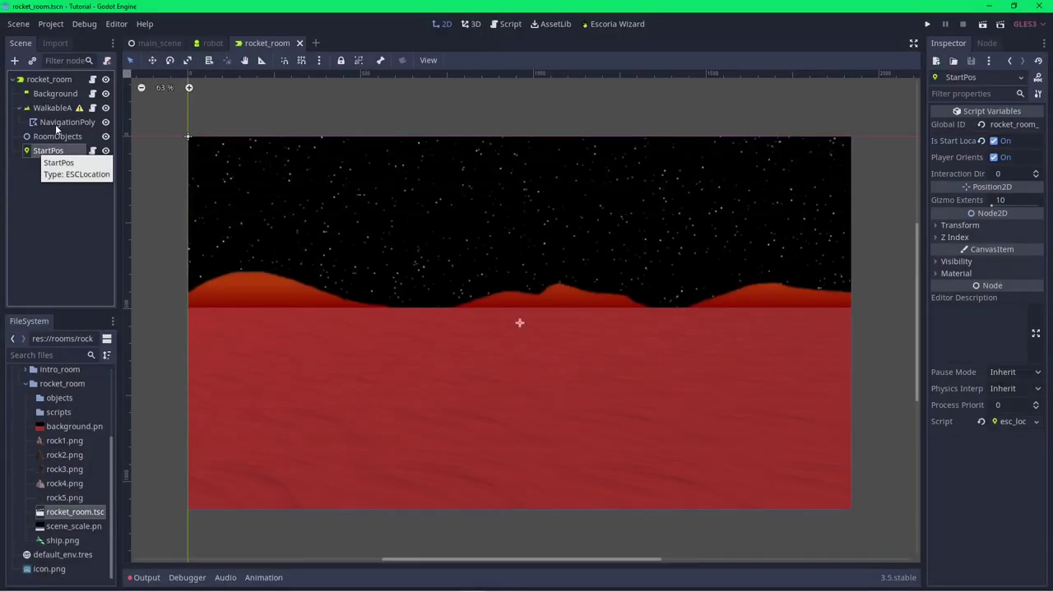
# Draw a closed four-point navigation polygon covering the red ground from just below the horizon to the background's lower edge
pyautogui.click(58, 124)
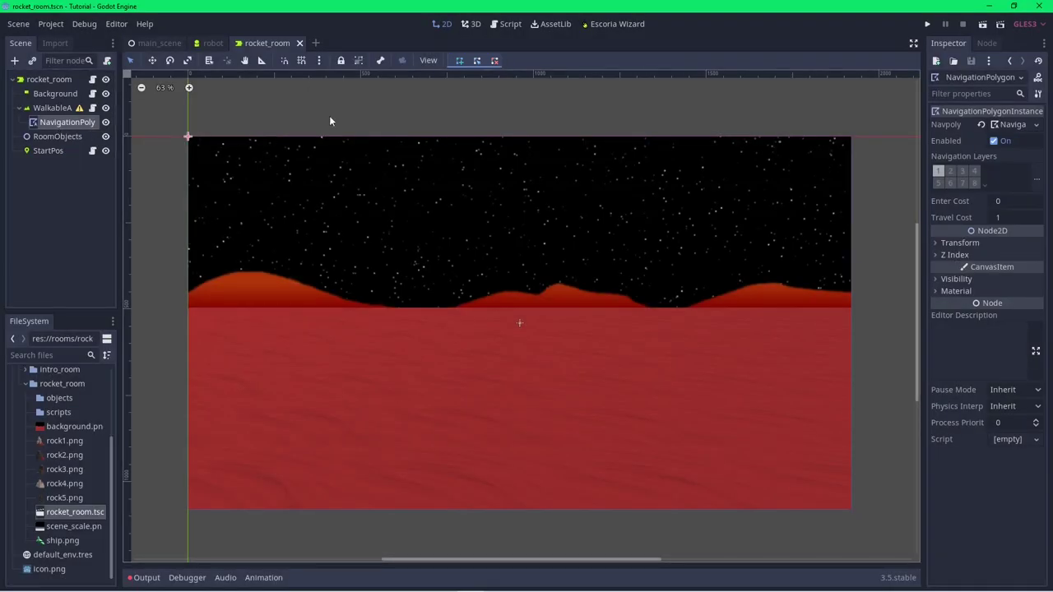
pyautogui.click(454, 61)
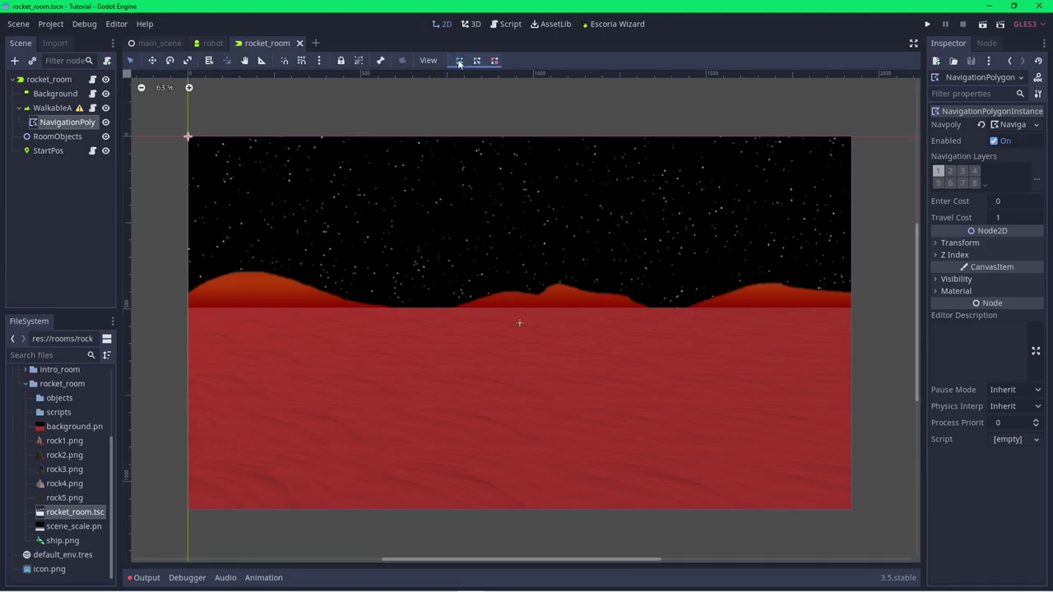
pyautogui.click(194, 312)
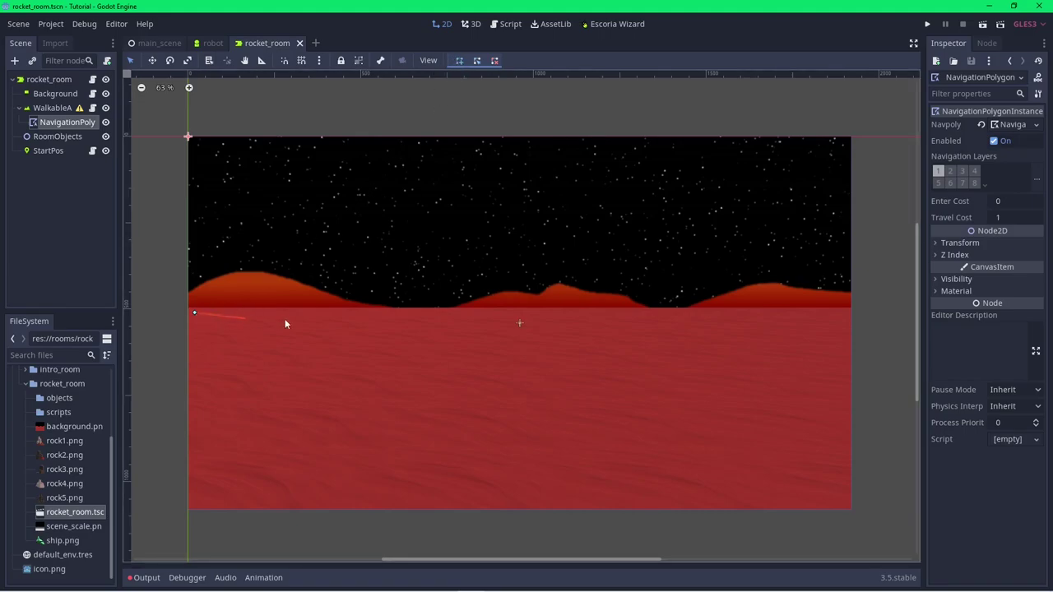
pyautogui.click(845, 311)
pyautogui.click(845, 500)
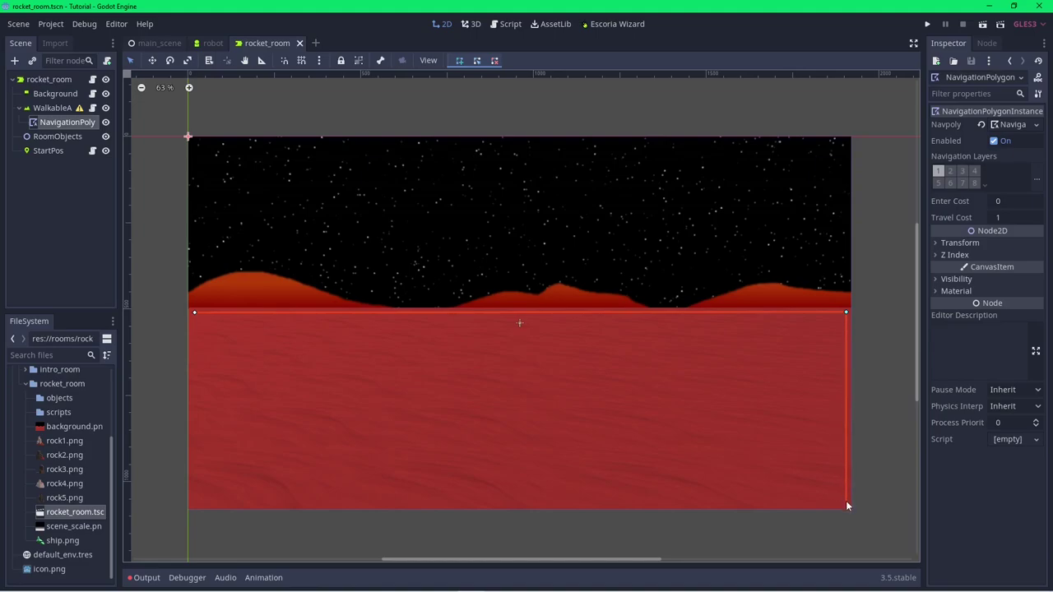
pyautogui.click(193, 502)
pyautogui.click(195, 313)
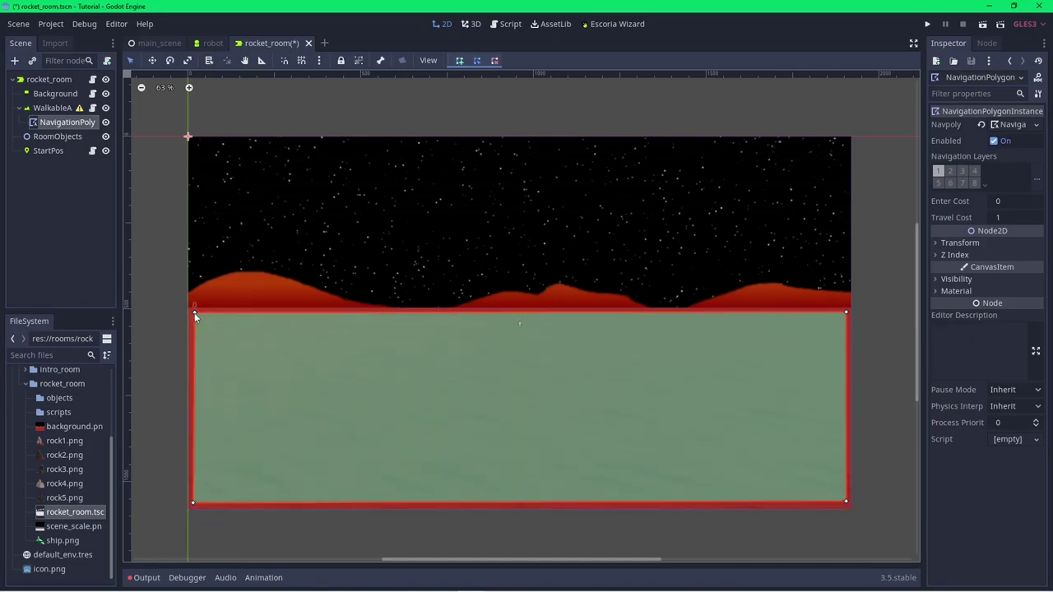
# Run the rocket_room scene, walk the robot to several spots on the ground, and close the game
pyautogui.click(983, 26)
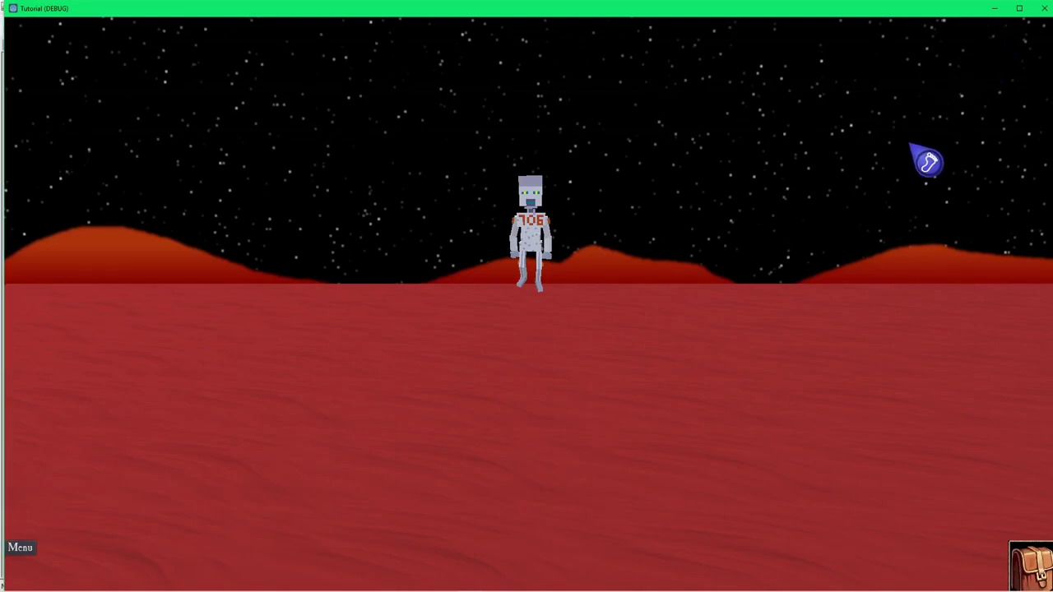
pyautogui.click(684, 420)
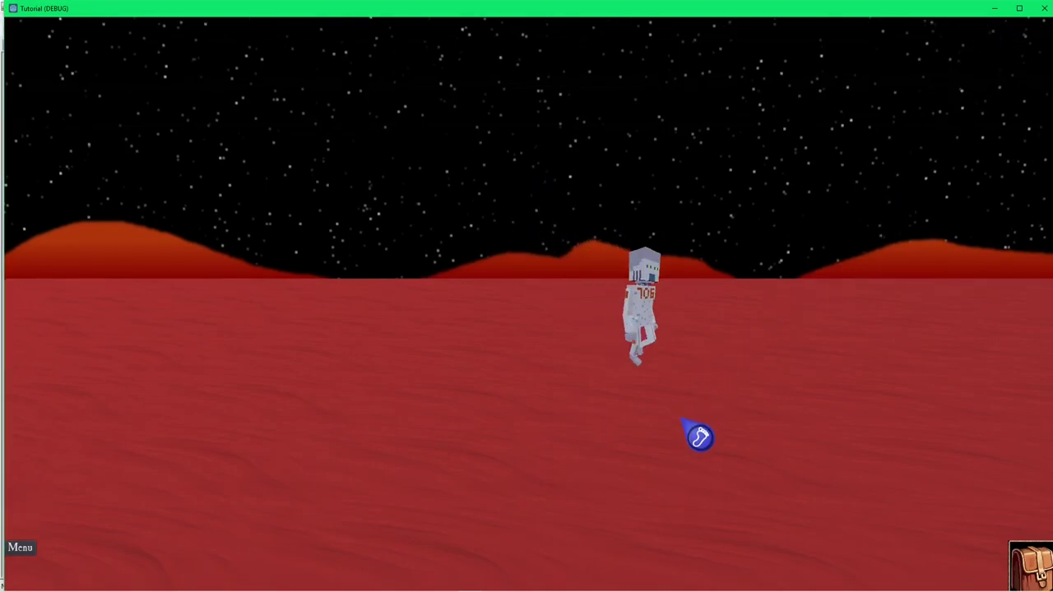
pyautogui.click(559, 386)
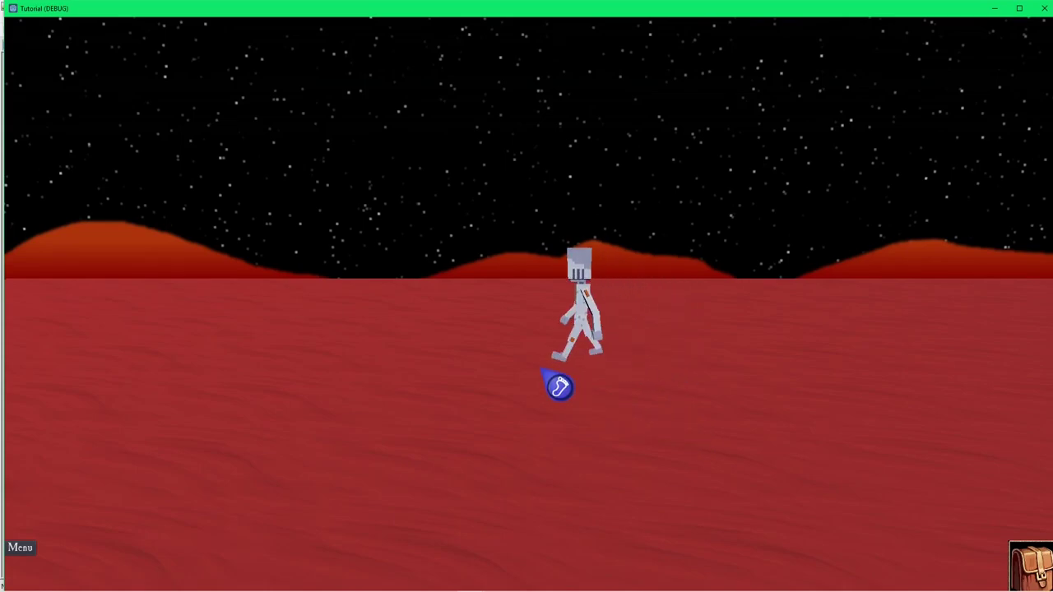
pyautogui.click(713, 379)
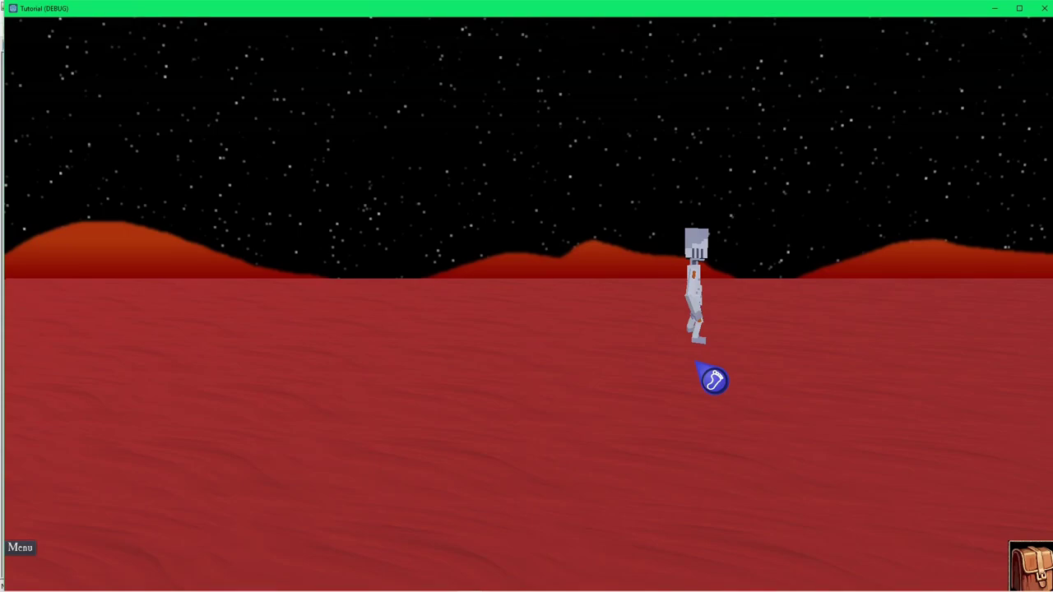
pyautogui.click(1045, 8)
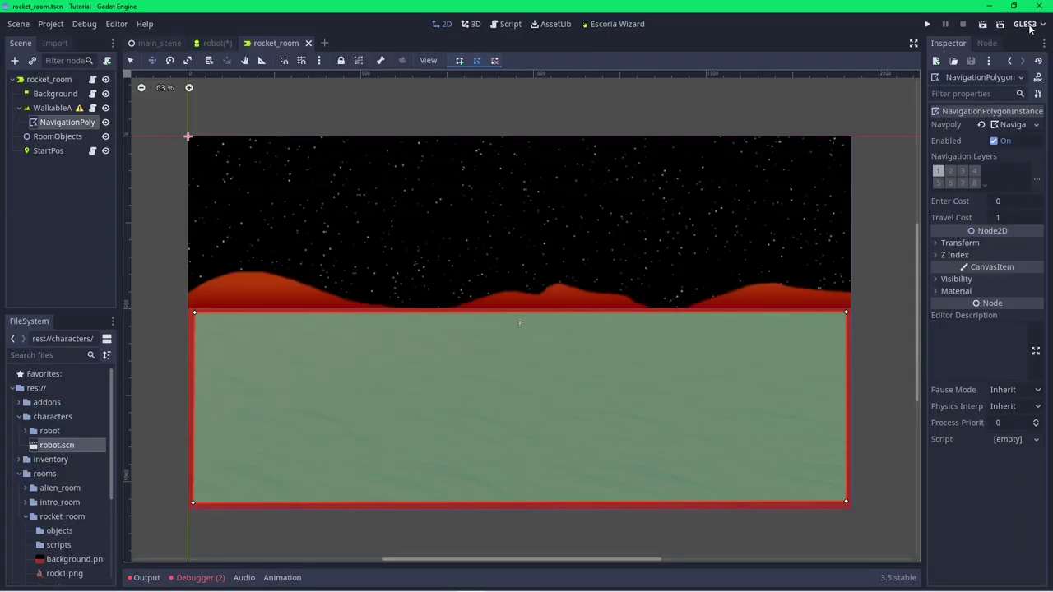
# In the robot scene, move AnimatedSprite, CollisionShape2D and dialog_position down together until the robot's feet reach the origin, and save the scene
pyautogui.click(214, 44)
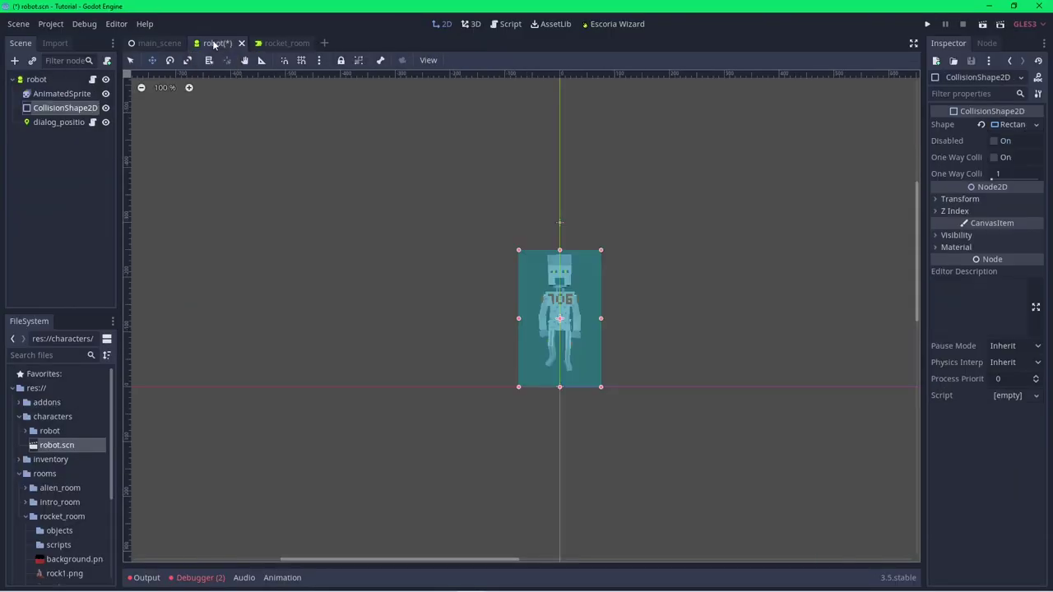
pyautogui.click(82, 106)
pyautogui.click(77, 97)
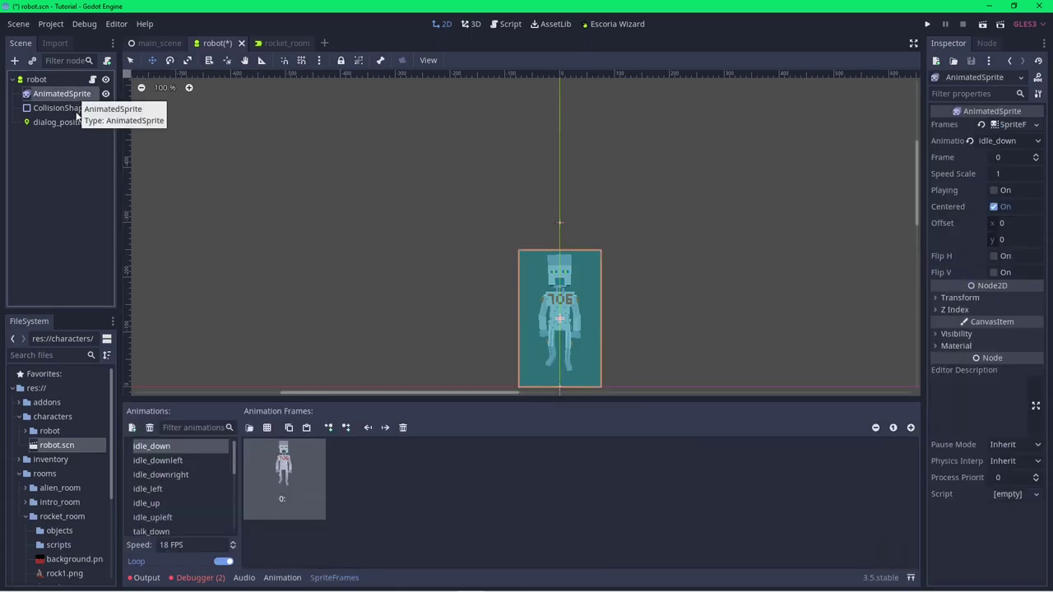
pyautogui.keyDown('shift'); pyautogui.click(72, 122); pyautogui.keyUp('shift')
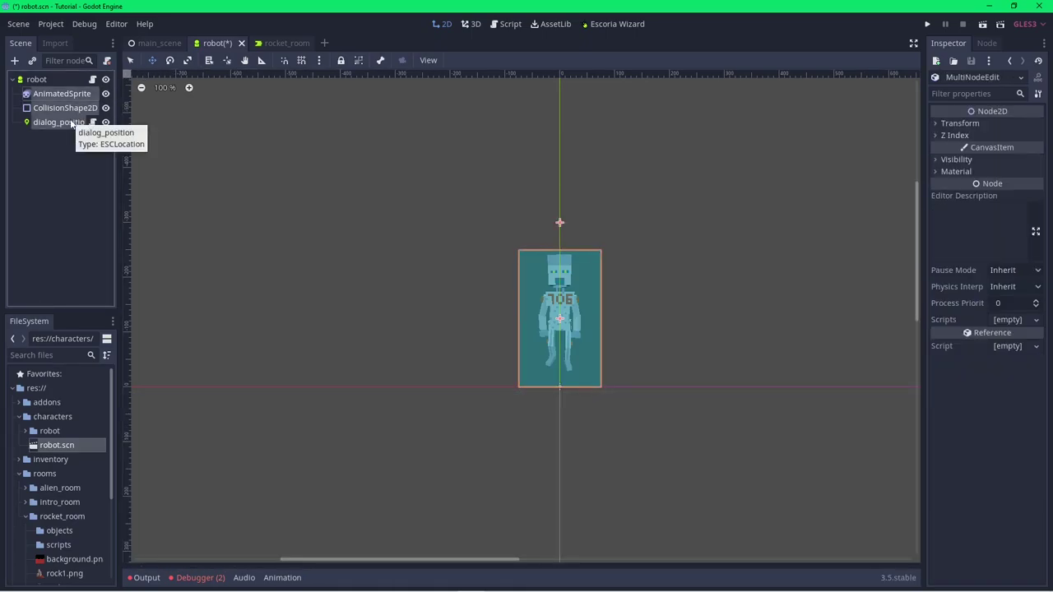
pyautogui.click(151, 61)
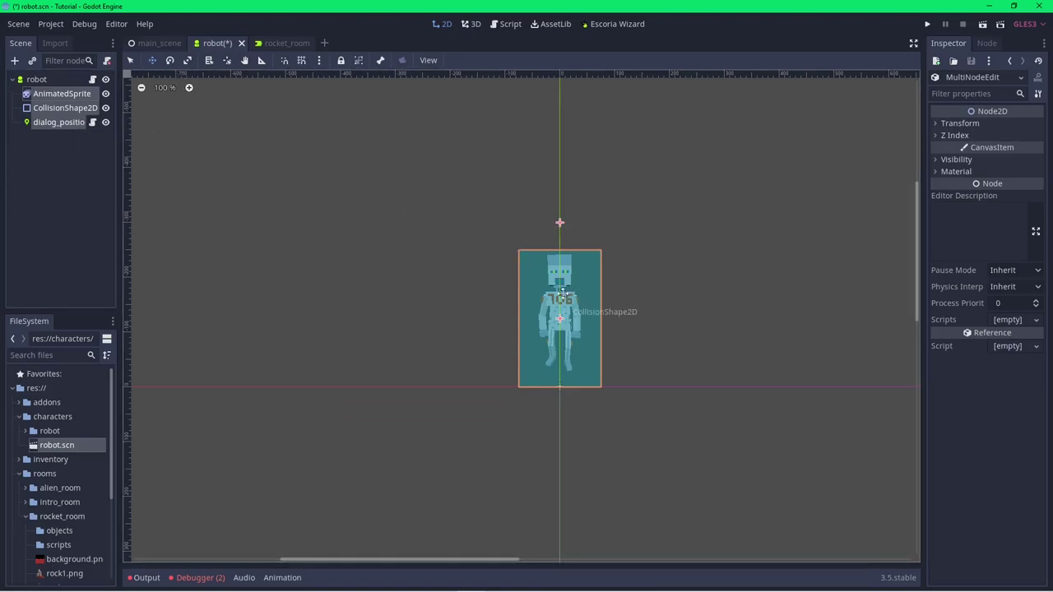
pyautogui.moveTo(559, 293); pyautogui.dragTo(560, 320)
pyautogui.click(18, 24)
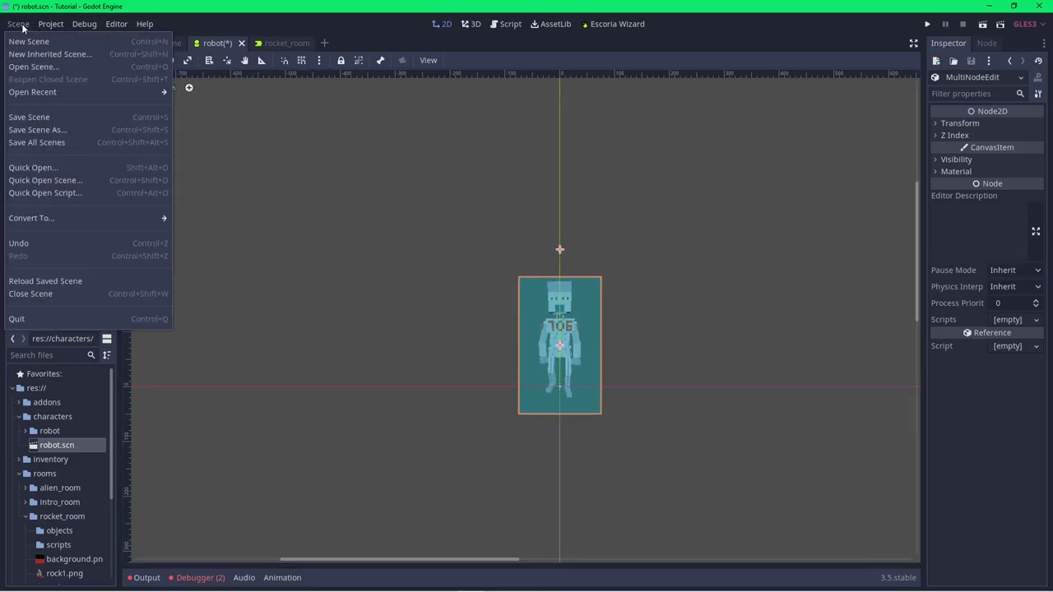
pyautogui.click(37, 117)
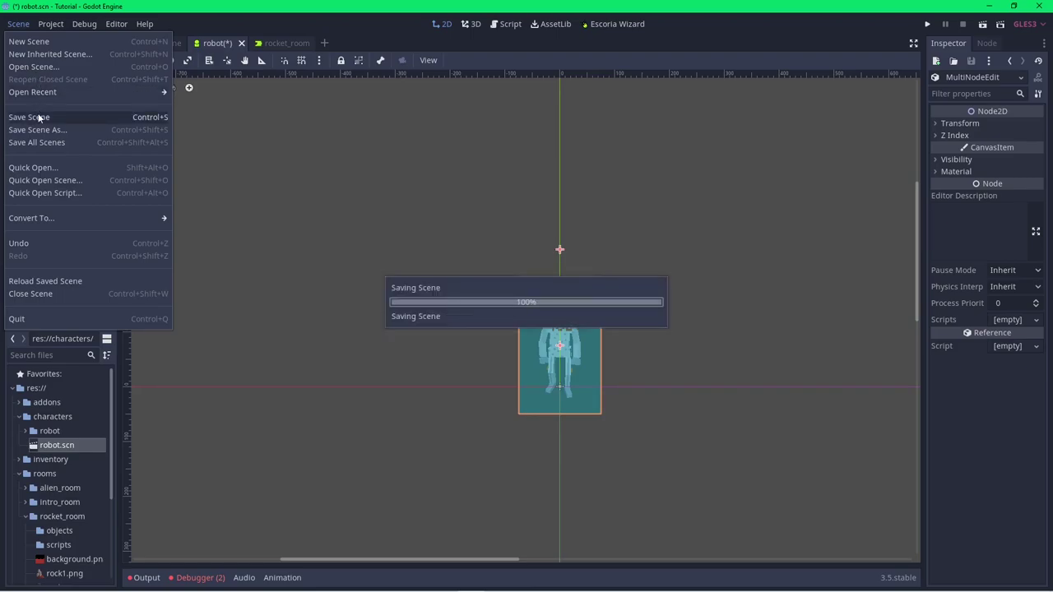
# Run rocket_room again, test the robot's foot placement by walking it to spots on the ground and above the horizon, and close the game
pyautogui.click(272, 43)
pyautogui.click(982, 25)
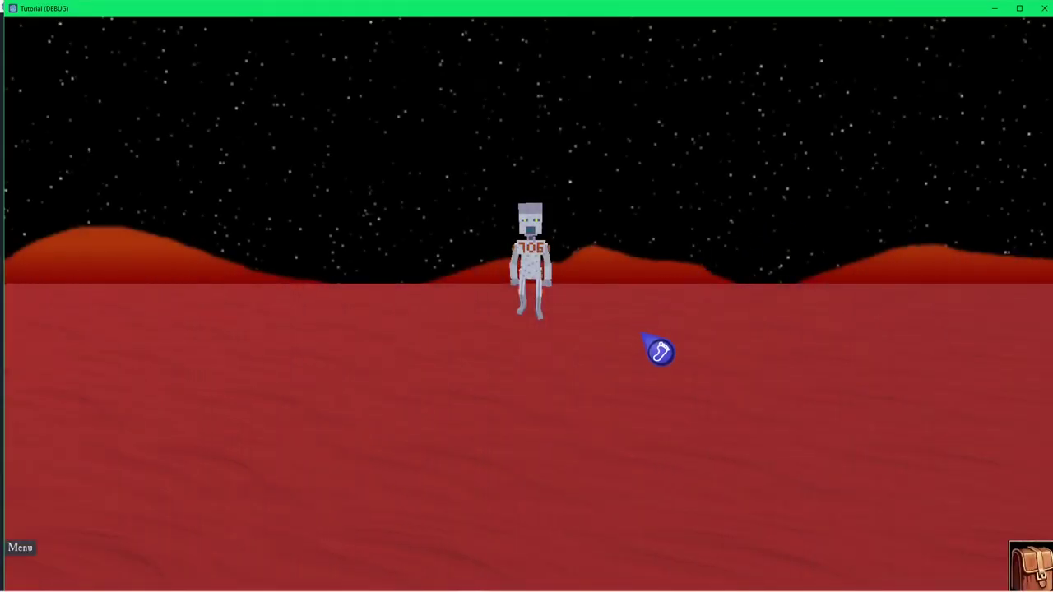
pyautogui.click(645, 337)
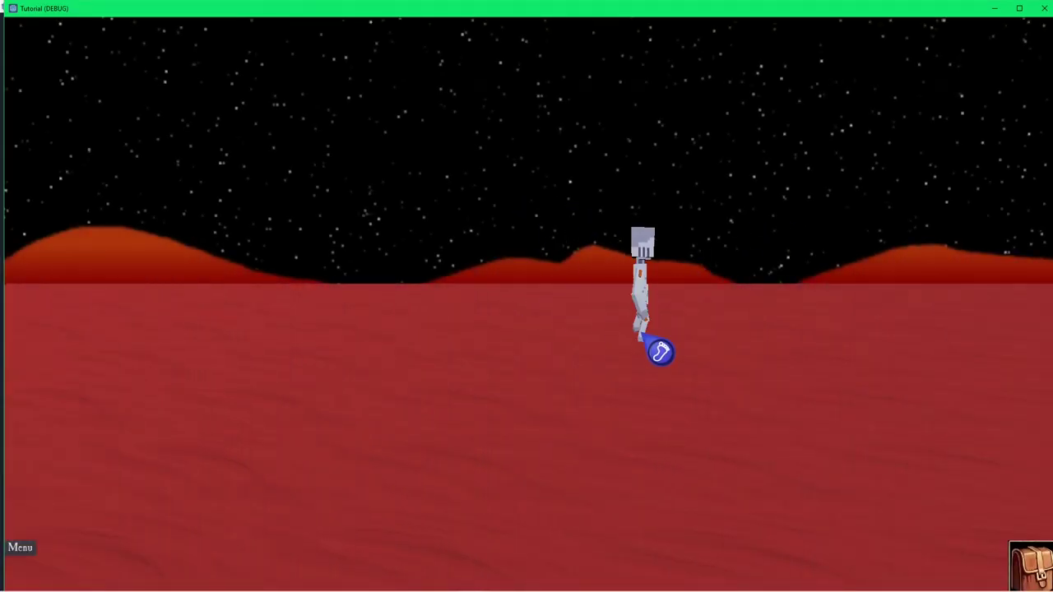
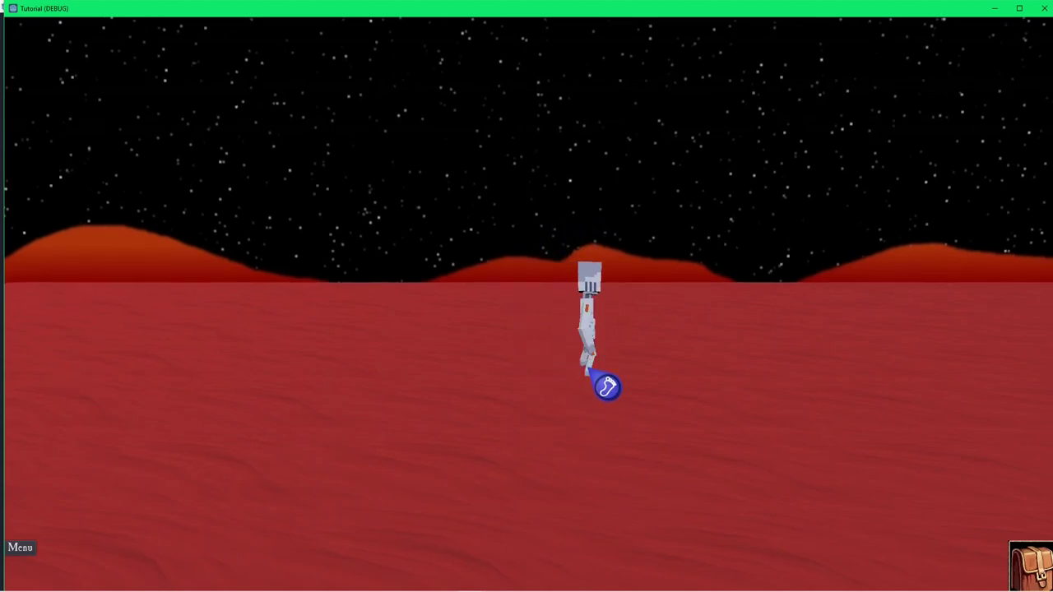
pyautogui.click(677, 183)
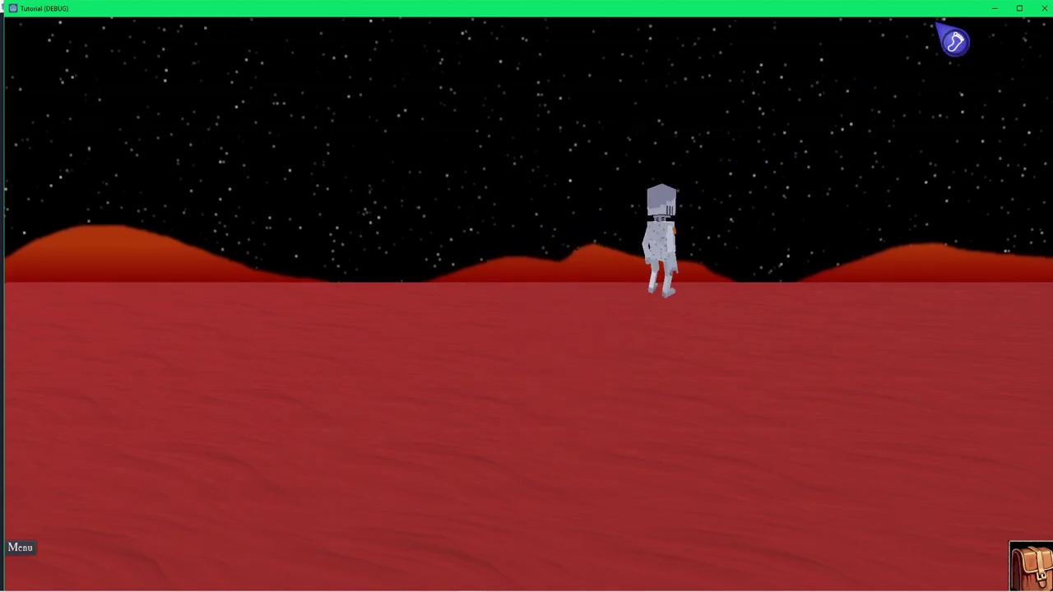
pyautogui.click(1042, 8)
# Run the whole project from its main scene, read the resulting error in the output log, and stop the run
pyautogui.press('F6')
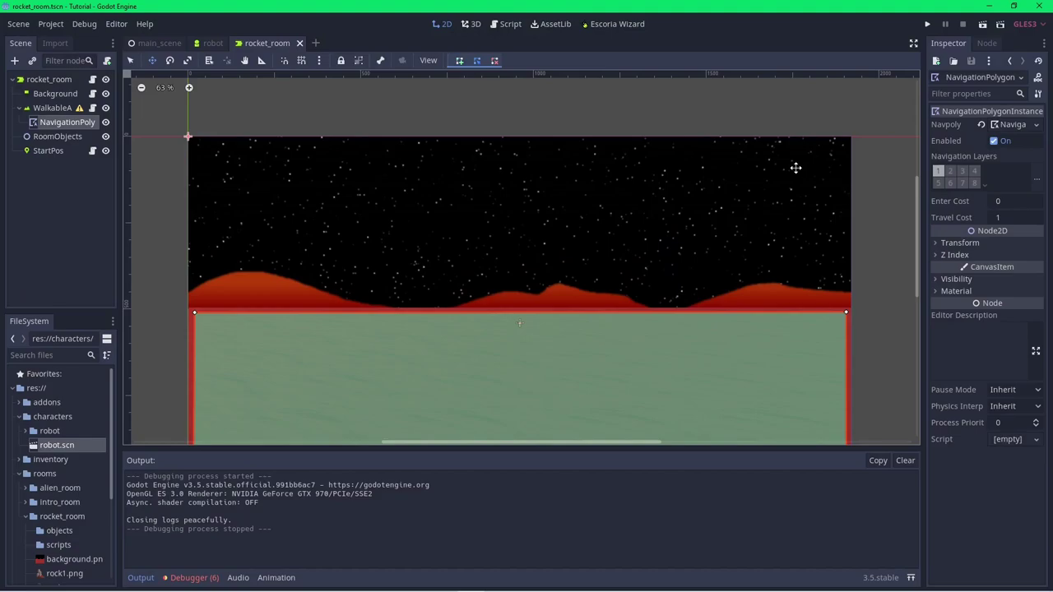
pyautogui.click(927, 25)
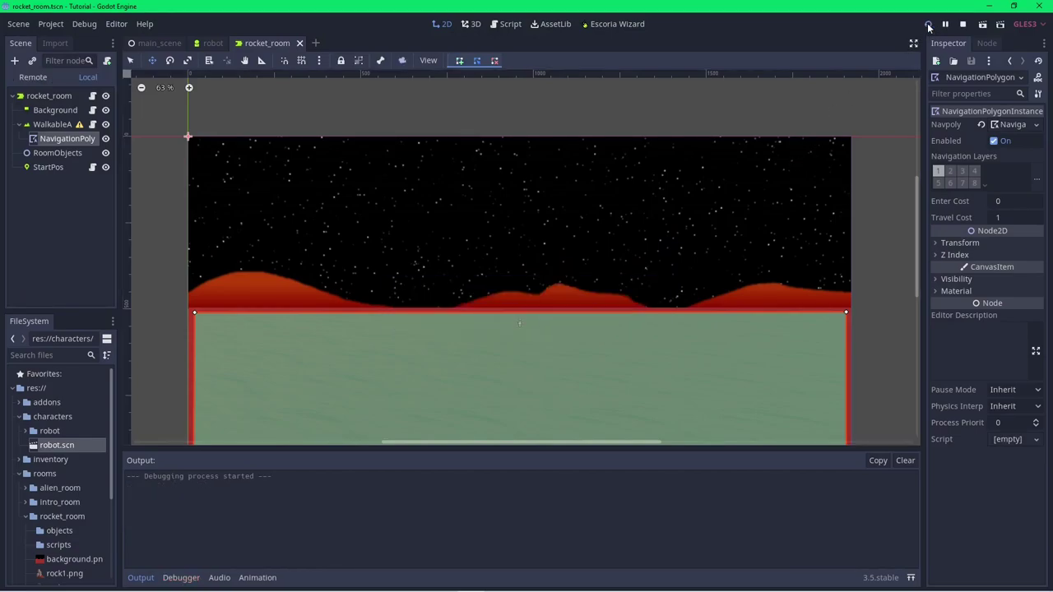
pyautogui.click(510, 357)
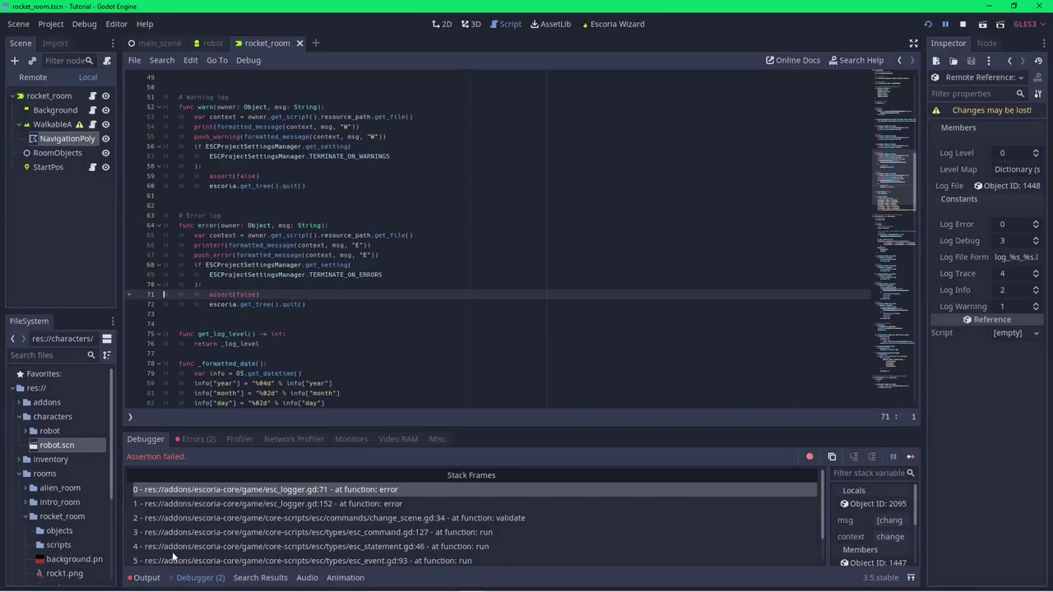
pyautogui.click(147, 579)
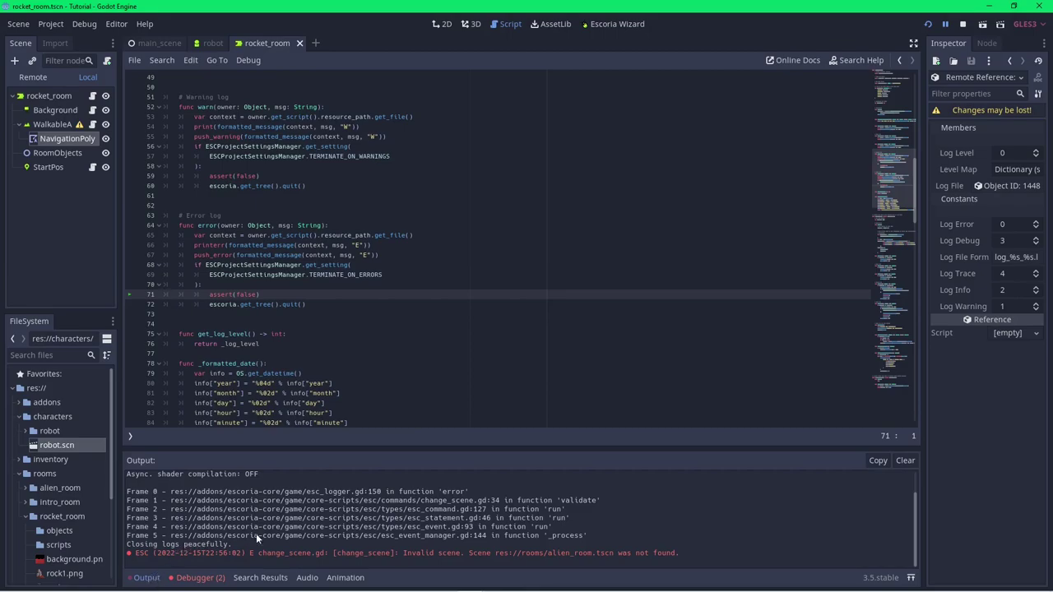
pyautogui.click(440, 25)
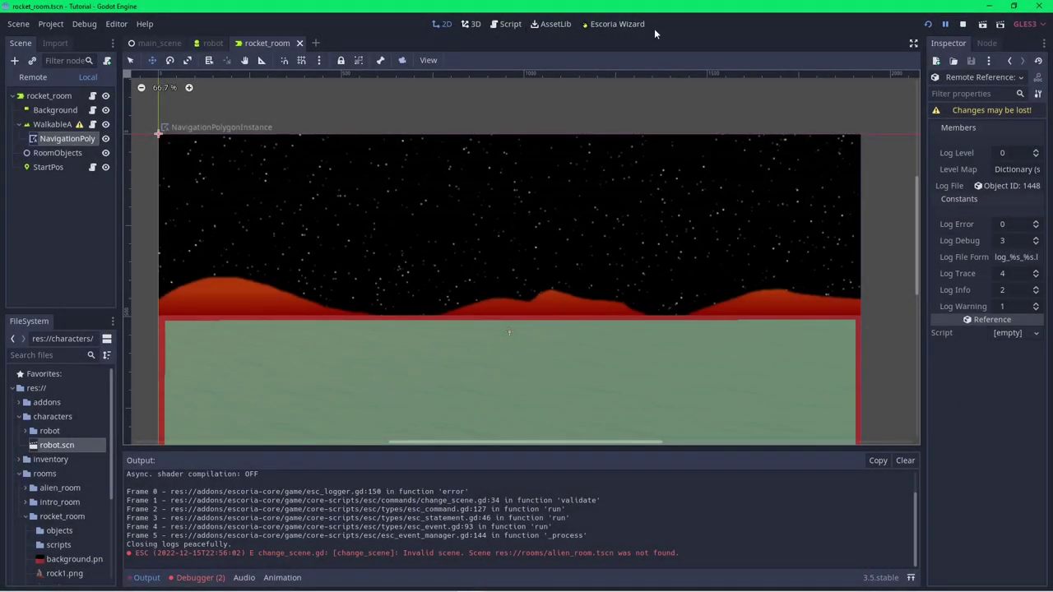
pyautogui.click(966, 26)
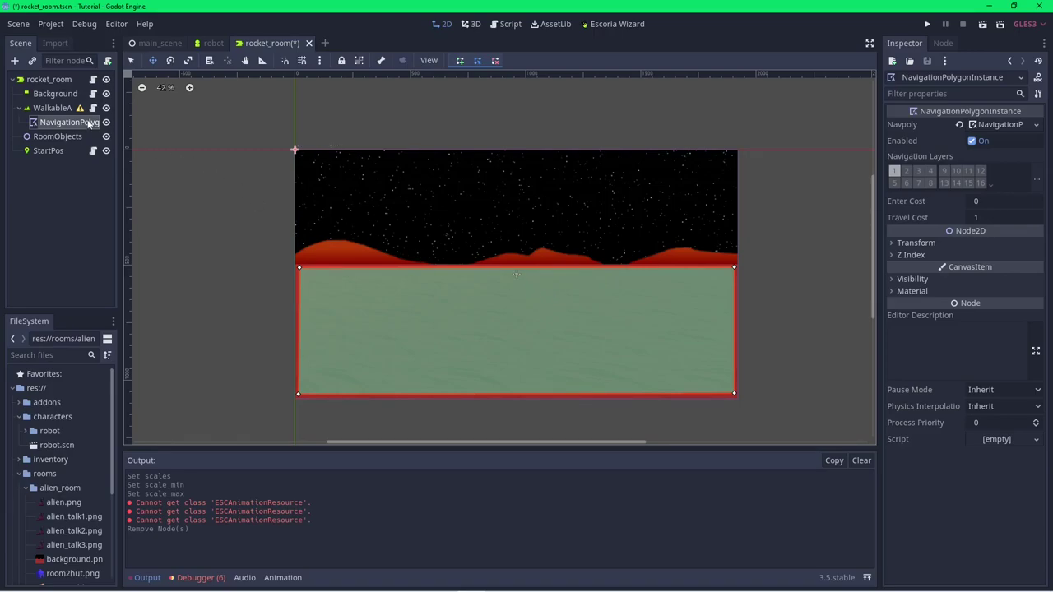
# Assign scene_scale.png from the alien_room folder as the Scales texture of WalkableArea
pyautogui.click(53, 108)
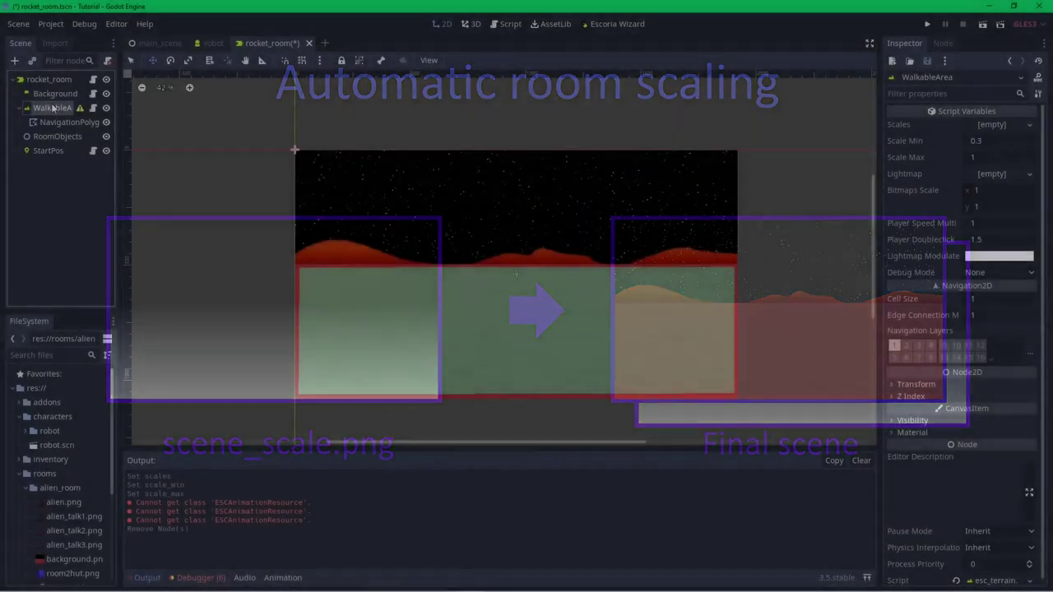
pyautogui.scroll(-5, 94, 490)
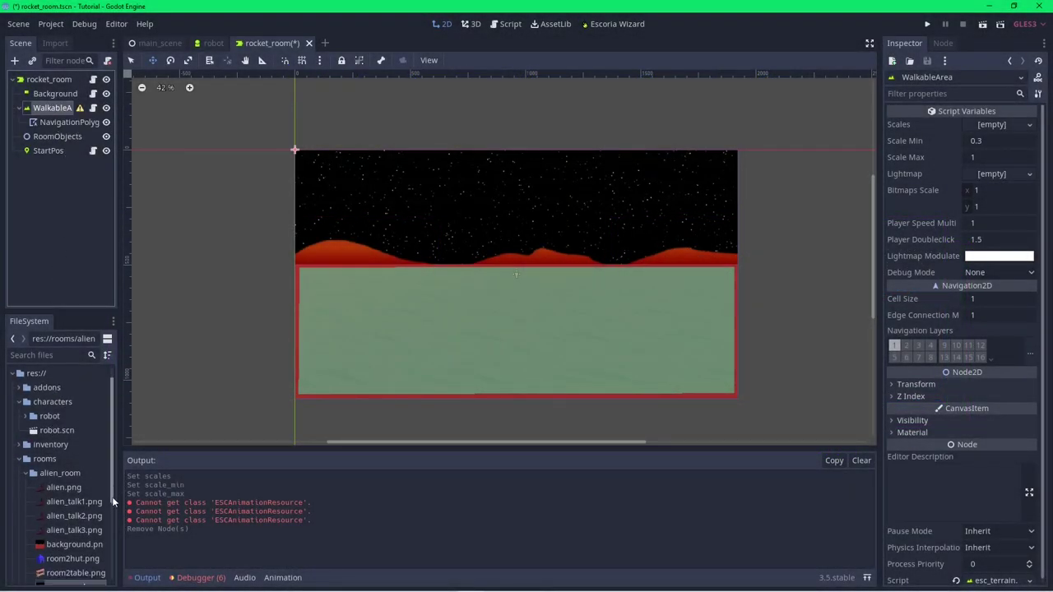
pyautogui.moveTo(74, 455); pyautogui.dragTo(992, 132)
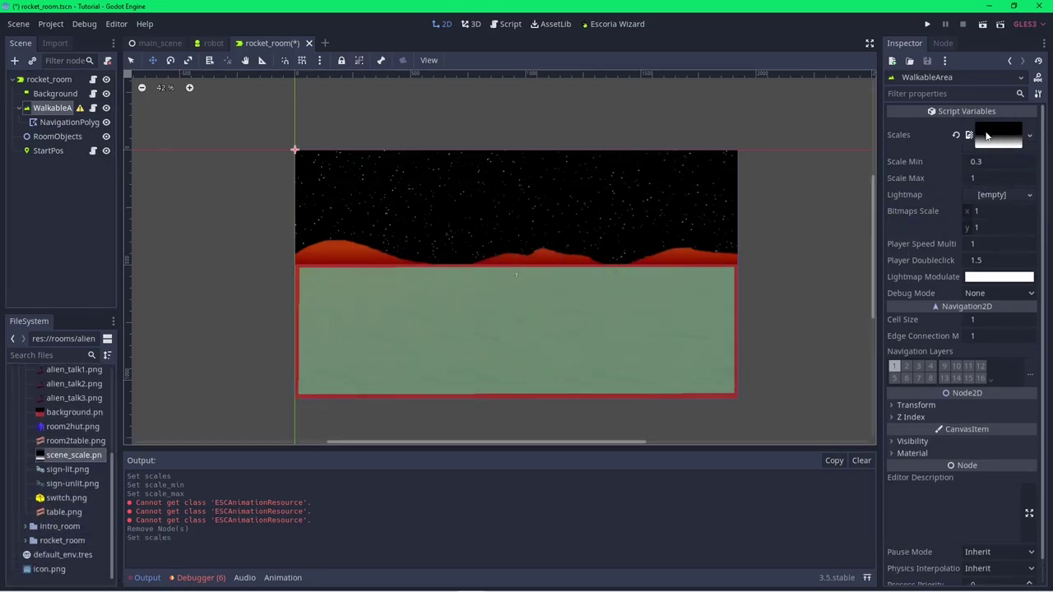
# Run the rocket_room scene, walk the robot towards the foreground and back to the horizon to test its scaling, and close the game
pyautogui.click(982, 24)
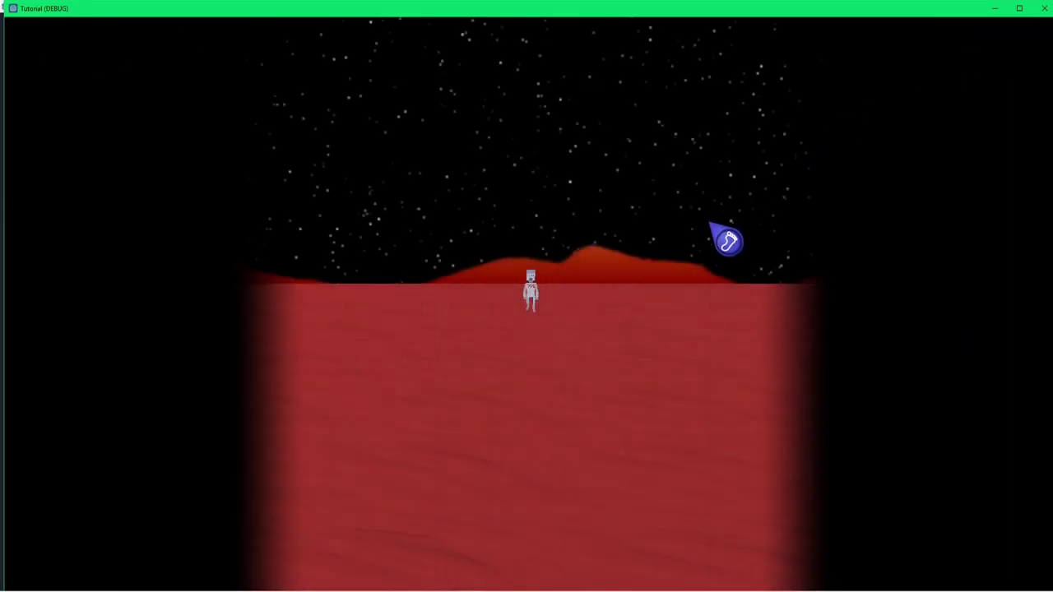
pyautogui.click(544, 527)
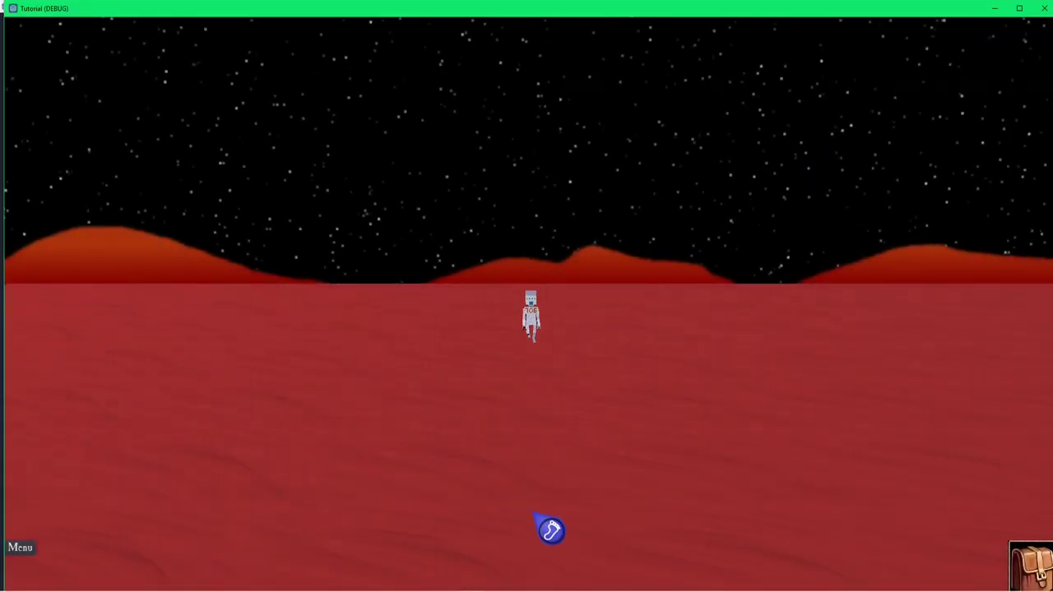
pyautogui.click(601, 515)
pyautogui.click(591, 310)
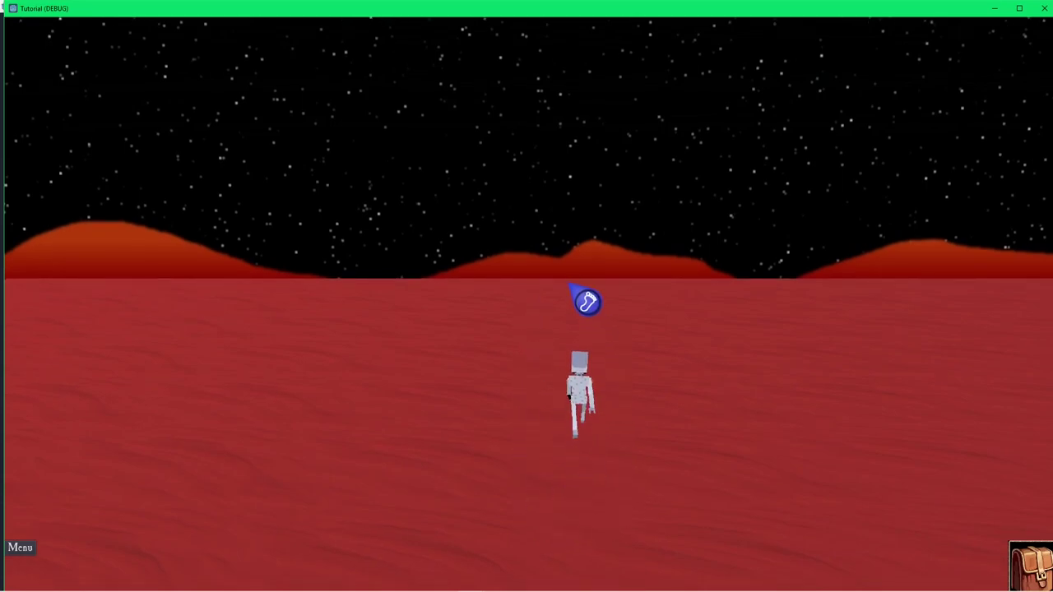
pyautogui.click(534, 303)
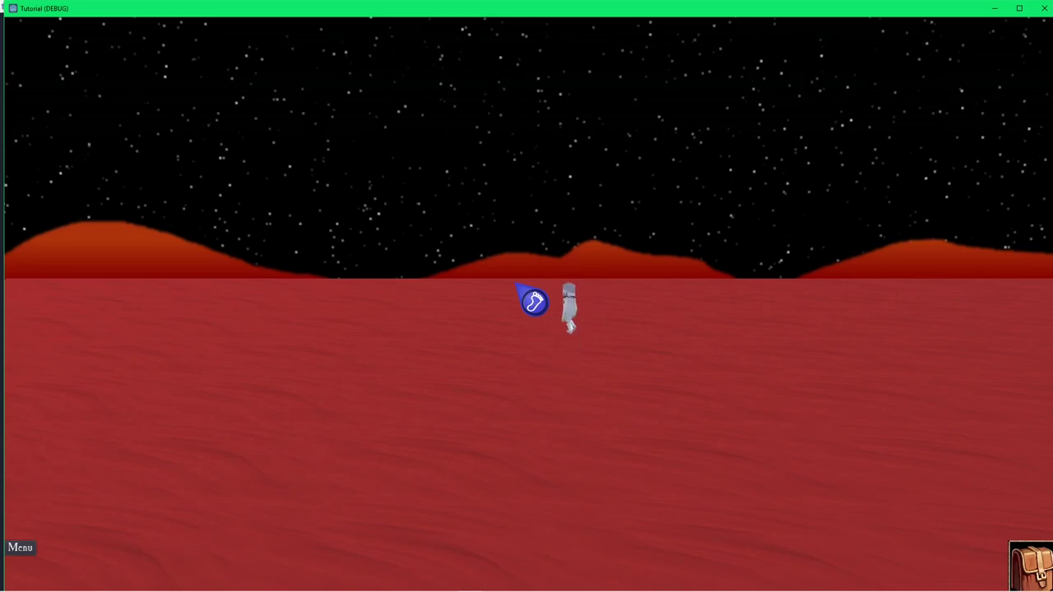
pyautogui.click(1043, 8)
# Set WalkableArea's Scale Min to 0.8 and Scale Max to 1.5
pyautogui.click(996, 163)
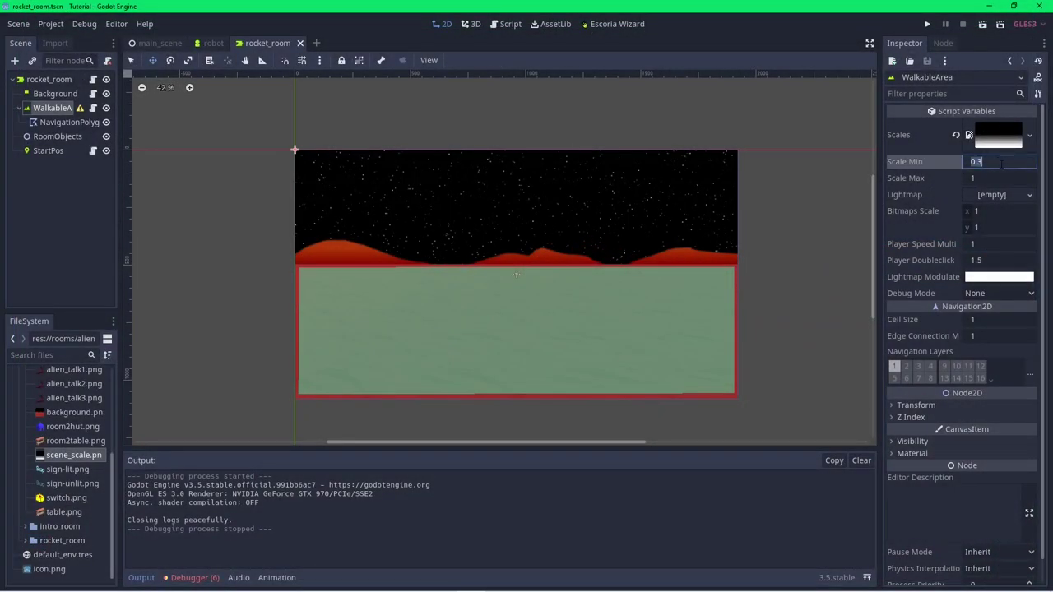
pyautogui.write('.8')
pyautogui.press('Tab')
pyautogui.write('1.5')
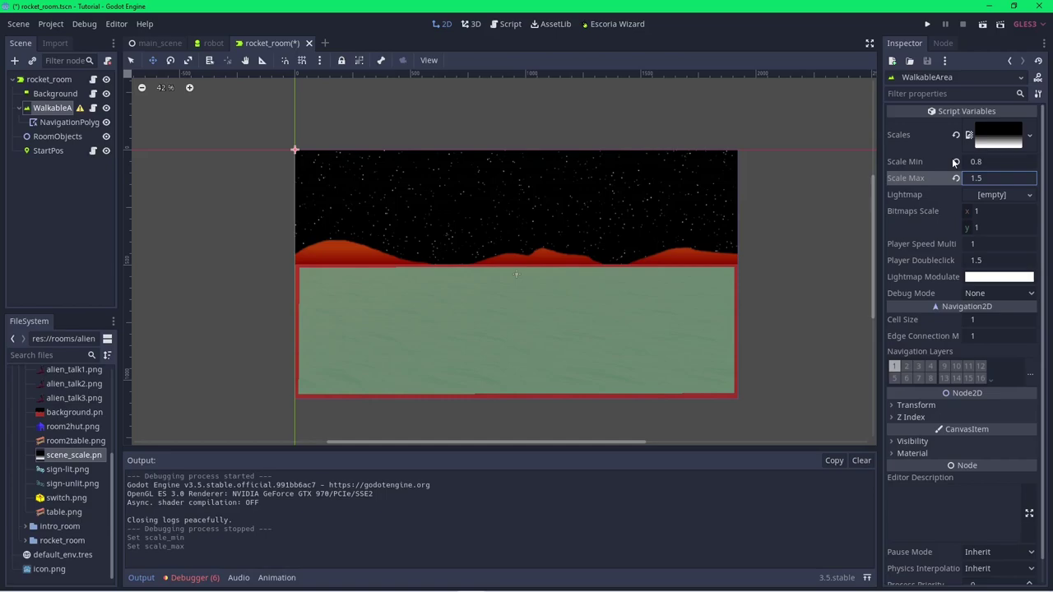
pyautogui.press('Tab')
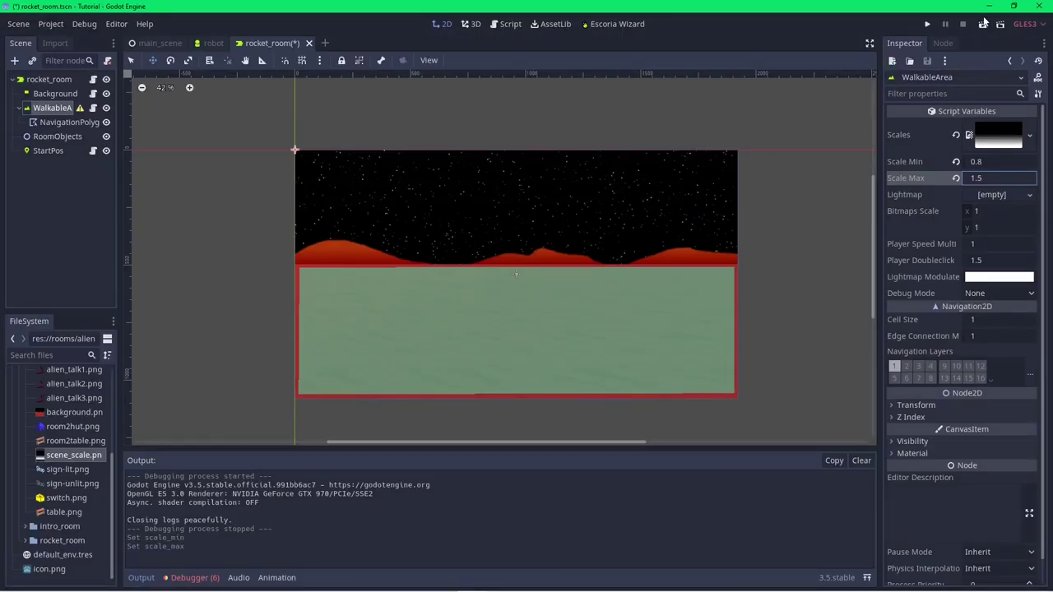
# Run rocket_room again, check the robot's new size range by walking it forward and back, and close the game
pyautogui.click(984, 23)
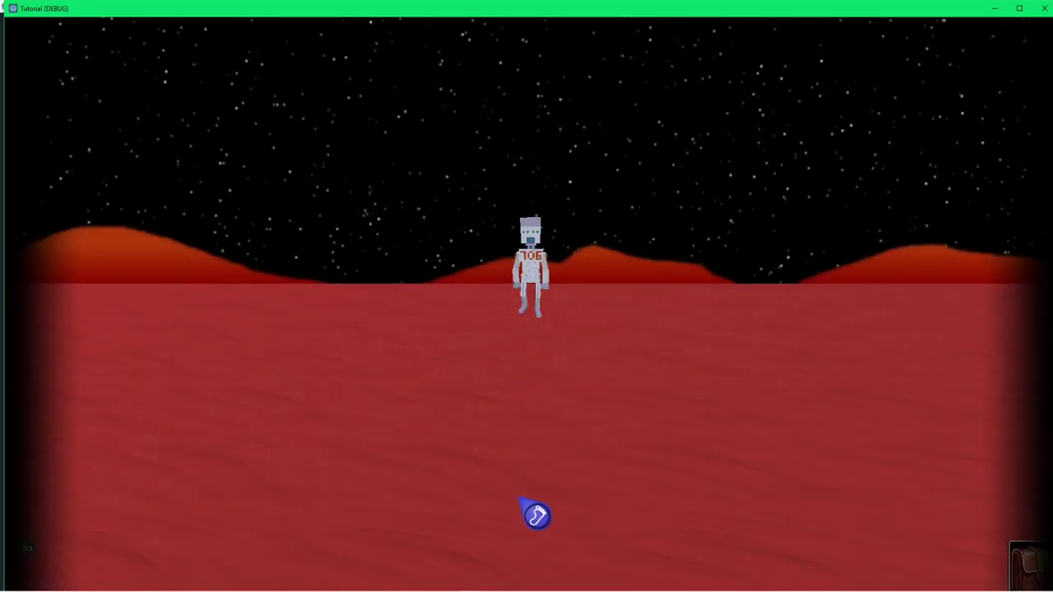
pyautogui.click(536, 513)
pyautogui.click(574, 366)
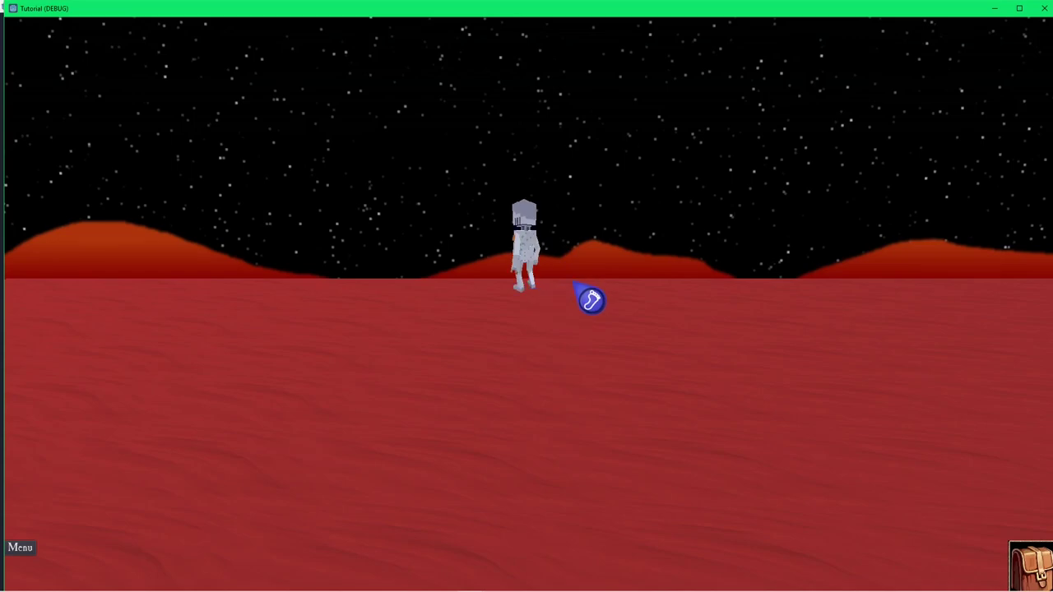
pyautogui.click(1042, 12)
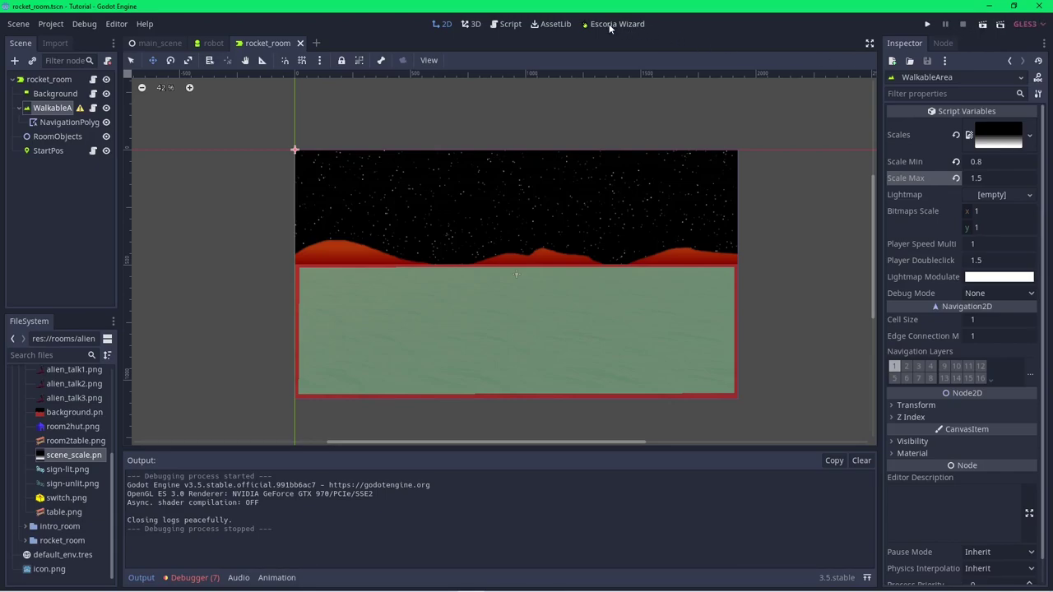
# Open the Escoria Wizard's object creator, view the inventory item form, and return to the background object form
pyautogui.click(610, 23)
pyautogui.click(513, 298)
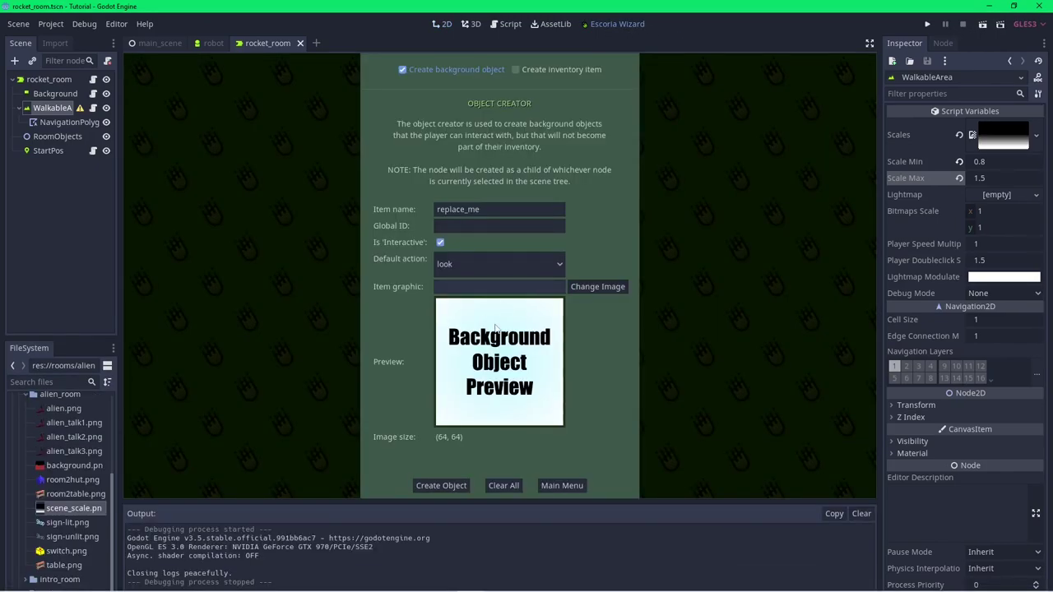
pyautogui.click(543, 72)
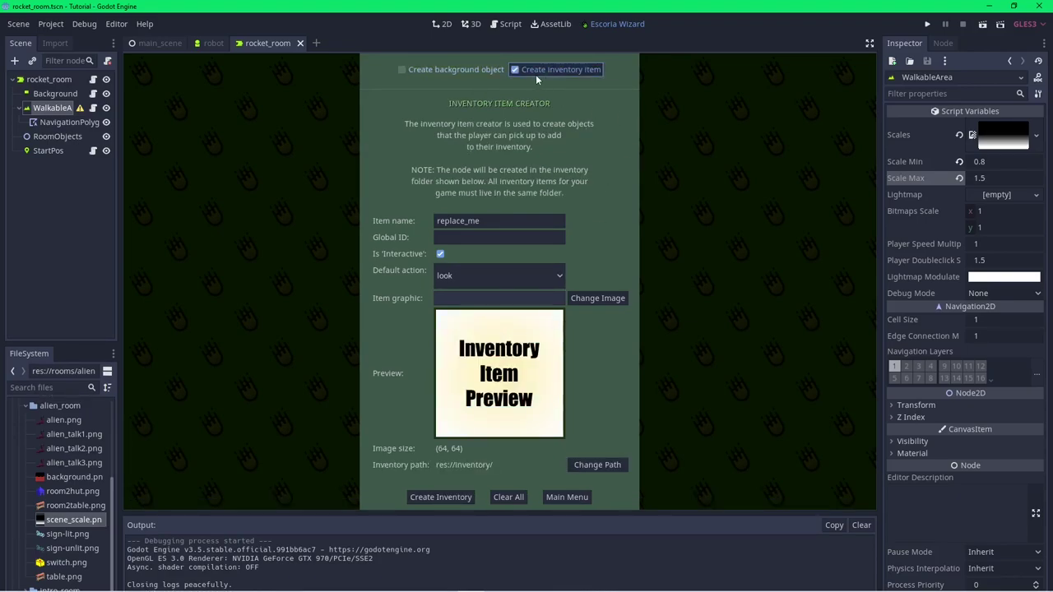
pyautogui.click(447, 71)
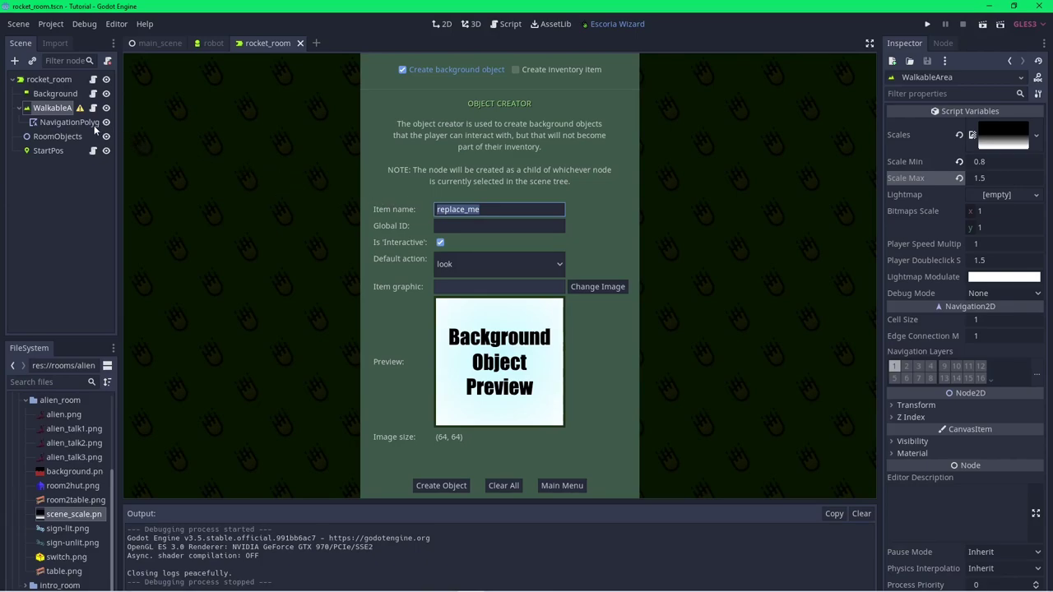
# With RoomObjects as the parent node, name the new background object rocket and keep look as its default action
pyautogui.click(64, 136)
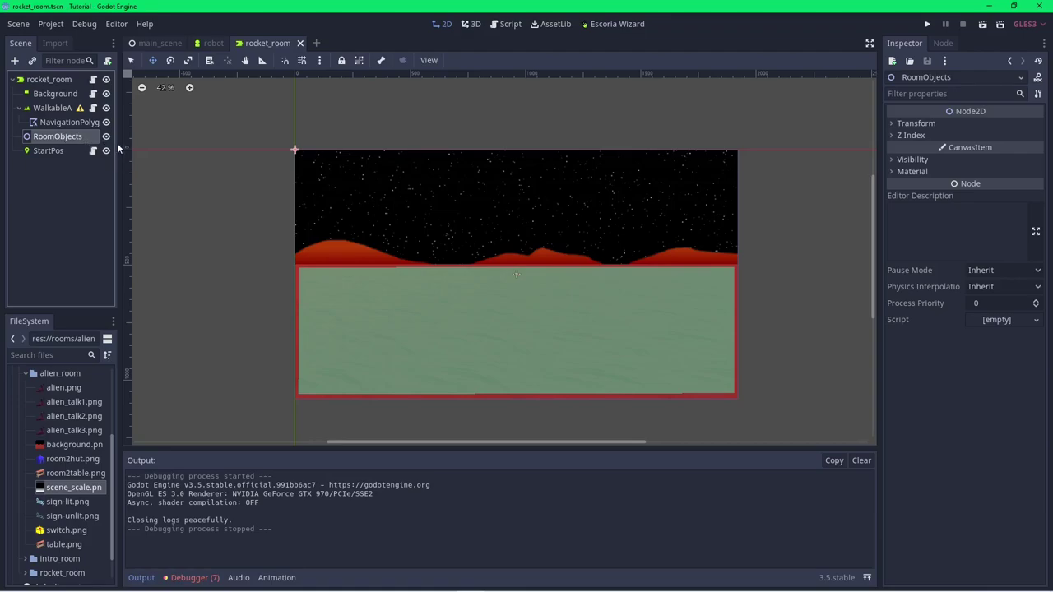
pyautogui.click(625, 23)
pyautogui.moveTo(480, 209); pyautogui.dragTo(418, 209)
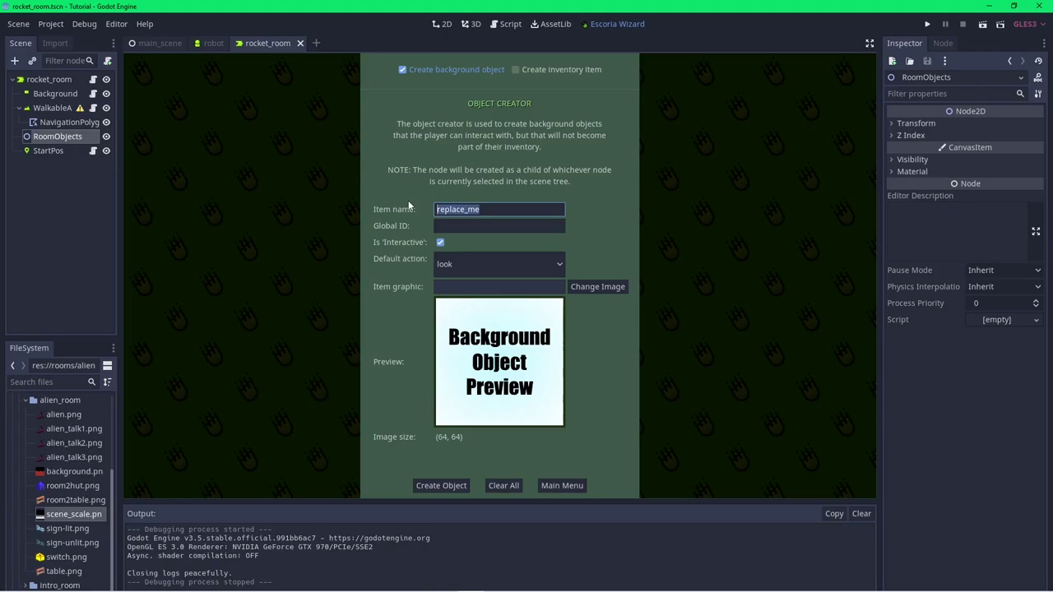
pyautogui.write('rocket')
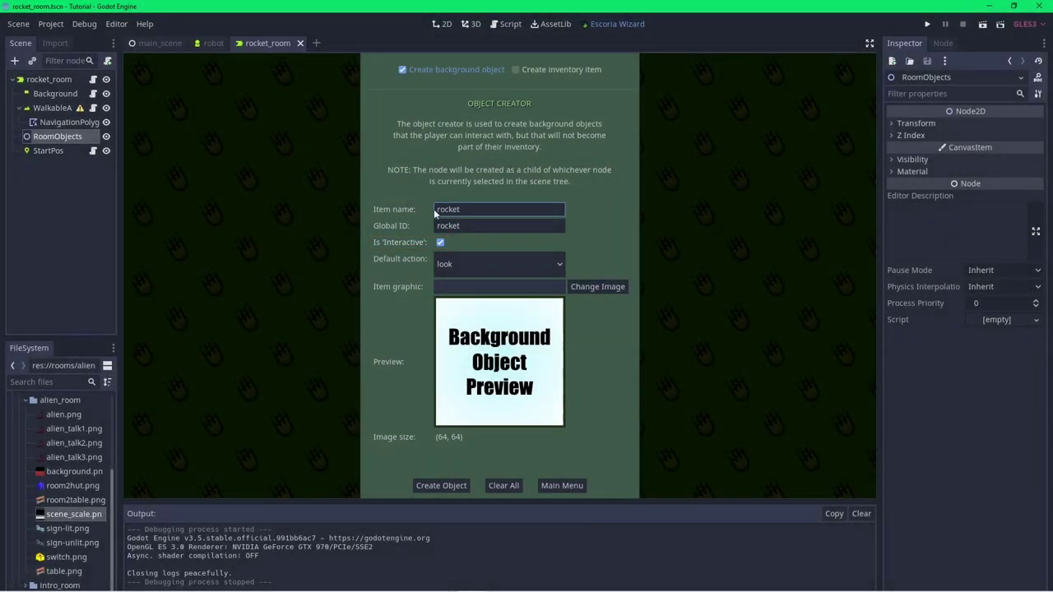
pyautogui.click(455, 266)
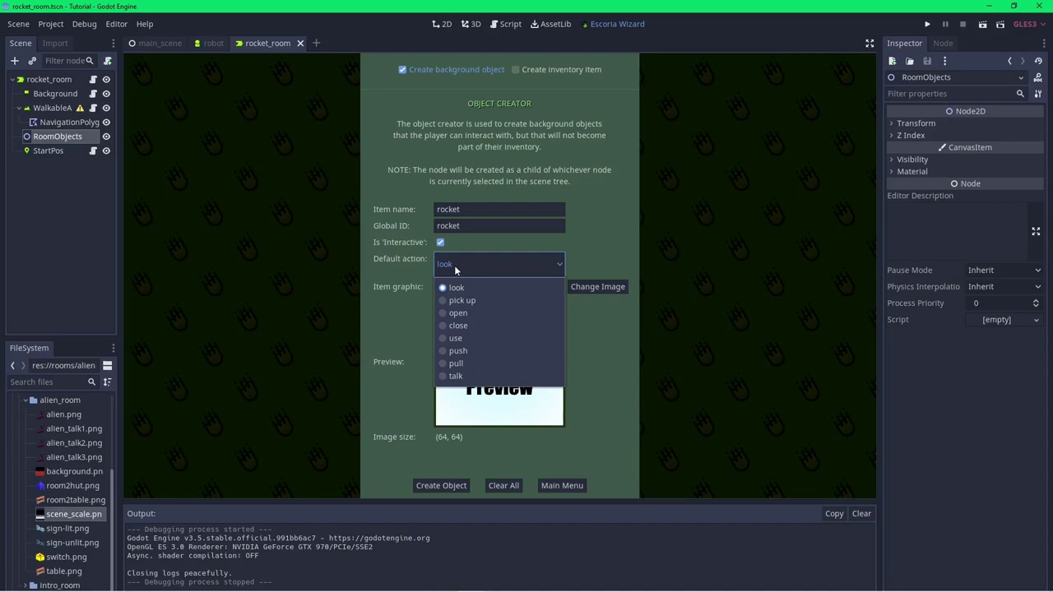
pyautogui.click(455, 269)
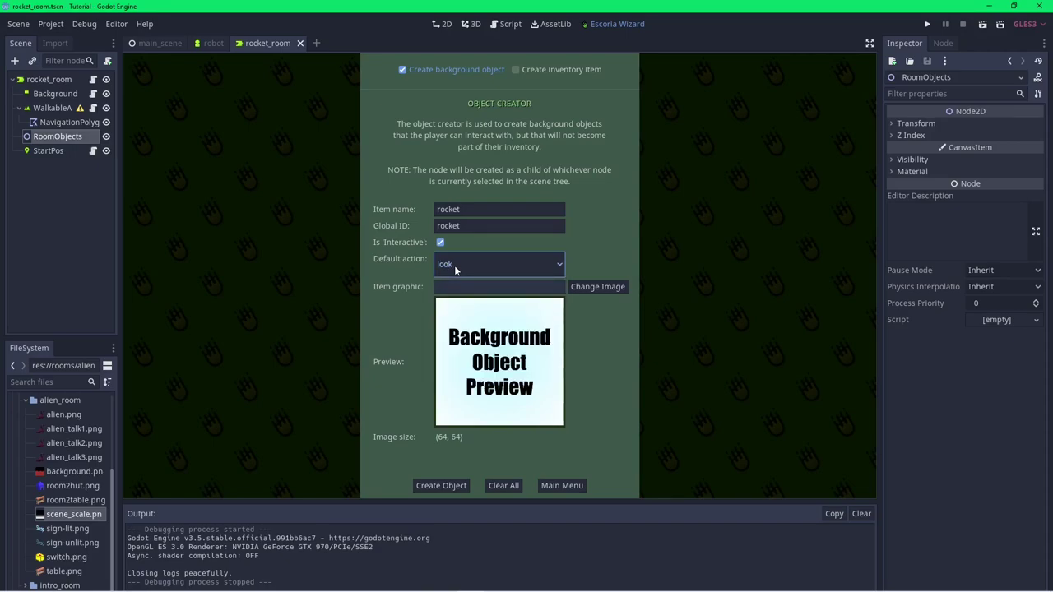
# Use ship.png from rooms/rocket_room as the item graphic and create the rocket background object
pyautogui.click(621, 287)
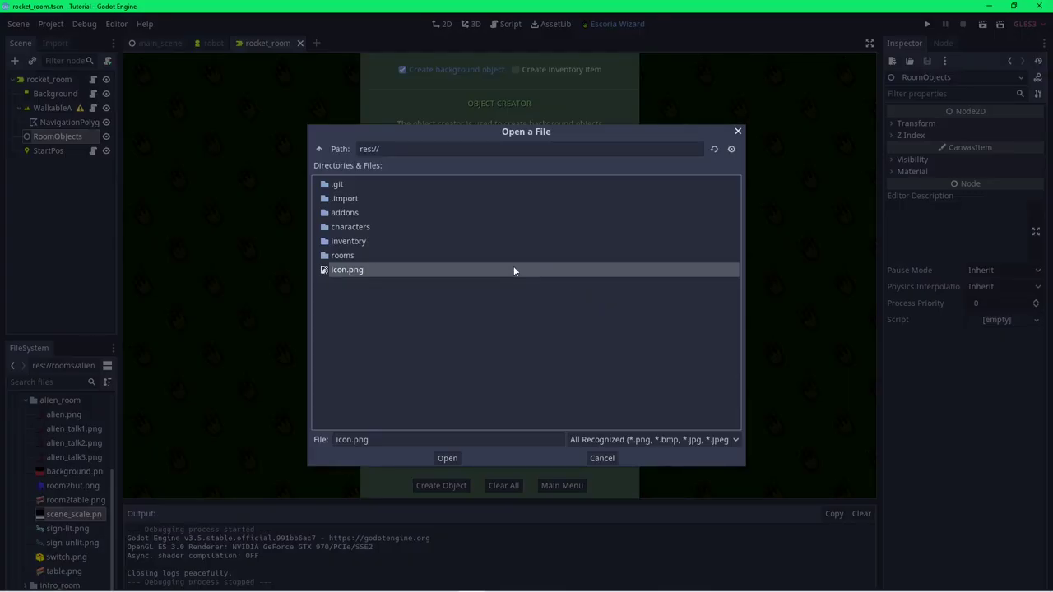
pyautogui.doubleClick(348, 255)
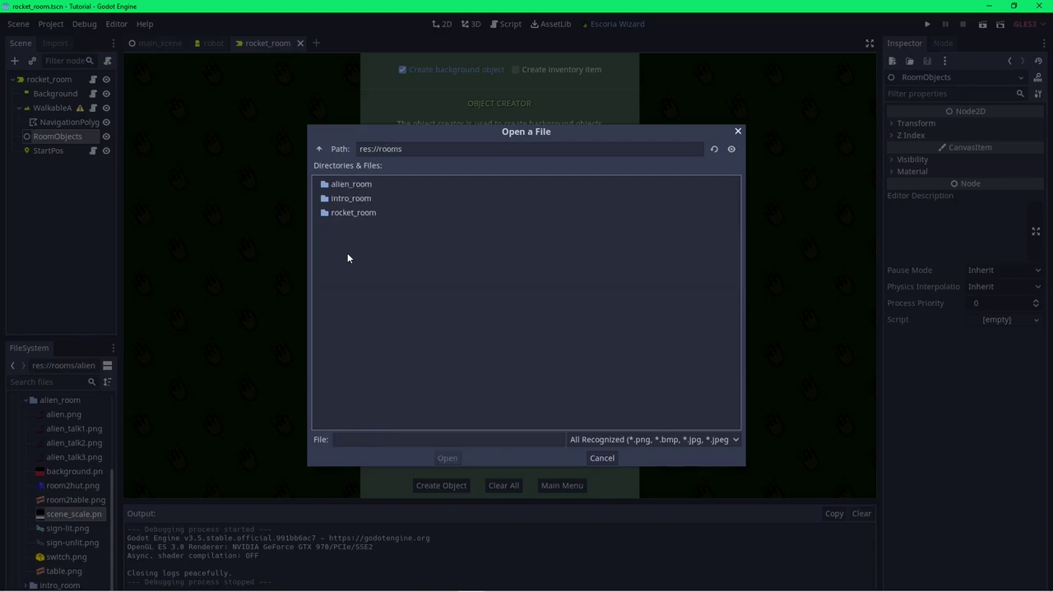
pyautogui.doubleClick(361, 214)
pyautogui.doubleClick(348, 311)
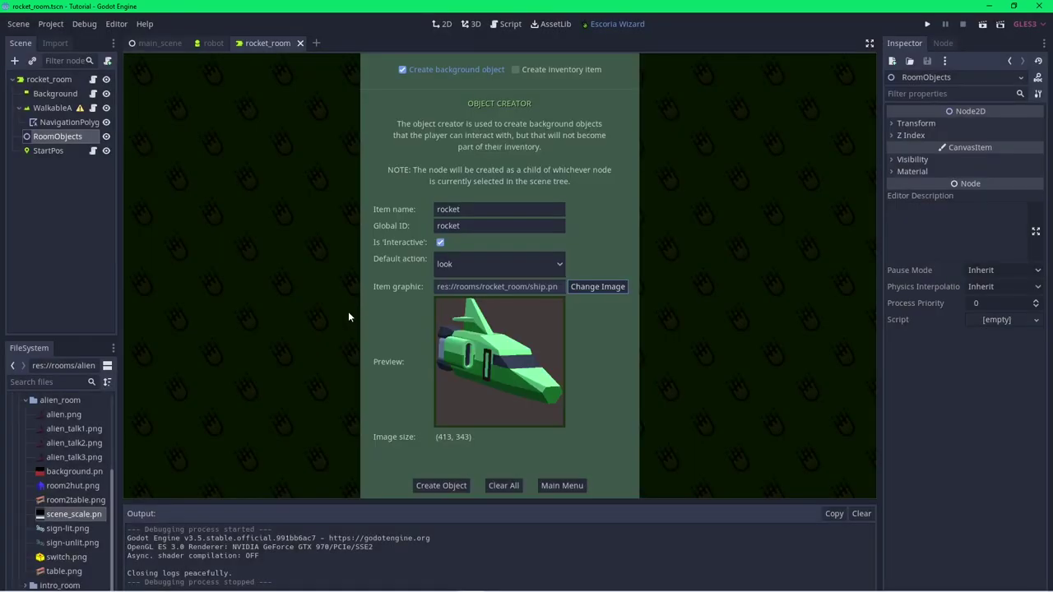
pyautogui.click(451, 485)
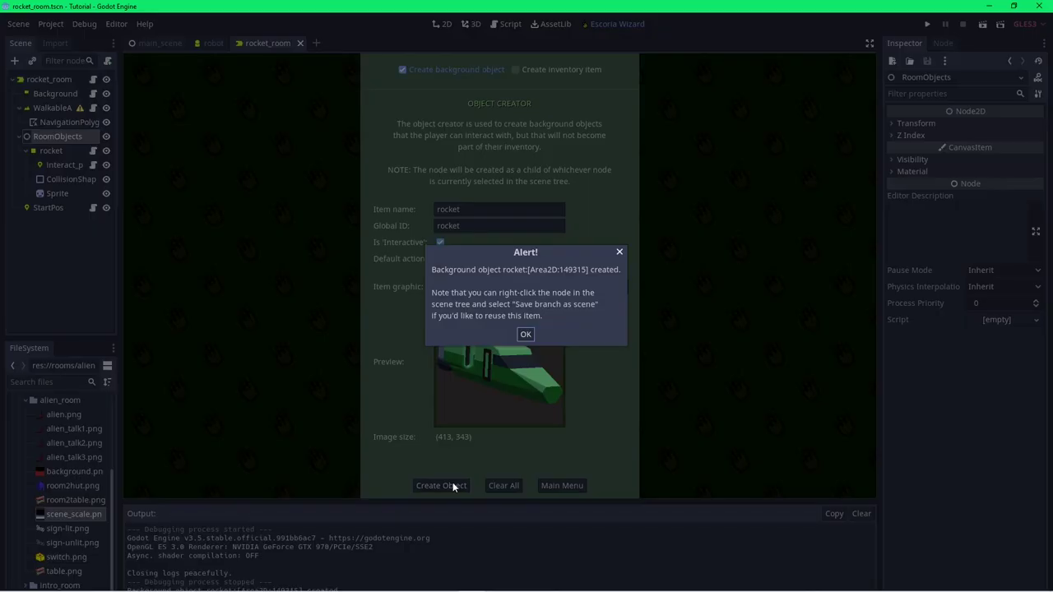
pyautogui.click(523, 335)
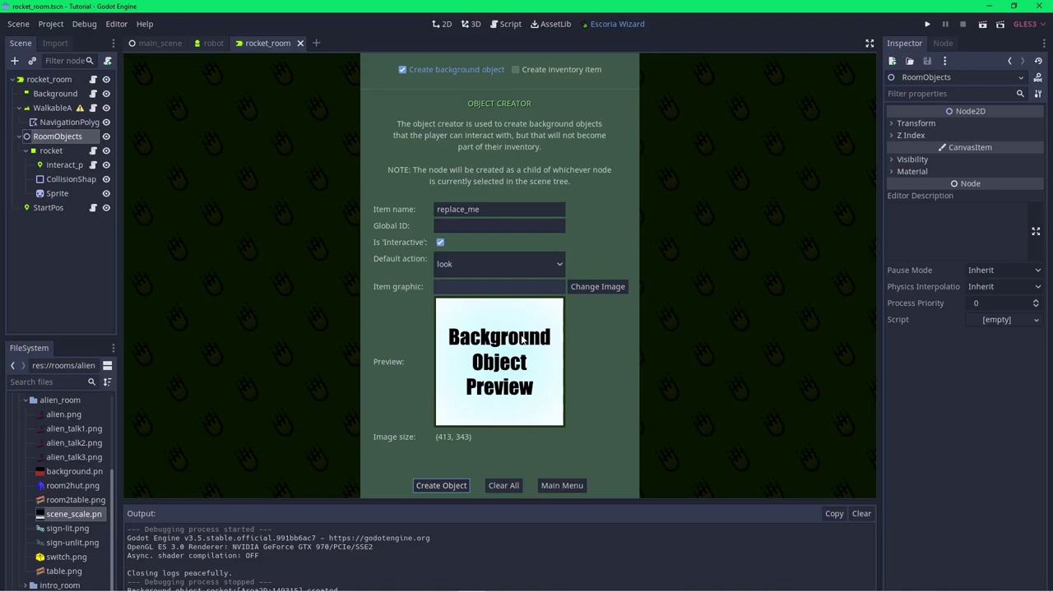
# Move the rocket object onto the ground near the horizon in the room's right half, at about (1475, 571)
pyautogui.click(51, 153)
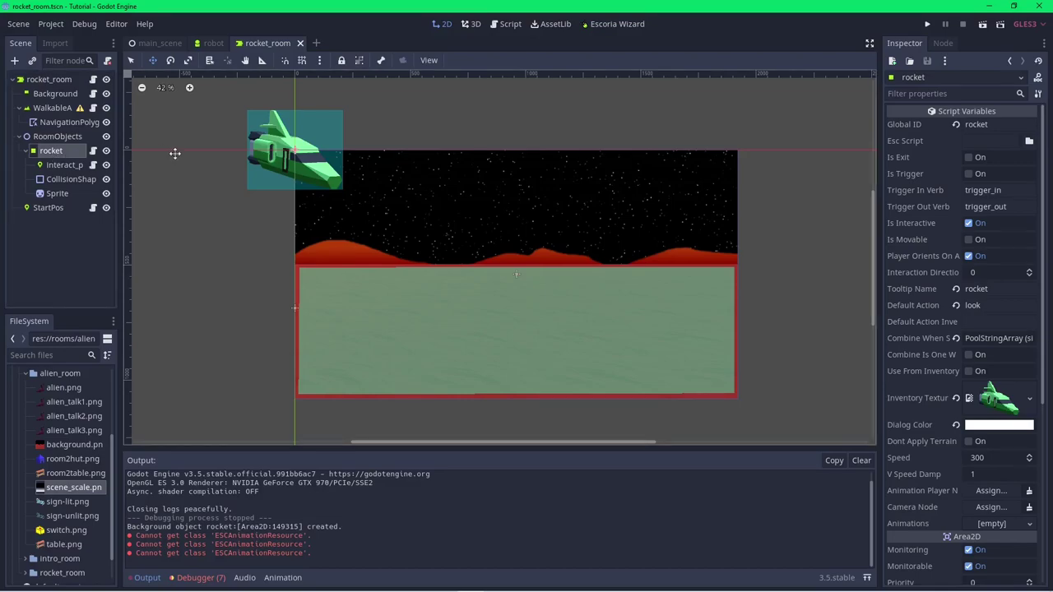
pyautogui.click(132, 62)
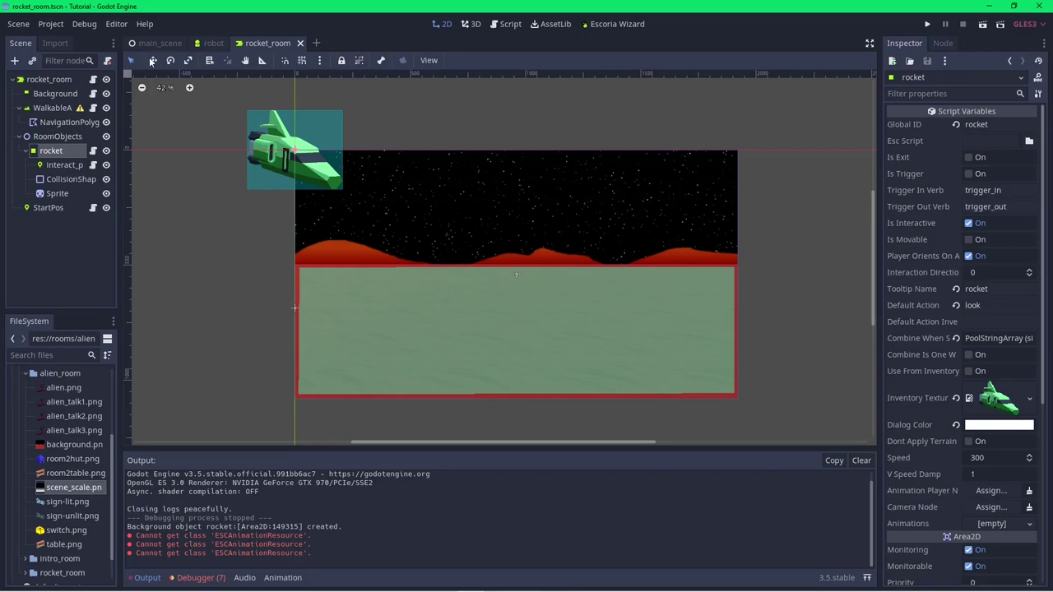
pyautogui.moveTo(290, 167); pyautogui.dragTo(630, 299)
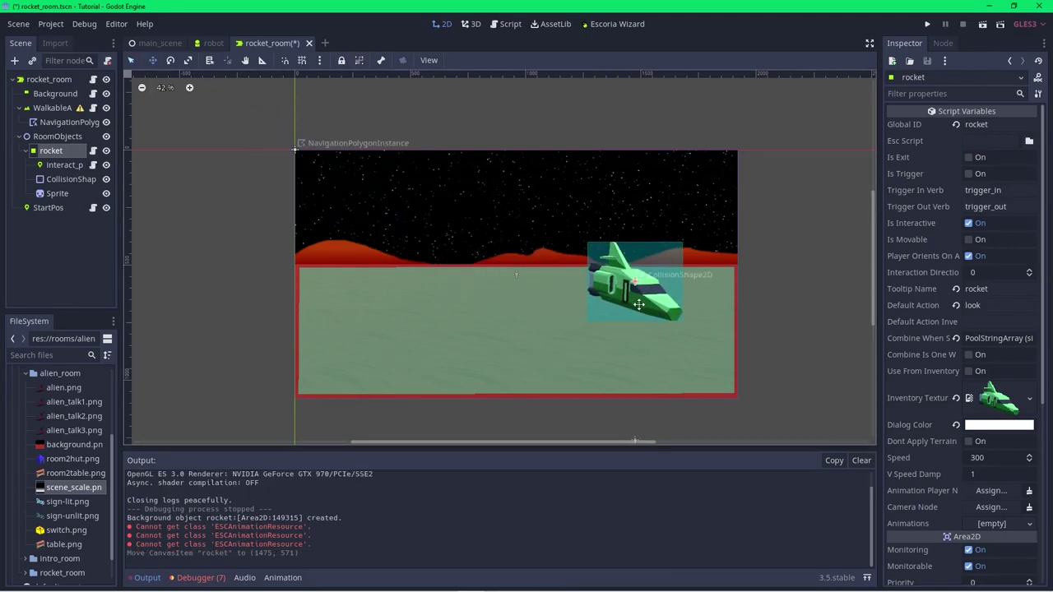
# Set the rocket object's x position to 1500
pyautogui.scroll(-5, 954, 362)
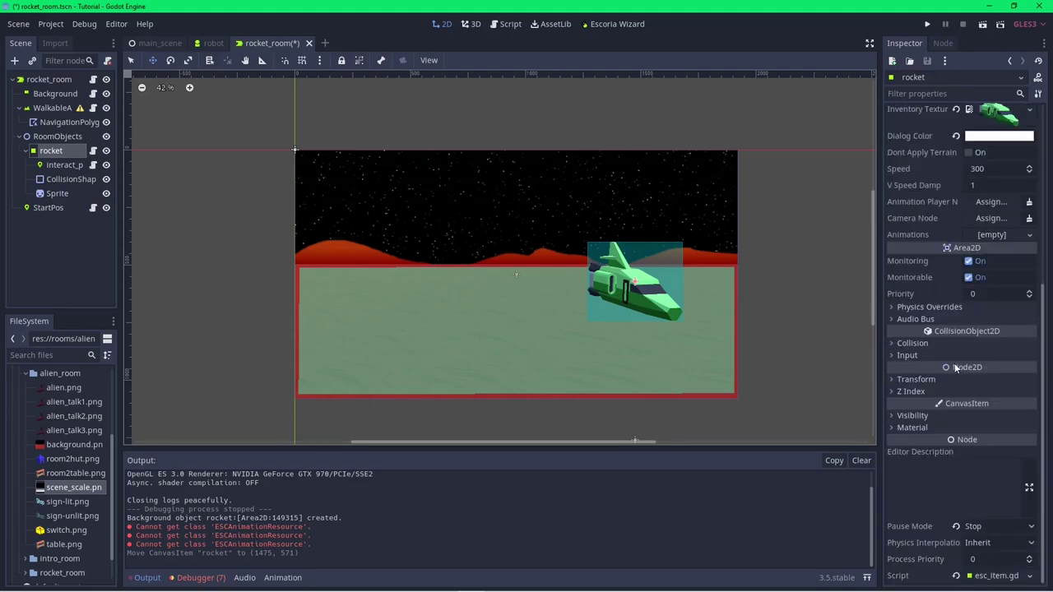
pyautogui.click(905, 379)
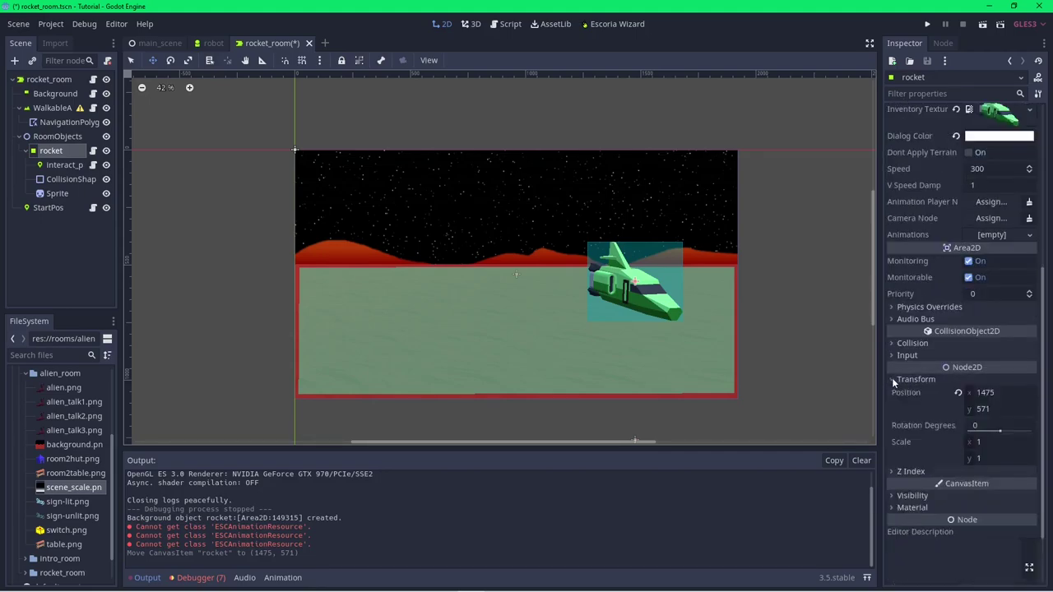
pyautogui.click(984, 393)
pyautogui.write('1500')
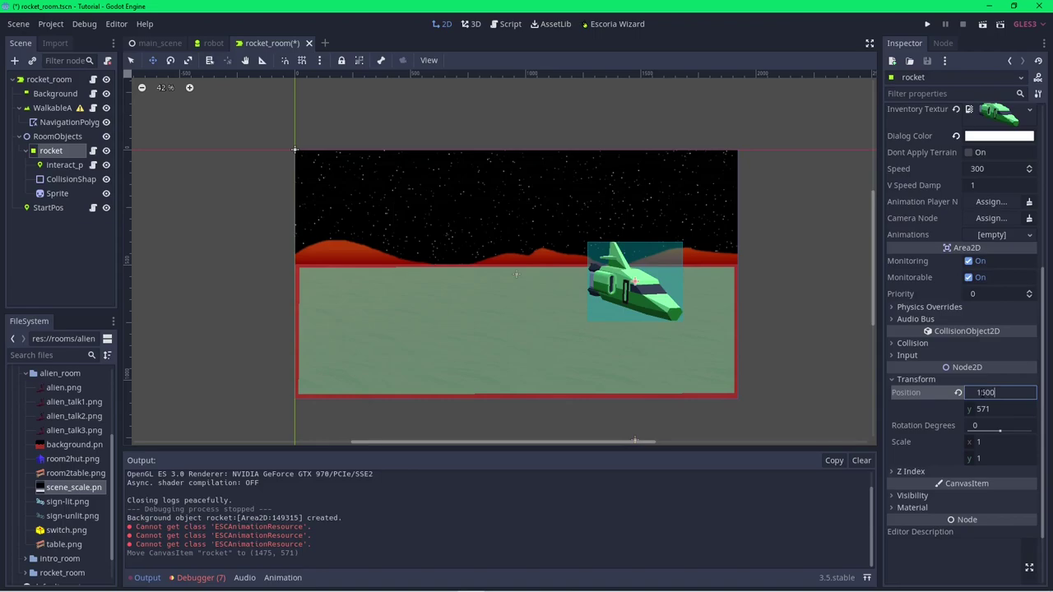
pyautogui.press('Return')
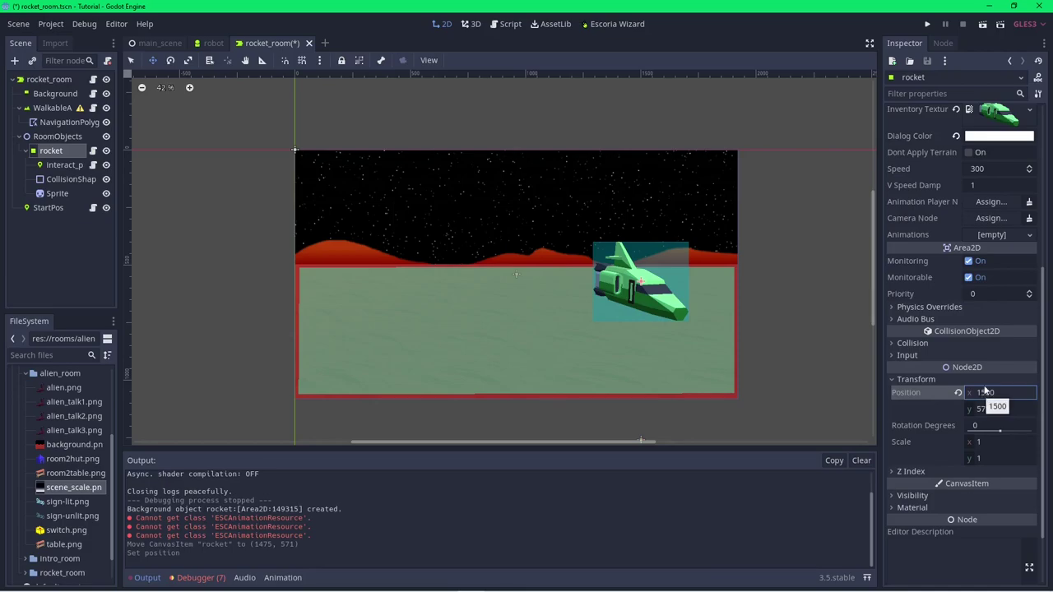
# Turn off Player Orients On Arrival for the rocket and move its interact_position beneath the ship's door, at about (-90, 122)
pyautogui.scroll(4, 1001, 264)
pyautogui.scroll(3, 999, 263)
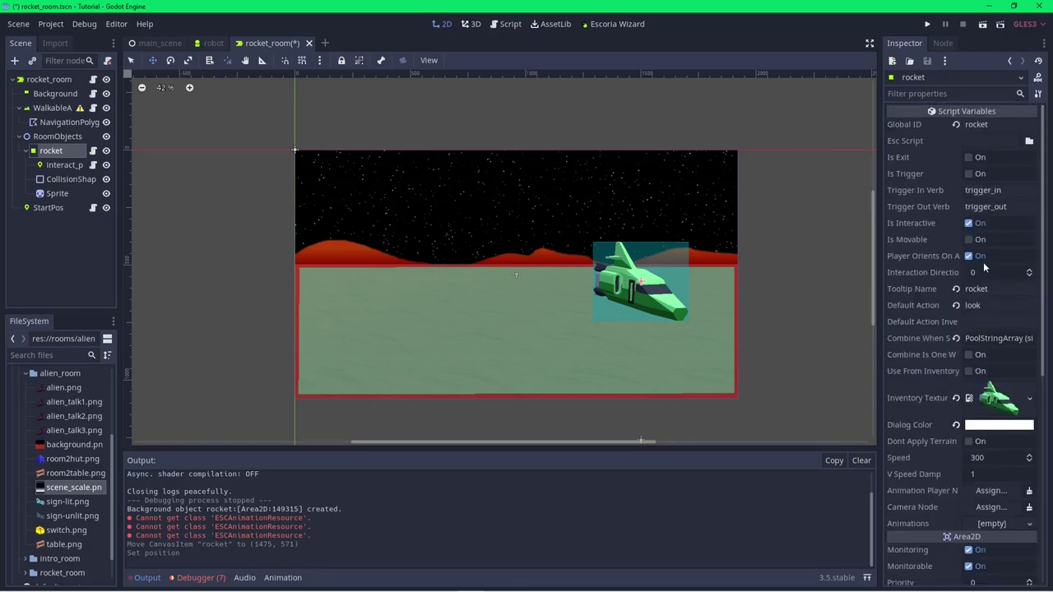
pyautogui.click(969, 256)
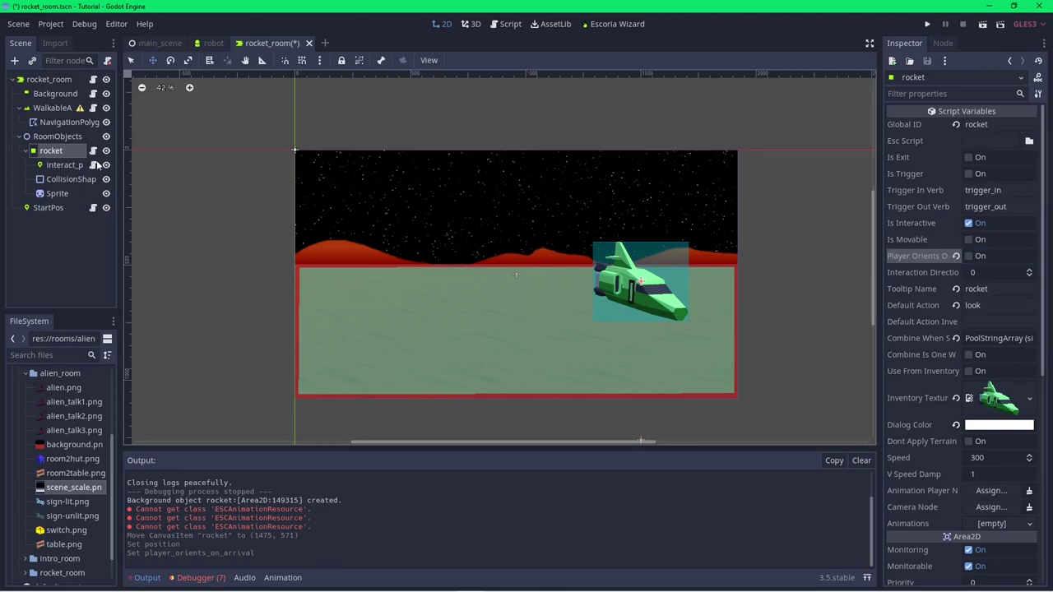
pyautogui.click(63, 168)
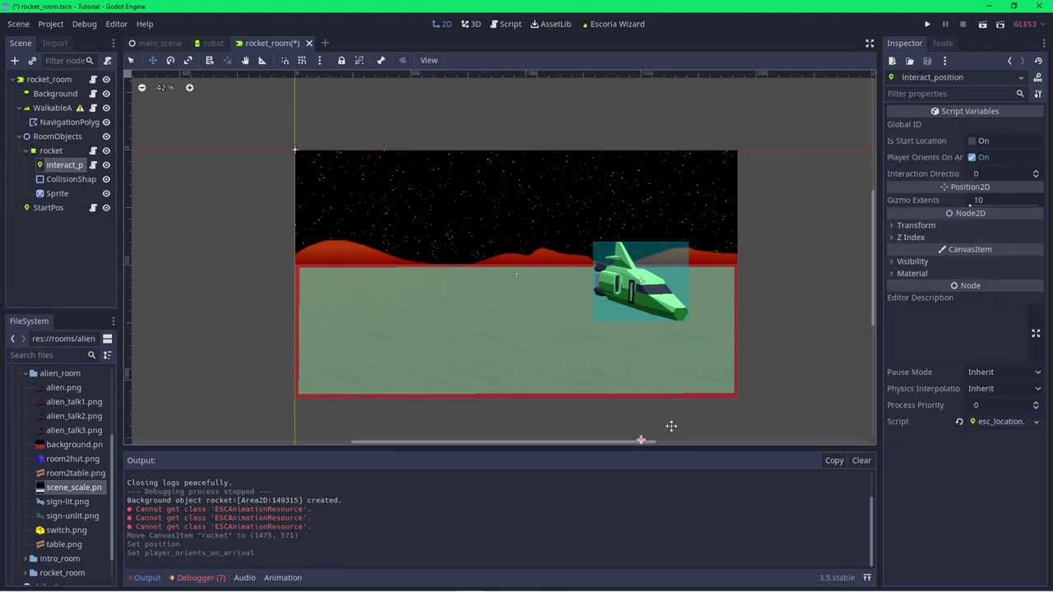
pyautogui.moveTo(660, 427)
pyautogui.mouseDown()
pyautogui.moveTo(662, 385)
pyautogui.moveTo(639, 297)
pyautogui.mouseUp()
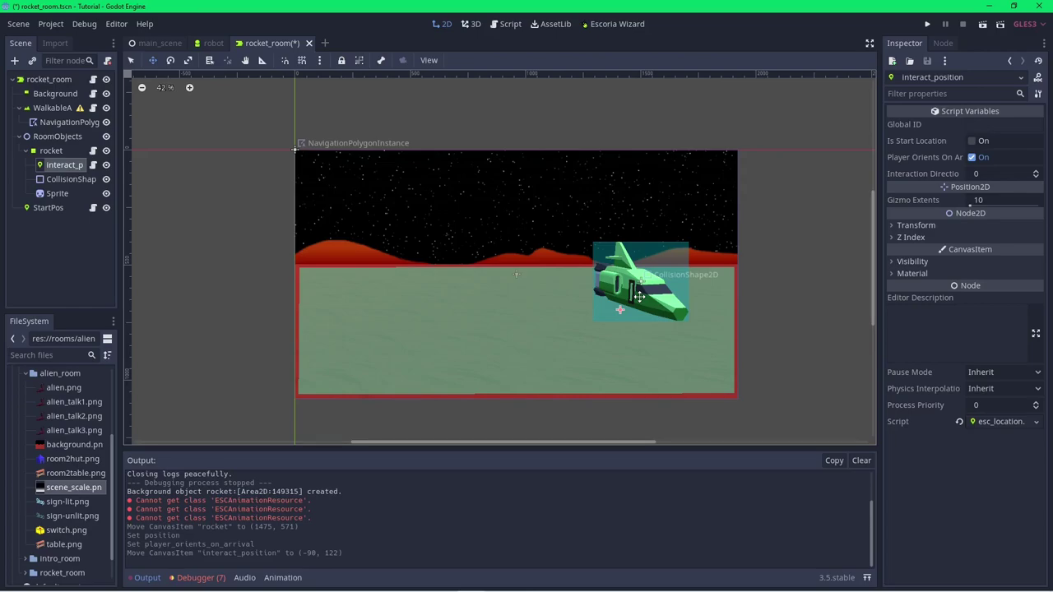
# Change the type of the rocket's CollisionShape2D node to CollisionPolygon2D
pyautogui.click(72, 181)
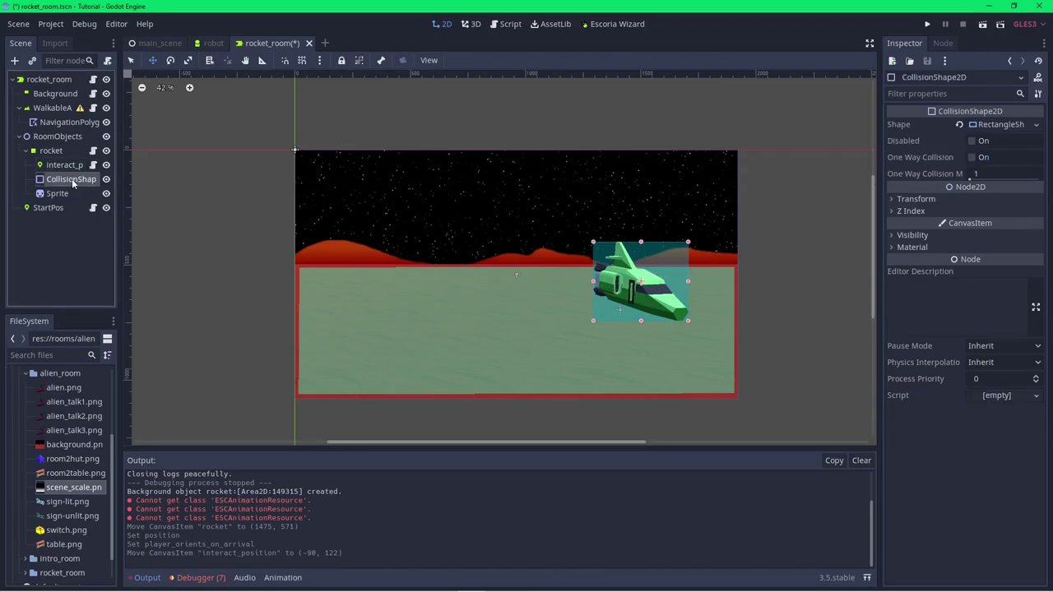
pyautogui.click(1035, 126)
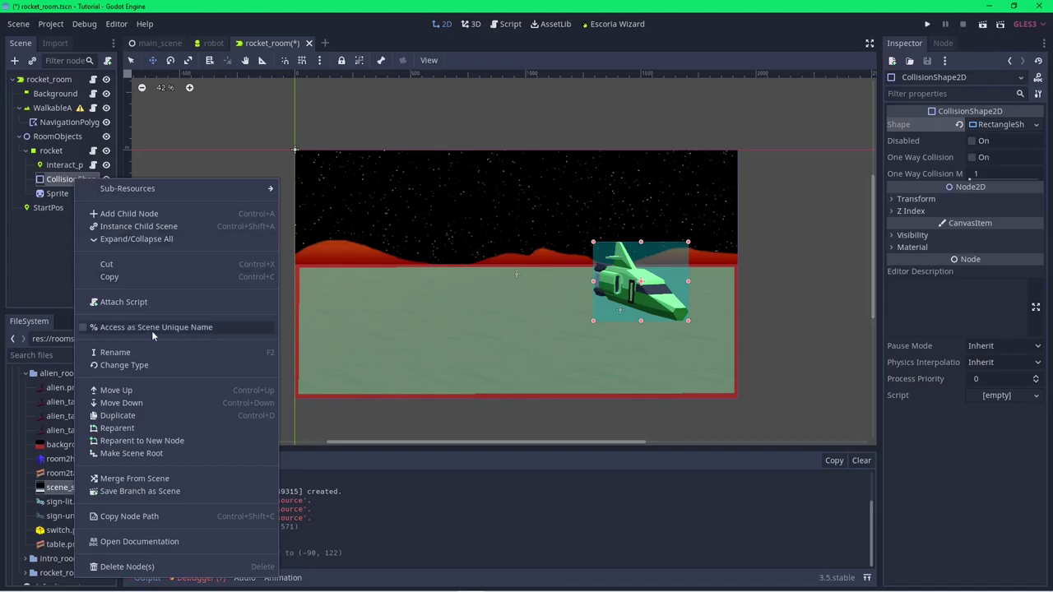
pyautogui.click(147, 364)
pyautogui.write('collisionp')
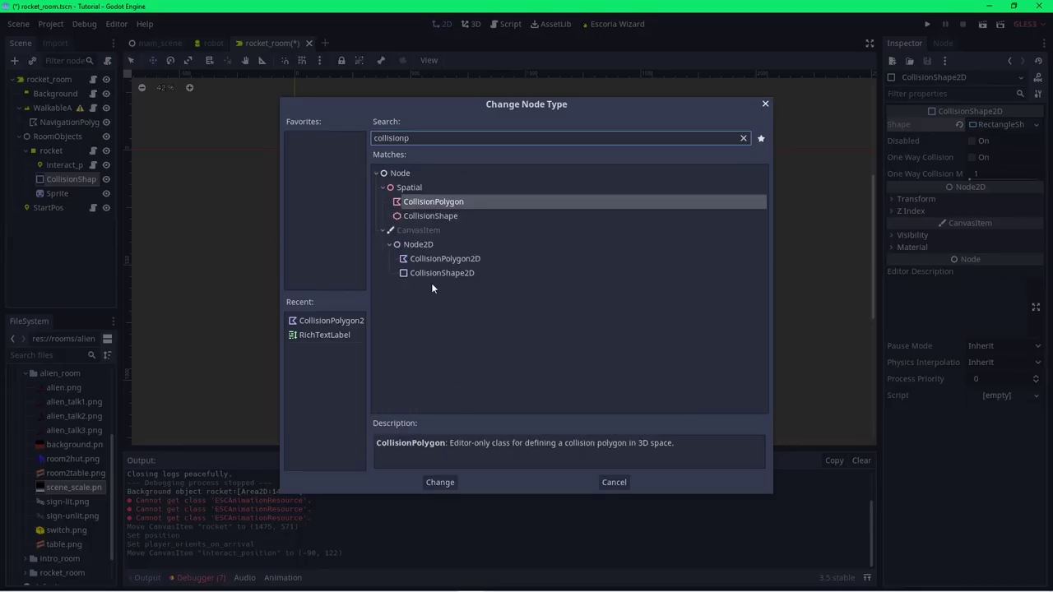
pyautogui.doubleClick(454, 258)
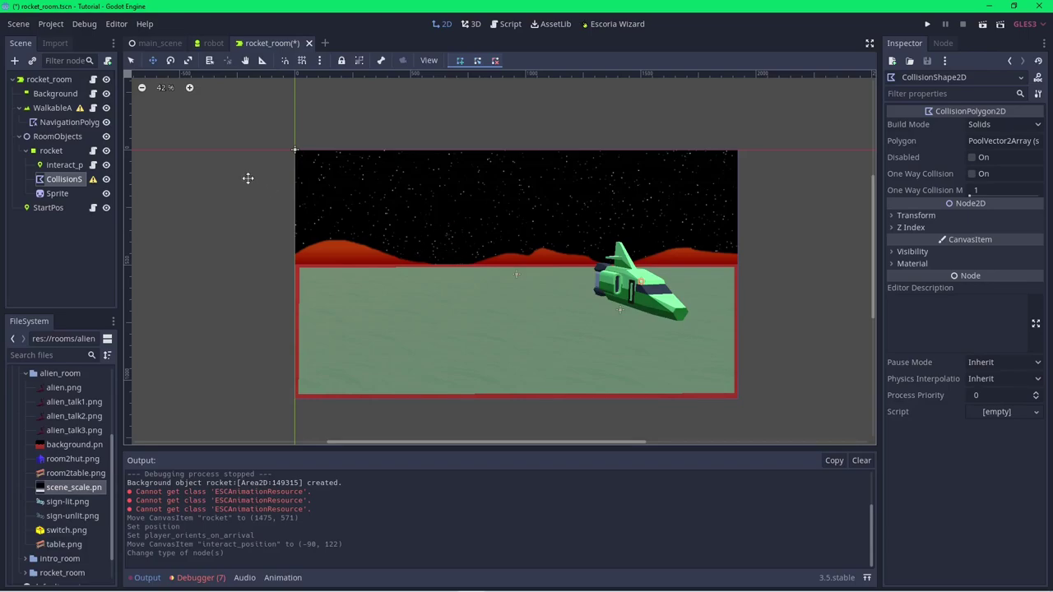
# Draw a closed collision polygon around the rocket's hull, leaving out the tail fin
pyautogui.click(131, 61)
pyautogui.click(590, 294)
pyautogui.click(693, 309)
pyautogui.click(672, 282)
pyautogui.click(647, 265)
pyautogui.click(590, 260)
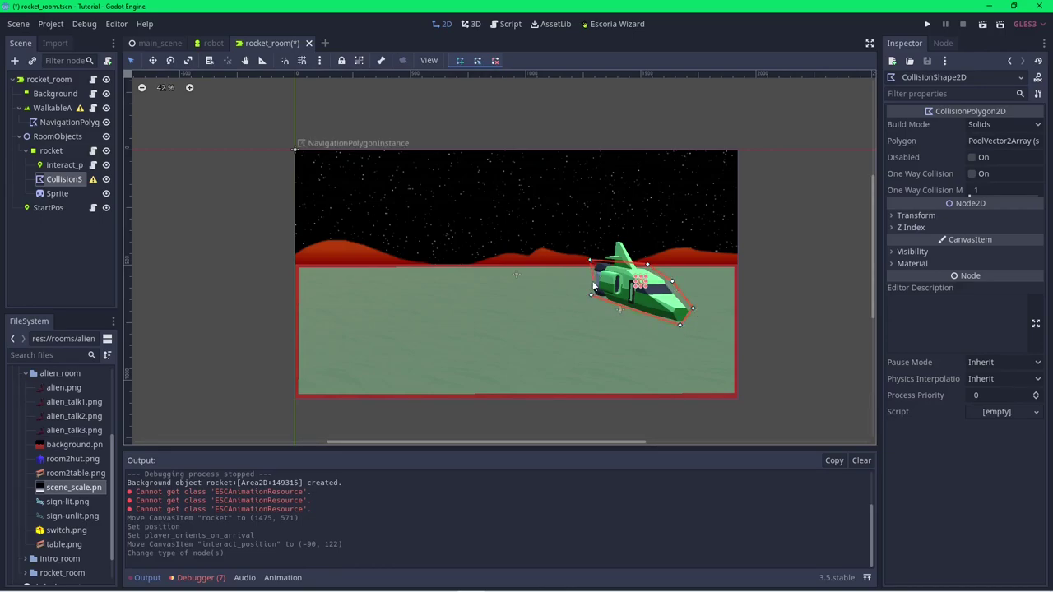
pyautogui.click(590, 295)
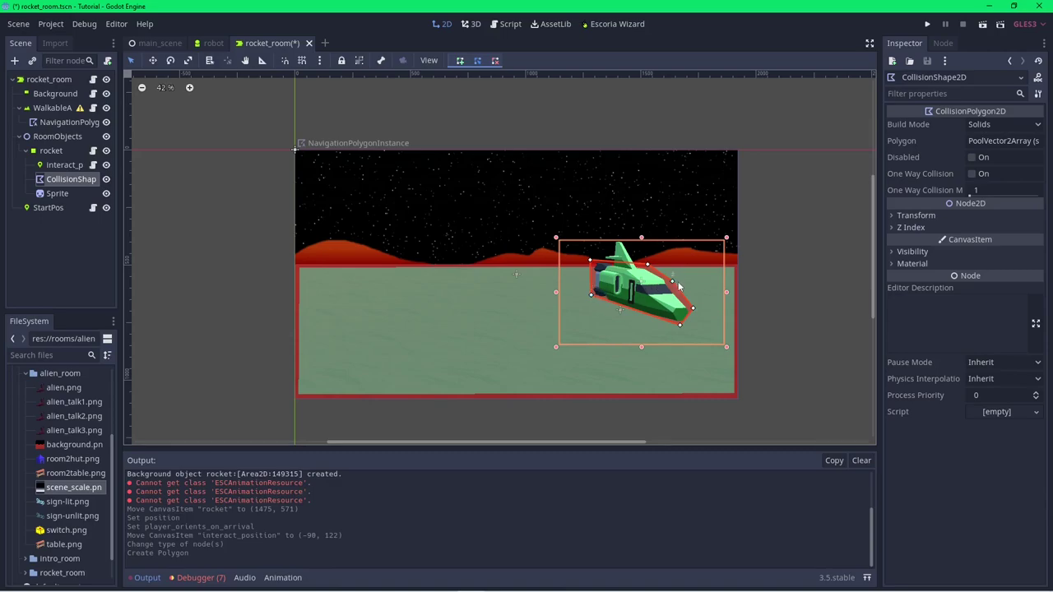
# Refine the collision polygon by pulling the lower nose corner outward, adding a point above the tail fin and removing the surplus point beside it
pyautogui.moveTo(679, 324); pyautogui.dragTo(683, 331)
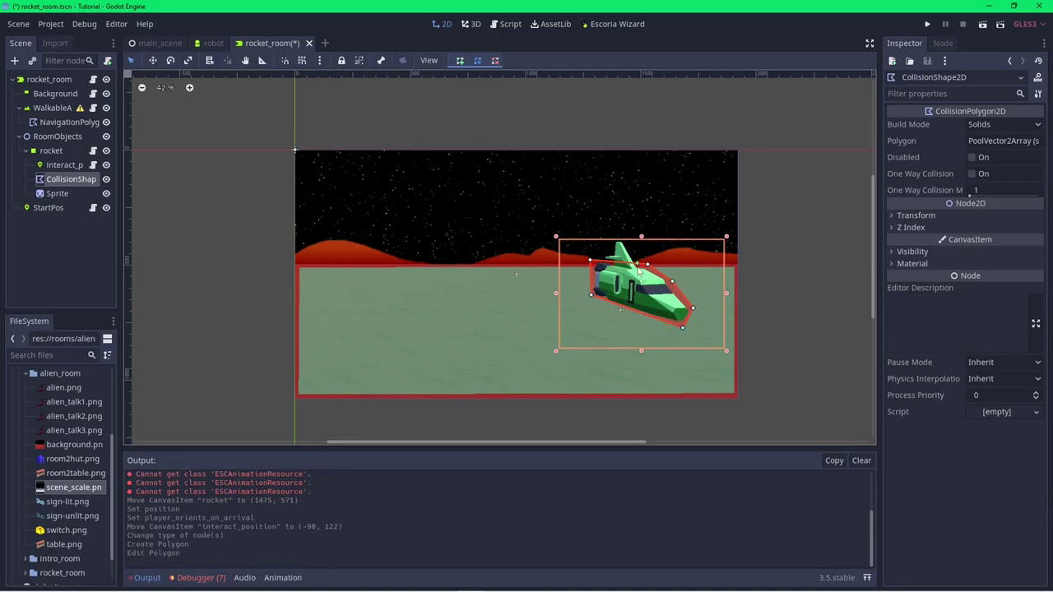
pyautogui.moveTo(623, 264); pyautogui.dragTo(646, 245)
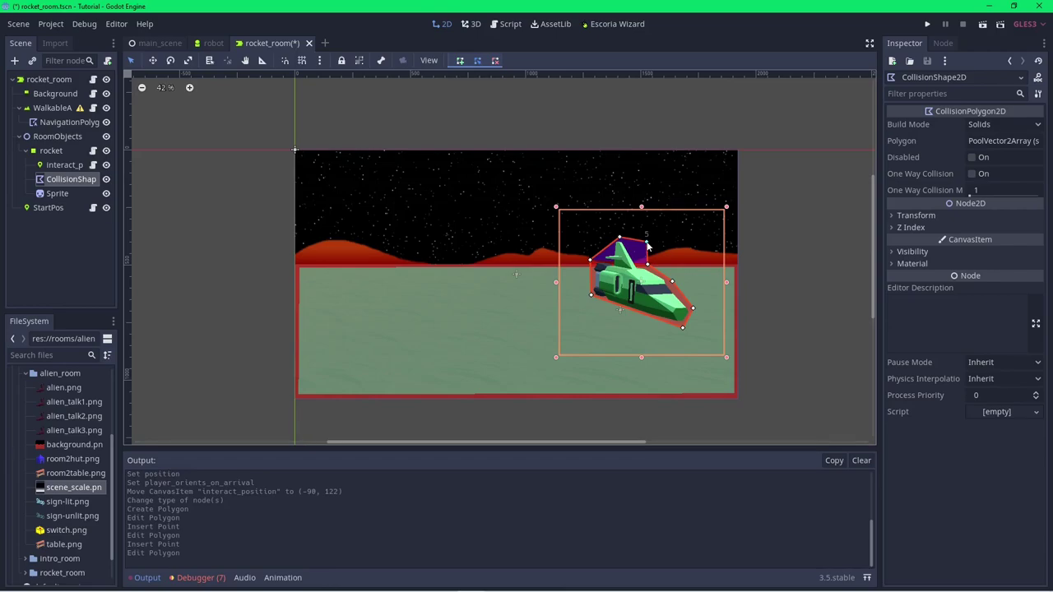
pyautogui.rightClick(646, 242)
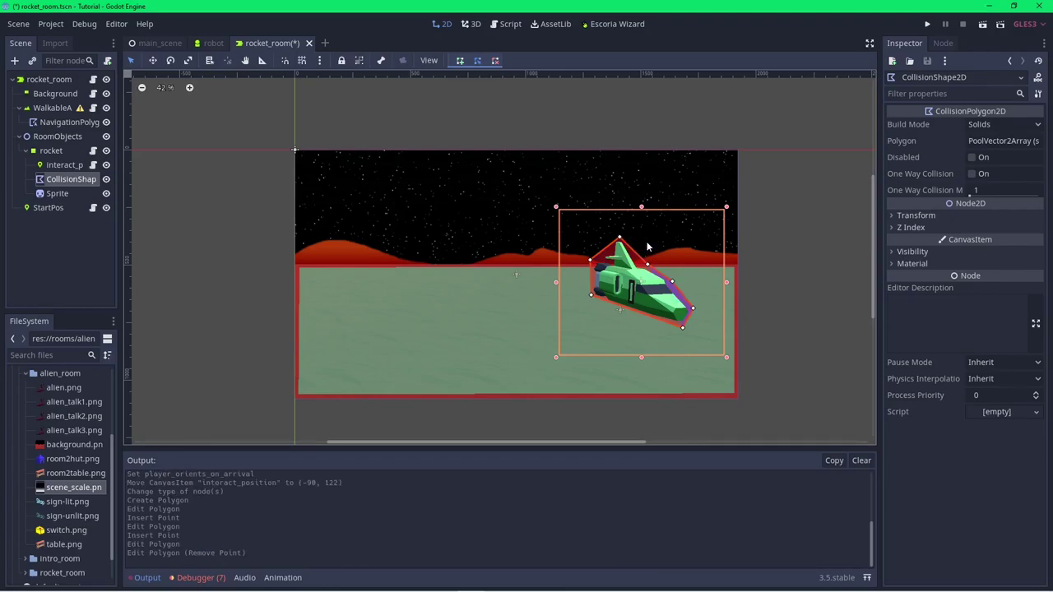
# Select the rocket's Sprite node, run the current scene to test the rocket's look interaction area, and close the game window
pyautogui.click(59, 193)
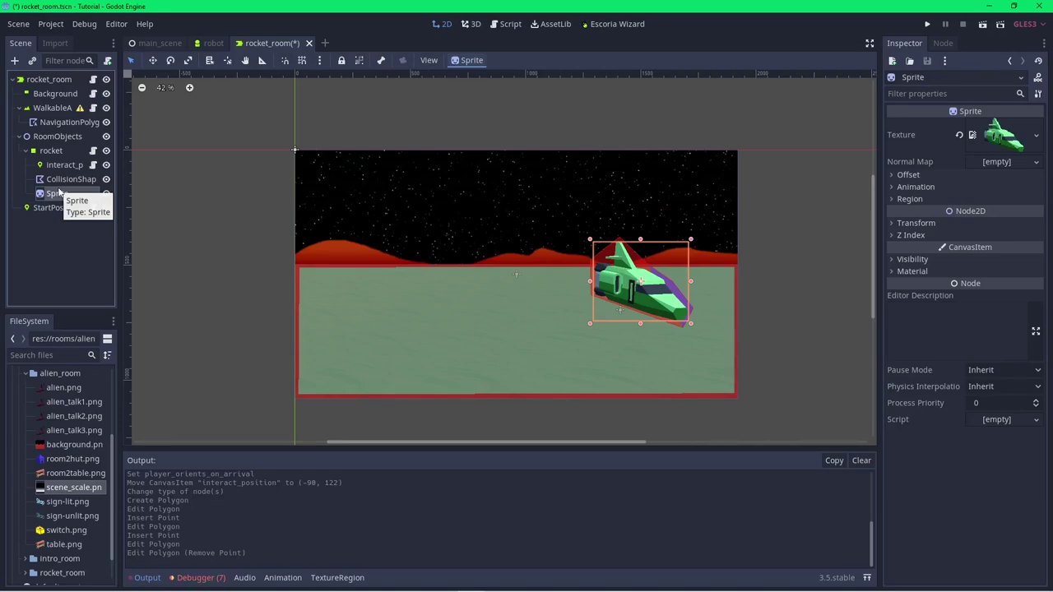
pyautogui.click(983, 28)
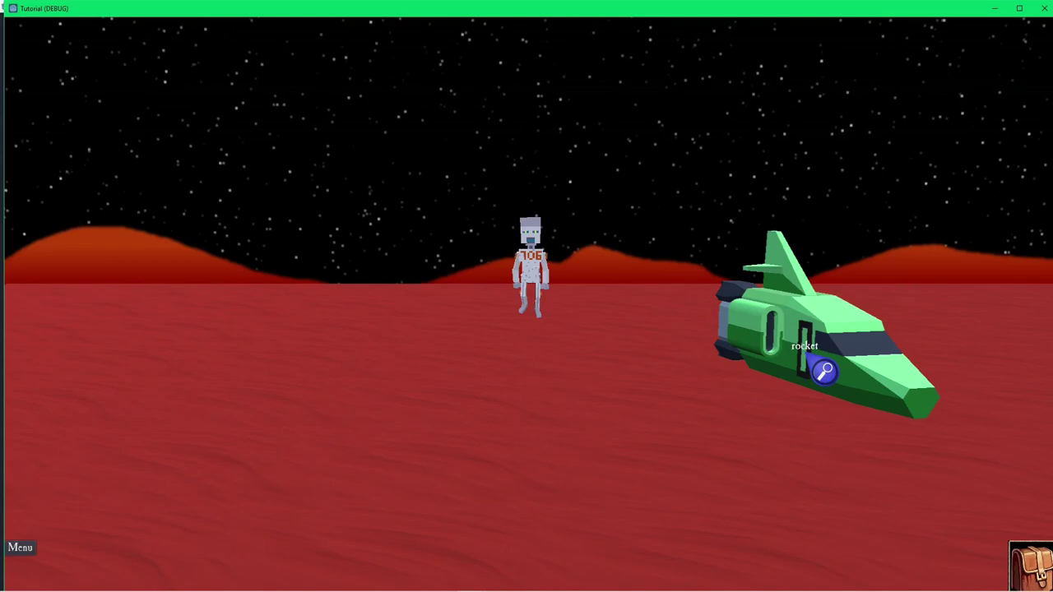
pyautogui.click(1042, 10)
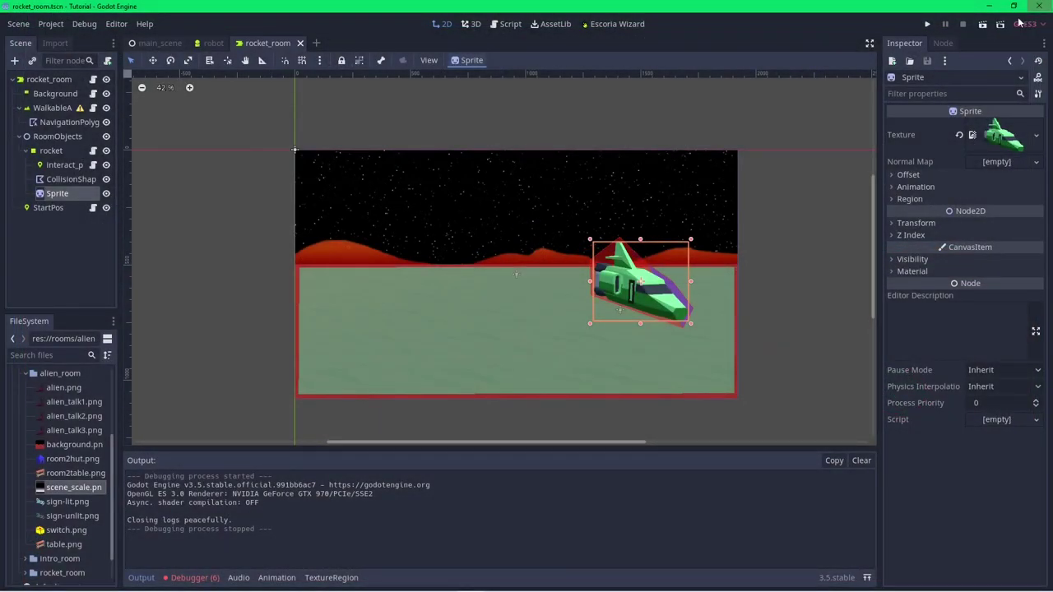
# Create a background object named rock from rock2.png with the Escoria Wizard's object creator and reparent it under RoomObjects
pyautogui.click(616, 24)
pyautogui.doubleClick(502, 211)
pyautogui.write('rock')
pyautogui.click(597, 286)
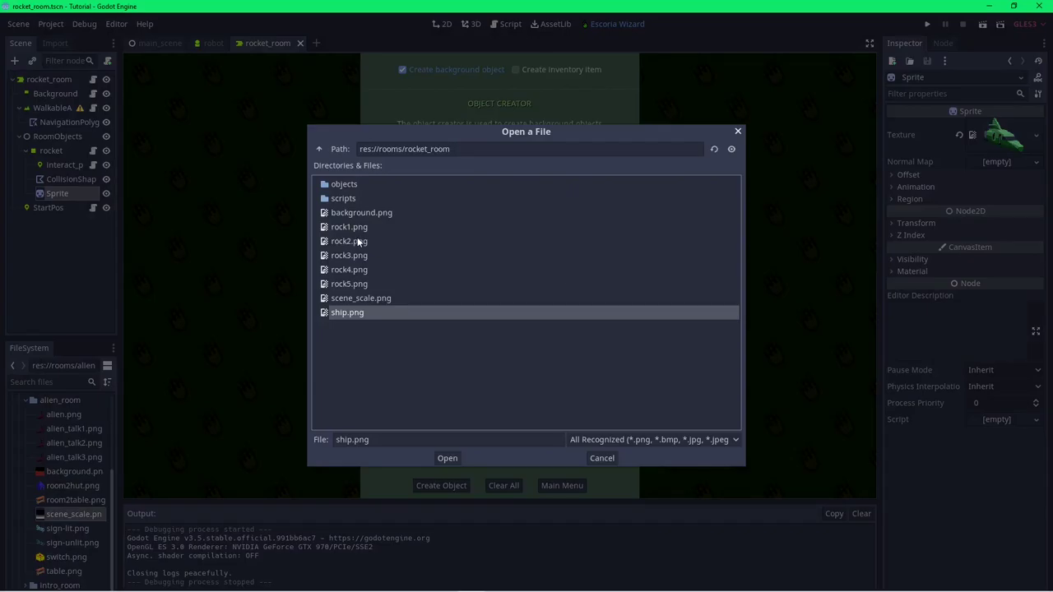
pyautogui.doubleClick(358, 241)
pyautogui.click(437, 486)
pyautogui.click(525, 337)
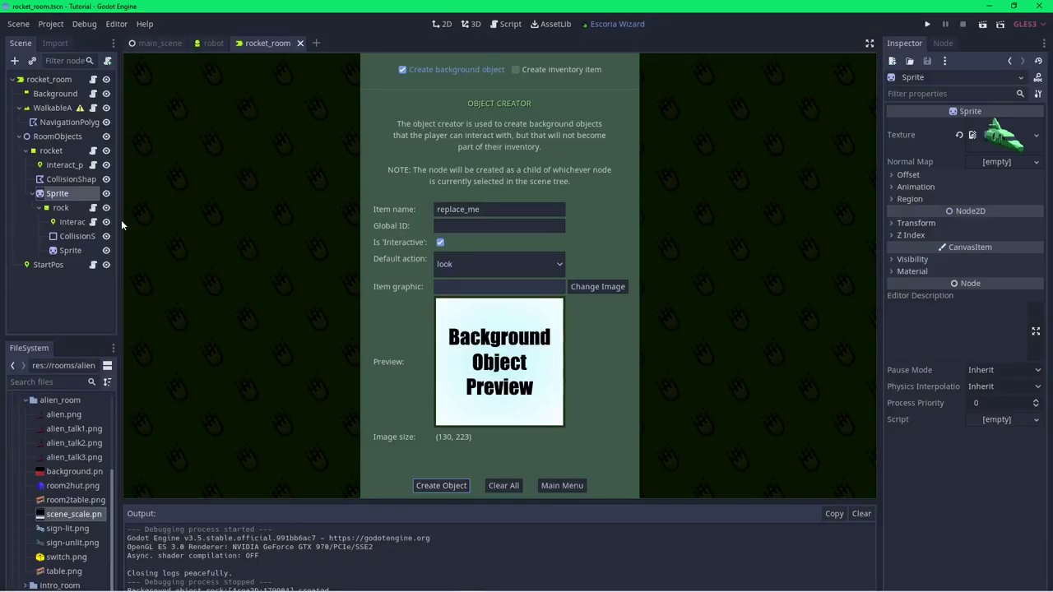
pyautogui.click(61, 207)
pyautogui.moveTo(61, 207); pyautogui.dragTo(57, 137)
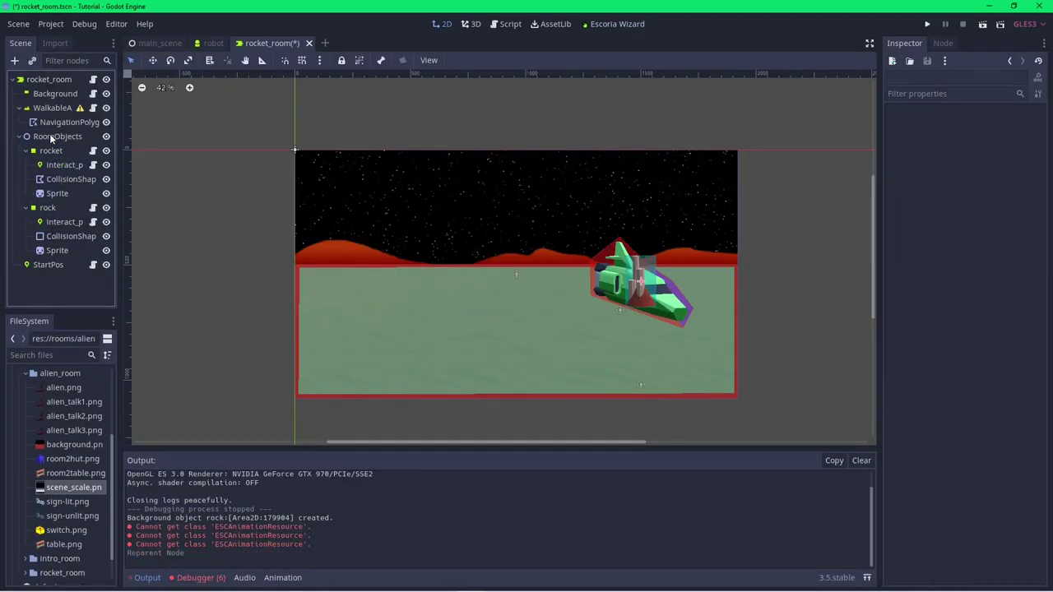
# Move the rock to the left half of the ground at about (511, 664) and its interact_position beside its base at about (152, 94)
pyautogui.click(644, 299)
pyautogui.moveTo(644, 298); pyautogui.dragTo(383, 316)
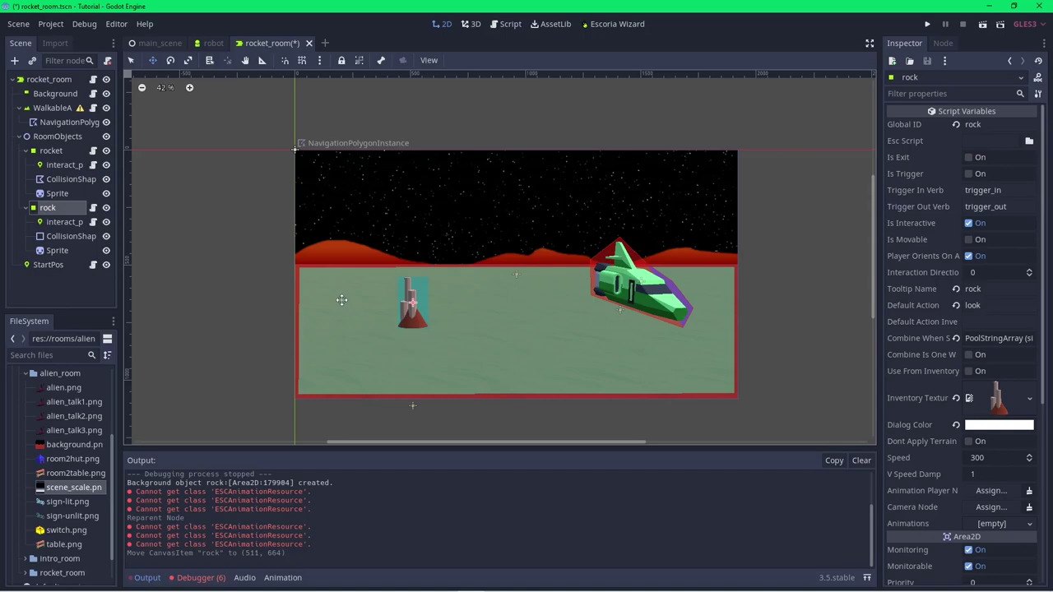
pyautogui.click(64, 222)
pyautogui.moveTo(413, 405); pyautogui.dragTo(448, 324)
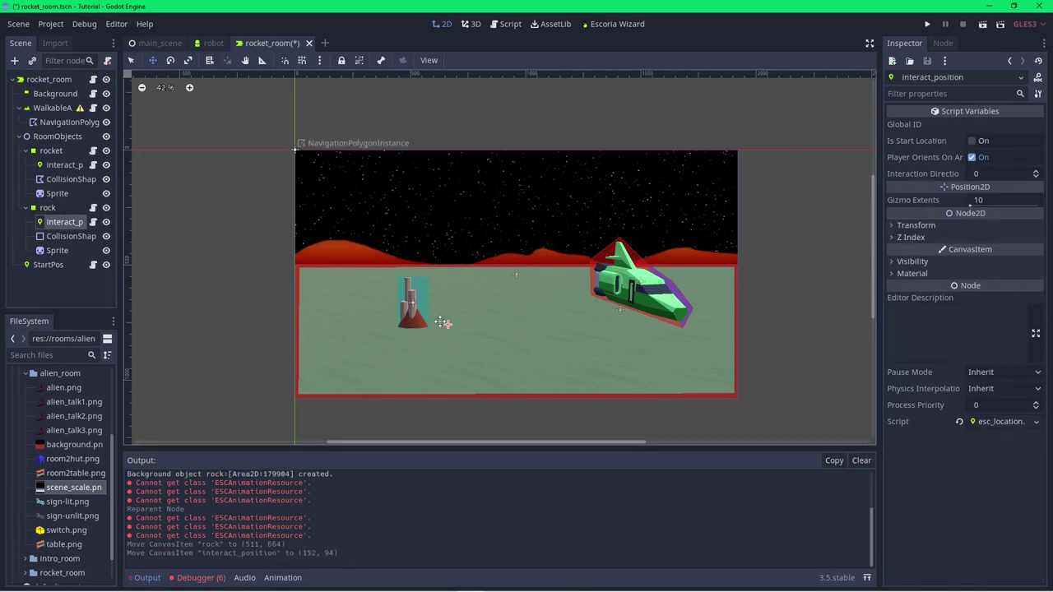
# In the robot scene, examine the start angle and angle size of direction entries 4, 5 and 6 in the Animations resource
pyautogui.click(215, 51)
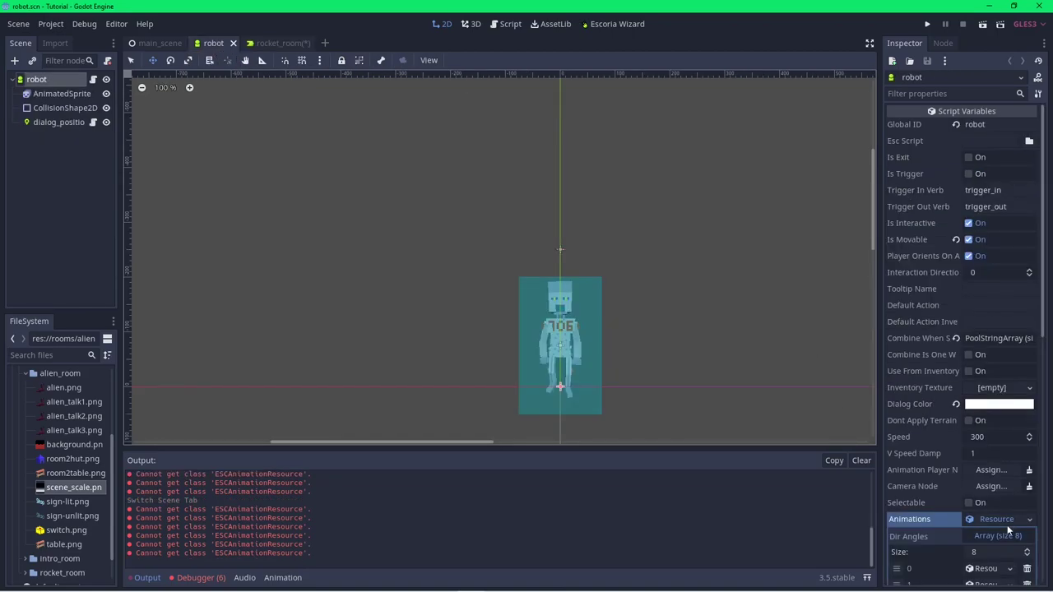
pyautogui.click(999, 469)
pyautogui.scroll(-3, 991, 436)
pyautogui.click(987, 455)
pyautogui.scroll(-2, 997, 459)
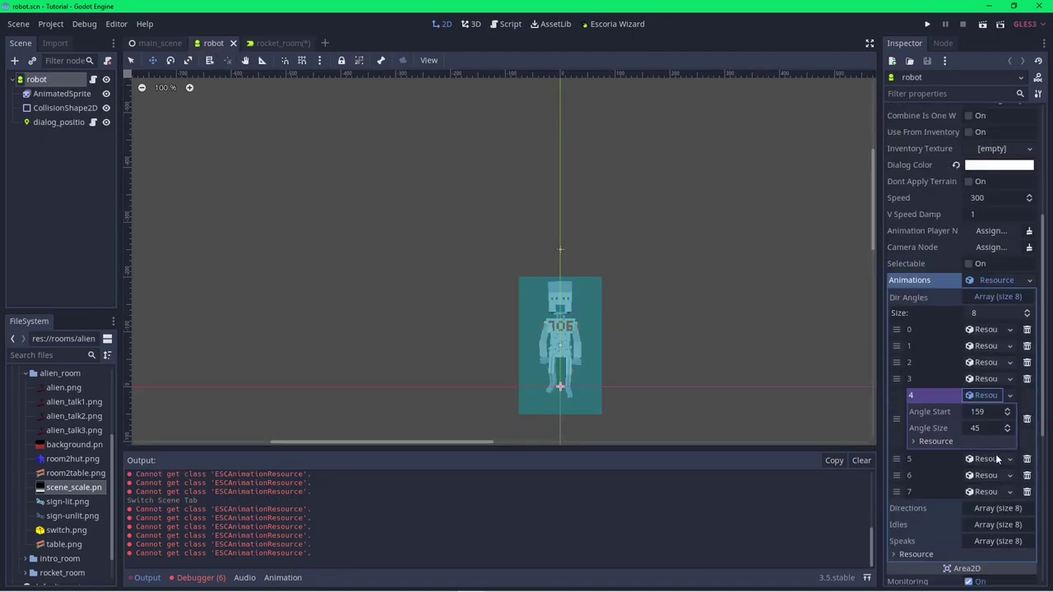
pyautogui.click(991, 458)
pyautogui.click(975, 523)
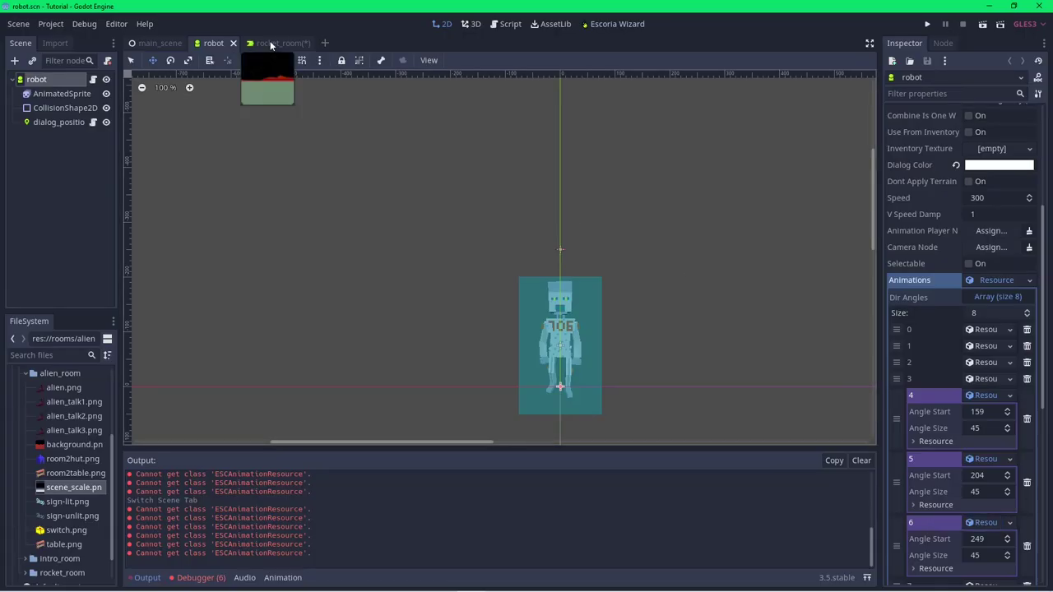
# Back in rocket_room, set the rock object's Interaction Direction to 6
pyautogui.click(270, 42)
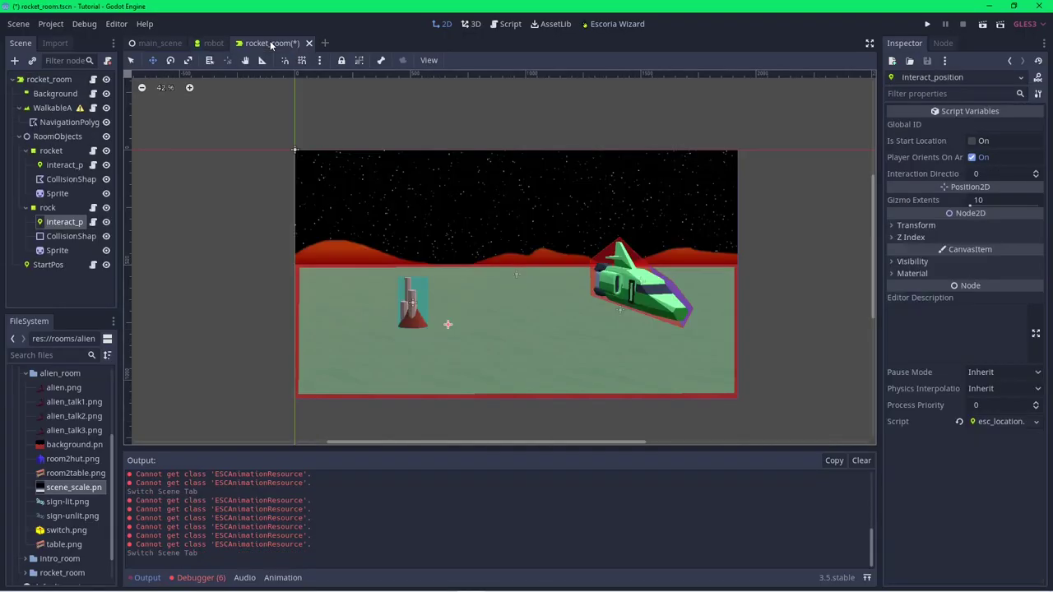
pyautogui.click(67, 207)
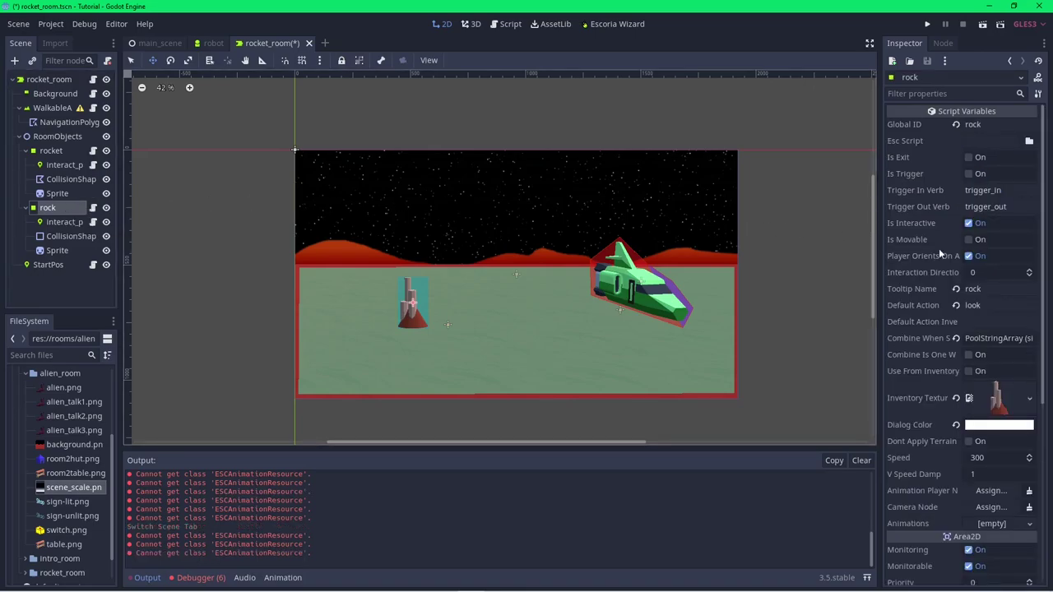
pyautogui.click(984, 274)
pyautogui.write('6')
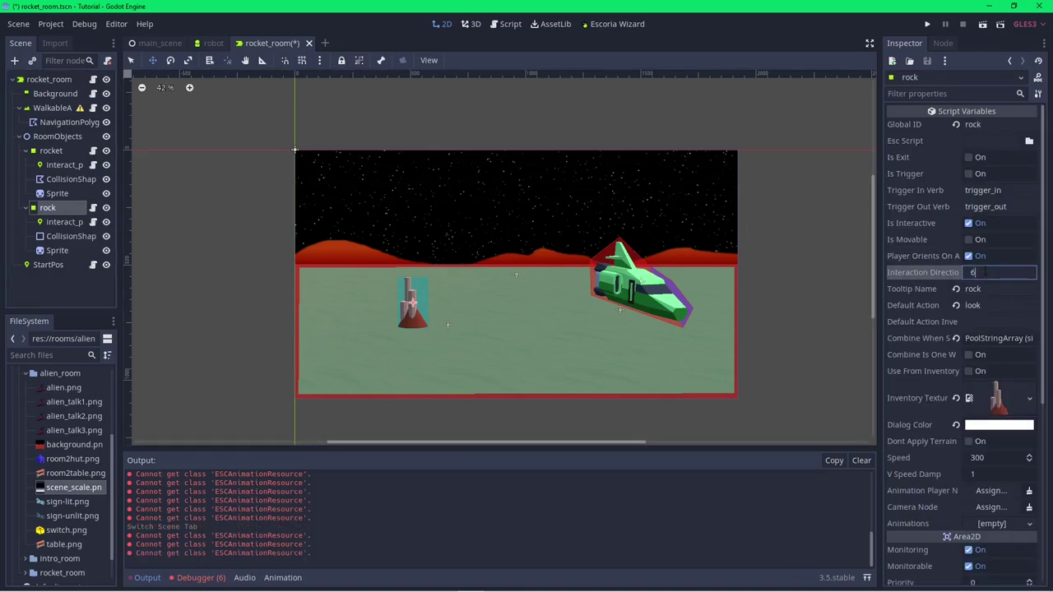
pyautogui.press('Return')
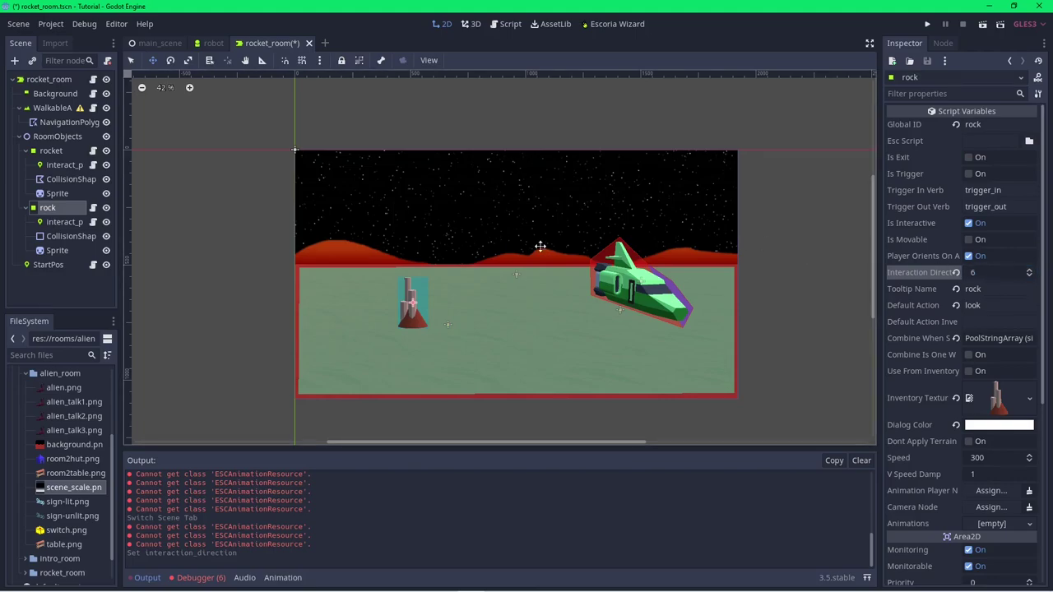
# Duplicate the rock object twice so RoomObjects holds three rocks
pyautogui.rightClick(60, 214)
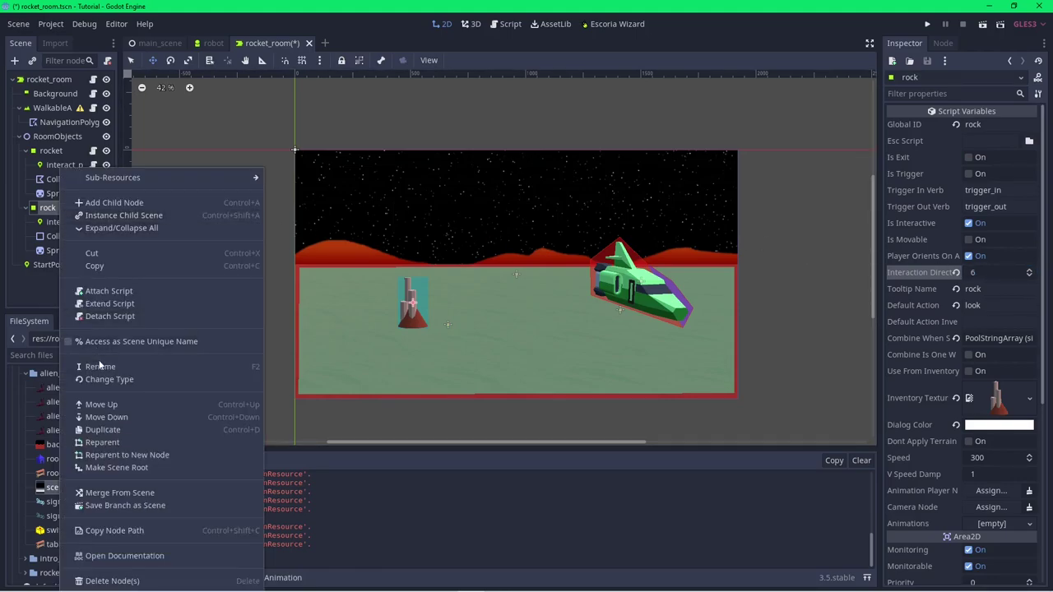
pyautogui.click(117, 430)
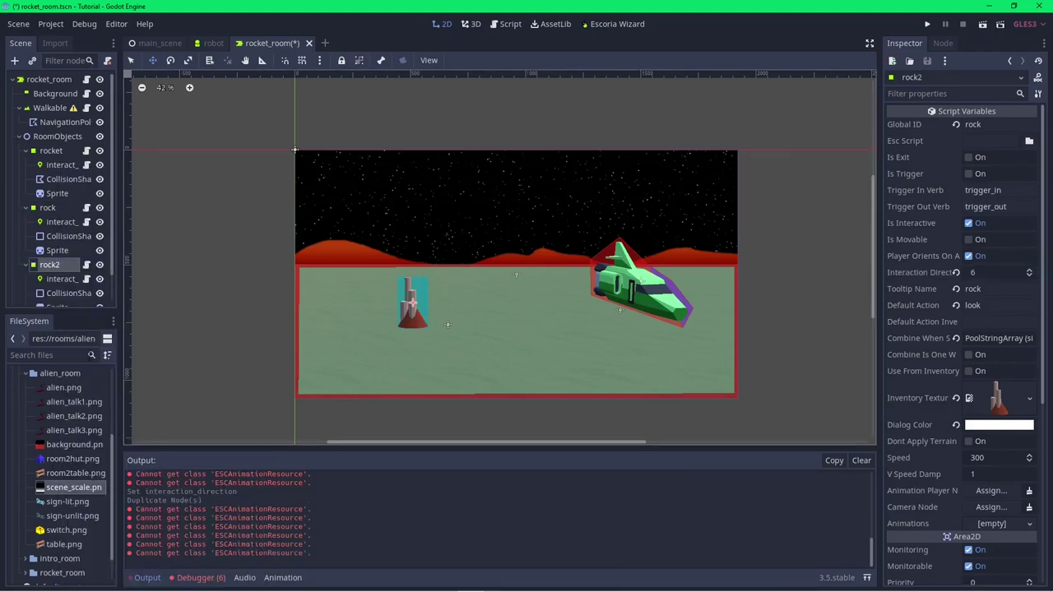
pyautogui.rightClick(54, 268)
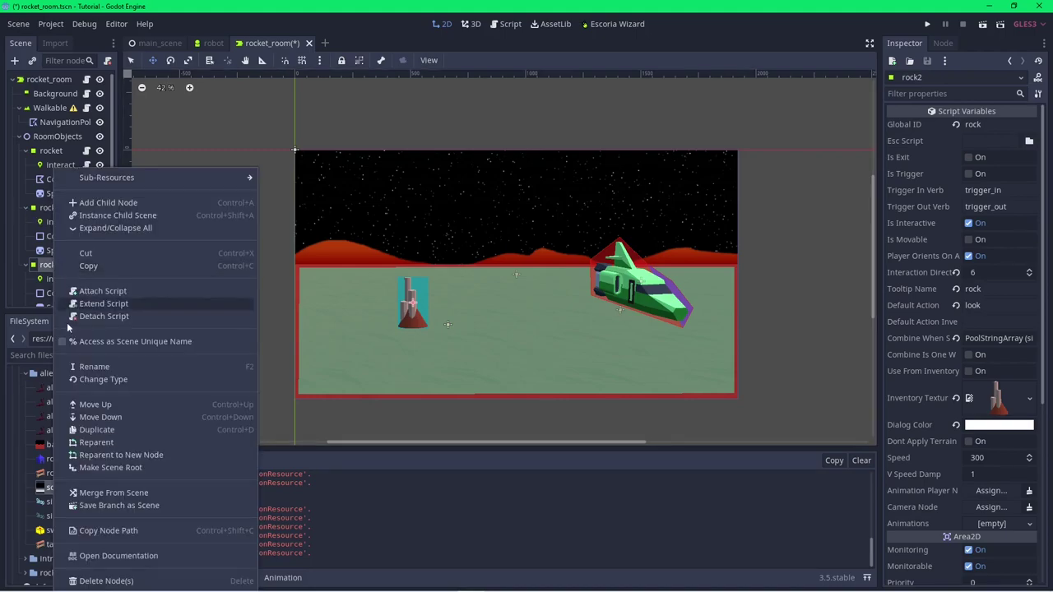
pyautogui.click(94, 430)
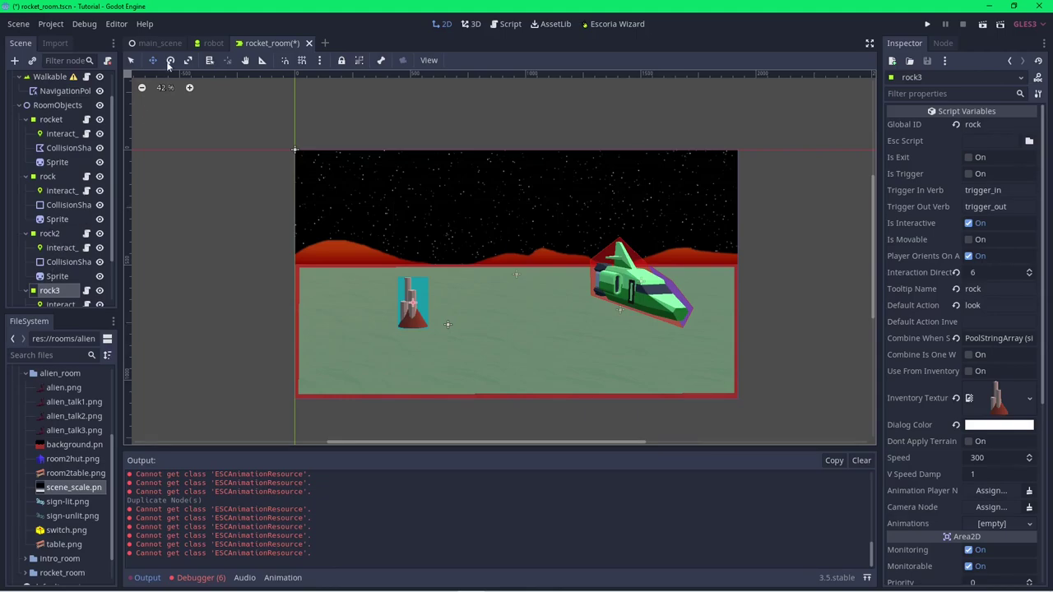
# Move rock3 to about (787, 899) in the lower ground area and rock2 to about (896, 628) near the ground's upper edge
pyautogui.moveTo(420, 307); pyautogui.dragTo(489, 387)
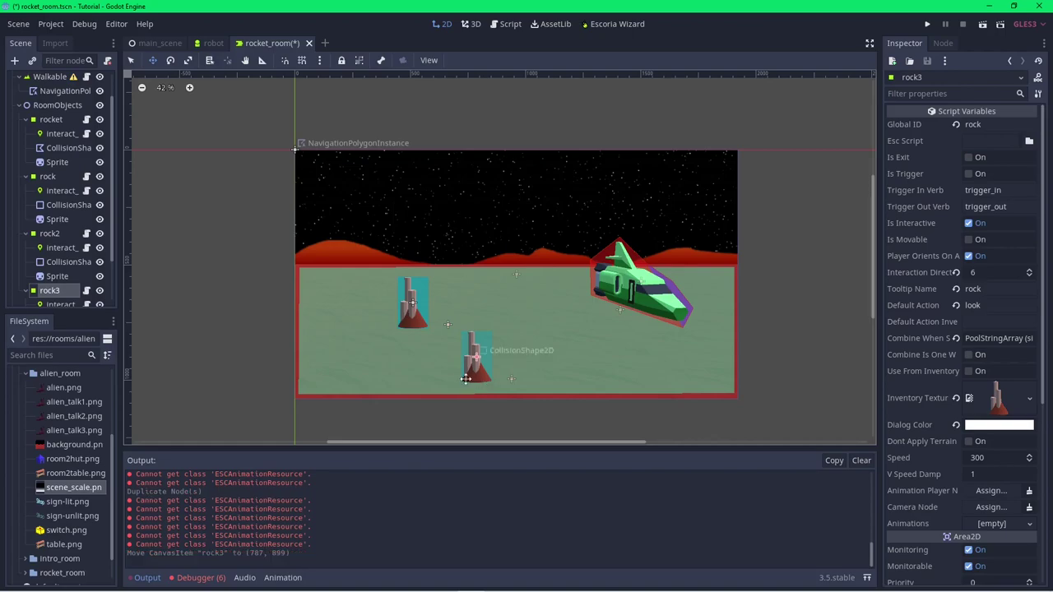
pyautogui.click(55, 234)
pyautogui.moveTo(418, 314); pyautogui.dragTo(504, 304)
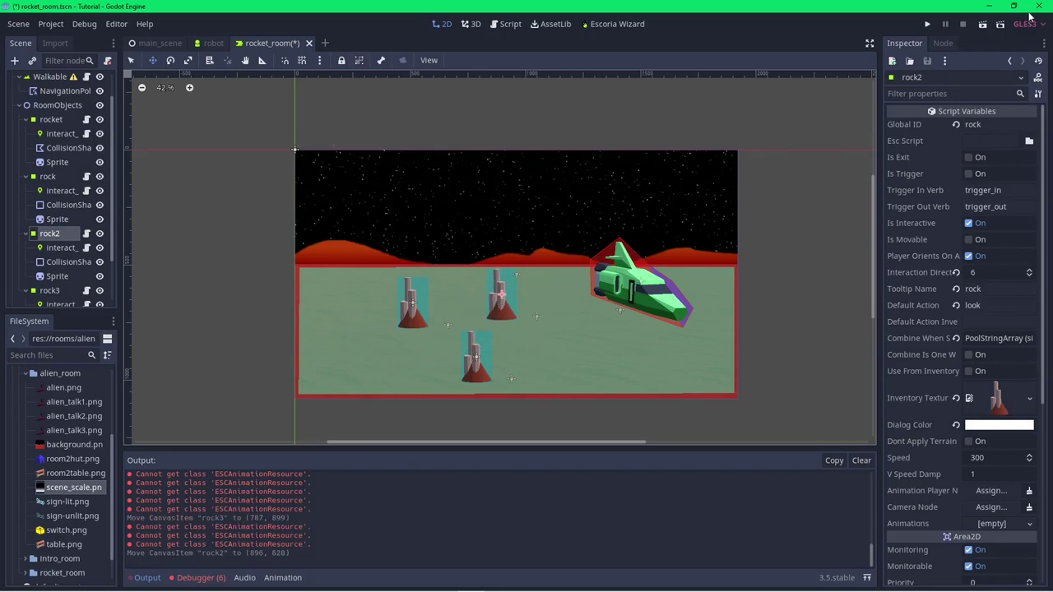
# Run the rocket_room scene, review the debugger errors and output log, and stop the run
pyautogui.click(982, 27)
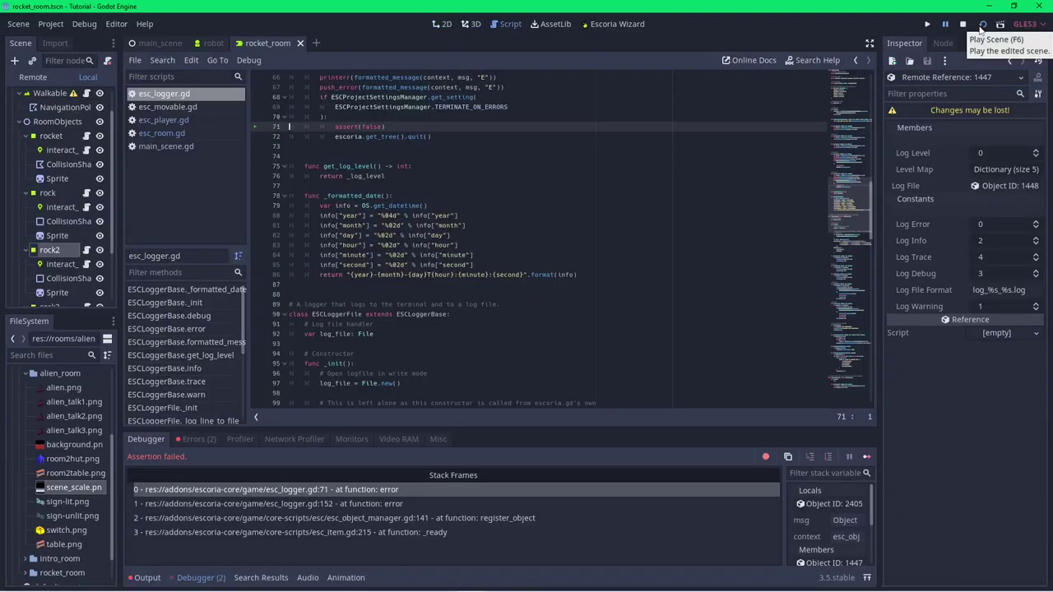
pyautogui.click(198, 439)
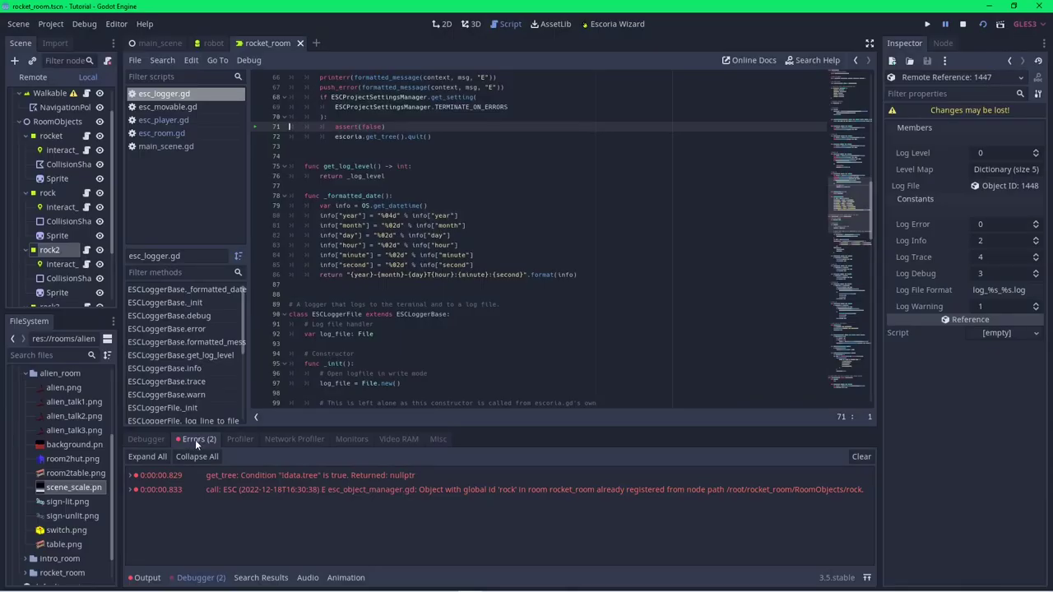
pyautogui.click(147, 577)
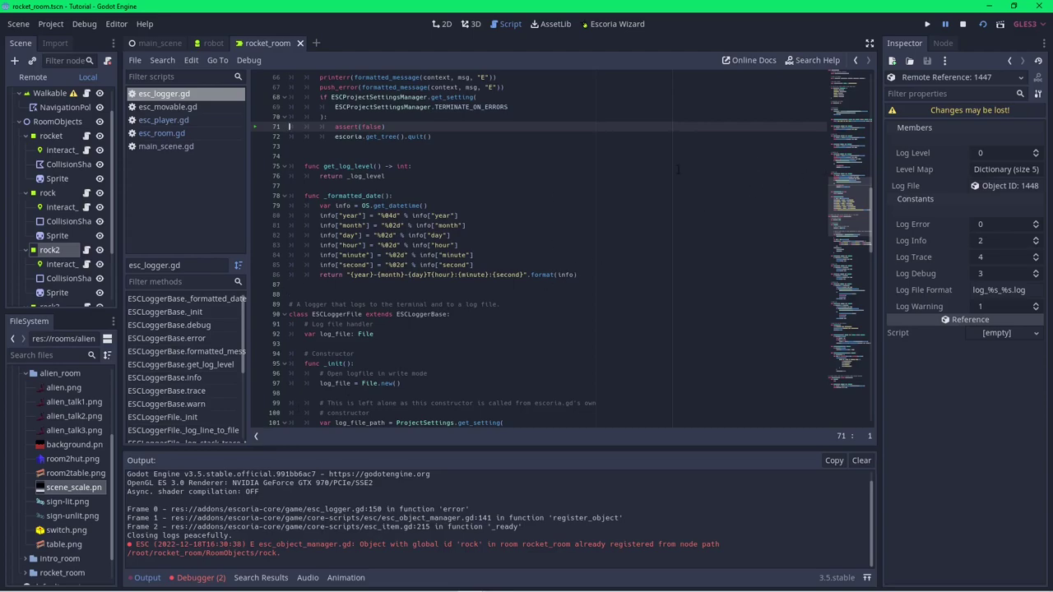
pyautogui.click(965, 24)
# Give the duplicated rocks unique Global IDs: rock2 for the second and rock3 for the third
pyautogui.click(50, 235)
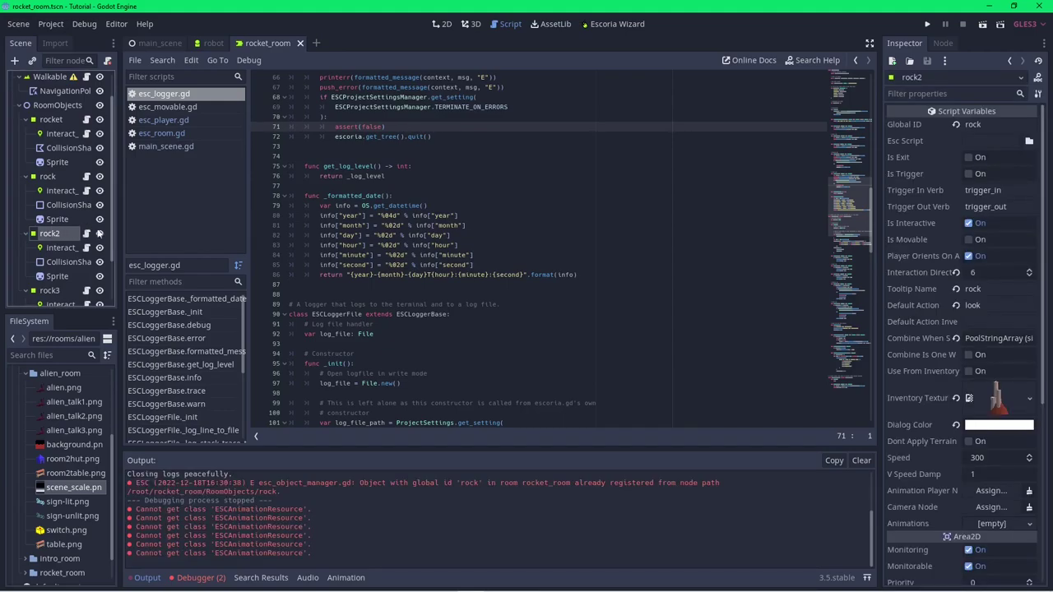
pyautogui.click(996, 124)
pyautogui.write('2')
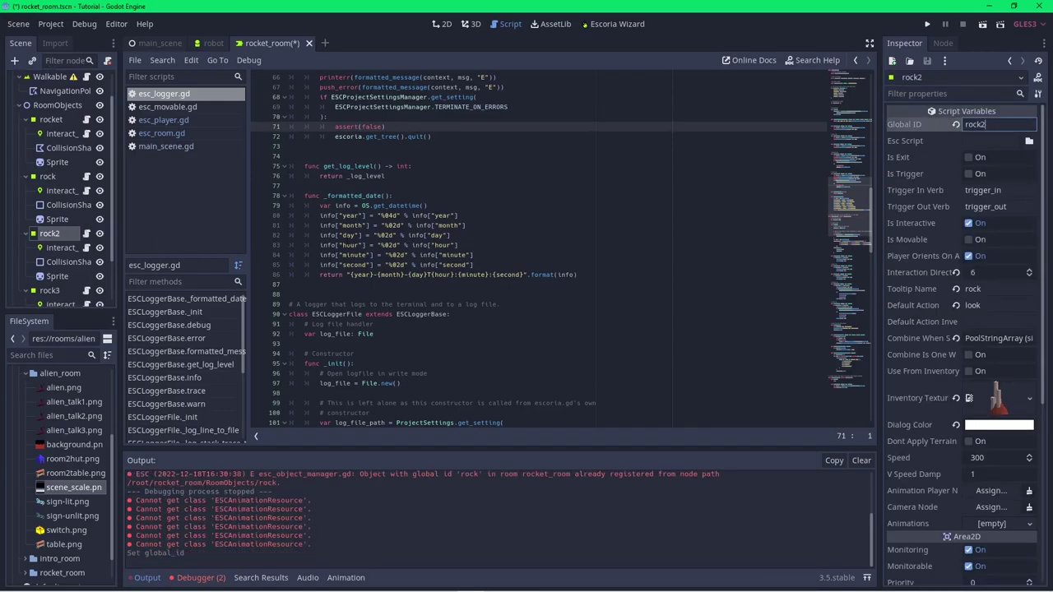
pyautogui.click(49, 291)
pyautogui.click(976, 127)
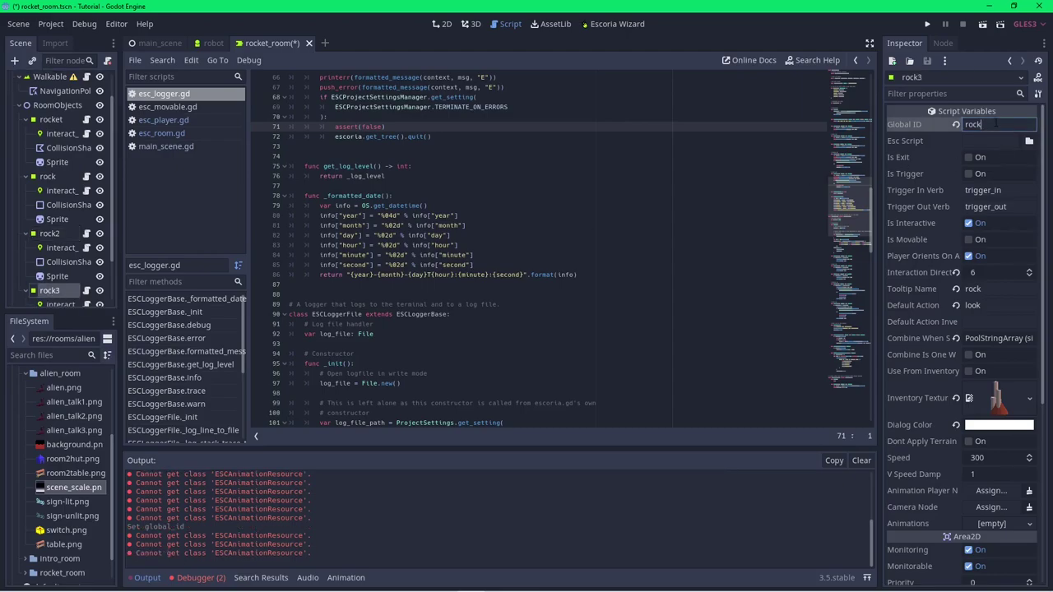
pyautogui.write('3')
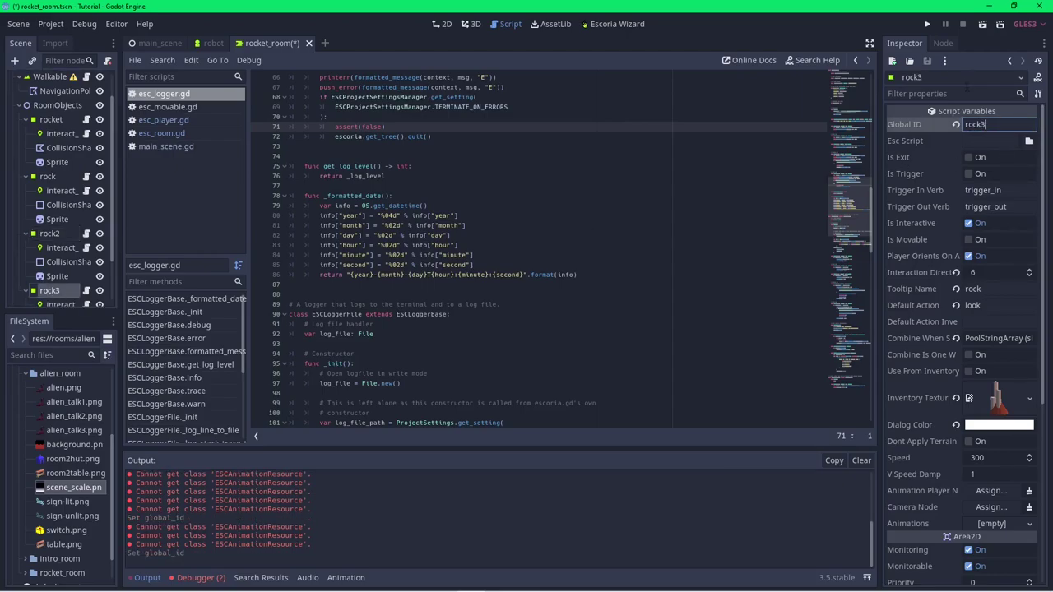
# Run the rocket_room scene, walk the robot in front of and behind the rocks to check their layering, and close the game
pyautogui.click(981, 25)
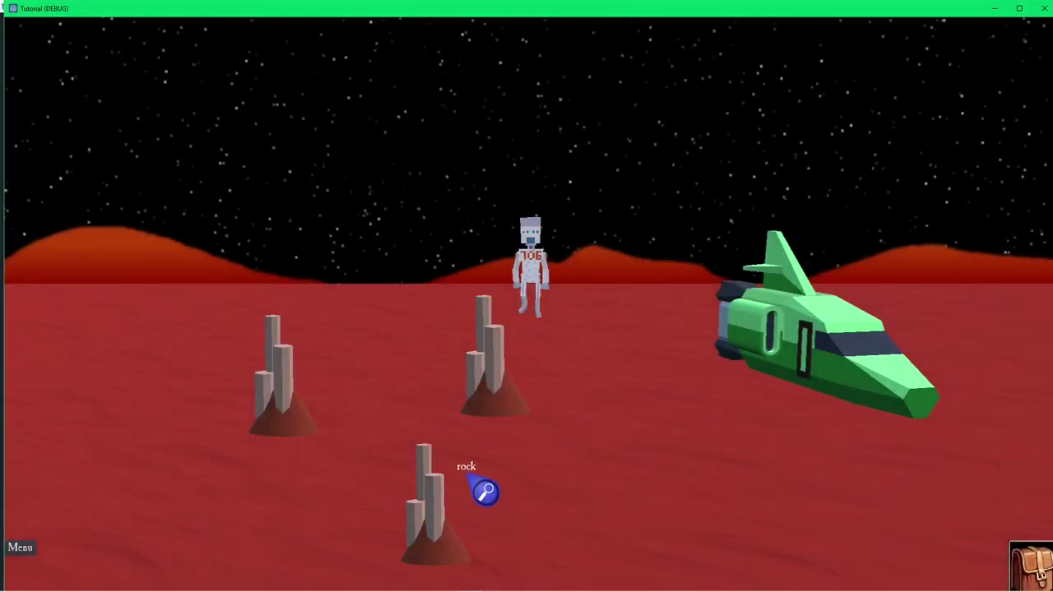
pyautogui.click(500, 471)
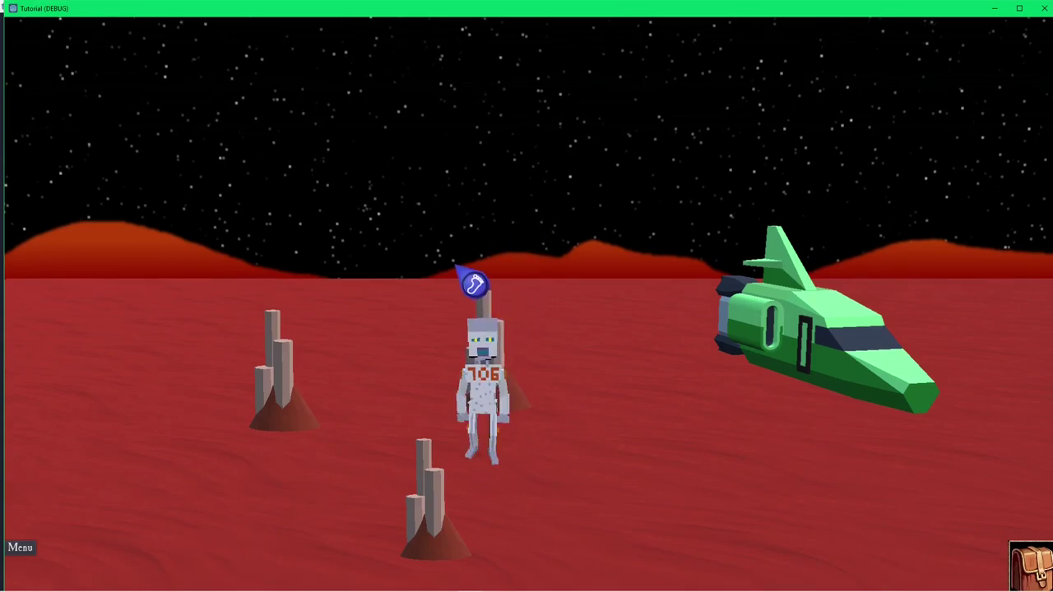
pyautogui.click(469, 309)
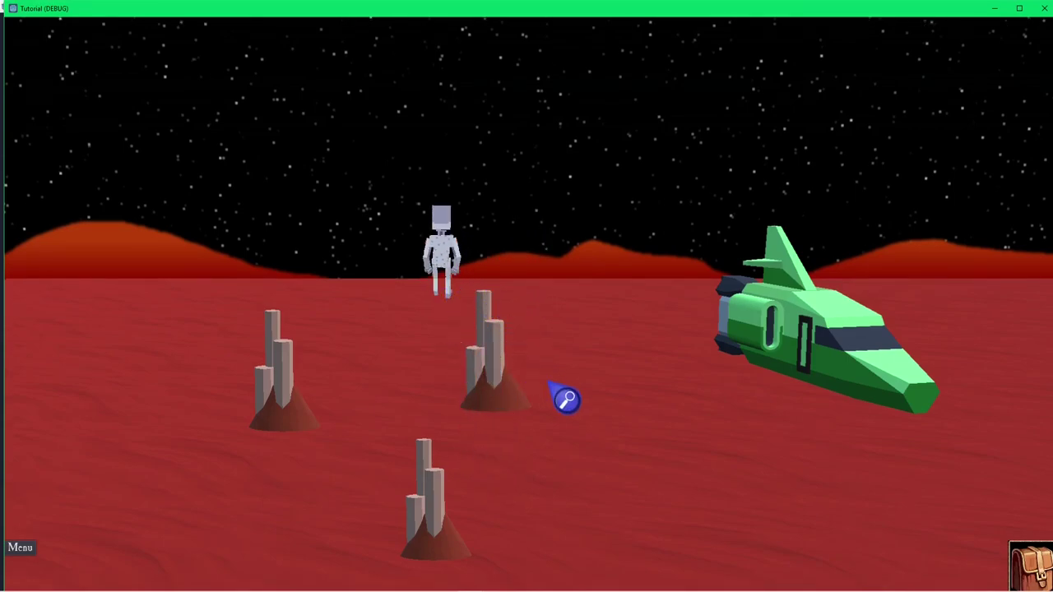
pyautogui.click(566, 402)
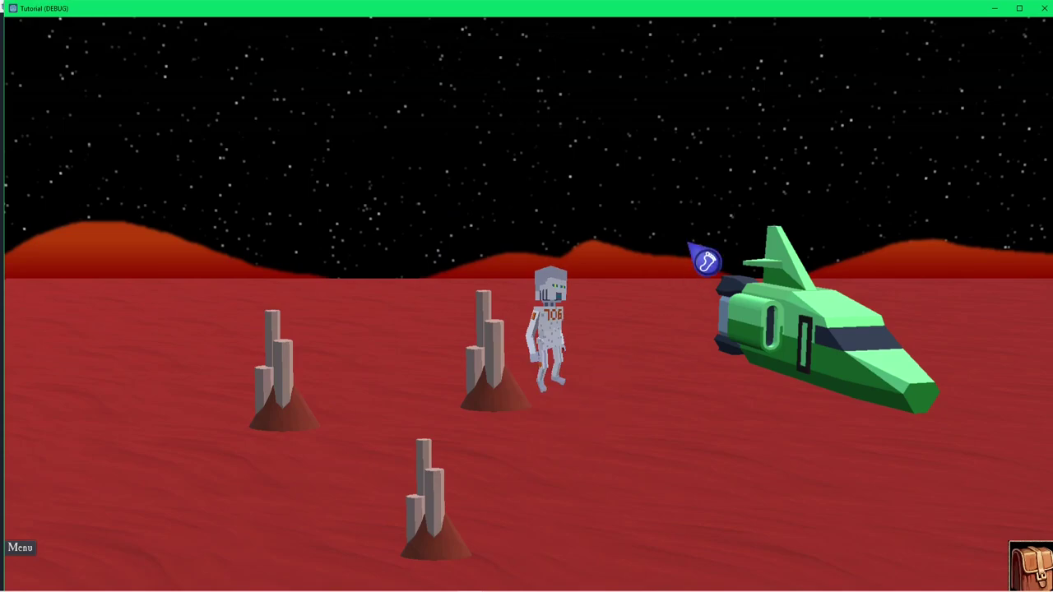
pyautogui.click(1045, 8)
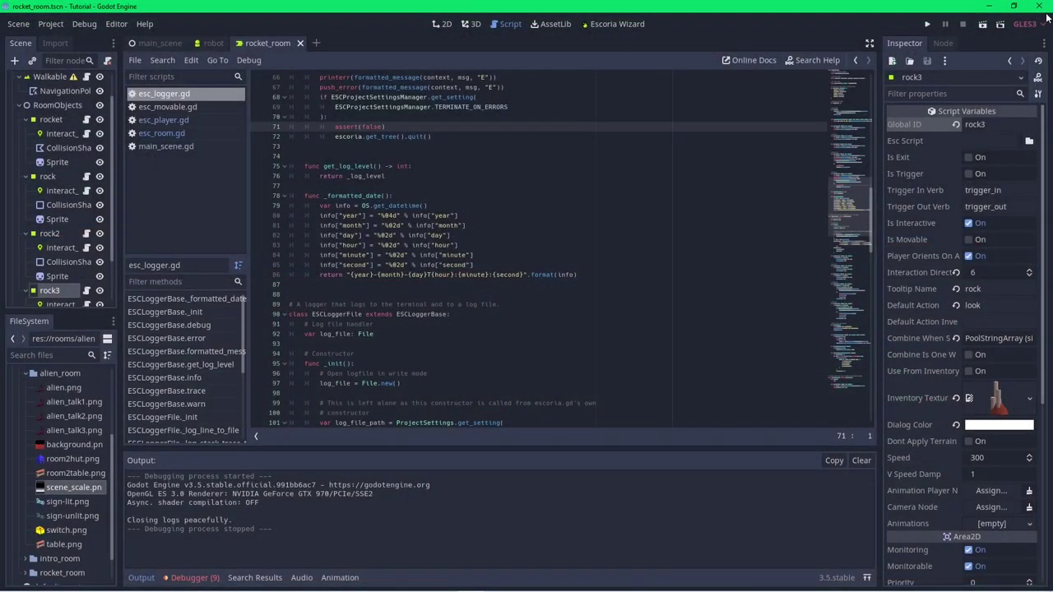
# In the 2D view, place a horizontal guide at the first rock's base at 777 px and set that rock's Z Index to 777
pyautogui.click(443, 24)
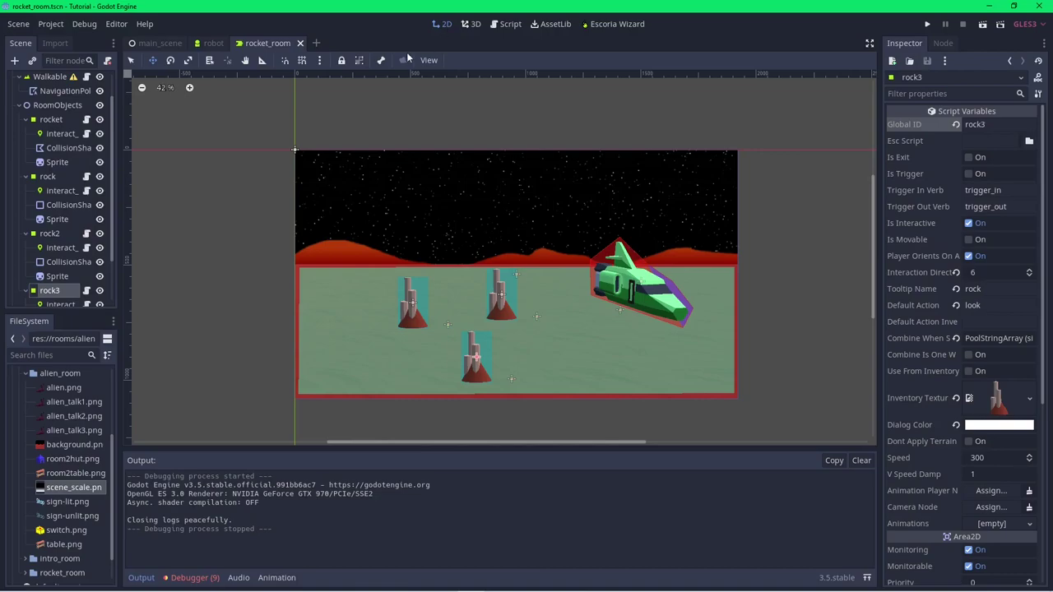
pyautogui.click(51, 183)
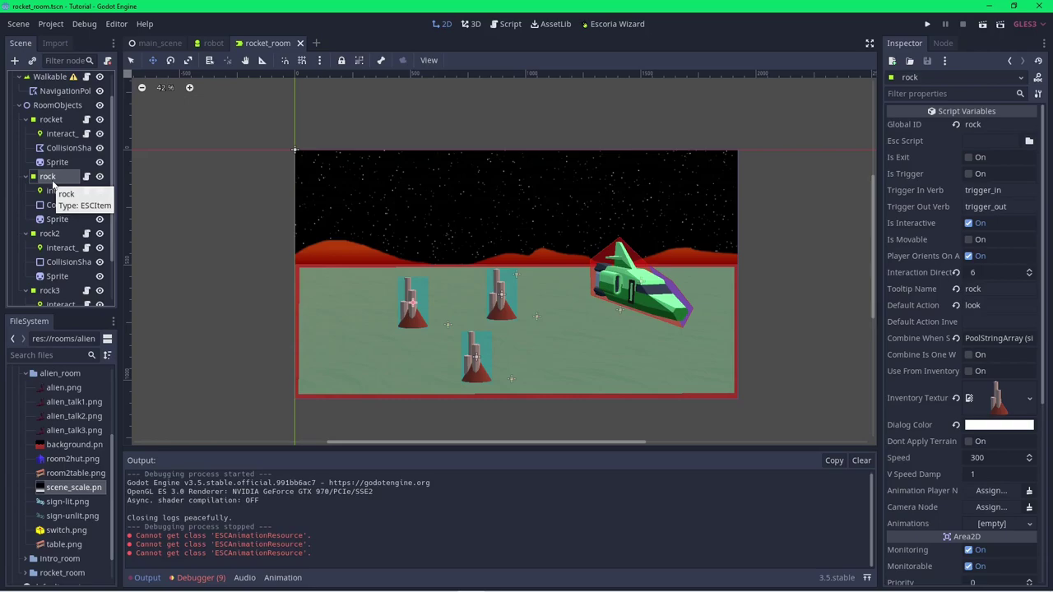
pyautogui.moveTo(387, 74); pyautogui.dragTo(389, 328)
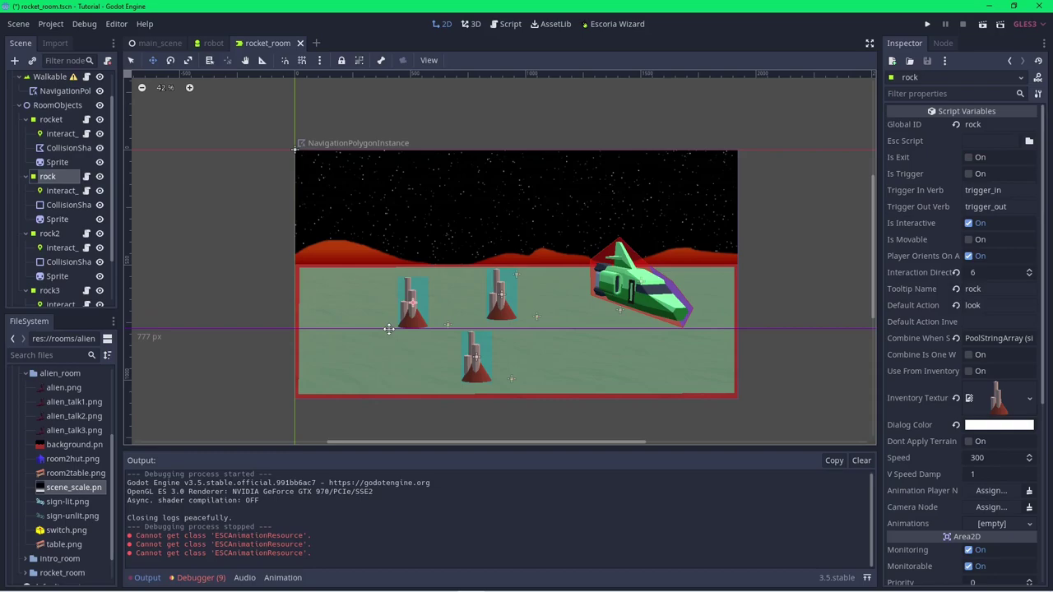
pyautogui.moveTo(389, 328); pyautogui.dragTo(389, 328)
pyautogui.scroll(-6, 971, 384)
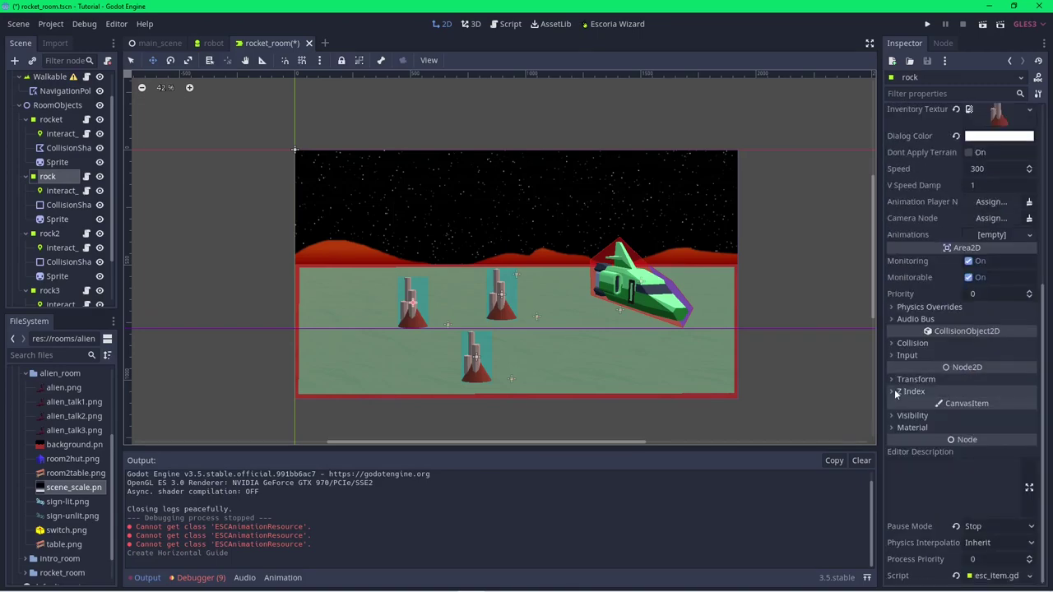
pyautogui.click(895, 392)
pyautogui.click(976, 404)
pyautogui.write('777')
pyautogui.press('Return')
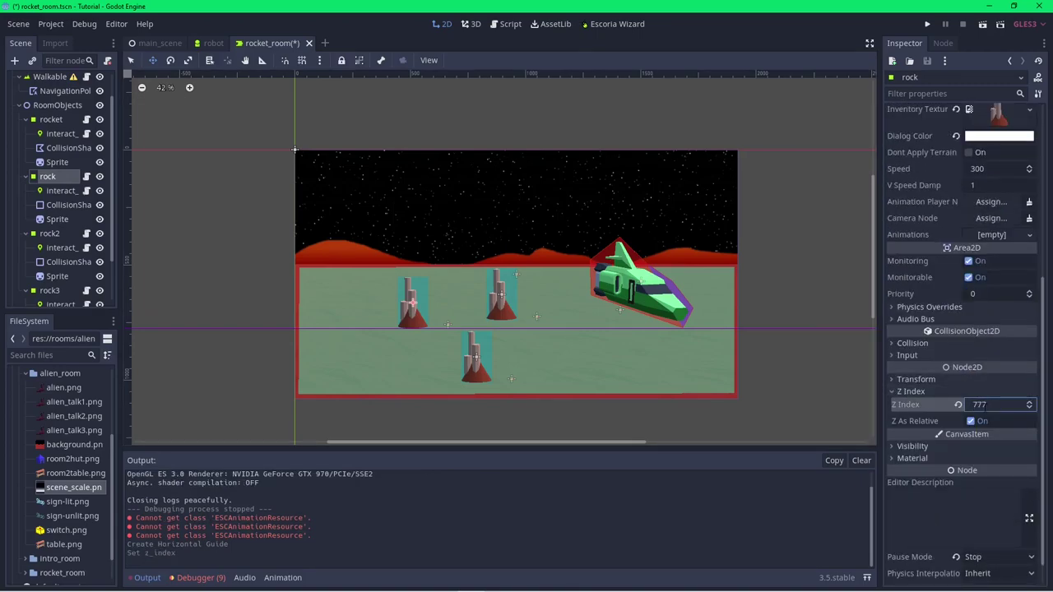
# Move the horizontal guide to the base of rock2 and set rock2's Z Index to 737
pyautogui.click(49, 233)
pyautogui.moveTo(129, 331); pyautogui.dragTo(136, 320)
pyautogui.scroll(-6, 922, 449)
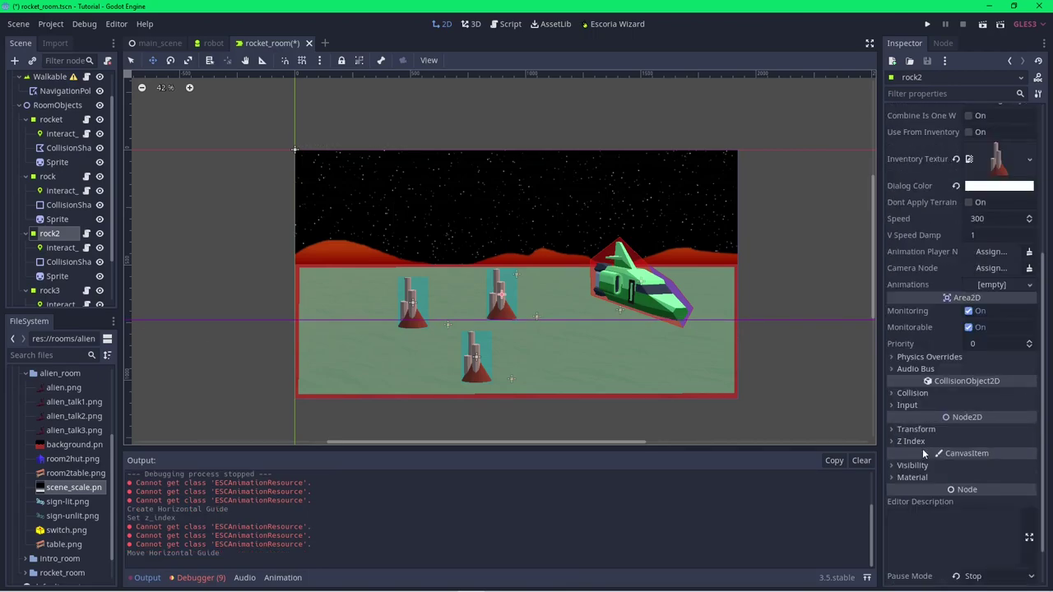
pyautogui.click(922, 444)
pyautogui.click(987, 455)
pyautogui.write('737')
pyautogui.press('Return')
# Move the horizontal guide to the base of rock3 and set rock3's Z Index to 1010
pyautogui.click(49, 290)
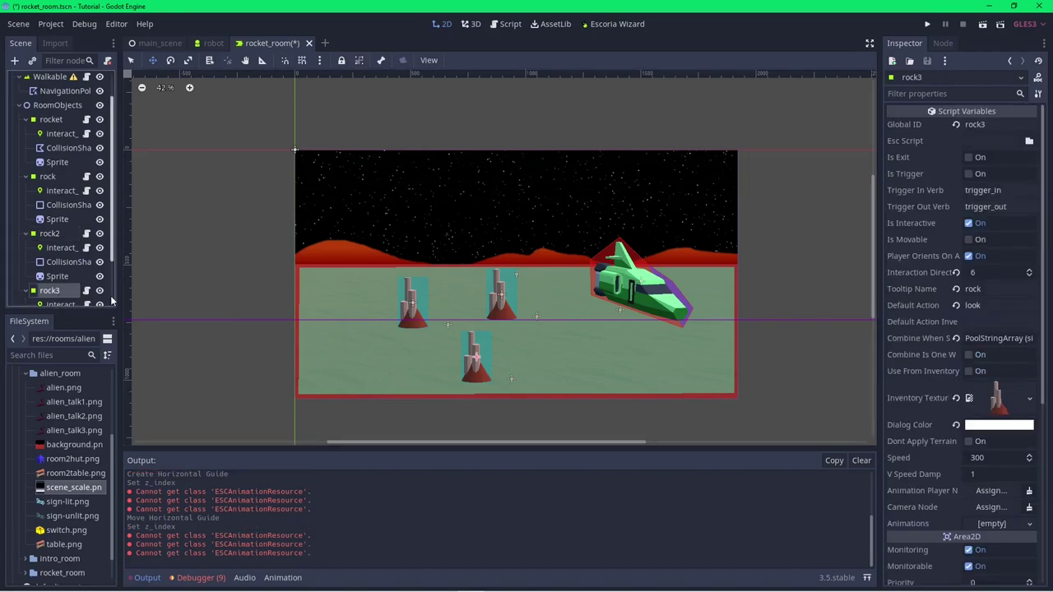
pyautogui.moveTo(129, 319); pyautogui.dragTo(139, 383)
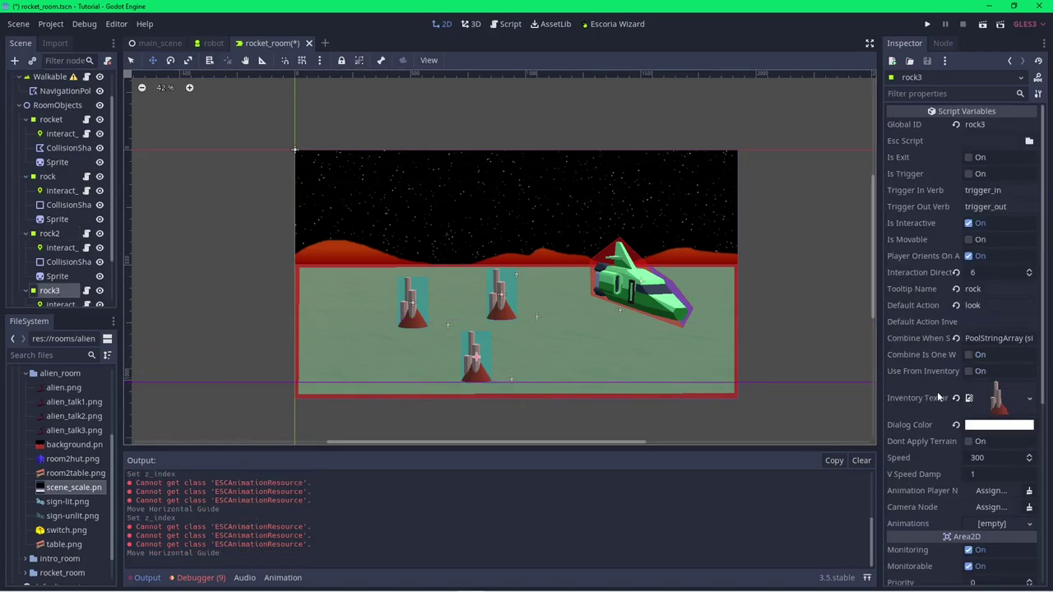
pyautogui.scroll(-5, 934, 391)
pyautogui.click(896, 393)
pyautogui.click(979, 403)
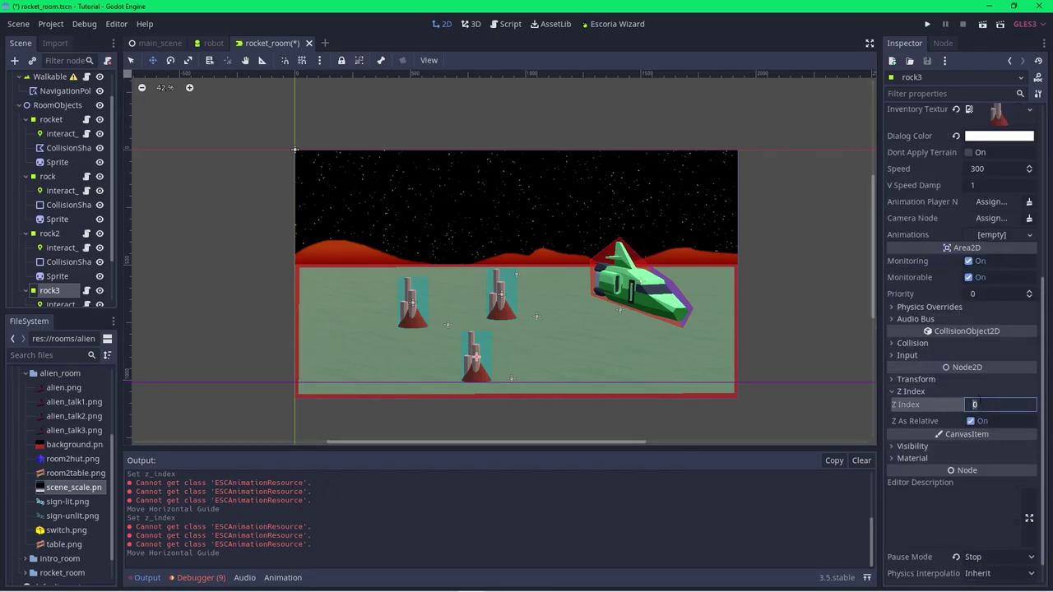
# Run the room again, walk the robot behind and in front of the rocks to test the Z Index layering, and close the game
pyautogui.click(983, 25)
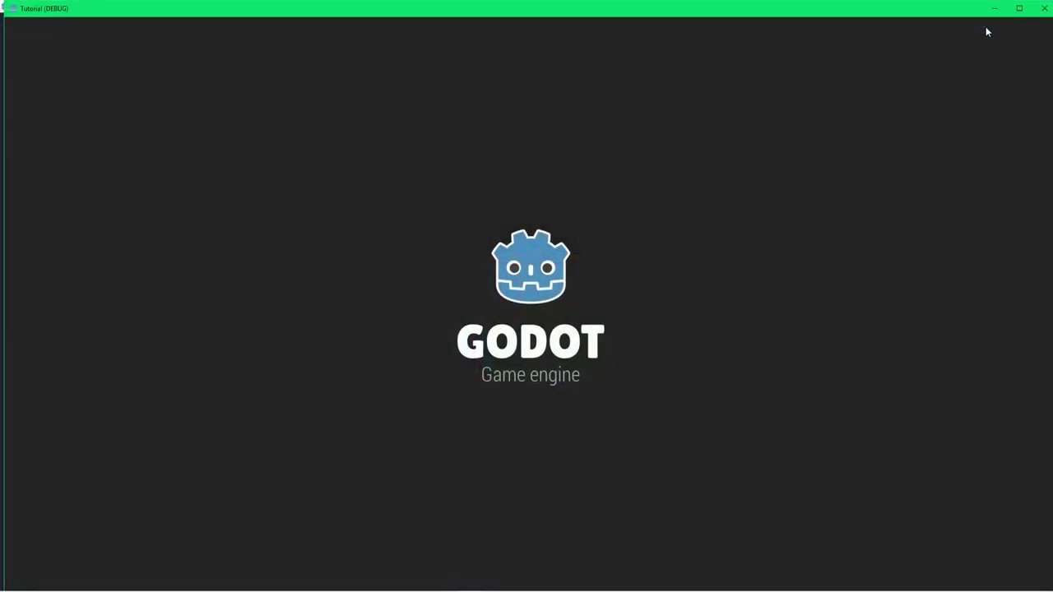
pyautogui.click(442, 367)
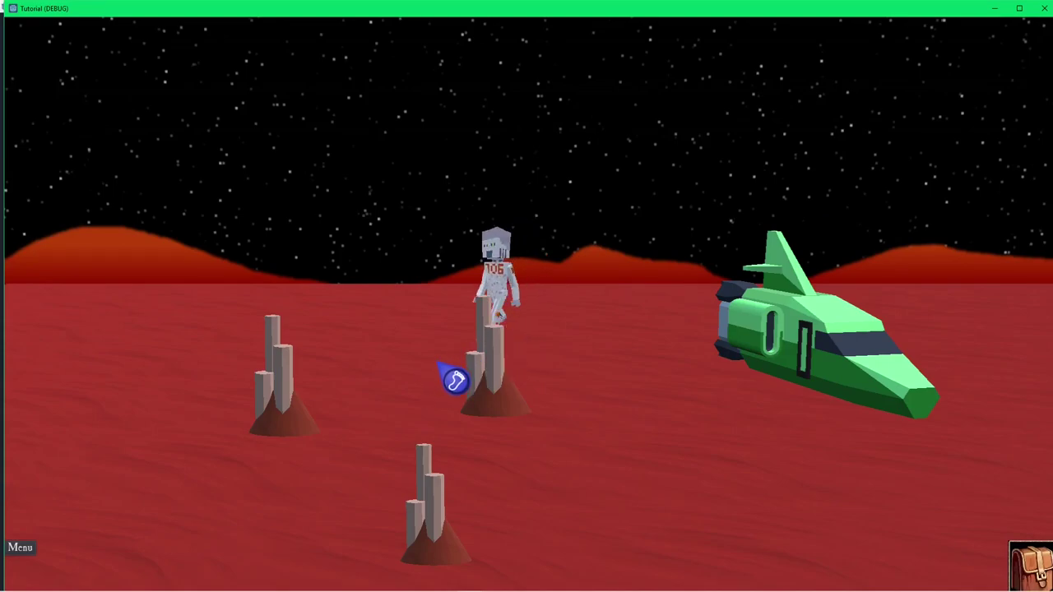
pyautogui.click(576, 378)
pyautogui.click(490, 461)
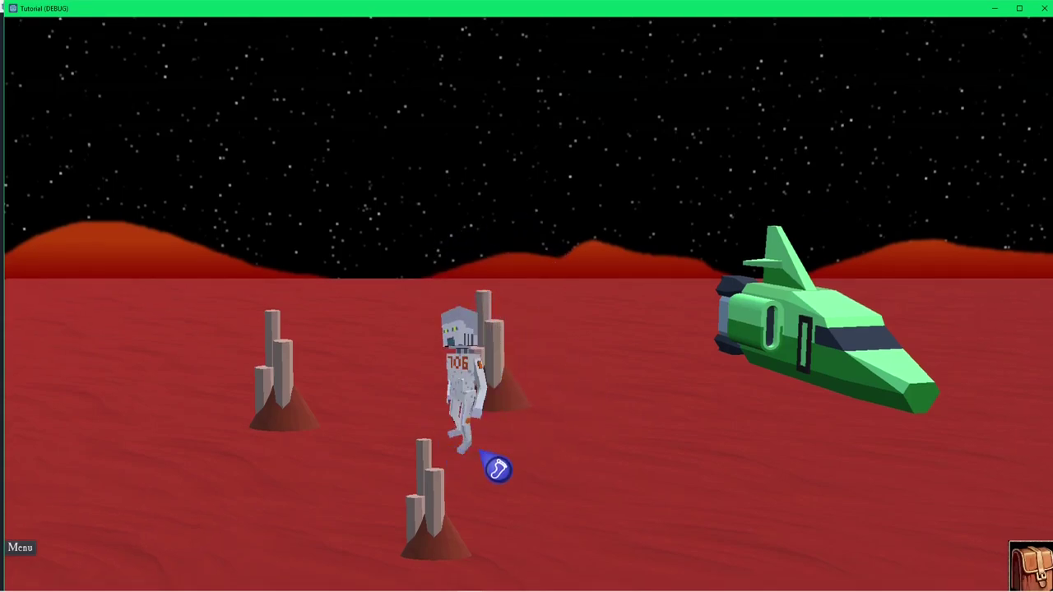
pyautogui.click(540, 275)
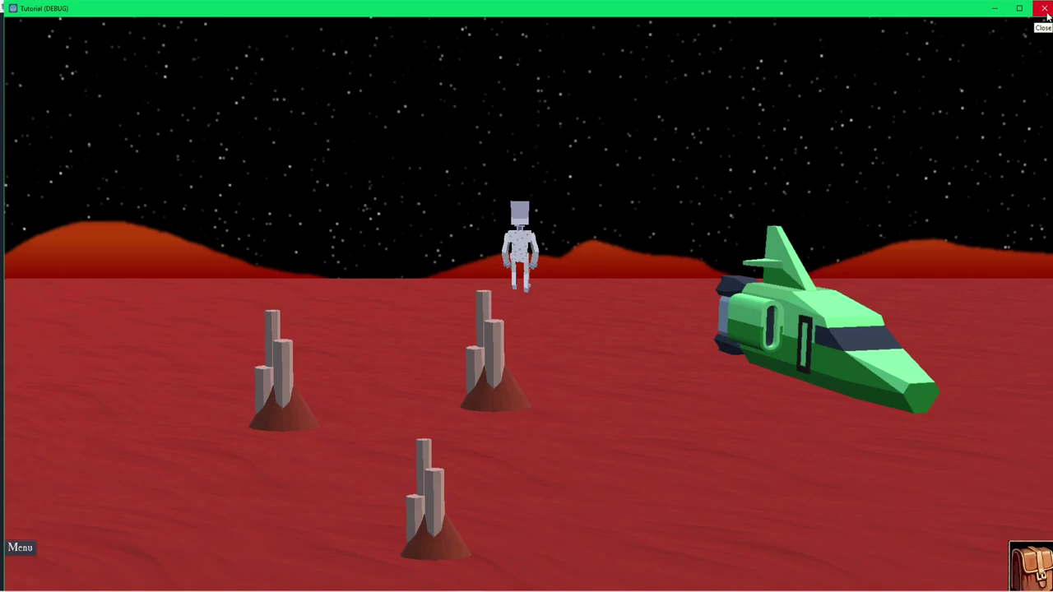
pyautogui.click(1044, 9)
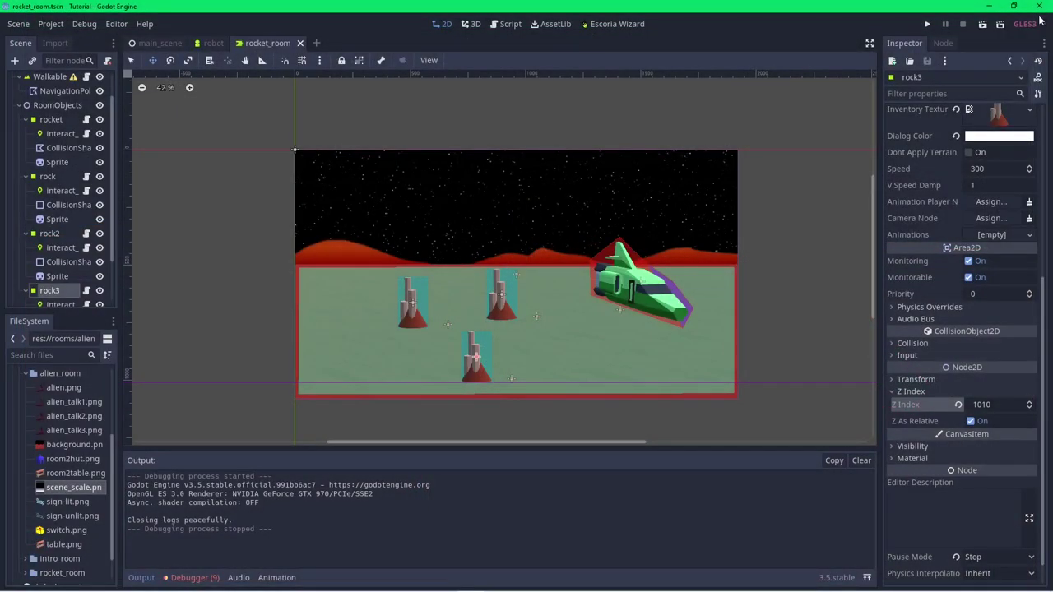
# Cut small rectangular holes in rocket_room's NavigationPolygonInstance around the bases of the three rocks
pyautogui.scroll(2, 95, 190)
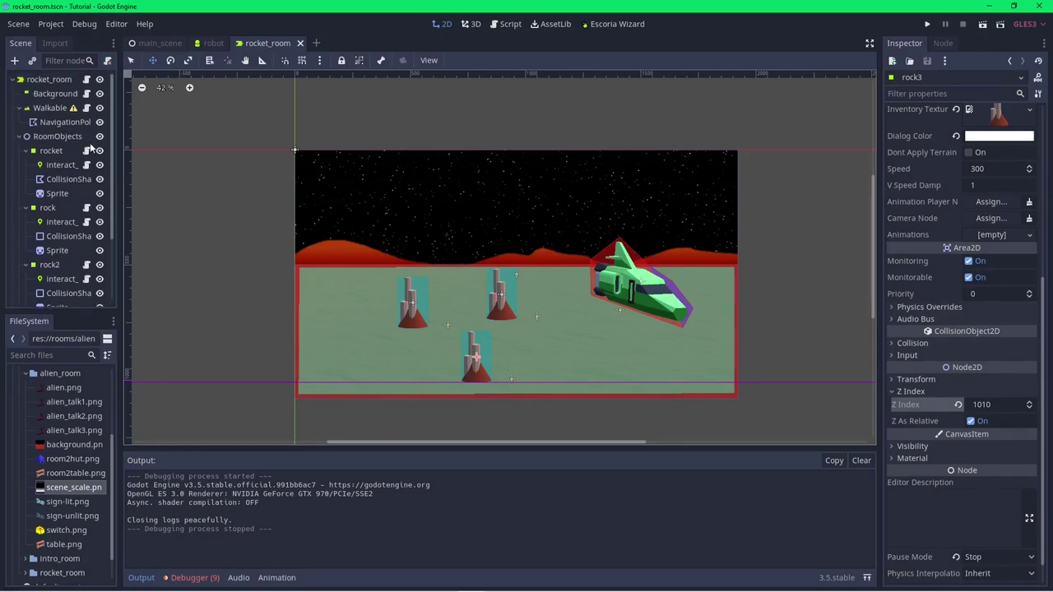
pyautogui.click(58, 122)
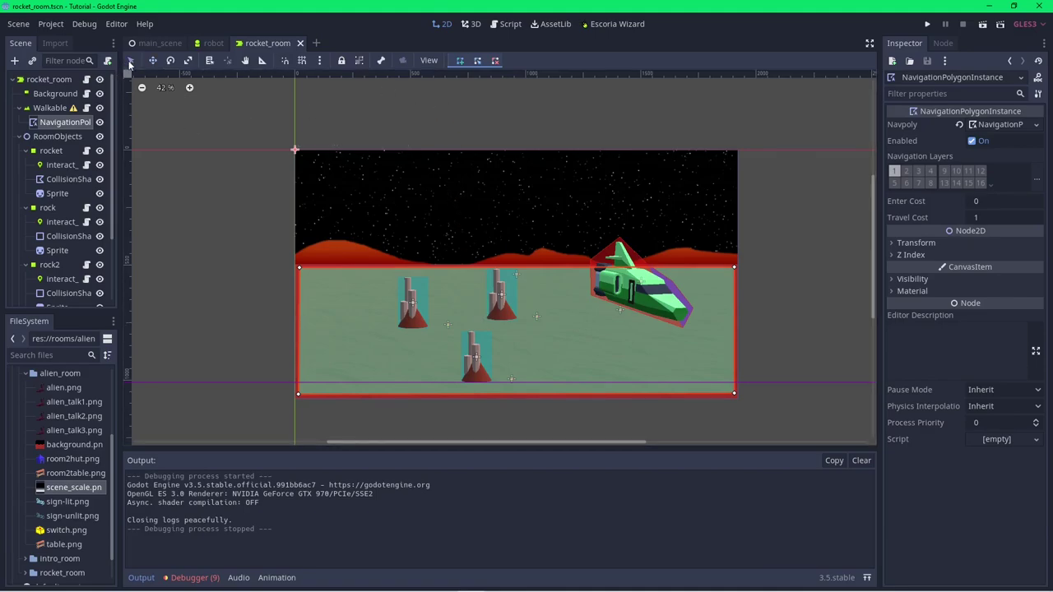
pyautogui.click(460, 62)
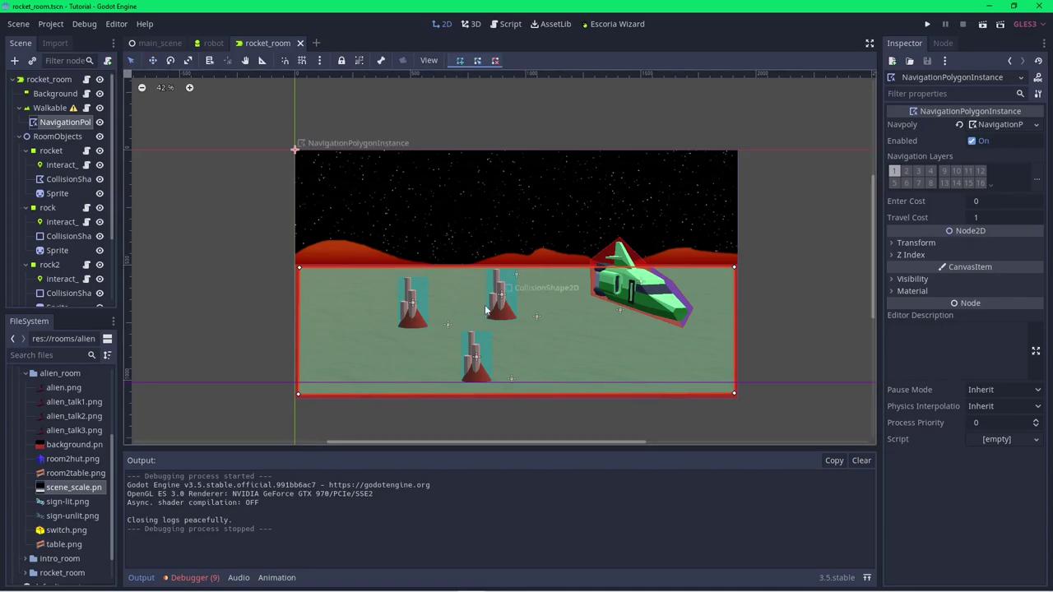
pyautogui.click(483, 313)
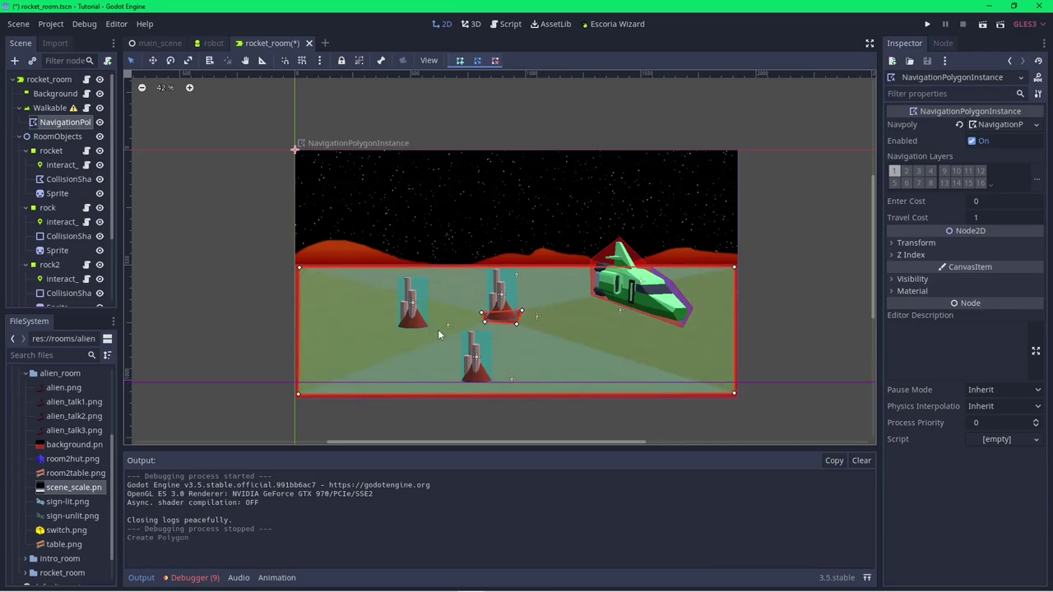
pyautogui.click(391, 314)
pyautogui.click(392, 331)
pyautogui.click(391, 314)
pyautogui.click(456, 374)
pyautogui.click(457, 387)
pyautogui.click(496, 388)
pyautogui.click(497, 375)
pyautogui.click(456, 374)
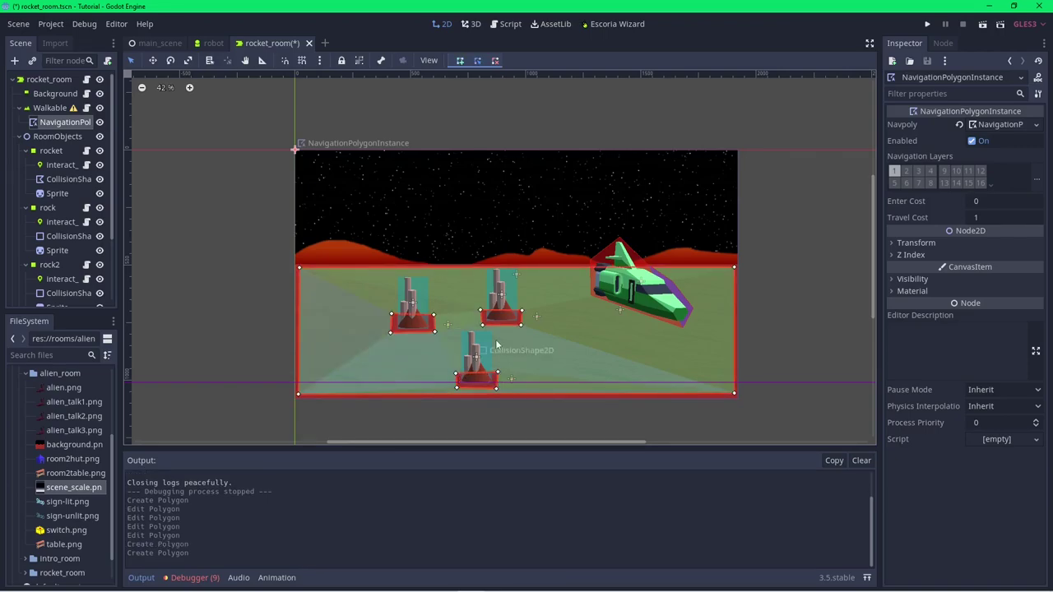
# Pull the four outer corners of the navigation polygon inward from the edges of the room's ground
pyautogui.moveTo(734, 267); pyautogui.dragTo(718, 269)
pyautogui.moveTo(734, 393); pyautogui.dragTo(717, 381)
pyautogui.moveTo(299, 393); pyautogui.dragTo(310, 381)
pyautogui.moveTo(298, 267); pyautogui.dragTo(313, 272)
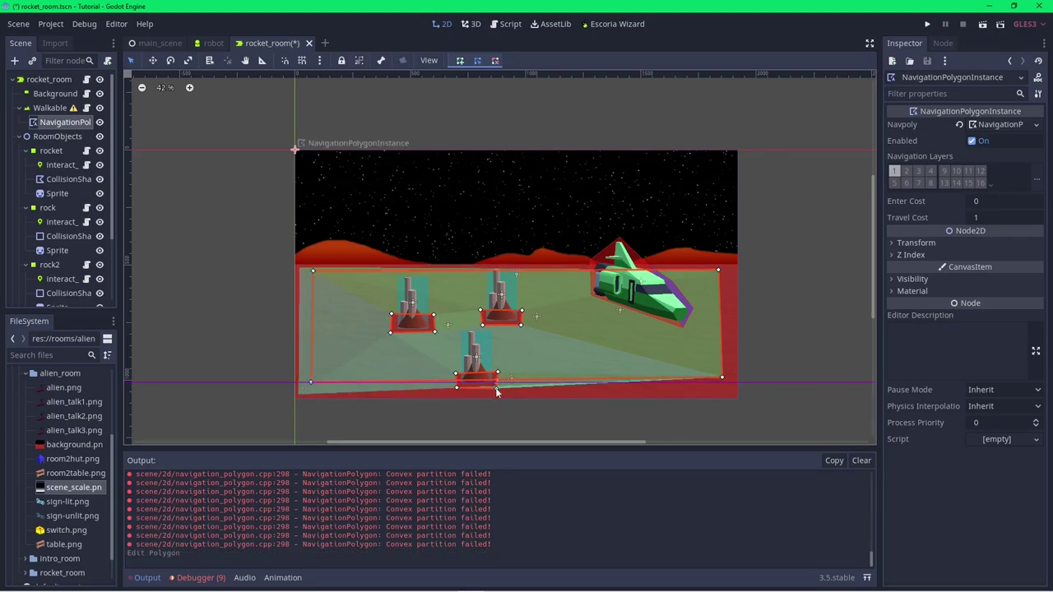
# Reshape the hole around rock3's base and lower the navigation outline's bottom-right corner so the hole fits inside the walkable area
pyautogui.rightClick(495, 387)
pyautogui.rightClick(456, 386)
pyautogui.click(500, 380)
pyautogui.moveTo(494, 380)
pyautogui.mouseDown()
pyautogui.moveTo(451, 380)
pyautogui.moveTo(499, 384)
pyautogui.mouseUp()
pyautogui.moveTo(720, 378); pyautogui.dragTo(720, 393)
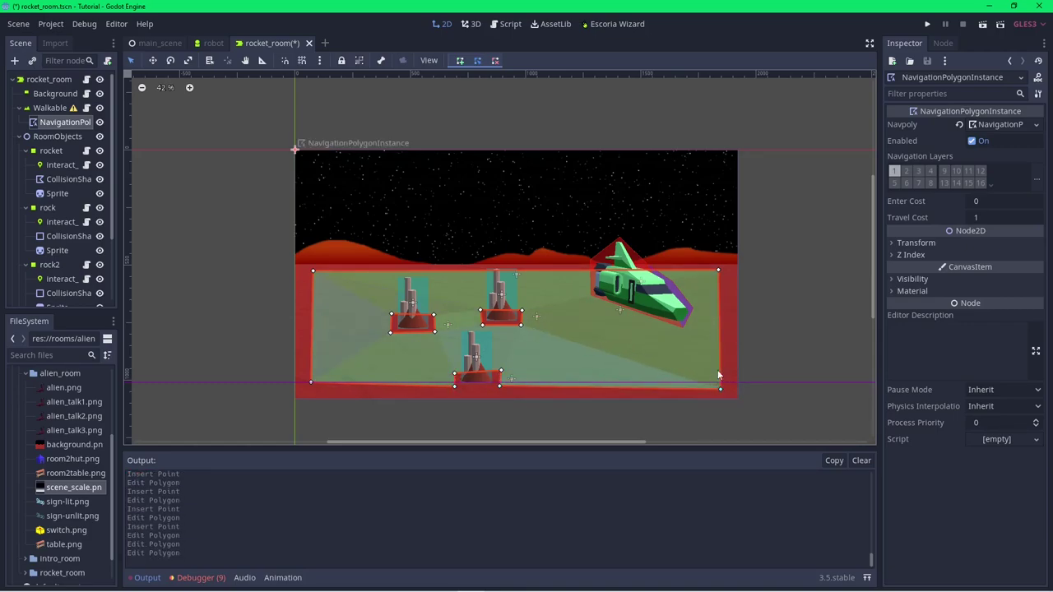
# Run the room, walk the robot around the rocks to test the navigation holes, and close the game
pyautogui.click(982, 25)
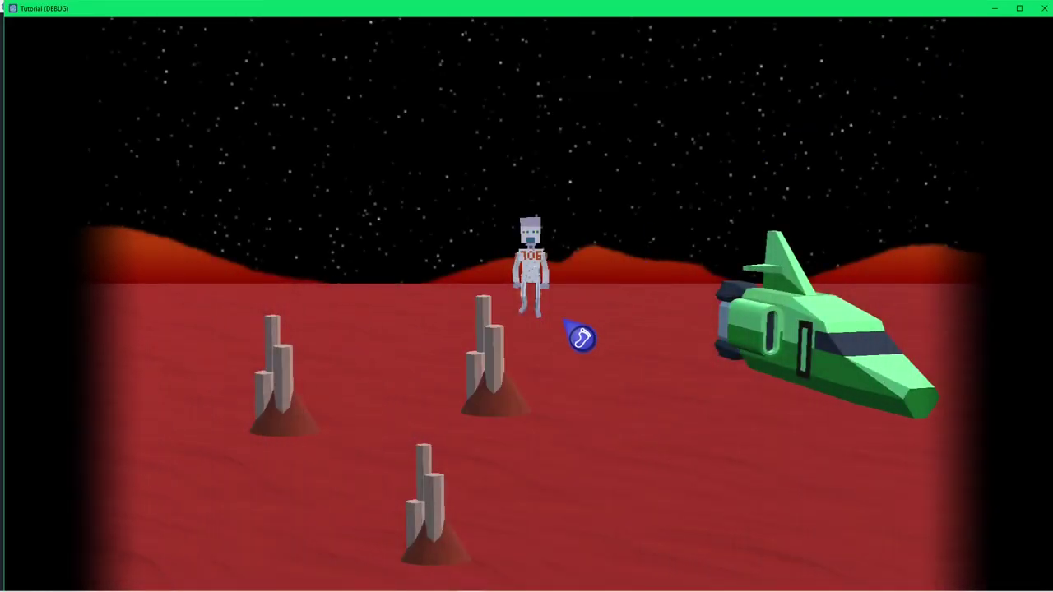
pyautogui.click(491, 472)
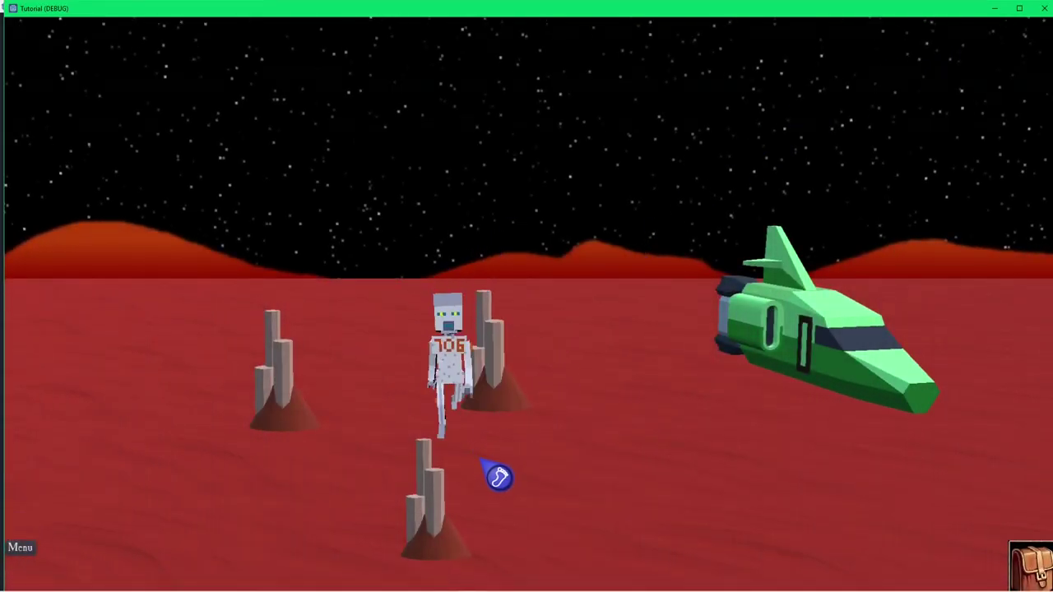
pyautogui.click(540, 308)
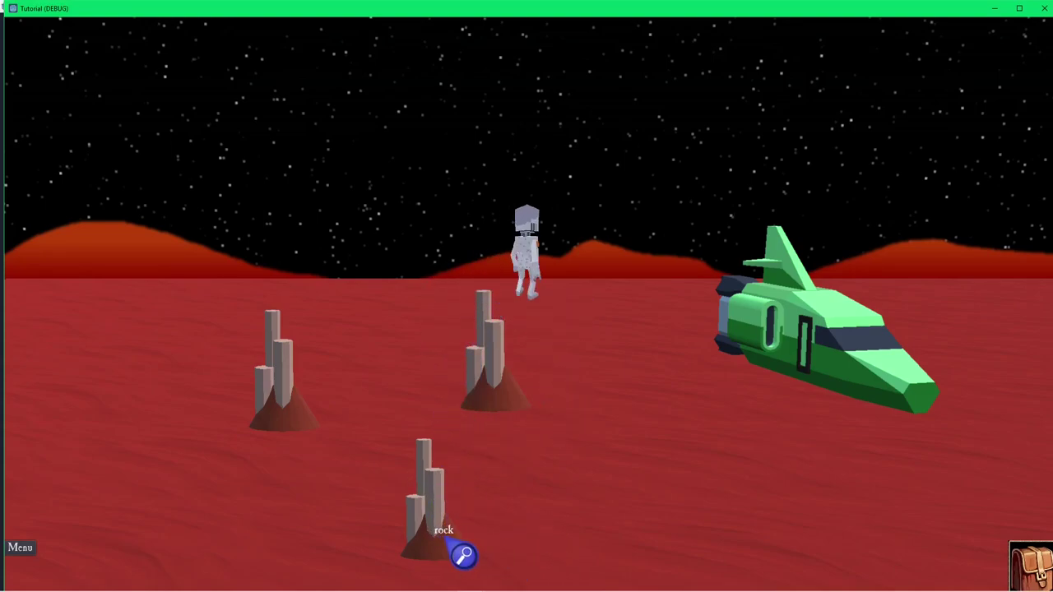
pyautogui.click(541, 541)
pyautogui.click(464, 341)
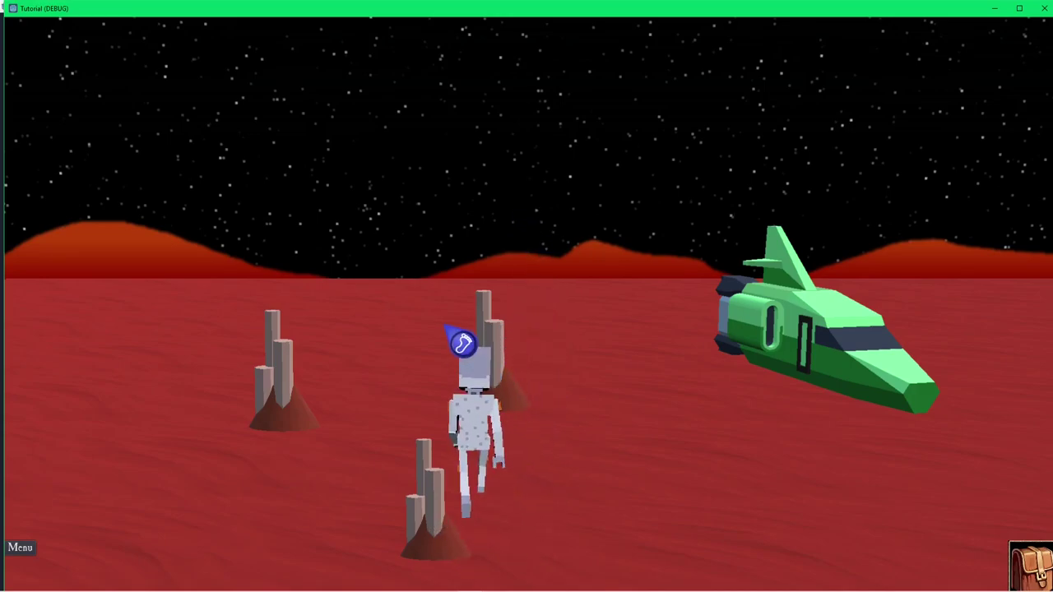
pyautogui.click(518, 421)
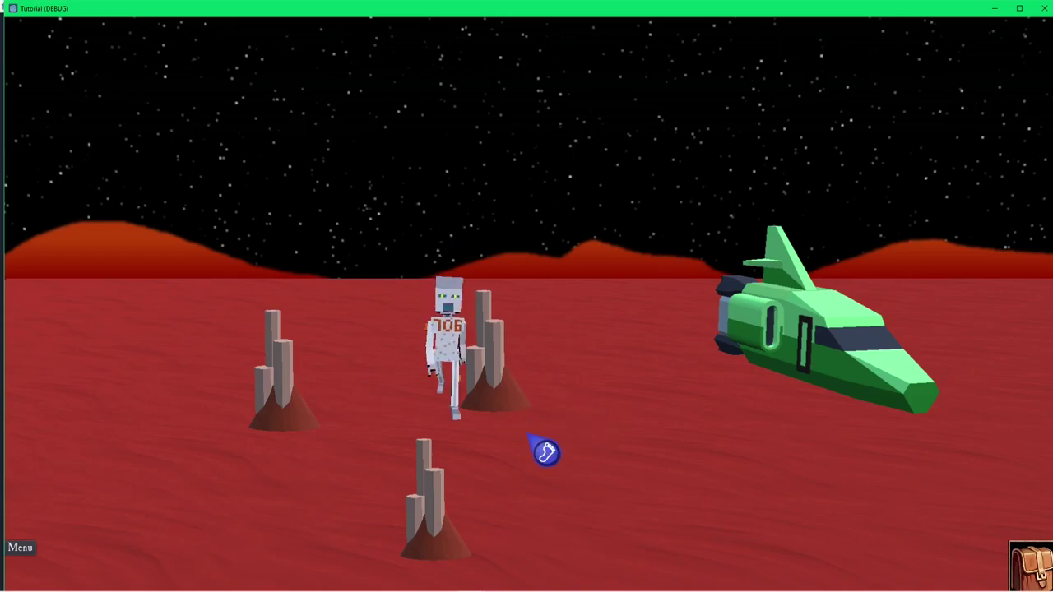
pyautogui.click(1043, 9)
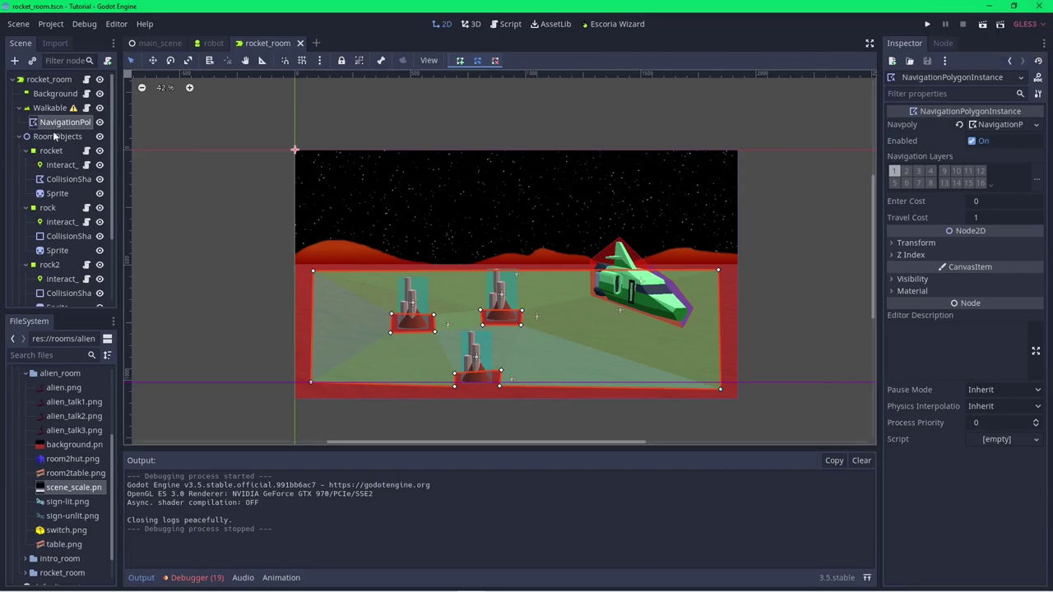
# Move rocket_room's StartPos to the open ground between rock2 and the rocket
pyautogui.scroll(-3, 54, 173)
pyautogui.click(48, 294)
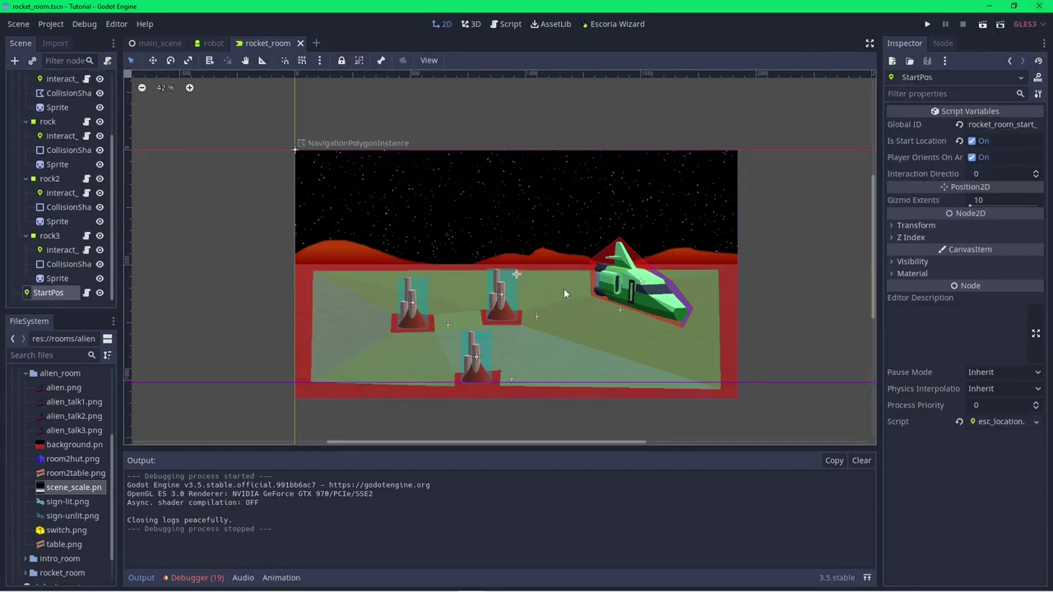
pyautogui.moveTo(529, 283); pyautogui.dragTo(592, 323)
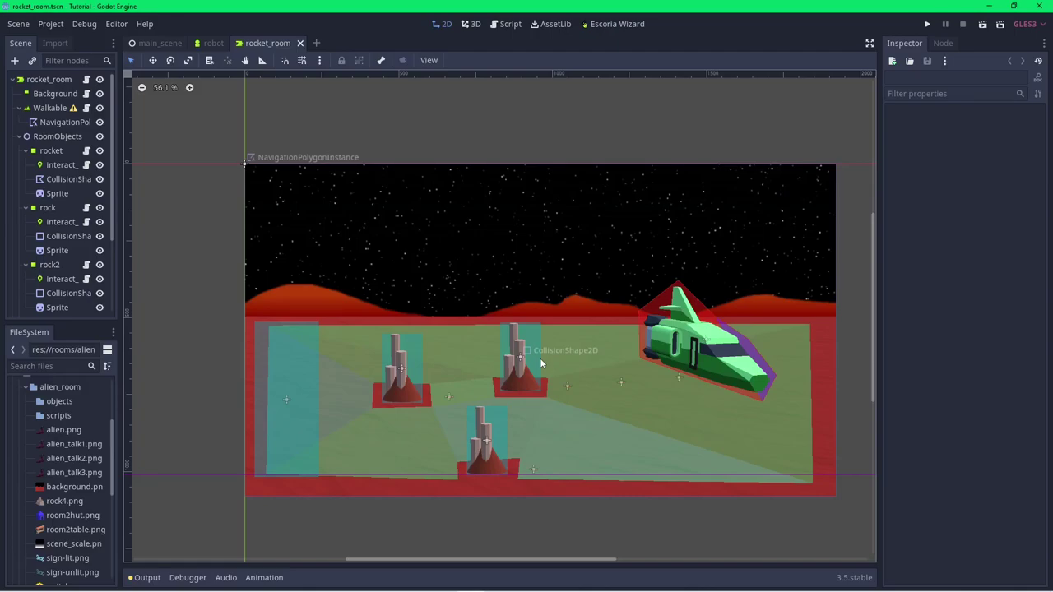
# In the Escoria Wizard's Room Creator, name a new room alien_room, choose robot.scn as player scene, and enable the alien_room.esc script
pyautogui.click(617, 24)
pyautogui.click(493, 257)
pyautogui.click(384, 138)
pyautogui.write('alien_room')
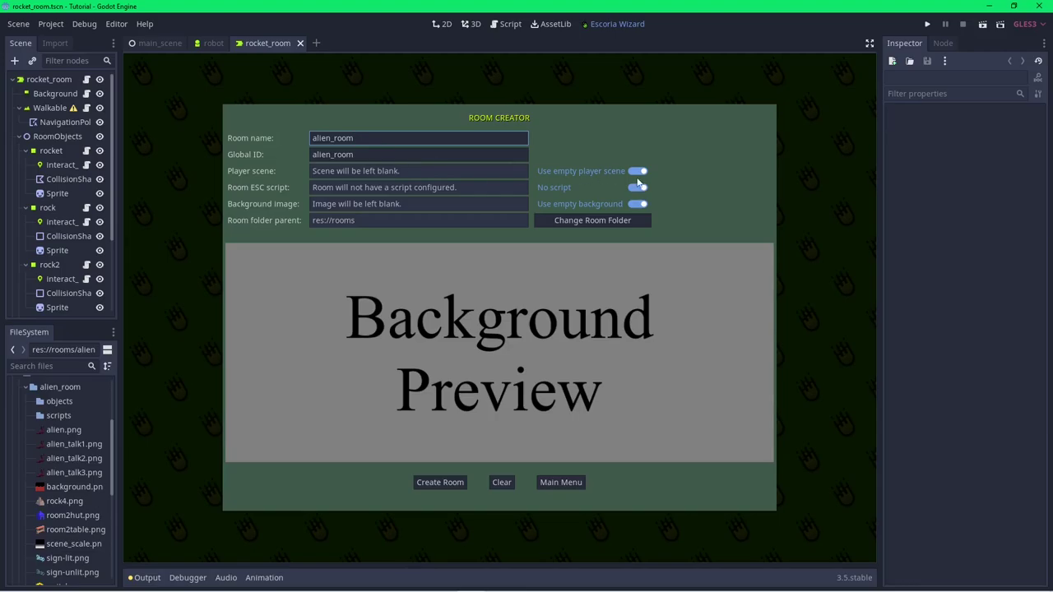
pyautogui.click(640, 171)
pyautogui.doubleClick(433, 199)
pyautogui.click(632, 189)
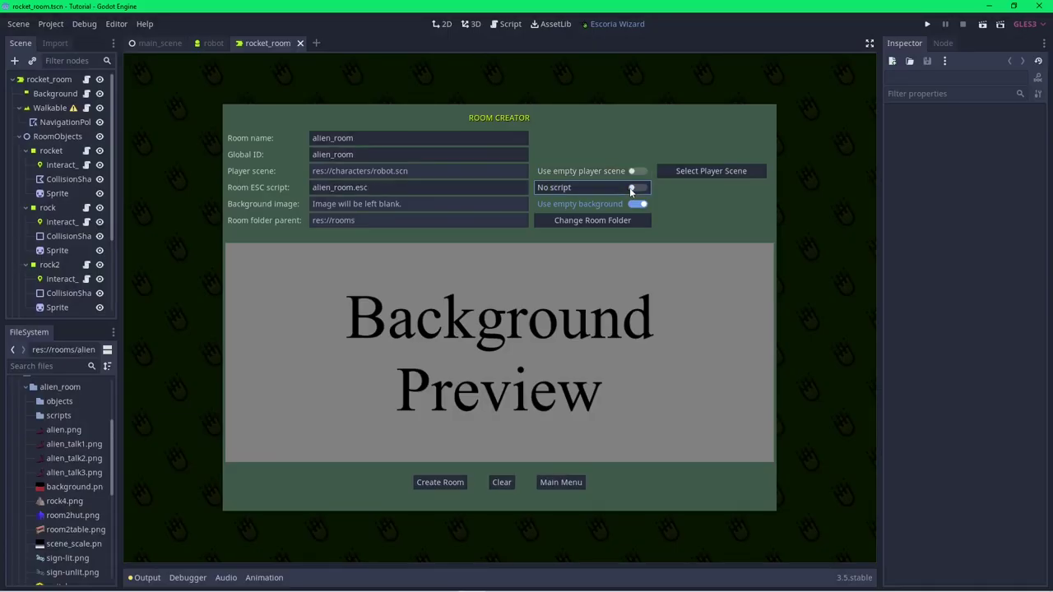
# Use res://rooms/alien_room/background.png as the room's background image and create the room
pyautogui.click(632, 203)
pyautogui.doubleClick(422, 274)
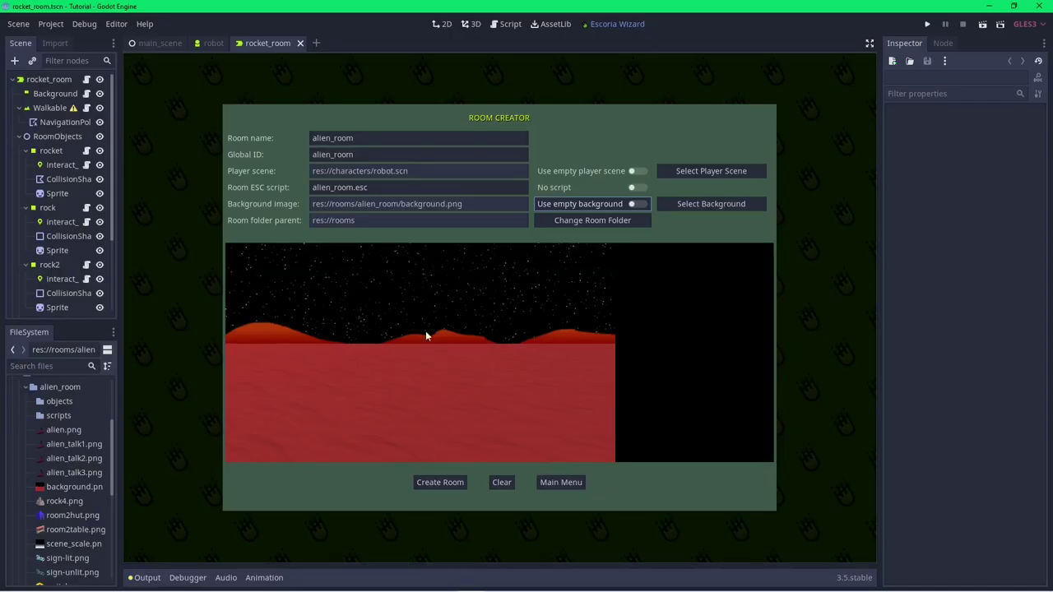
pyautogui.click(437, 482)
pyautogui.click(526, 311)
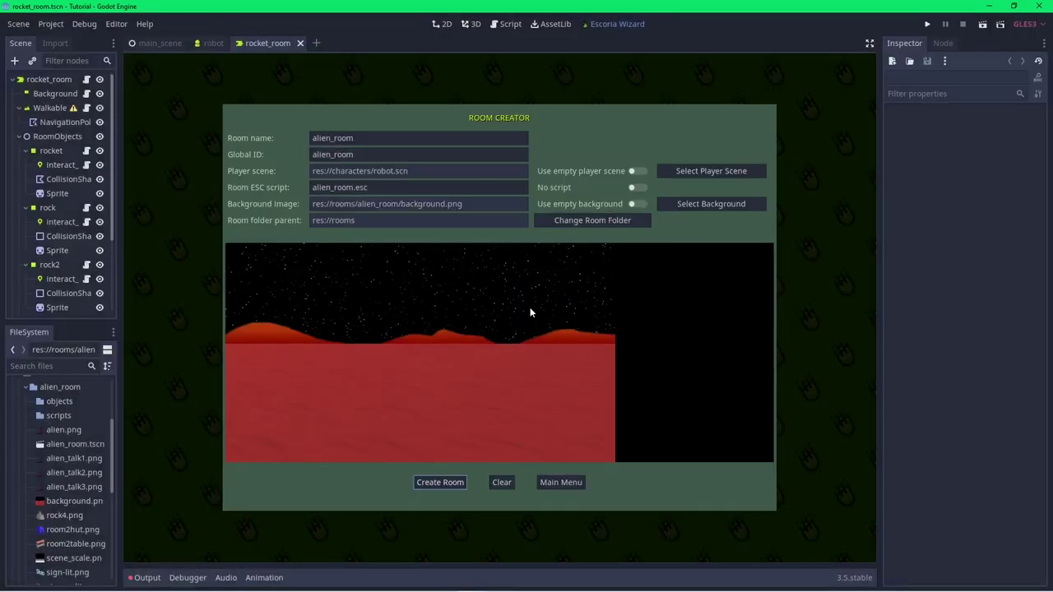
# Open the alien_room.tscn scene and move its StartPos to the upper-right part of the ground
pyautogui.scroll(-2, 66, 214)
pyautogui.scroll(2, 66, 214)
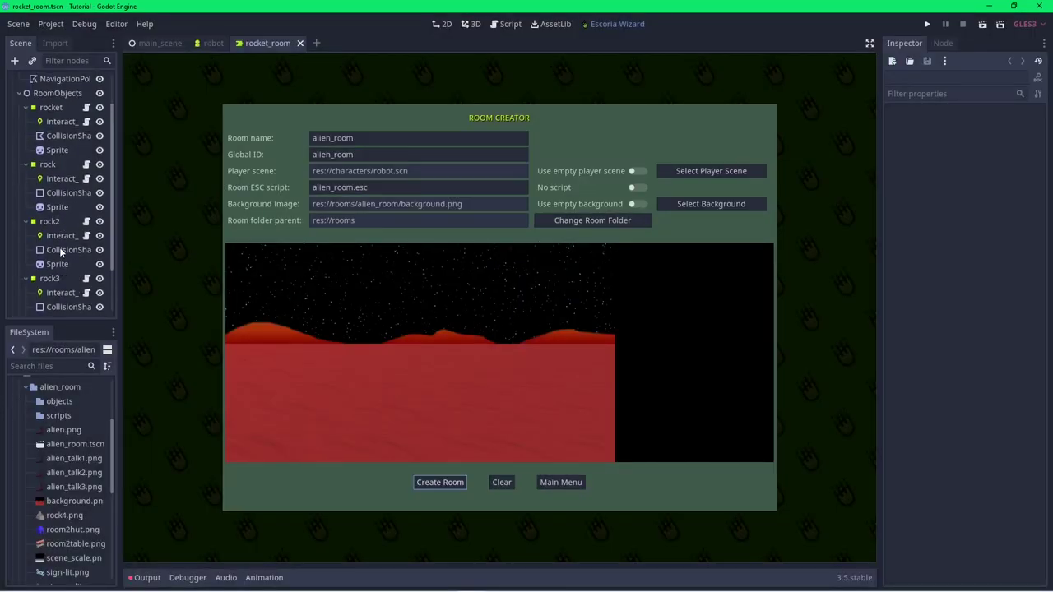
pyautogui.doubleClick(78, 444)
pyautogui.click(49, 151)
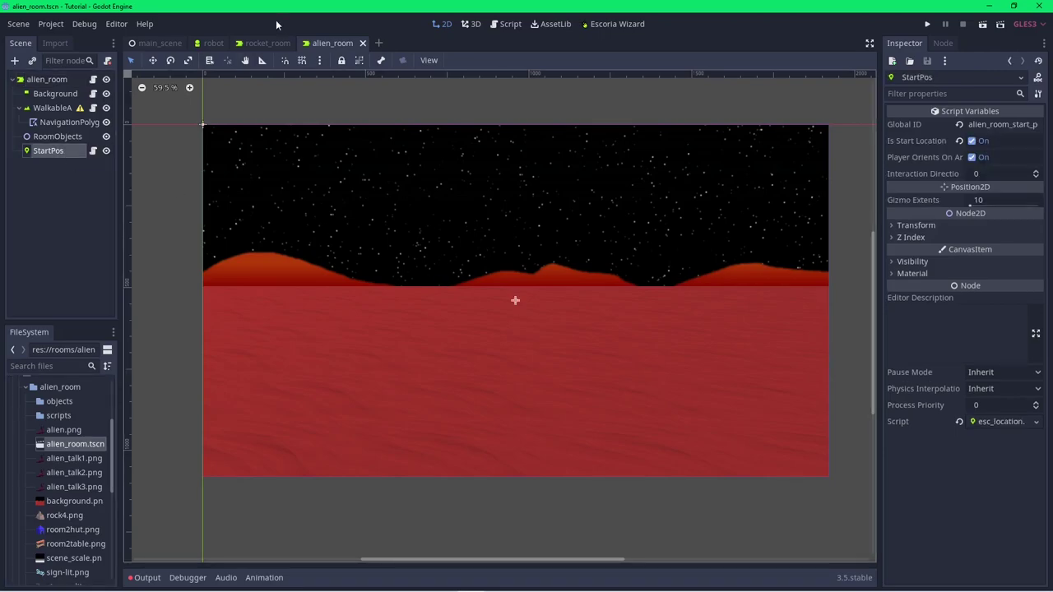
pyautogui.moveTo(644, 325); pyautogui.dragTo(780, 336)
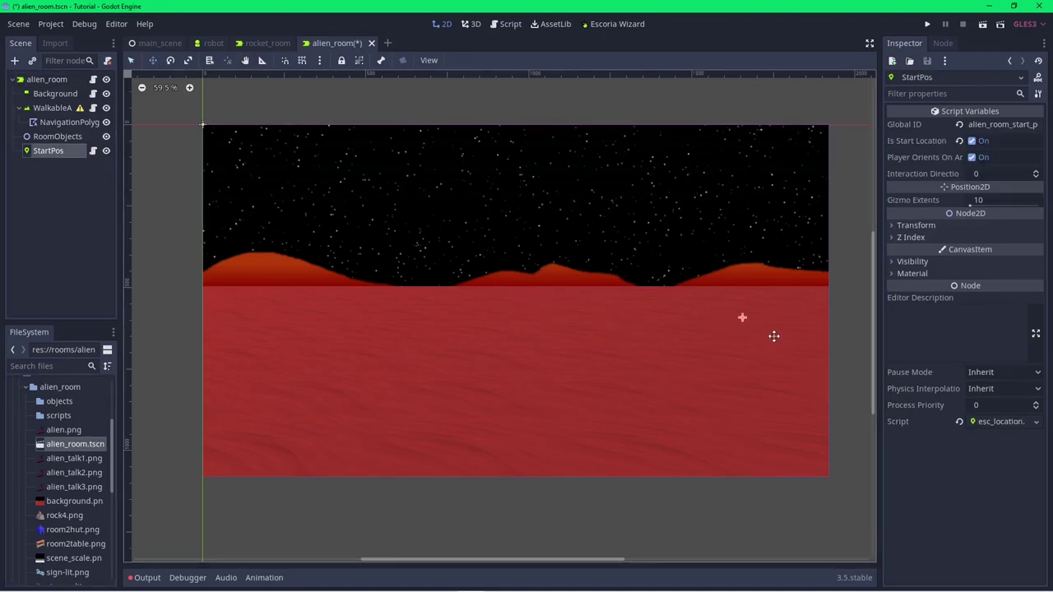
# Place room2hut.png on the left, room2table.png in front of it, and three rock4.png sprites in the lower corners of the room
pyautogui.moveTo(75, 530); pyautogui.dragTo(419, 392)
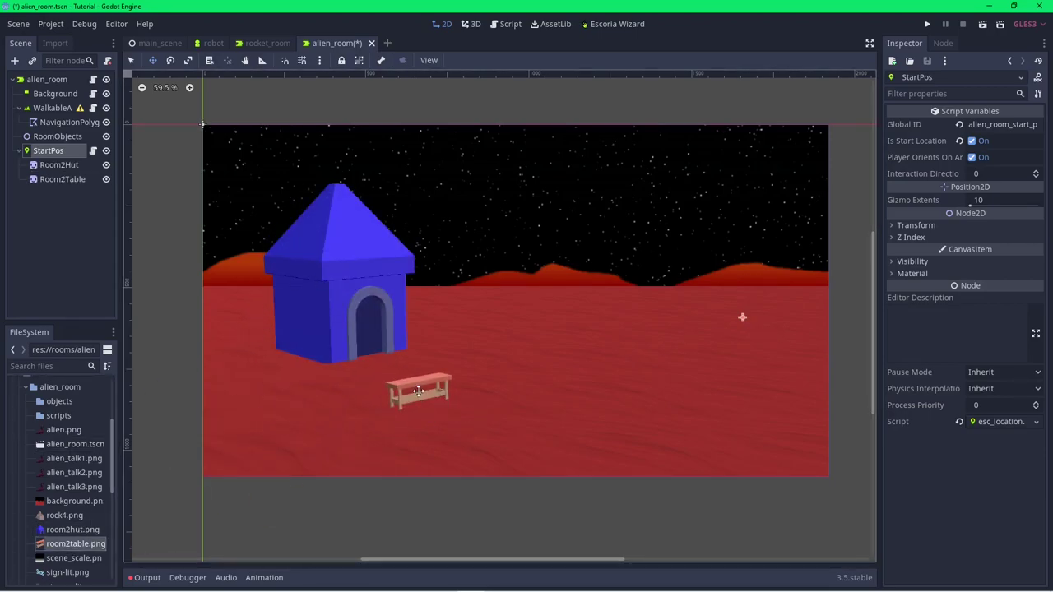
pyautogui.scroll(-2, 82, 493)
pyautogui.moveTo(64, 465); pyautogui.dragTo(707, 431)
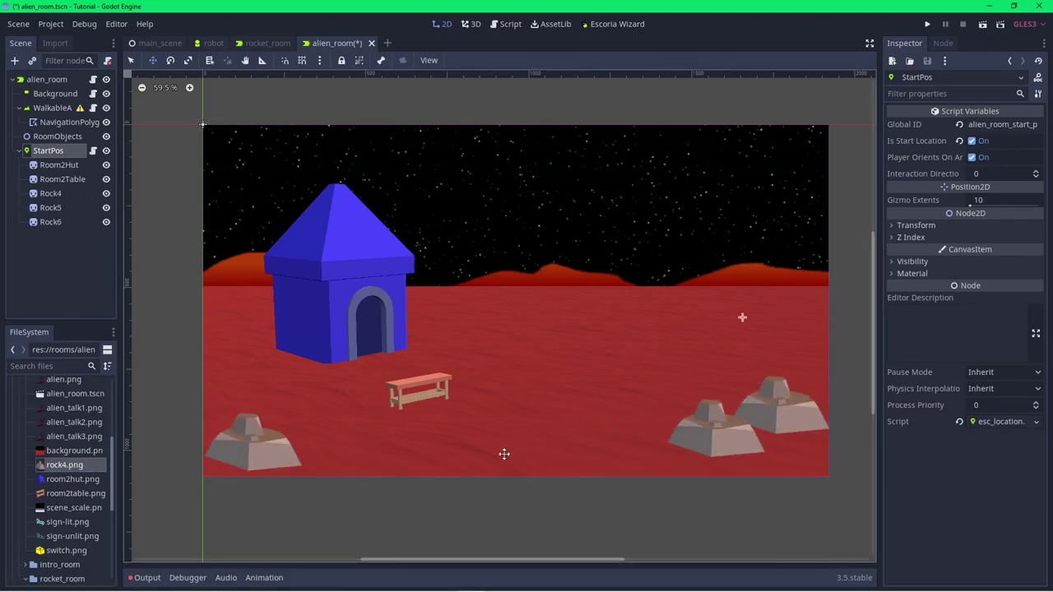
# Draw the outer outline of alien_room's NavigationPolygonInstance over the ground, passing along the rocks in both lower corners
pyautogui.click(78, 125)
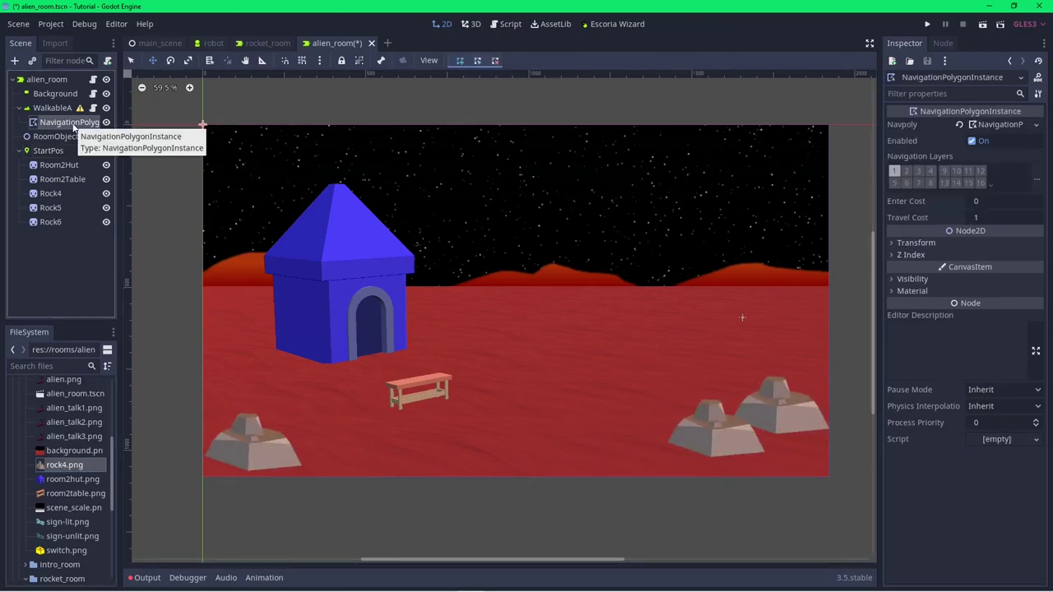
pyautogui.click(217, 297)
pyautogui.click(218, 419)
pyautogui.click(299, 431)
pyautogui.click(317, 456)
pyautogui.click(651, 458)
pyautogui.click(816, 385)
pyautogui.click(815, 291)
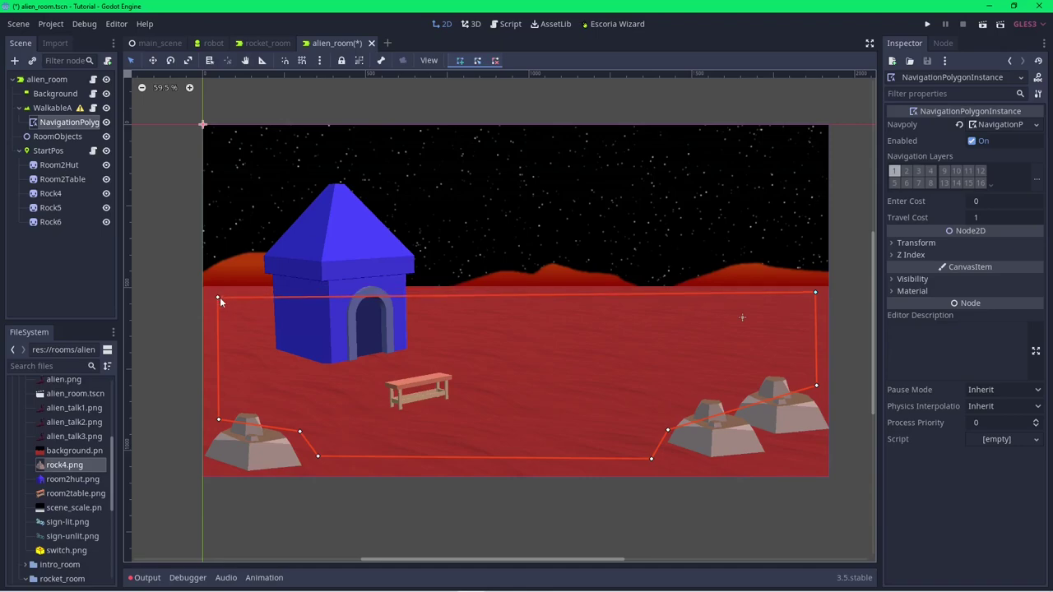
pyautogui.click(217, 297)
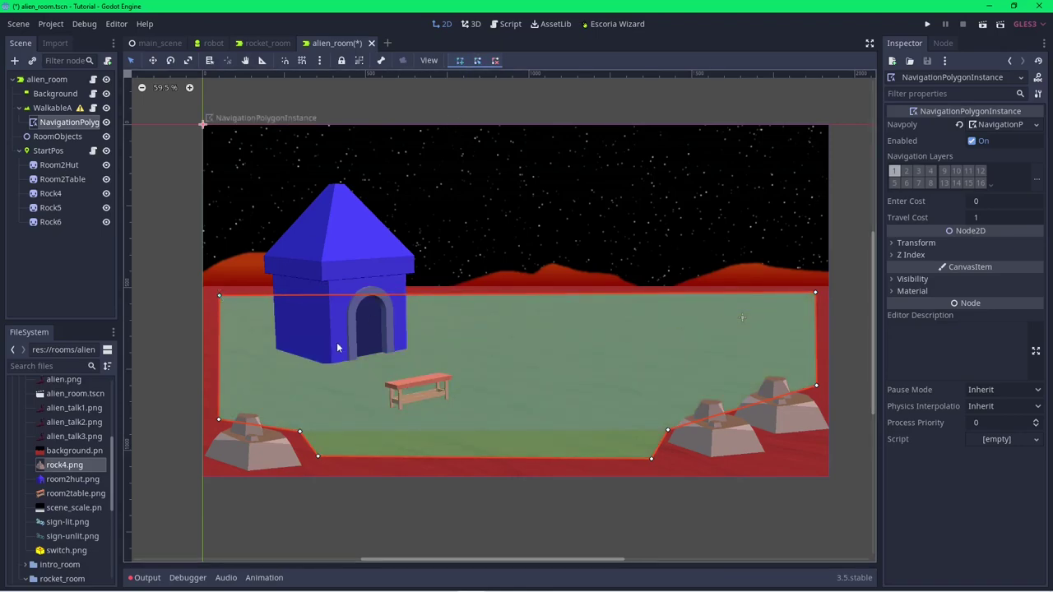
# Cut a hole in the navigation polygon around the hut's base and stretch it to enclose the table as well
pyautogui.click(270, 348)
pyautogui.click(418, 332)
pyautogui.click(269, 331)
pyautogui.click(268, 349)
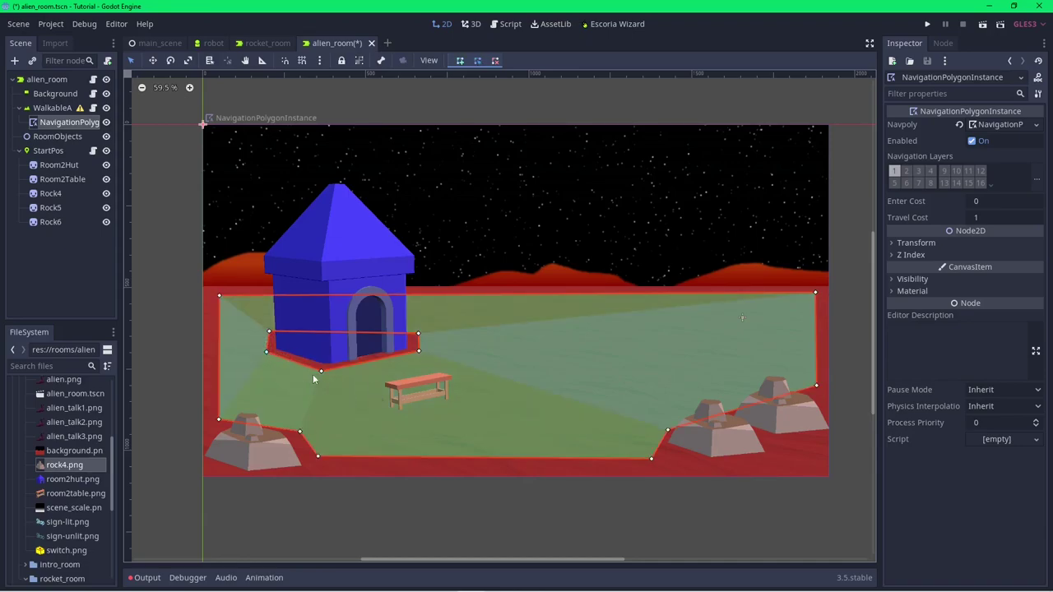
pyautogui.moveTo(337, 367); pyautogui.dragTo(398, 417)
pyautogui.moveTo(409, 384); pyautogui.dragTo(463, 399)
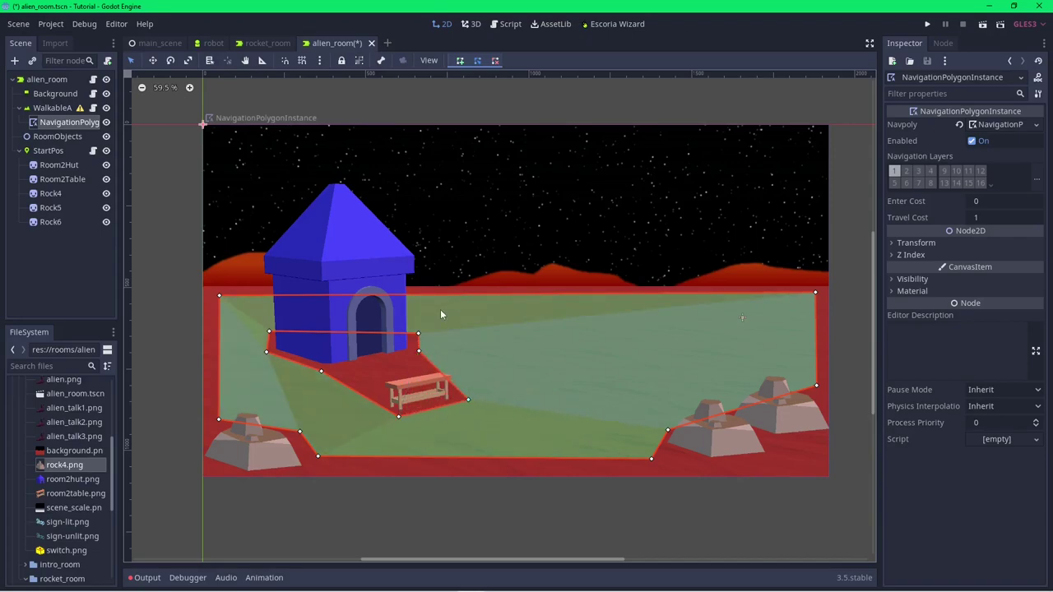
# Assign scene_scale.png to the WalkableArea's Scales and set Scale Min to 0.8 and Scale Max to 1.5
pyautogui.click(53, 107)
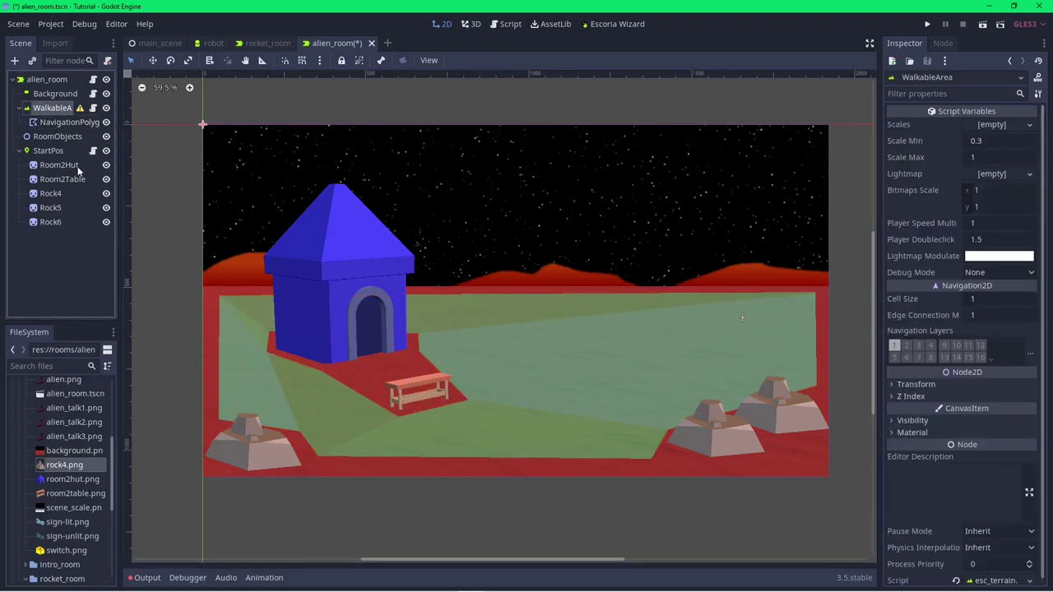
pyautogui.moveTo(74, 508); pyautogui.dragTo(991, 134)
pyautogui.click(979, 161)
pyautogui.write('0.8')
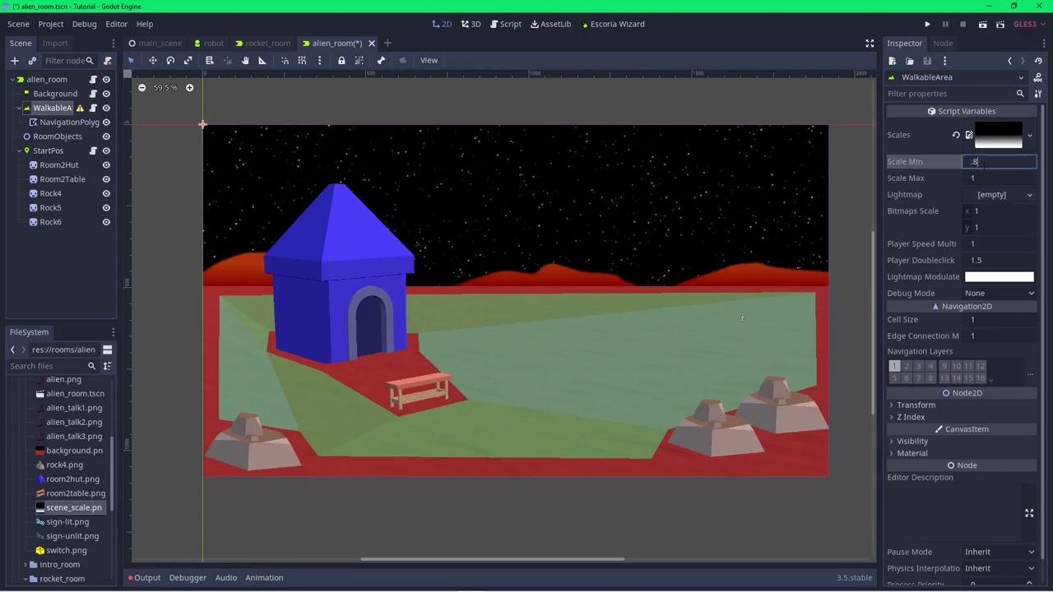
pyautogui.press('Tab')
pyautogui.write('1.5')
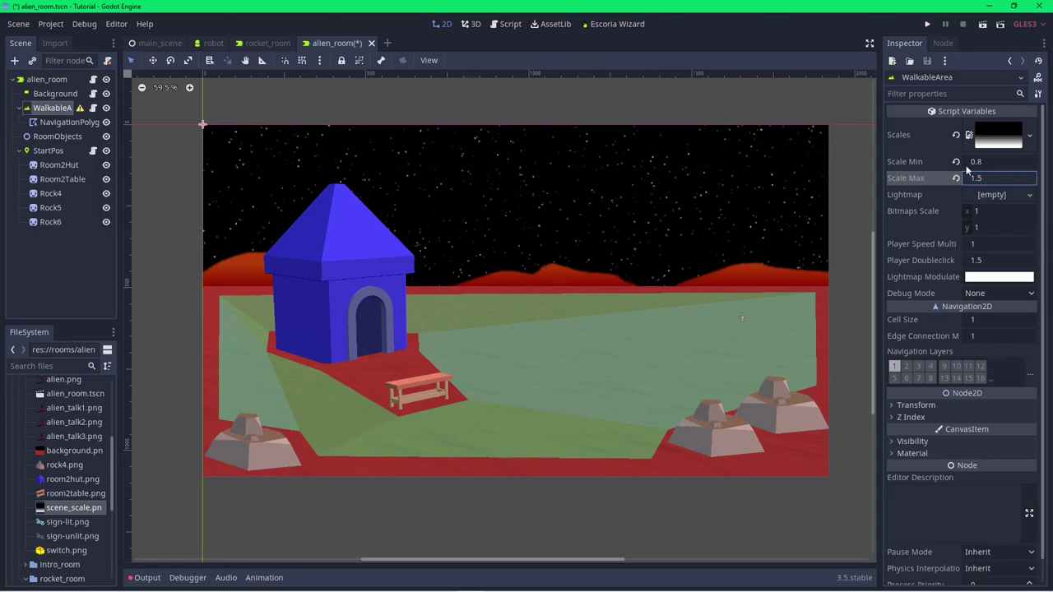
# Add an ESCExit node under alien_room's RoomObjects and rename it to_rocket_room
pyautogui.rightClick(56, 138)
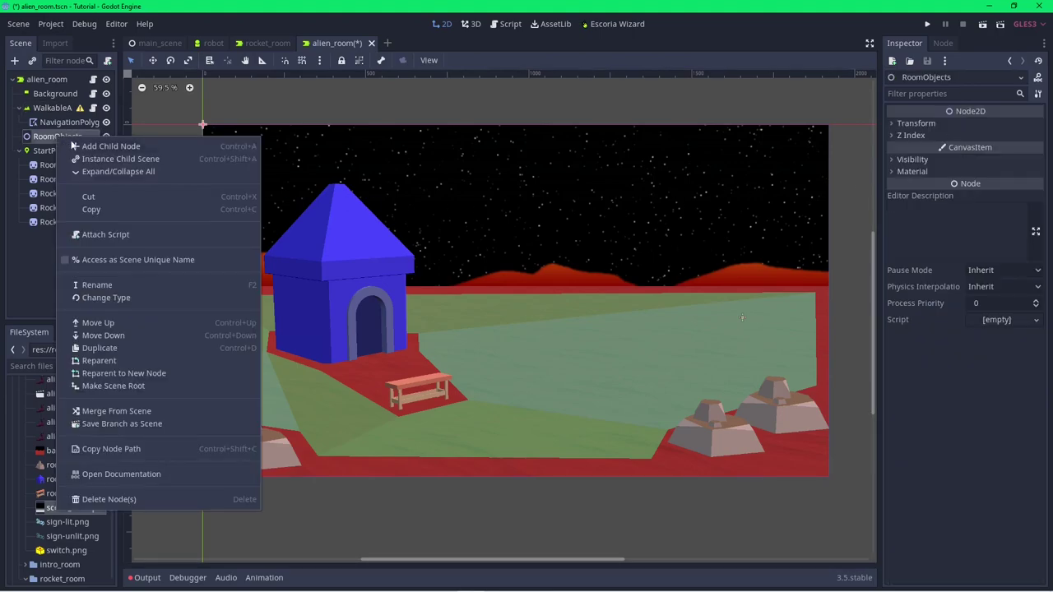
pyautogui.click(90, 147)
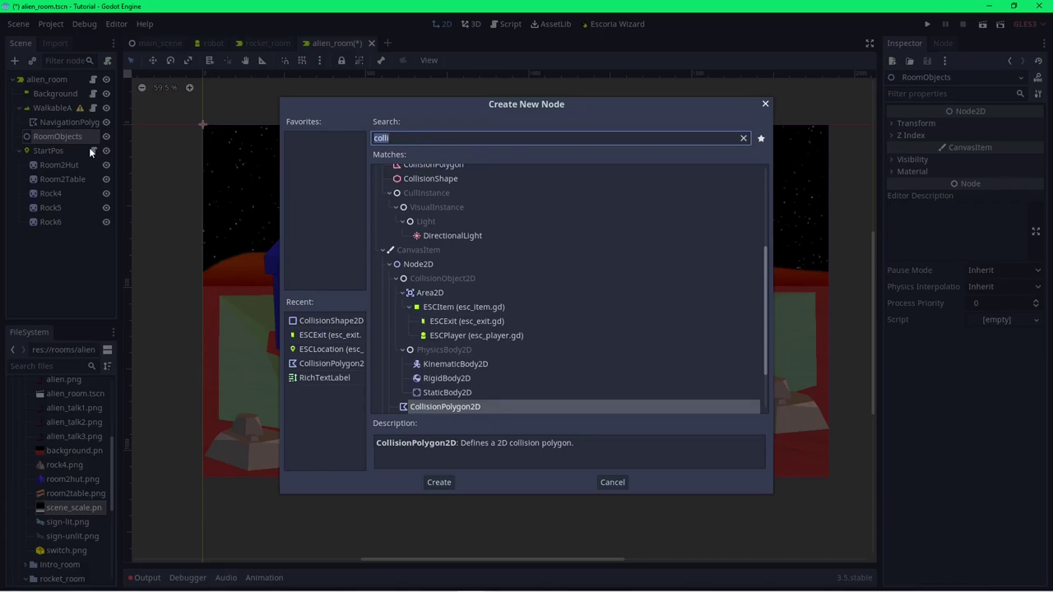
pyautogui.write('exit')
pyautogui.click(486, 259)
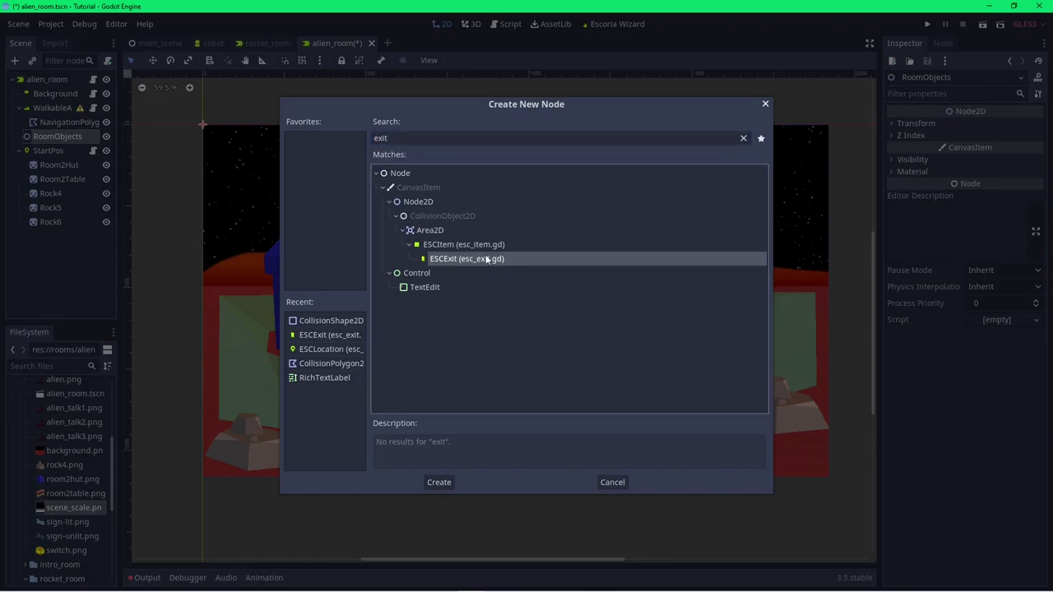
pyautogui.doubleClick(486, 259)
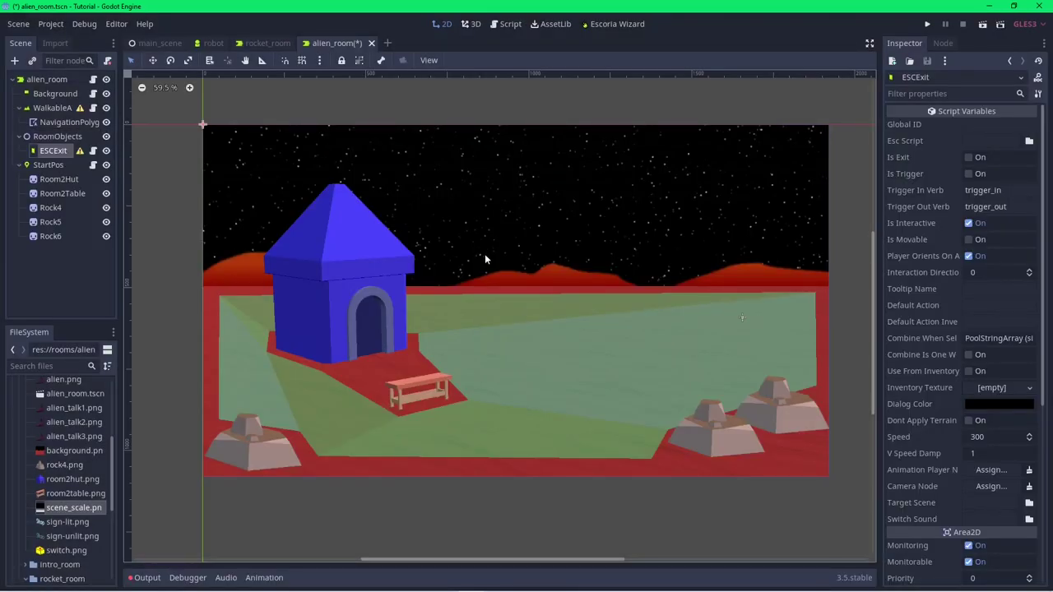
pyautogui.rightClick(52, 153)
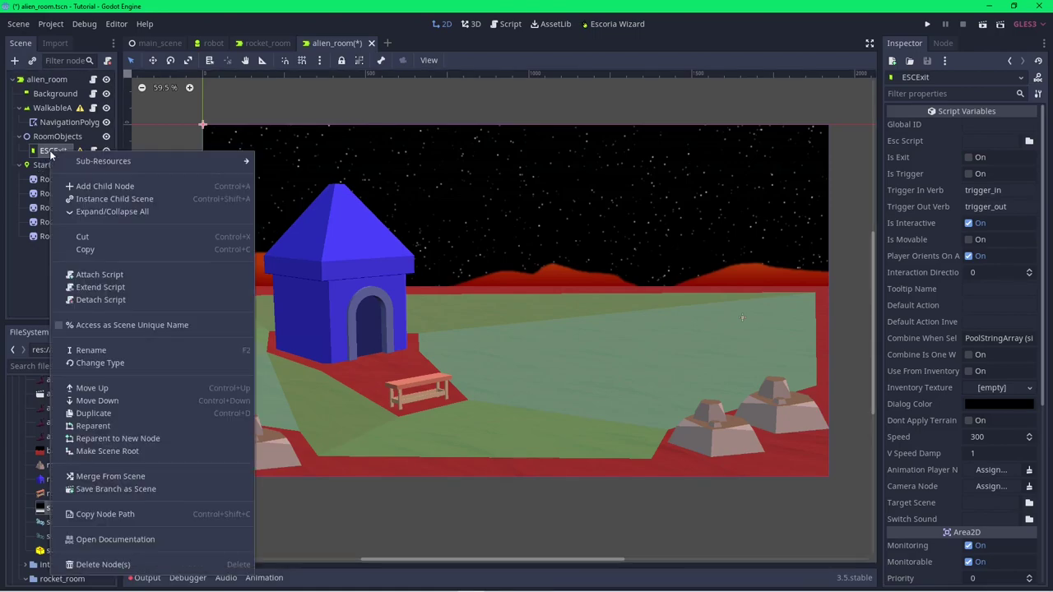
pyautogui.click(89, 352)
pyautogui.write('to_rocket_room')
pyautogui.press('Return')
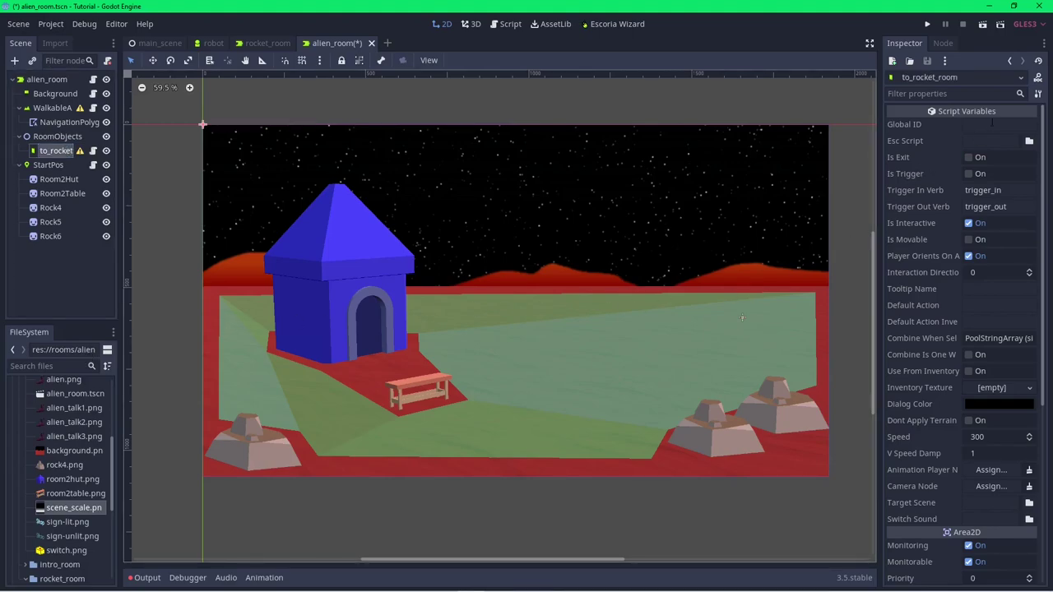
# Set the exit's Global ID to rocket_exit and its Target Scene to the rocket_room scene
pyautogui.click(990, 124)
pyautogui.write('rocket_exz')
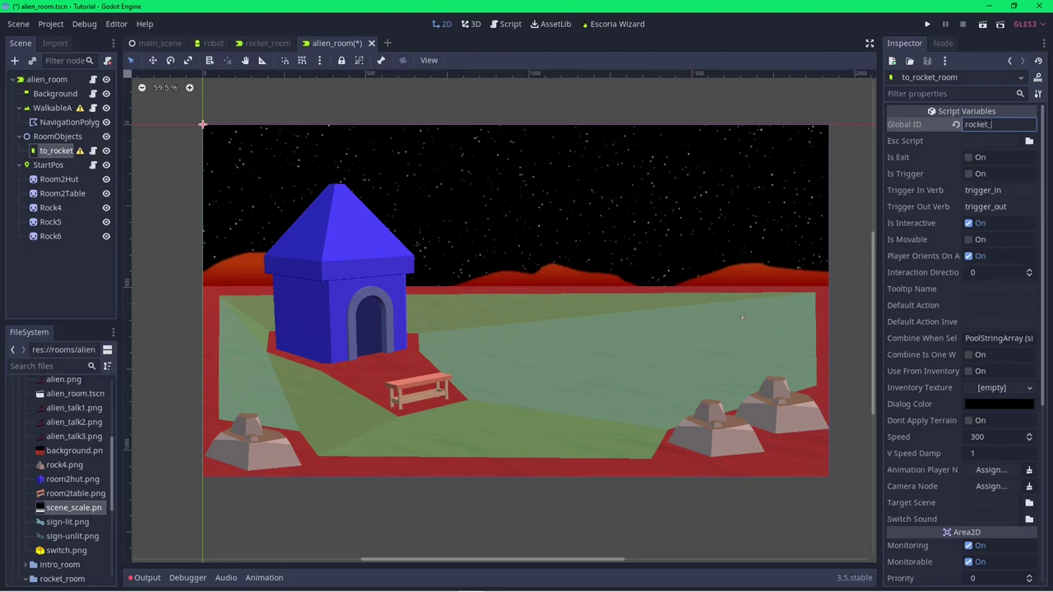
pyautogui.press('BackSpace')
pyautogui.write('it')
pyautogui.press('Return')
pyautogui.click(1029, 503)
pyautogui.doubleClick(474, 147)
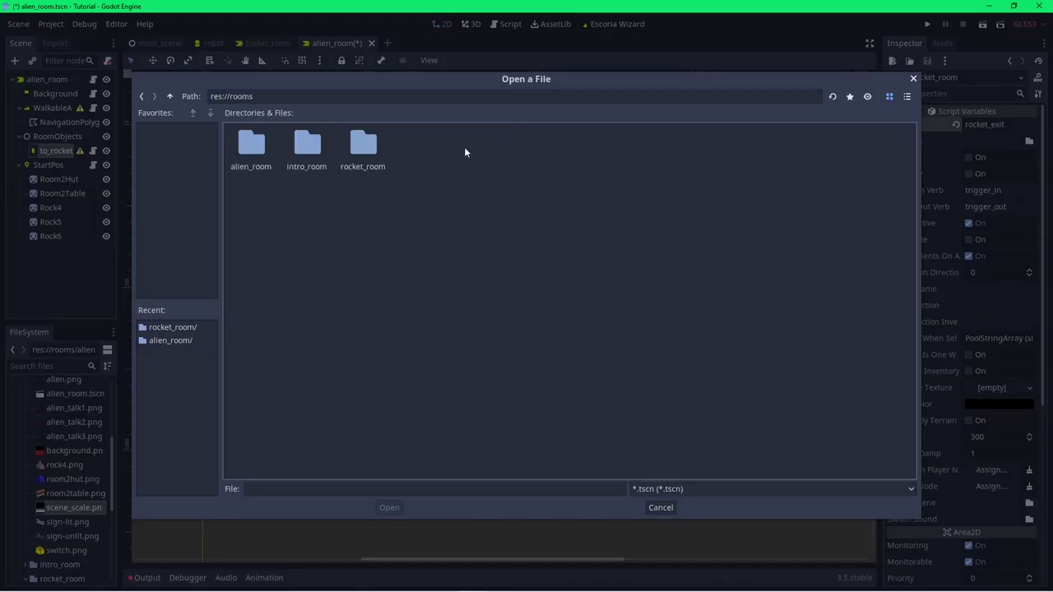
pyautogui.doubleClick(360, 151)
pyautogui.click(357, 153)
pyautogui.doubleClick(358, 153)
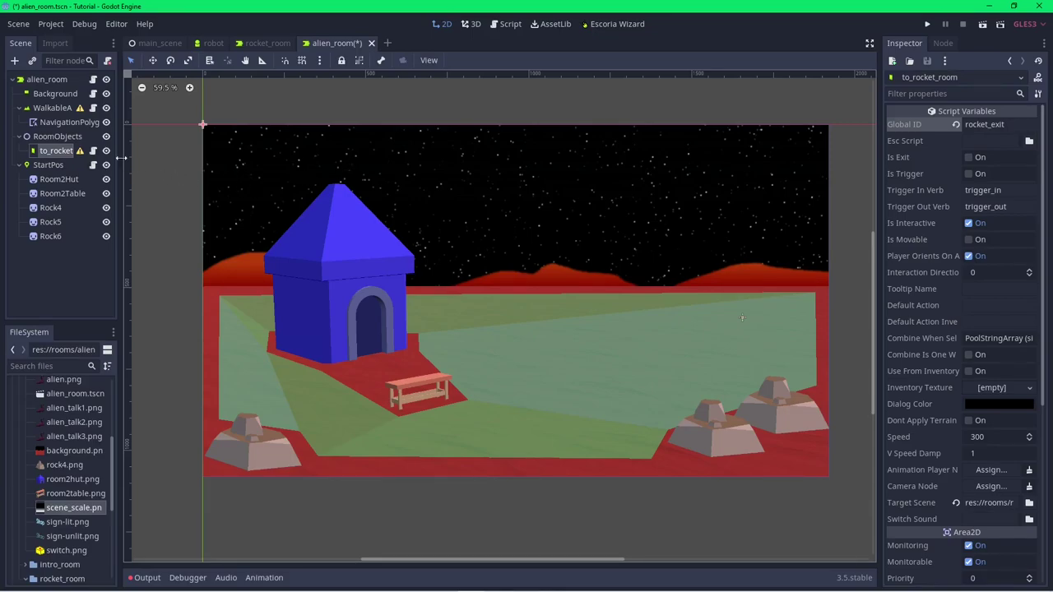
# Add a CollisionShape2D child to to_rocket_room and give it a new RectangleShape2D
pyautogui.moveTo(82, 153)
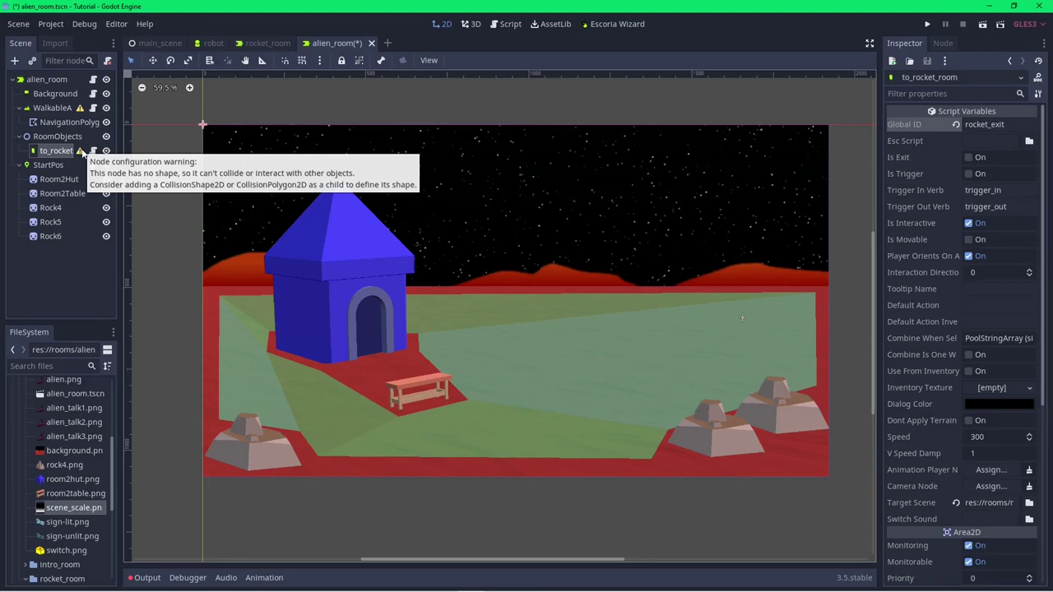
pyautogui.rightClick(70, 153)
pyautogui.click(95, 185)
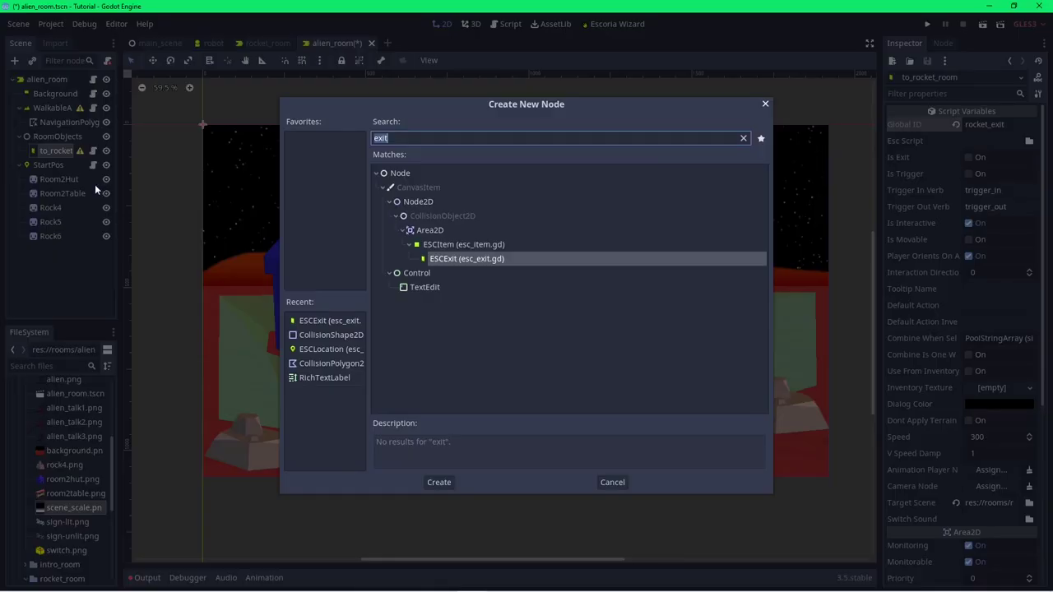
pyautogui.write('colli')
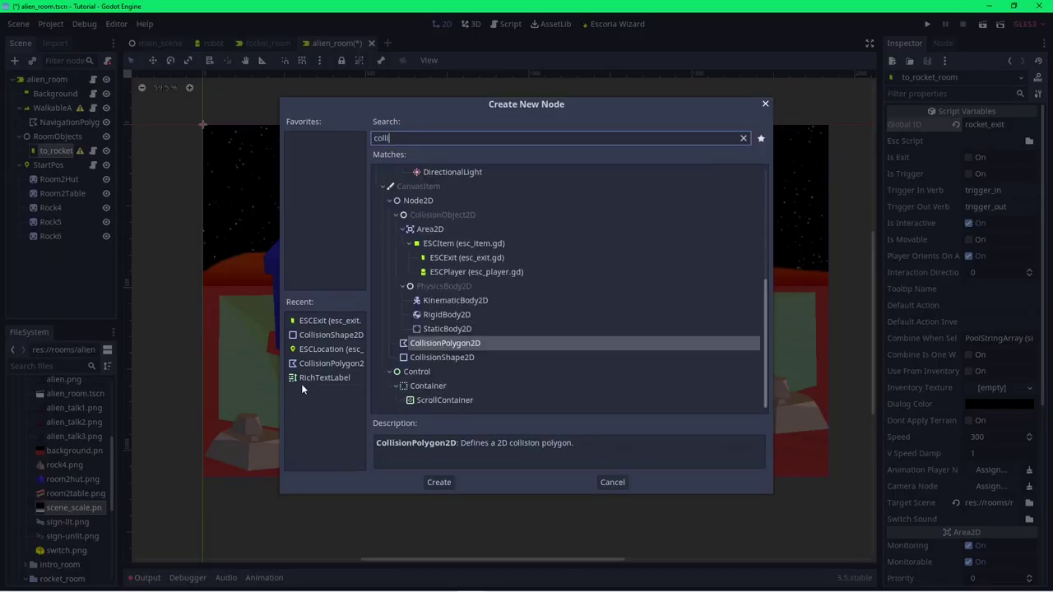
pyautogui.click(438, 358)
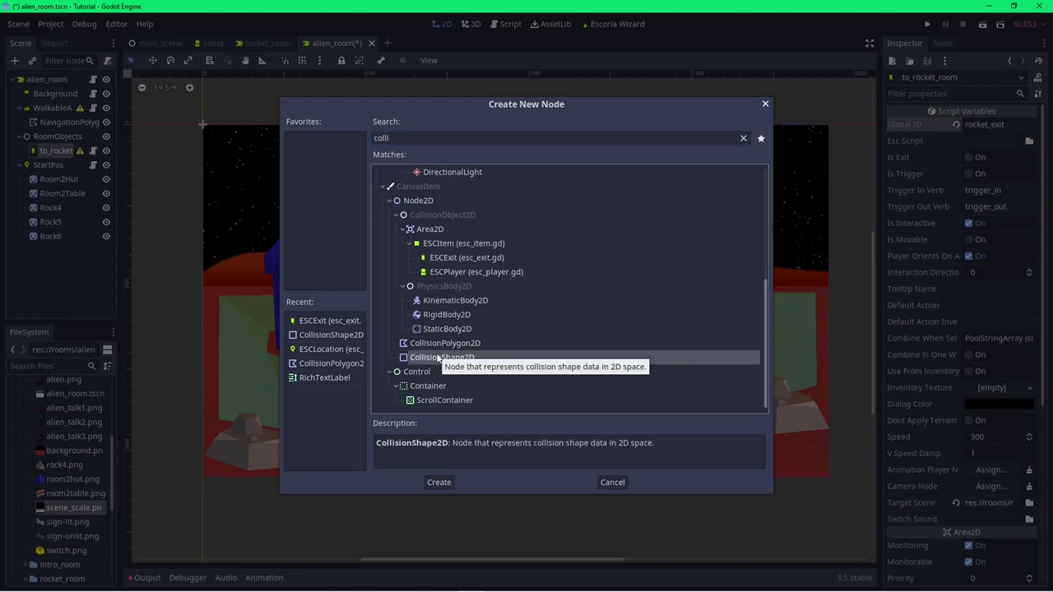
pyautogui.doubleClick(438, 358)
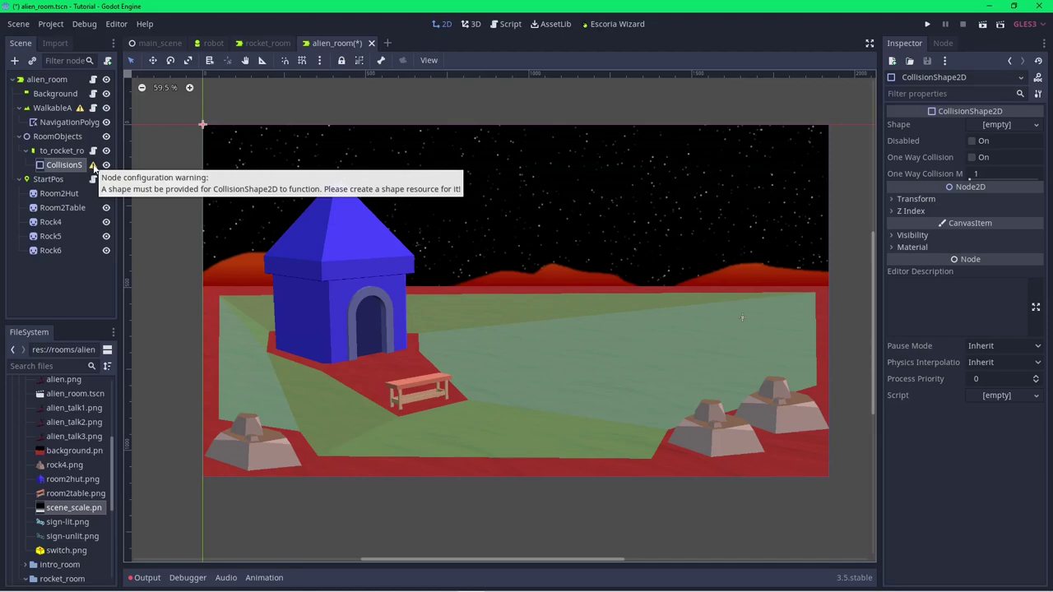
pyautogui.click(1023, 125)
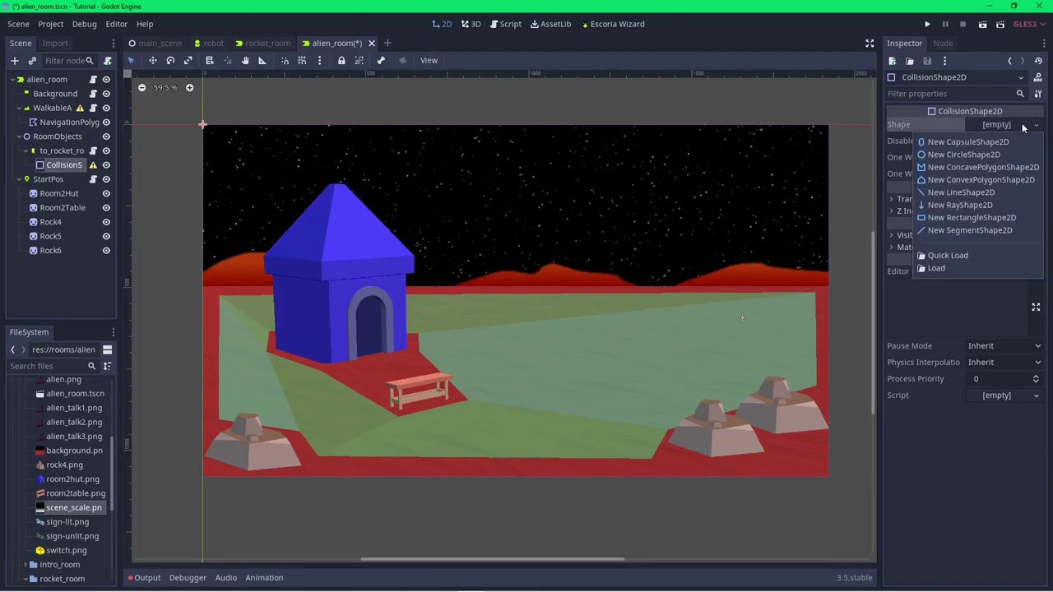
pyautogui.click(1001, 217)
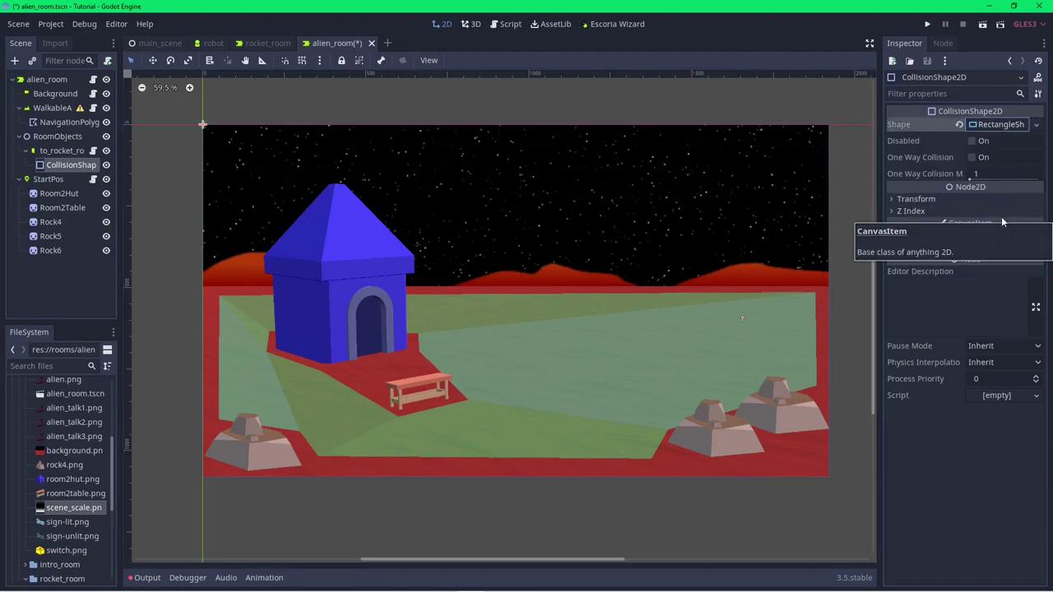
# Resize the exit's collision rectangle to cover the east end of the ground, from the horizon down to the rocks
pyautogui.moveTo(204, 130); pyautogui.dragTo(825, 284)
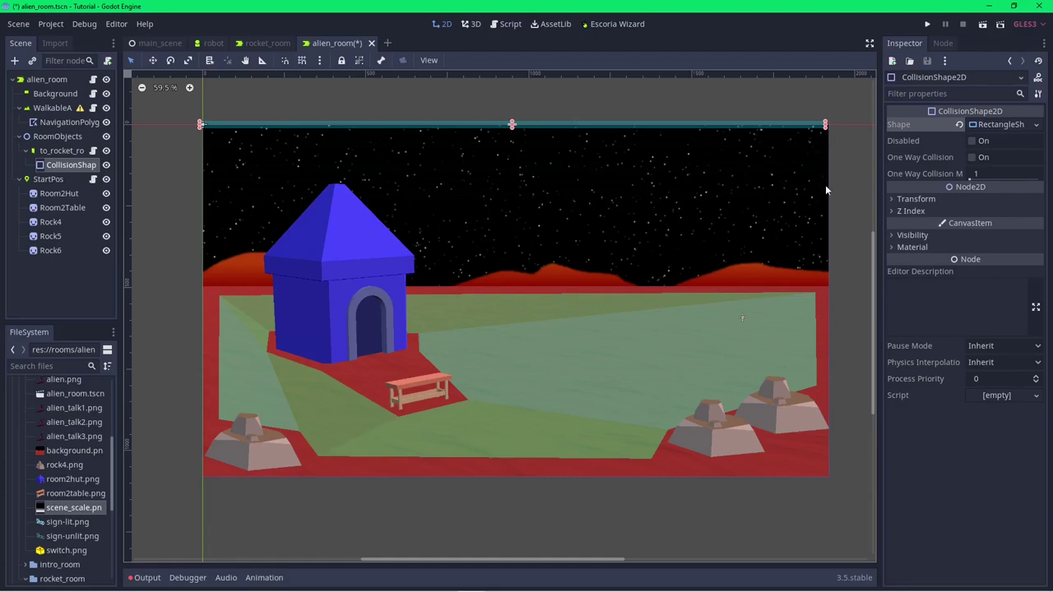
pyautogui.moveTo(514, 127); pyautogui.dragTo(624, 389)
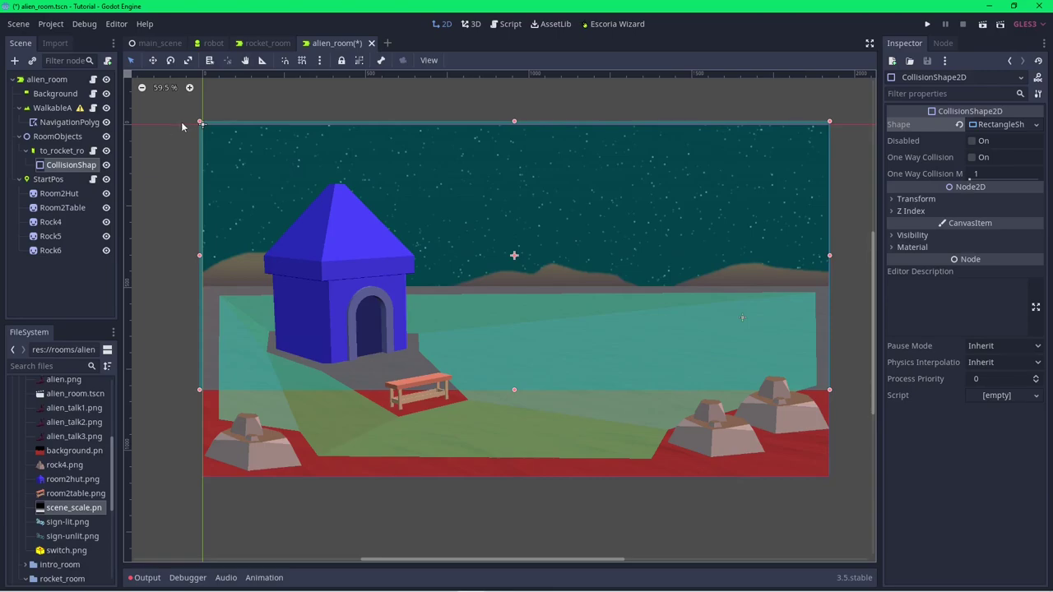
pyautogui.moveTo(200, 122); pyautogui.dragTo(756, 287)
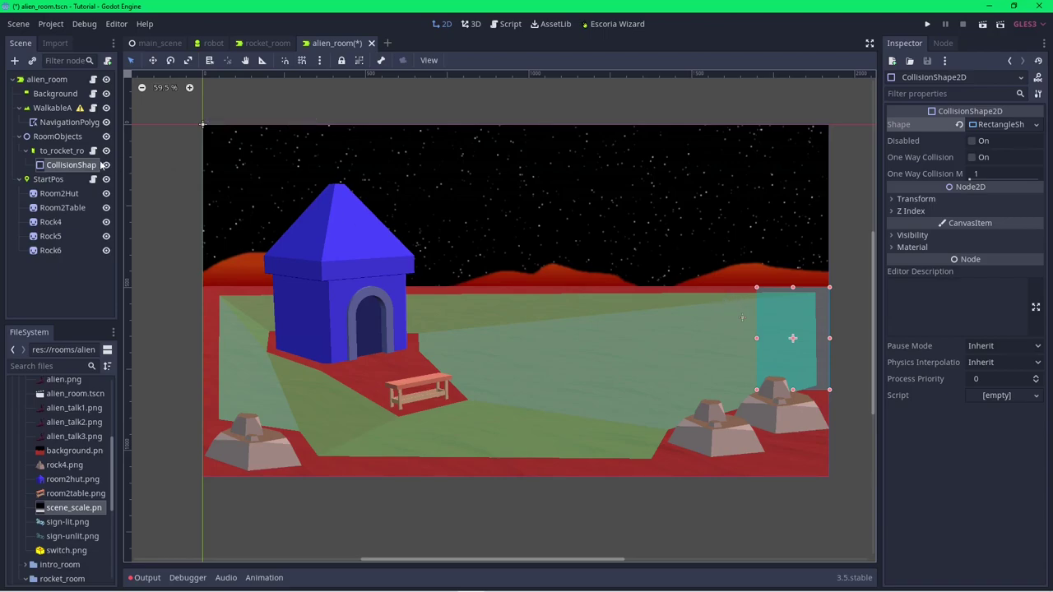
# Set to_rocket_room's Tooltip Name to "Go east"
pyautogui.click(60, 151)
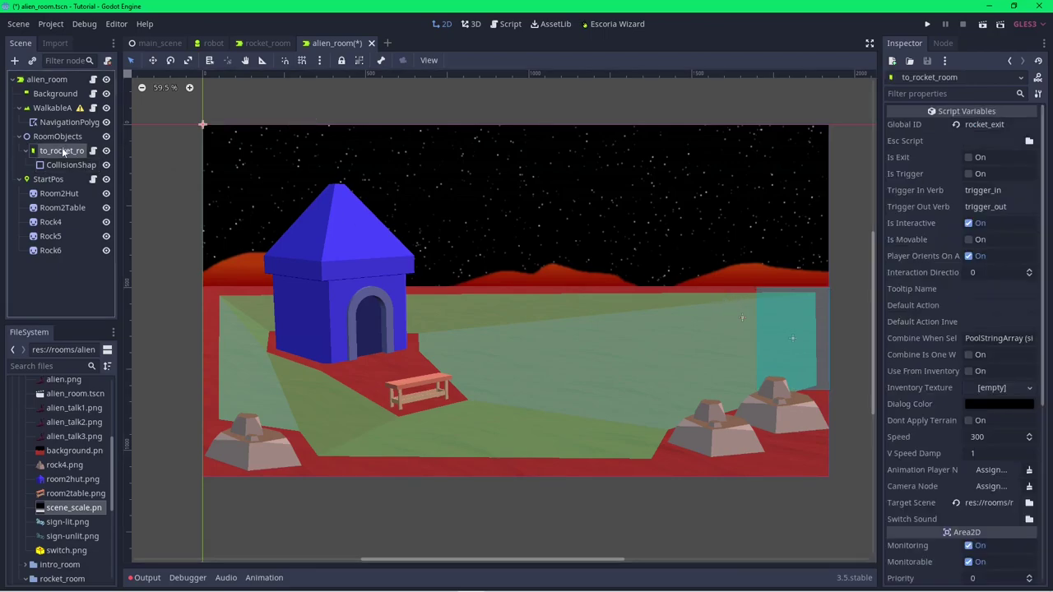
pyautogui.click(1002, 288)
pyautogui.write('Go east')
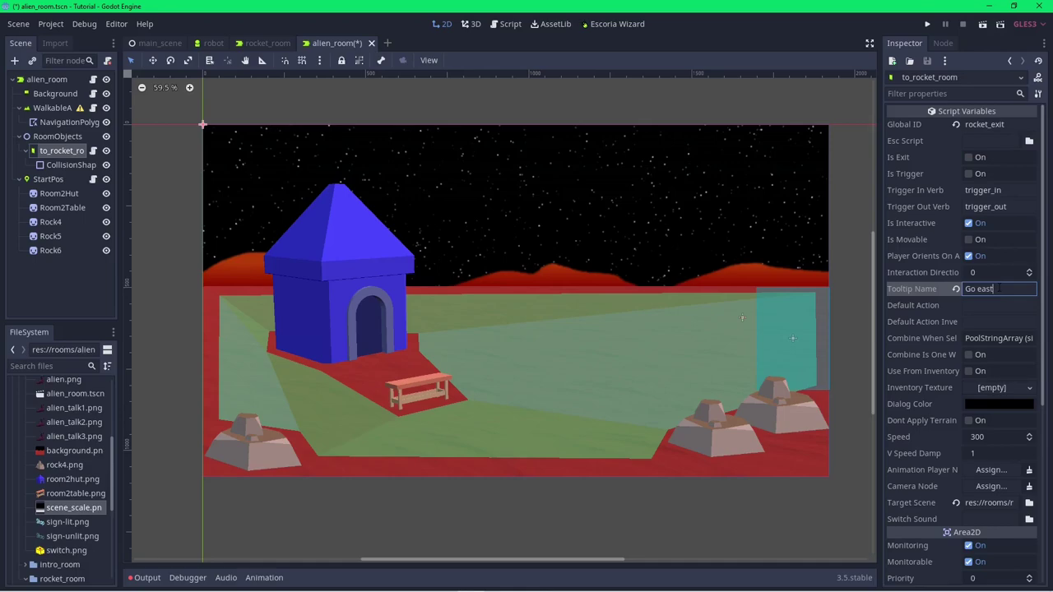
# In rocket_room, undo the existing west exit and add a fresh ESCExit named to_alien_room under RoomObjects
pyautogui.click(263, 43)
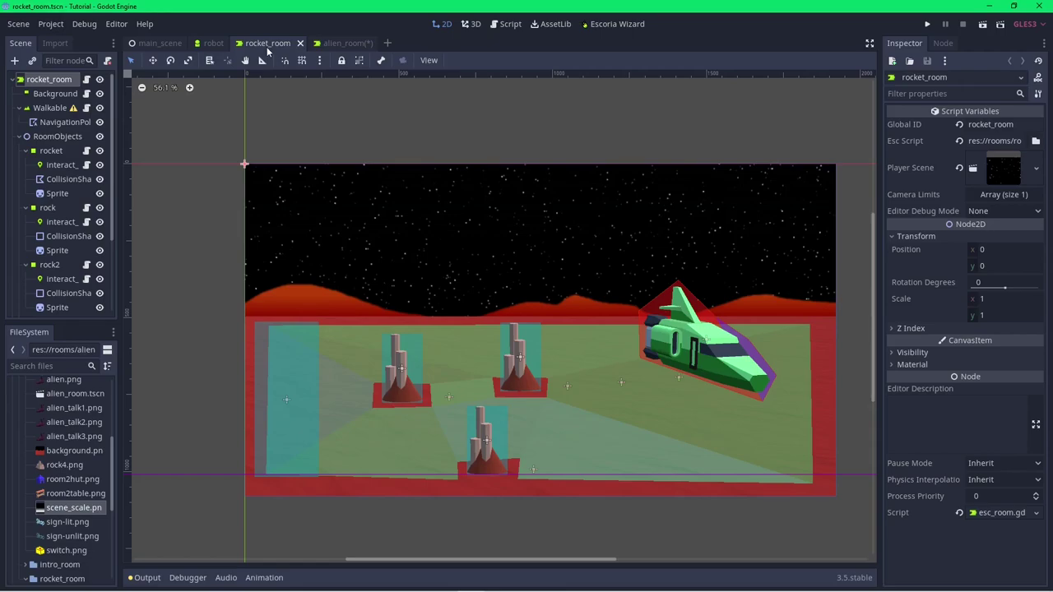
pyautogui.hotkey('ctrl', 'z')
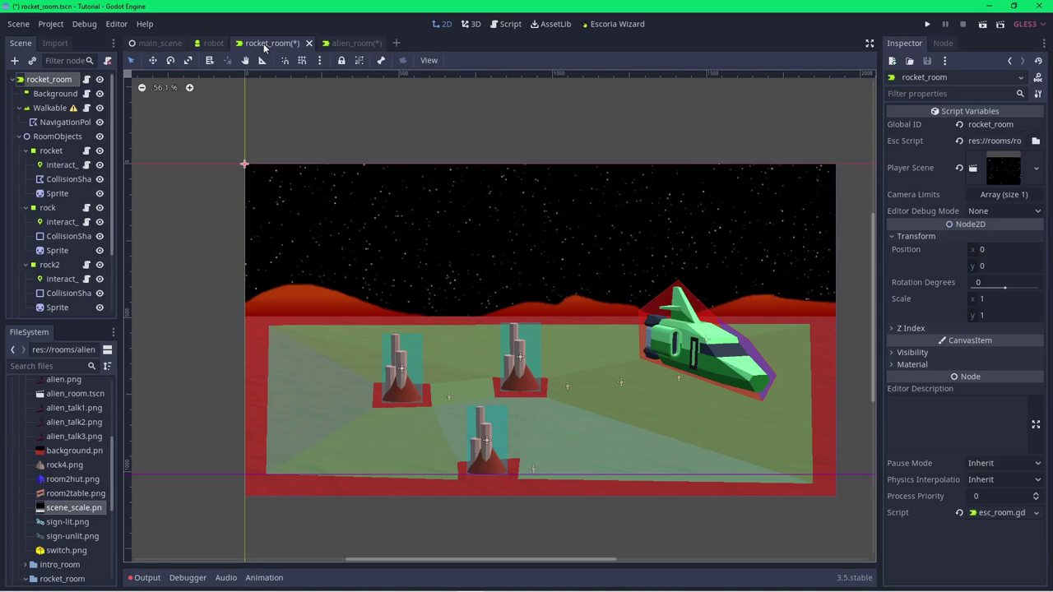
pyautogui.rightClick(81, 135)
pyautogui.click(106, 141)
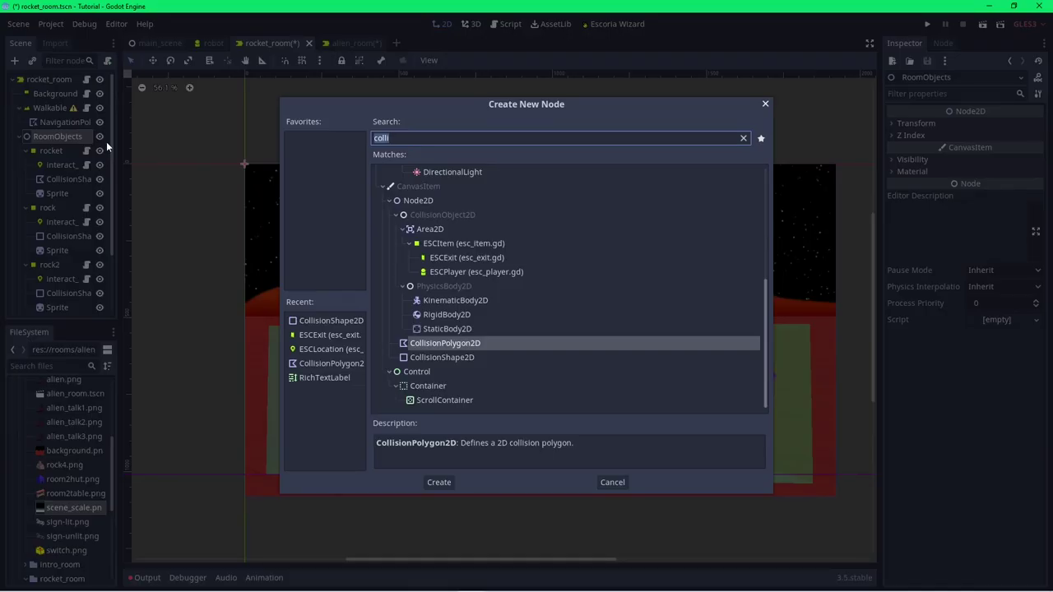
pyautogui.doubleClick(465, 259)
pyautogui.doubleClick(53, 301)
pyautogui.write('_')
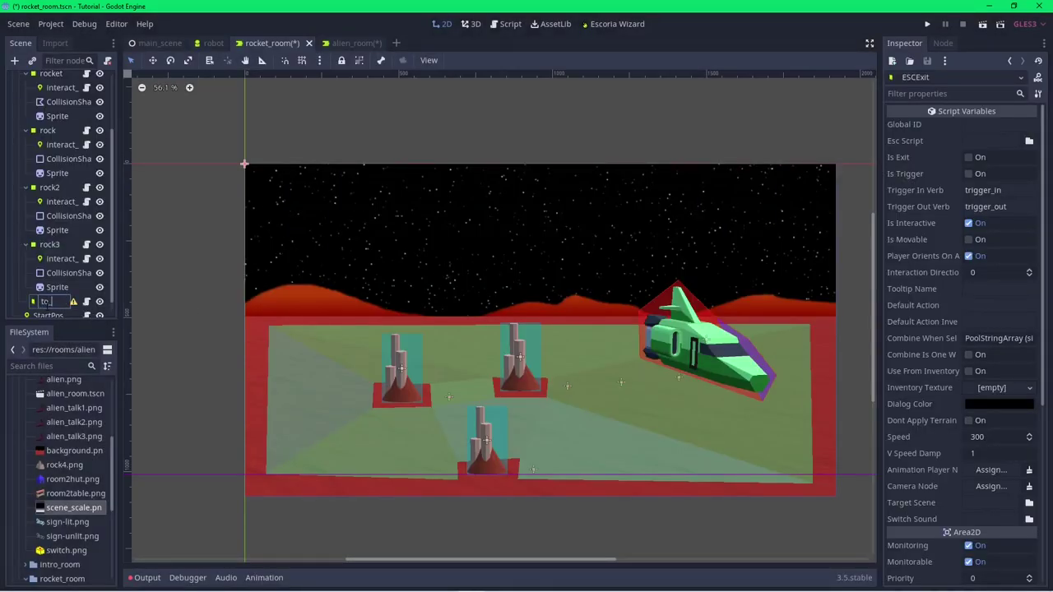
pyautogui.write('alien_room')
pyautogui.press('Return')
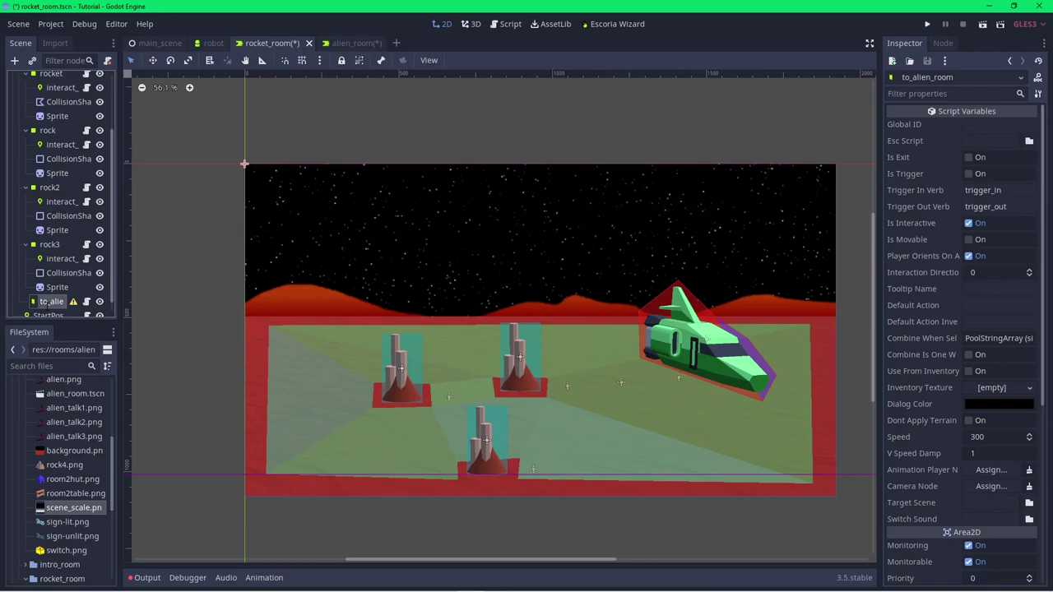
# Set to_alien_room's Global ID to alien_exit and its Target Scene to the alien_room scene
pyautogui.click(999, 125)
pyautogui.write('alien_exit')
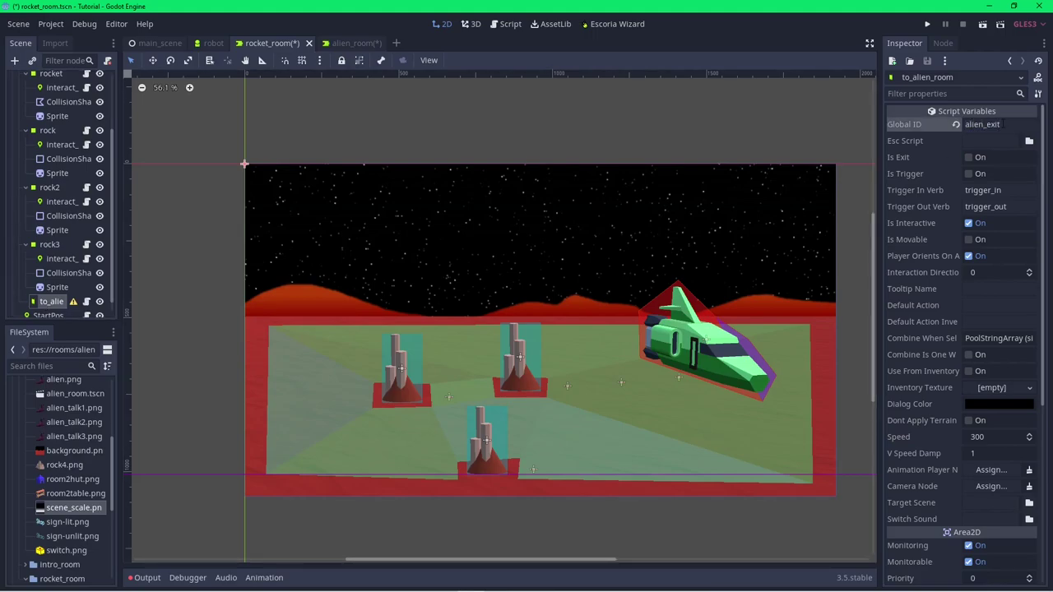
pyautogui.click(1029, 502)
pyautogui.doubleClick(475, 142)
pyautogui.doubleClick(251, 143)
pyautogui.doubleClick(380, 146)
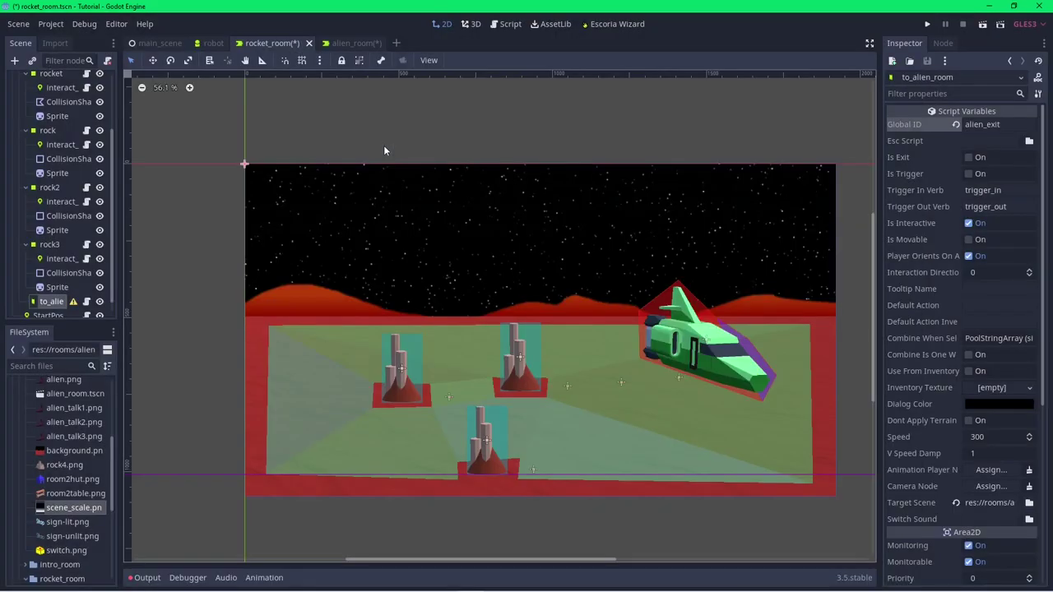
# Give to_alien_room a CollisionShape2D with a RectangleShape2D spanning the west end of the ground from the horizon to near the lower edge
pyautogui.rightClick(54, 306)
pyautogui.click(128, 204)
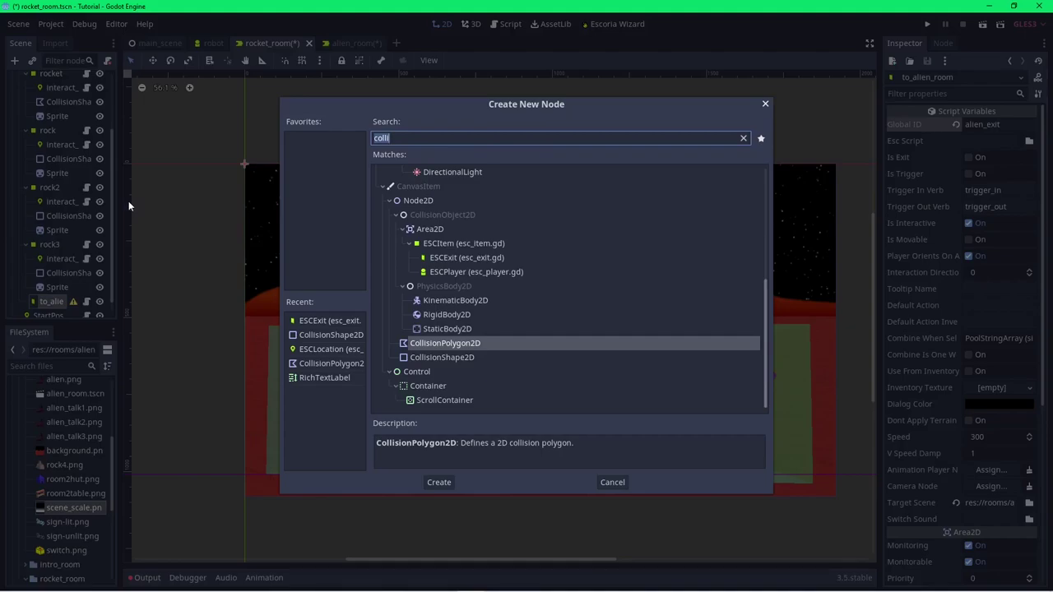
pyautogui.doubleClick(473, 358)
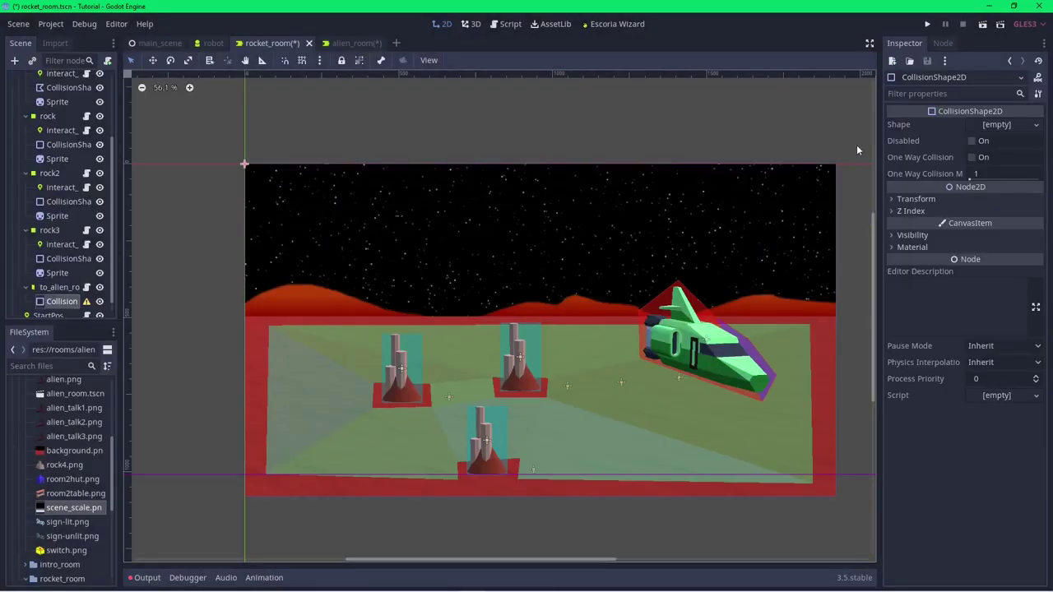
pyautogui.click(998, 125)
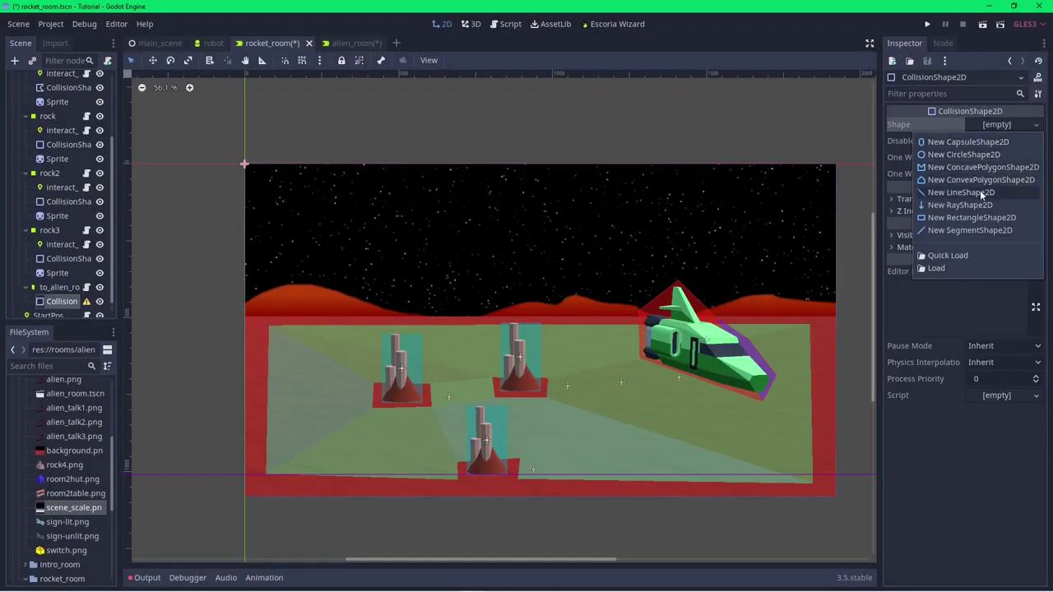
pyautogui.click(972, 218)
pyautogui.moveTo(247, 164); pyautogui.dragTo(257, 486)
pyautogui.moveTo(242, 162); pyautogui.dragTo(257, 322)
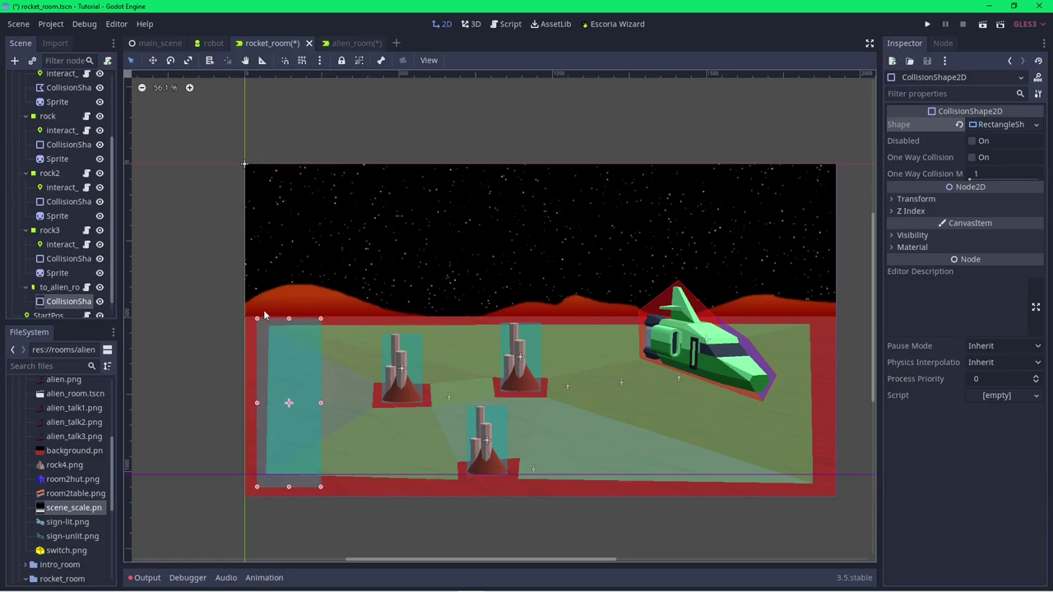
# Set to_alien_room's Tooltip Name to "Go West"
pyautogui.click(63, 288)
pyautogui.click(1002, 288)
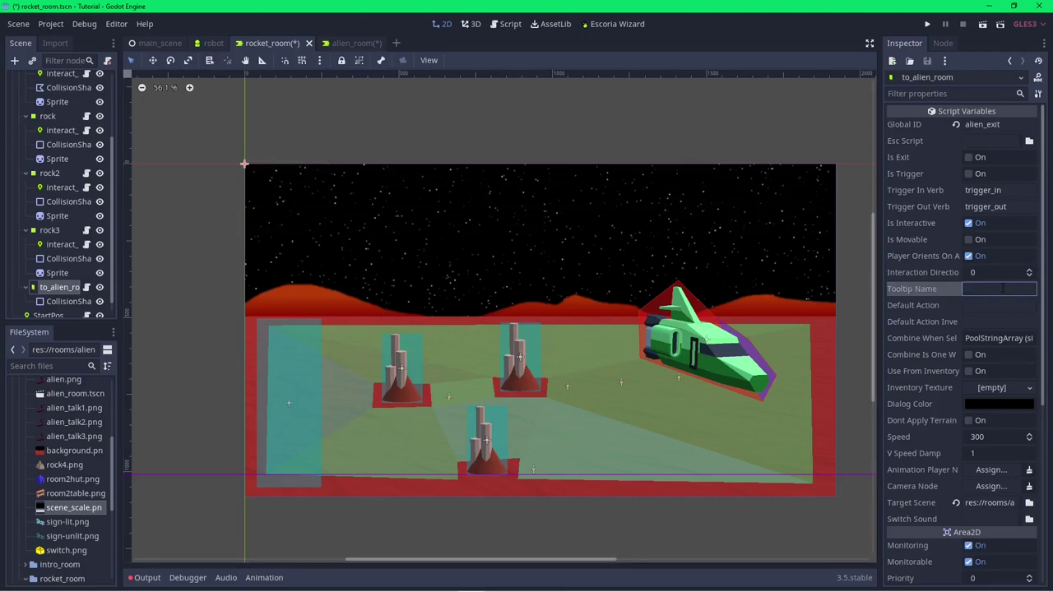
pyautogui.write('Go West')
pyautogui.press('Return')
# Run the current rocket_room scene and send the robot through the west exit to test the room change
pyautogui.click(982, 24)
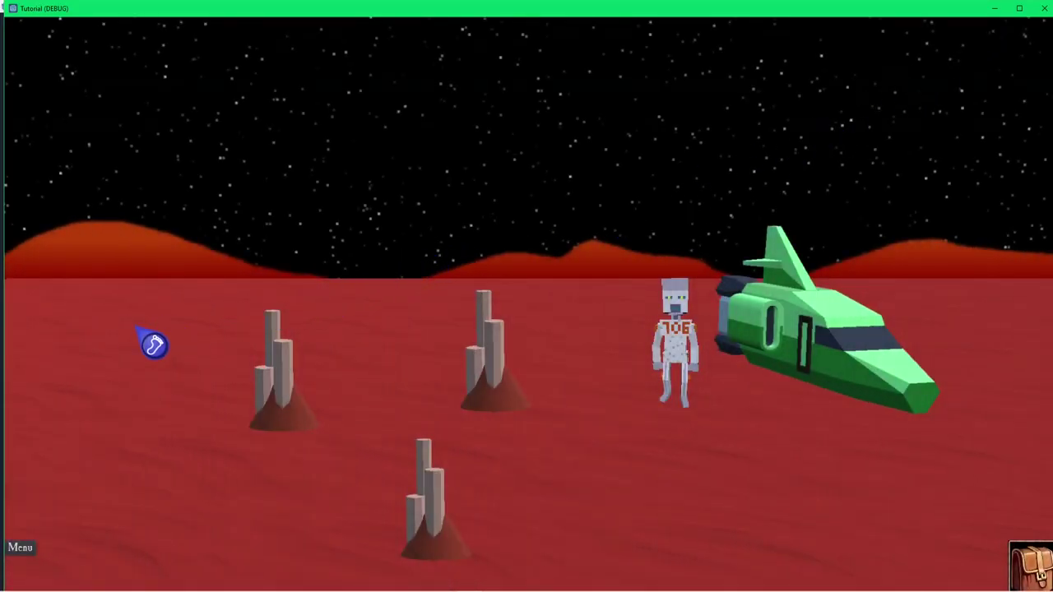
pyautogui.click(95, 353)
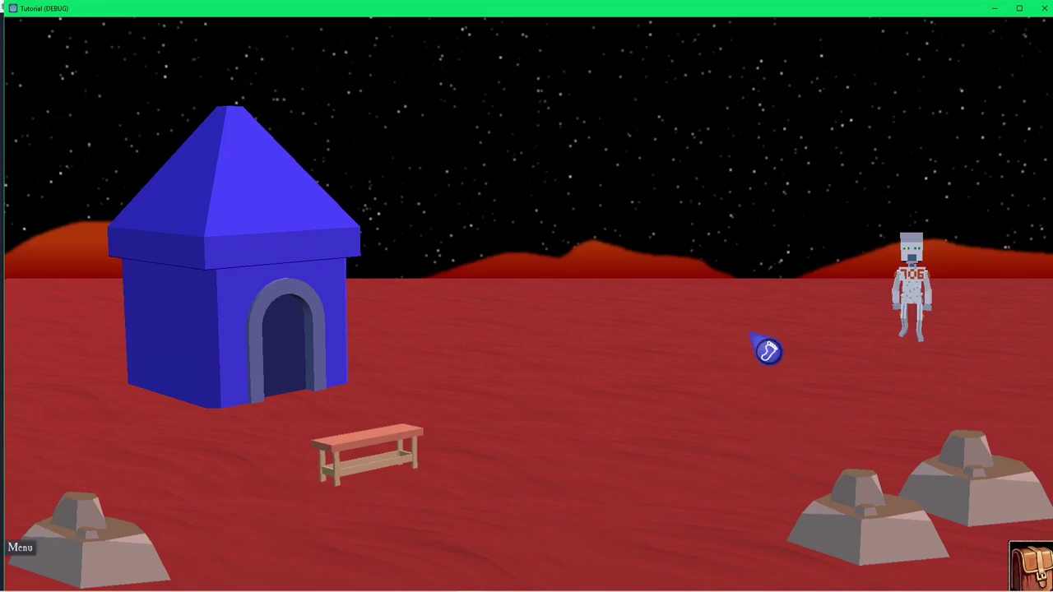
# Send the robot through alien_room's east exit to test the room change back
pyautogui.click(1035, 316)
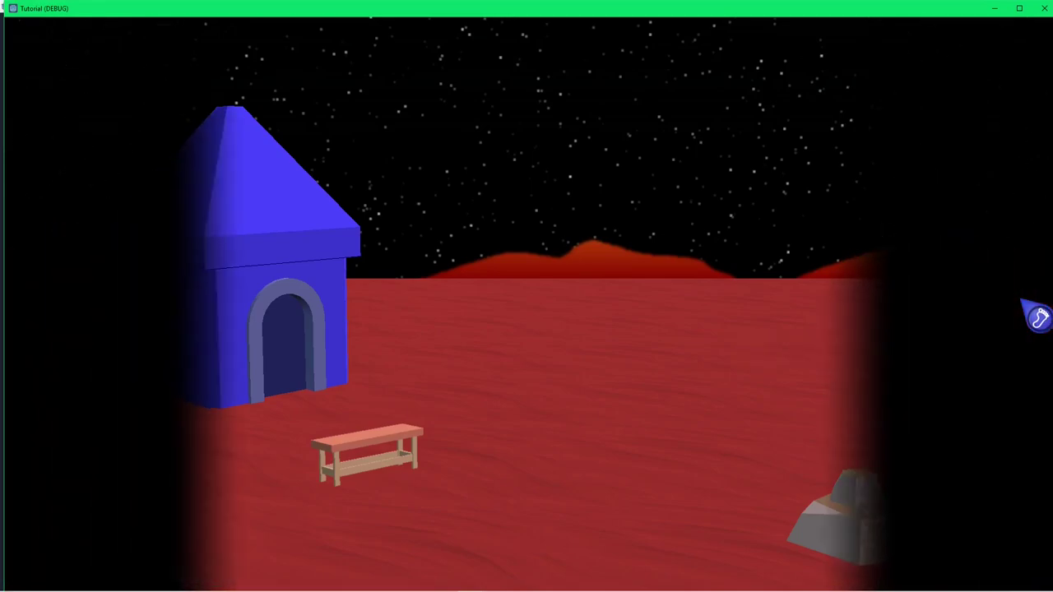
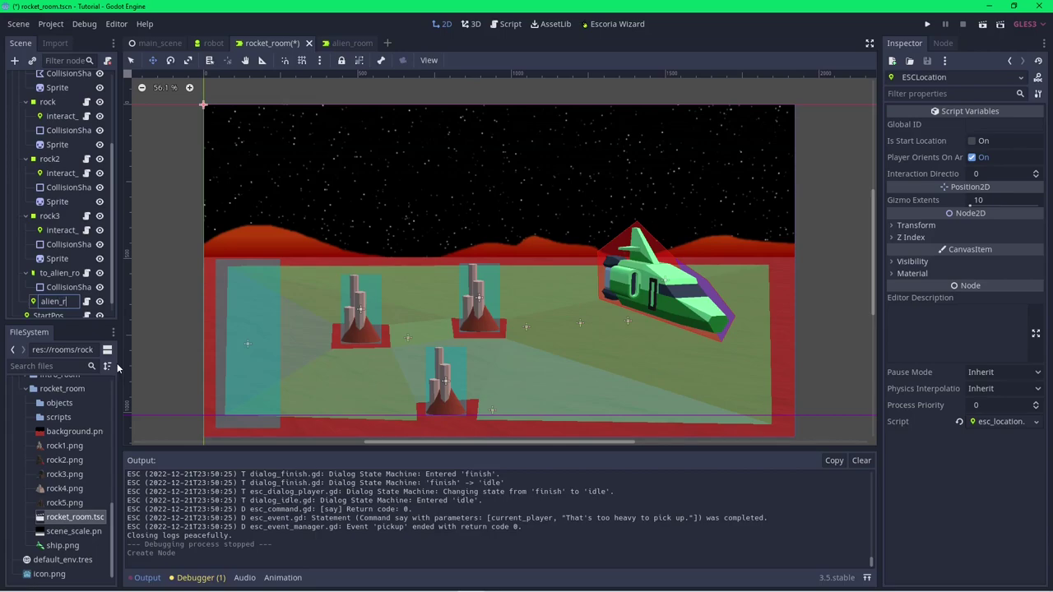
# Rename the new ESCLocation under rocket_room's objects to alien_room_entry and set its Global ID to alien_room_entry
pyautogui.write('_entry')
pyautogui.press('Return')
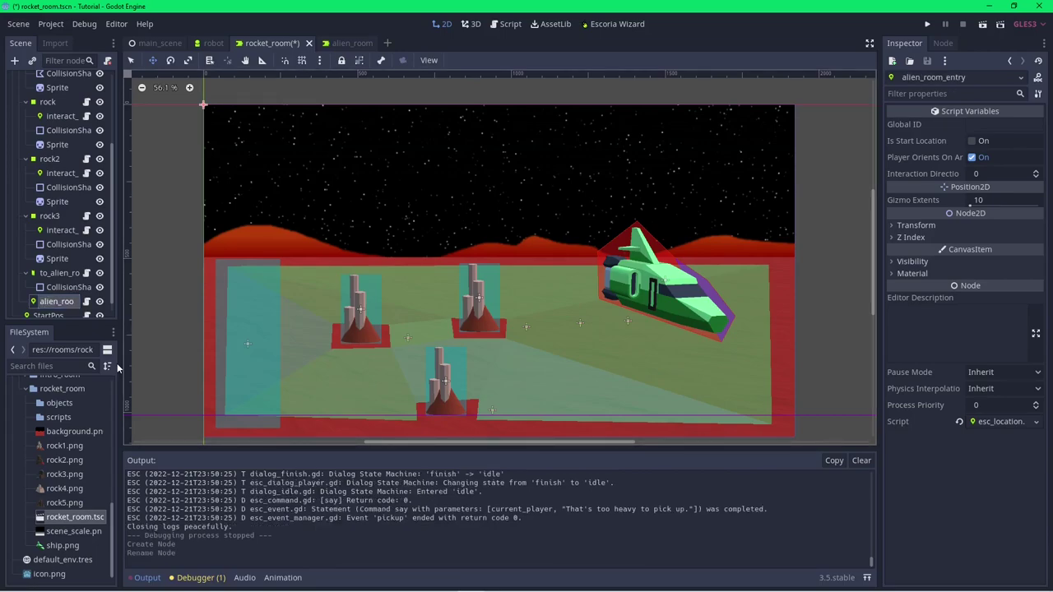
pyautogui.click(998, 124)
pyautogui.write('alien_')
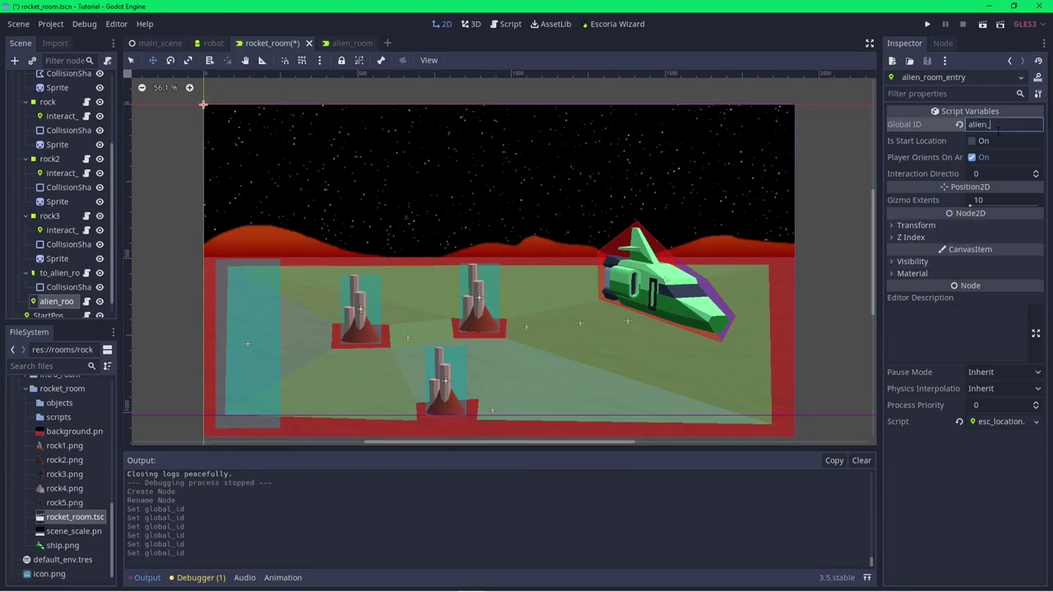
pyautogui.write('room_entryt')
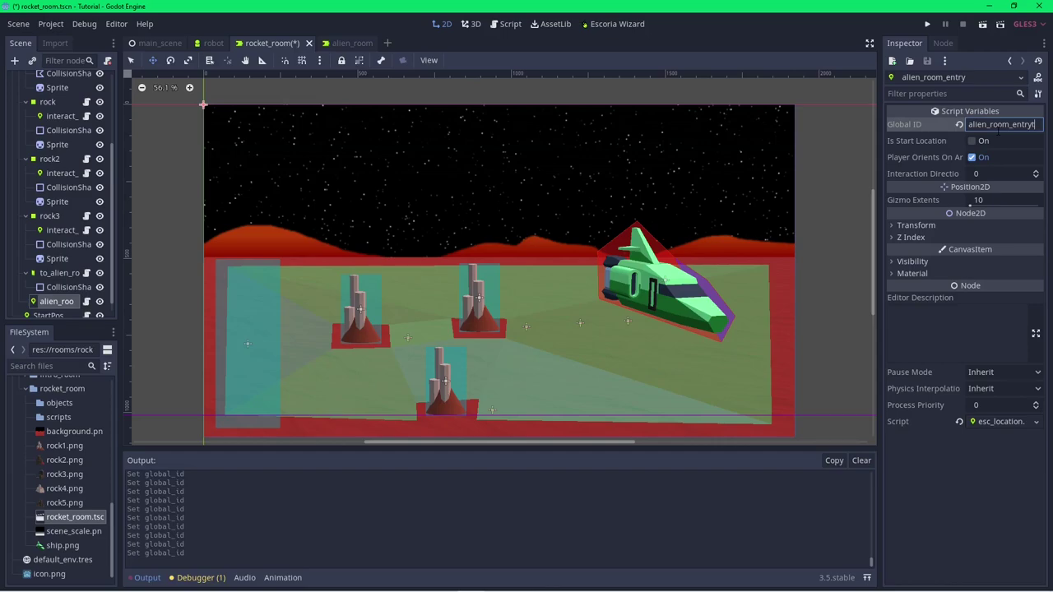
pyautogui.press('BackSpace')
pyautogui.press('Return')
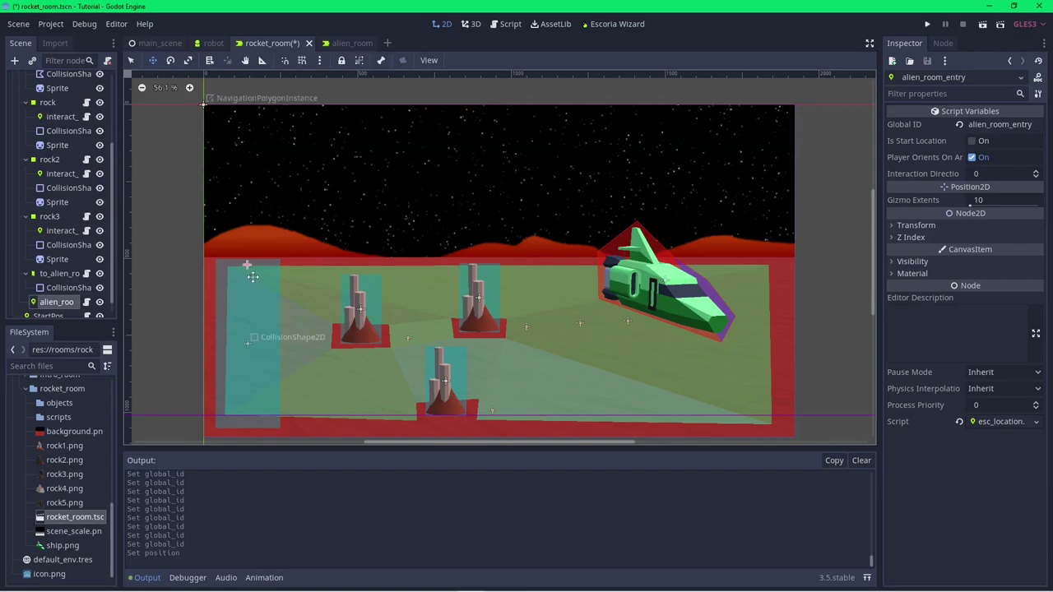
# Switch to rocket_room.esc in Notepad++ and add "> [eq ESC_LAST_SCENE alien_room]" with an indented "teleport robot alien_room_entry" under :setup
pyautogui.hotkey('alt', 'Tab')
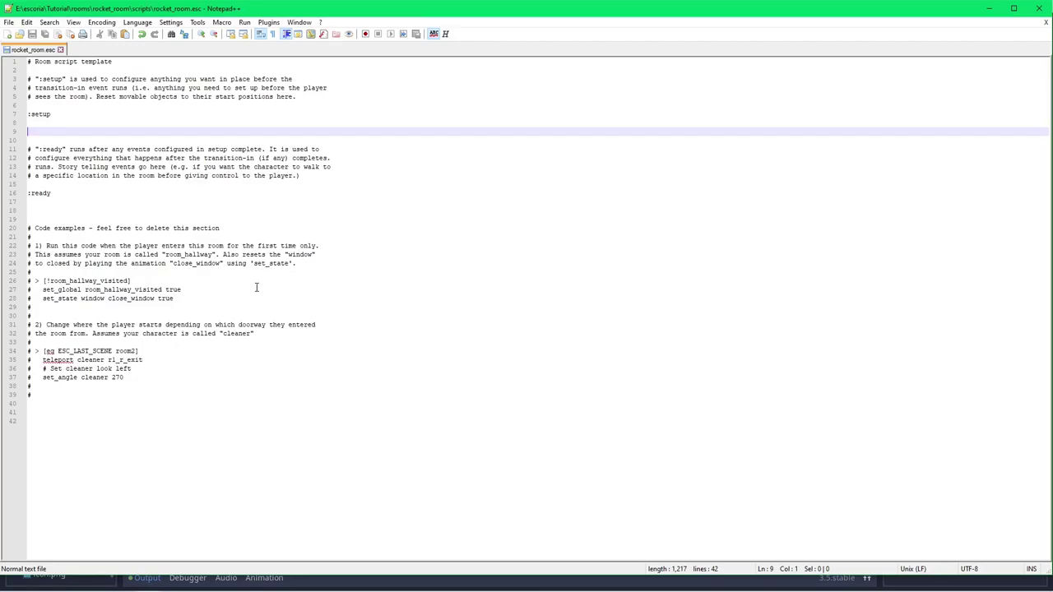
pyautogui.write('> [eq ESC_LAST_SCENE')
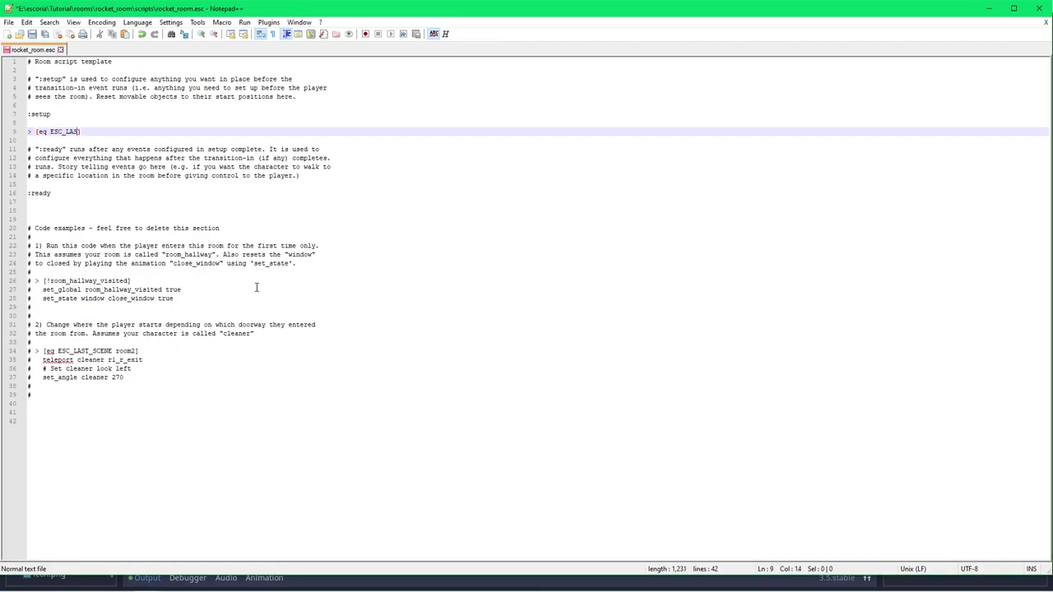
pyautogui.write(' alien_room')
pyautogui.press('Return')
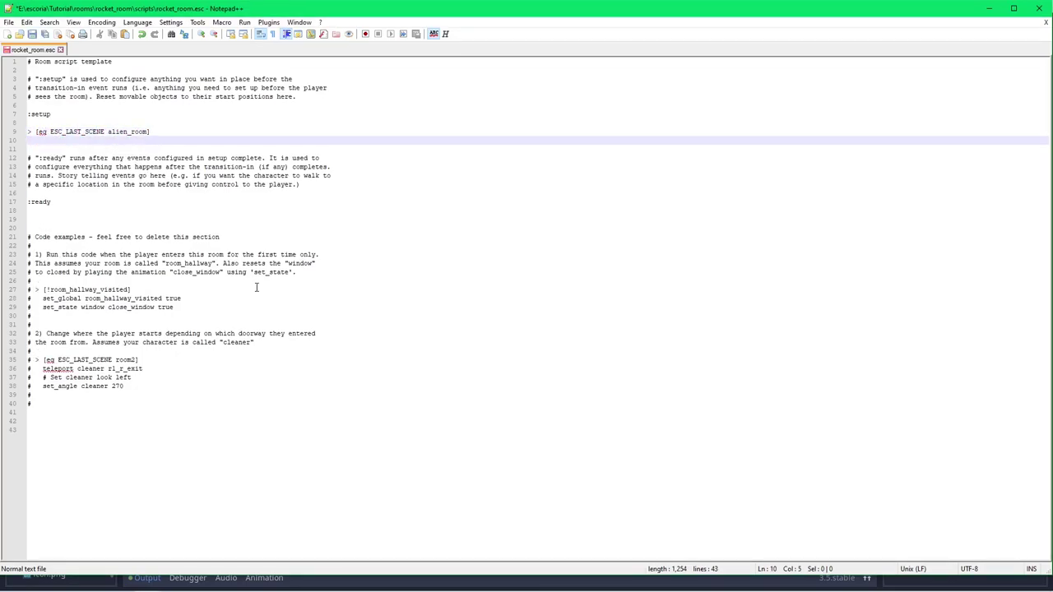
pyautogui.press('Tab')
pyautogui.write('teleport robot alien_room_entry')
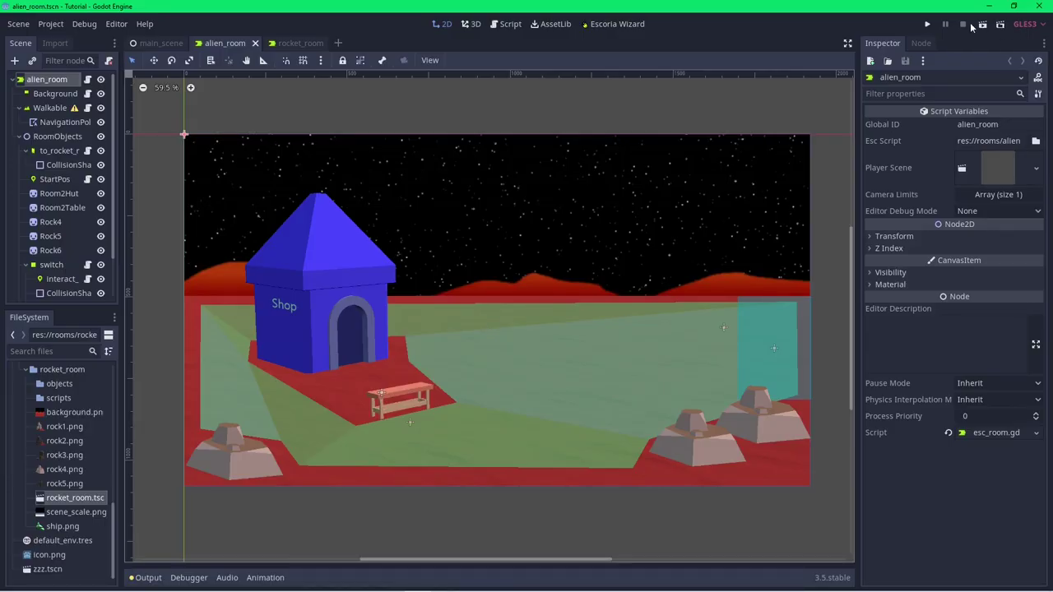
# Run the current alien_room scene and send the robot through the east exit to test where it arrives
pyautogui.click(983, 25)
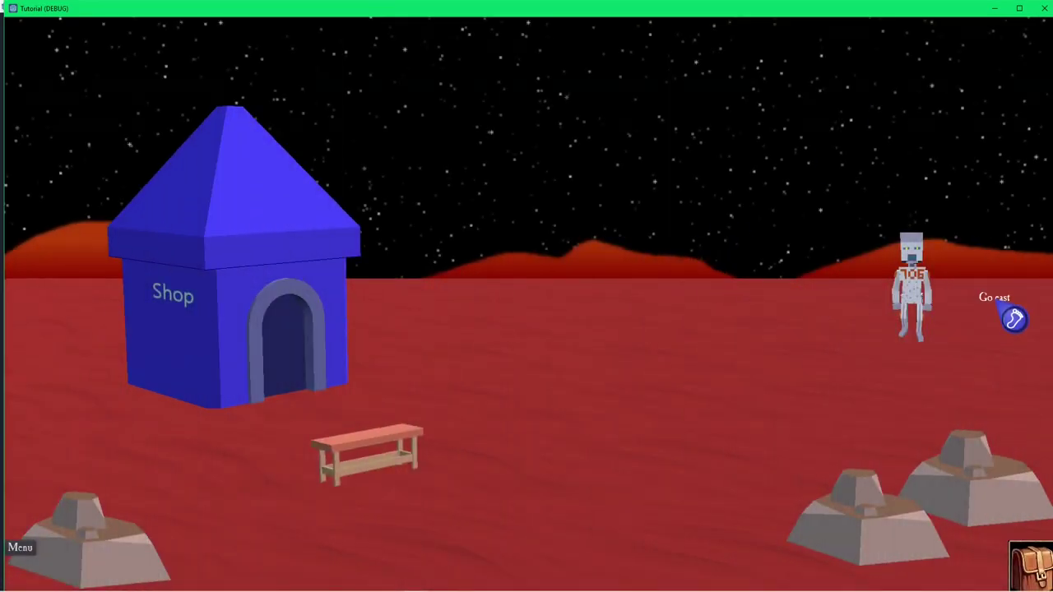
pyautogui.click(1013, 318)
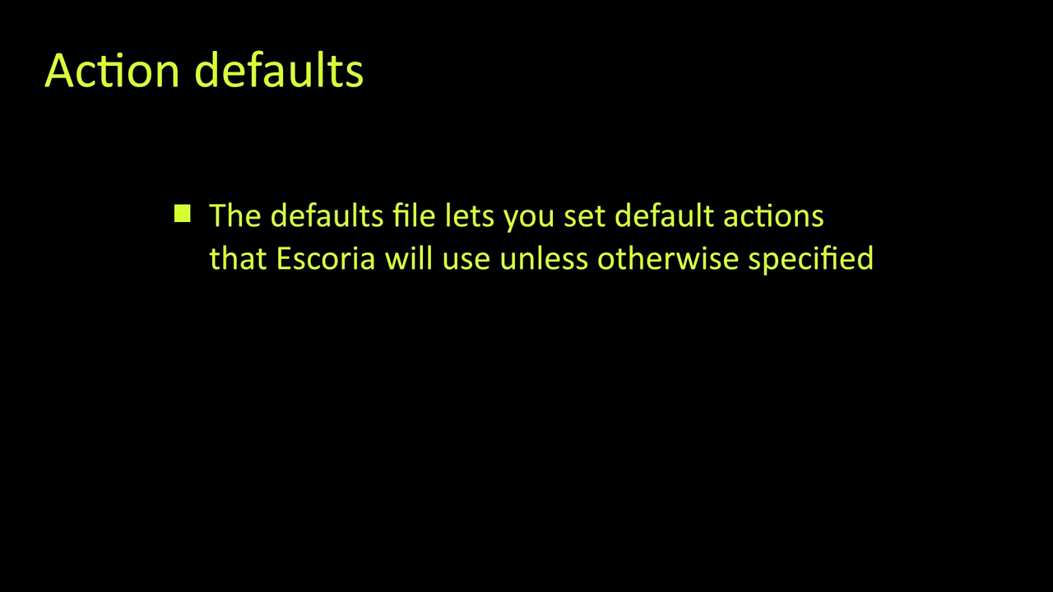
pyautogui.press('Right')
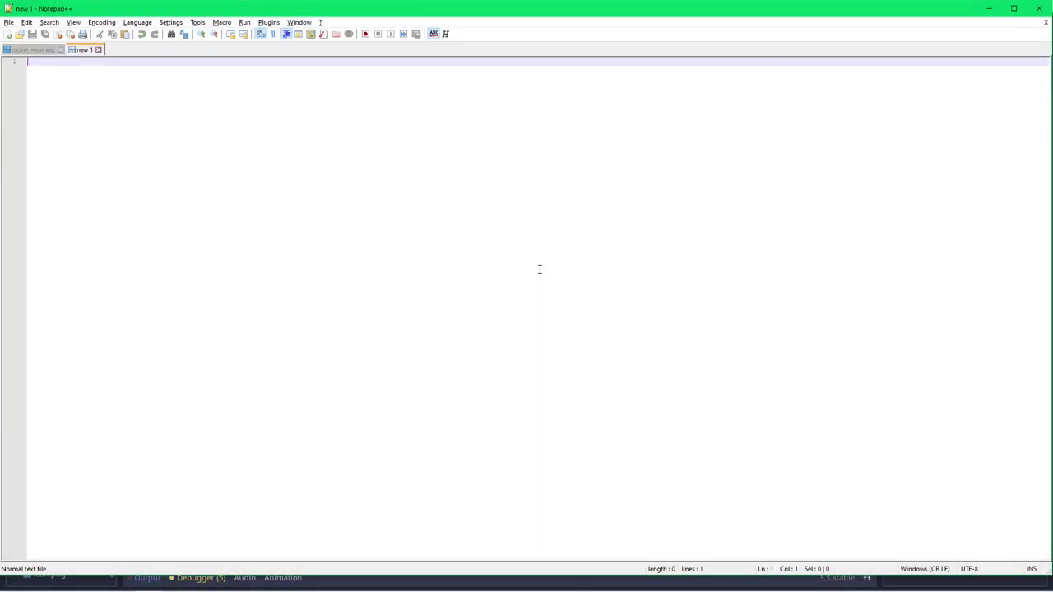
# Write a :use event in the new Notepad++ file containing the line say current_player "I can't use this!"
pyautogui.write('{')
pyautogui.write('use')
pyautogui.press('Return')
pyautogui.write('say c')
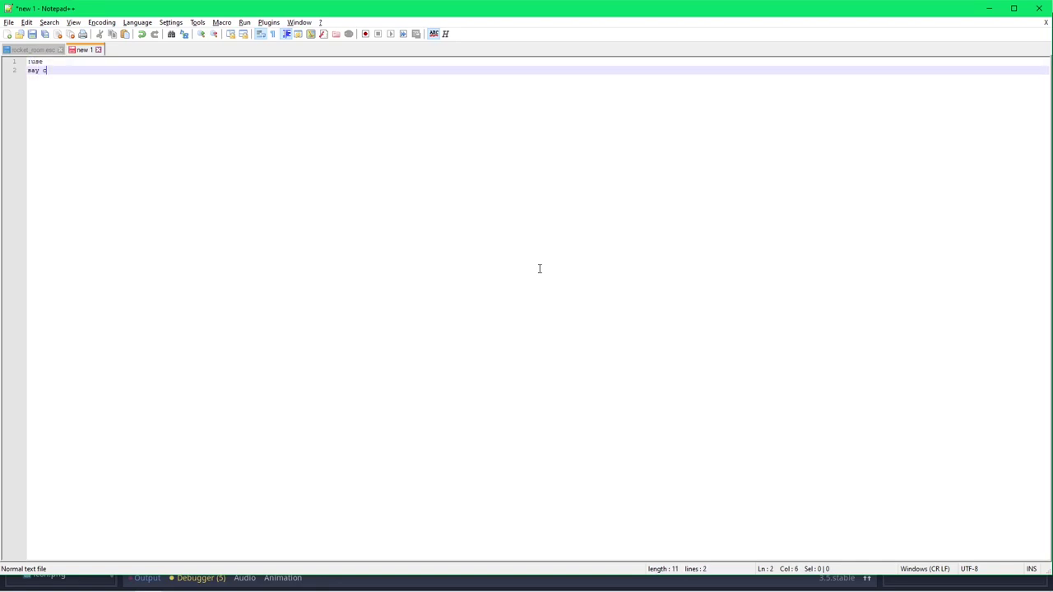
pyautogui.write('urrent_player "I can\'t use this!')
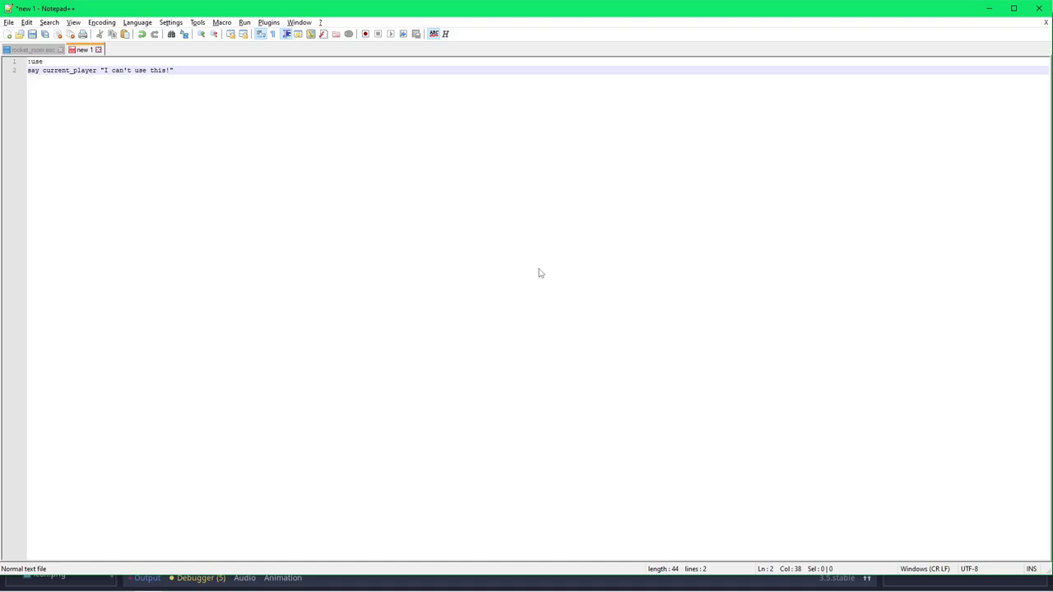
# Save the new script as action_defaults.esc in the Tutorial project's root folder
pyautogui.hotkey('alt', 'f')
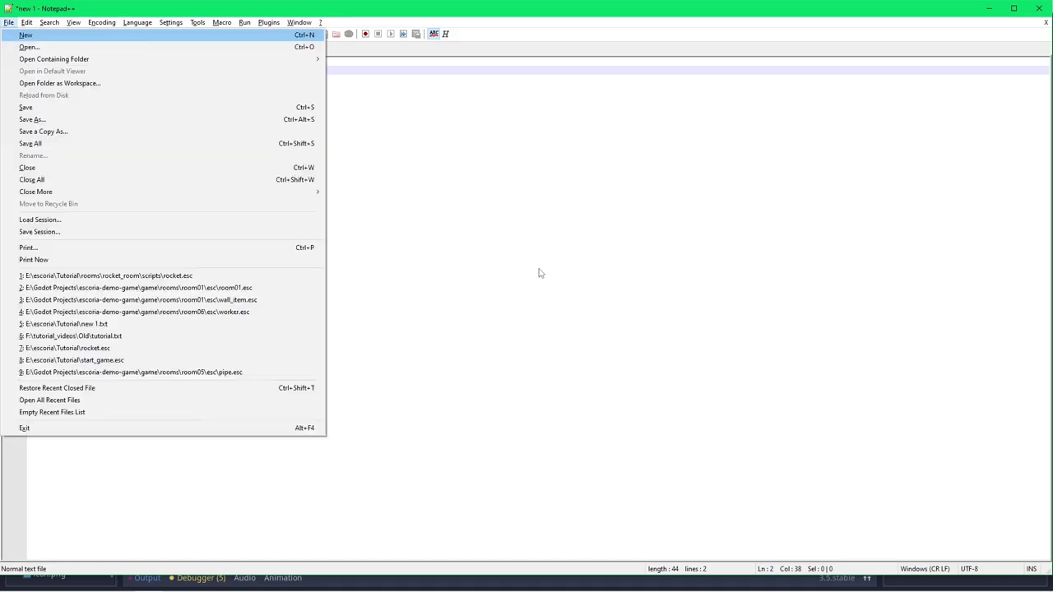
pyautogui.press('a')
pyautogui.click(697, 229)
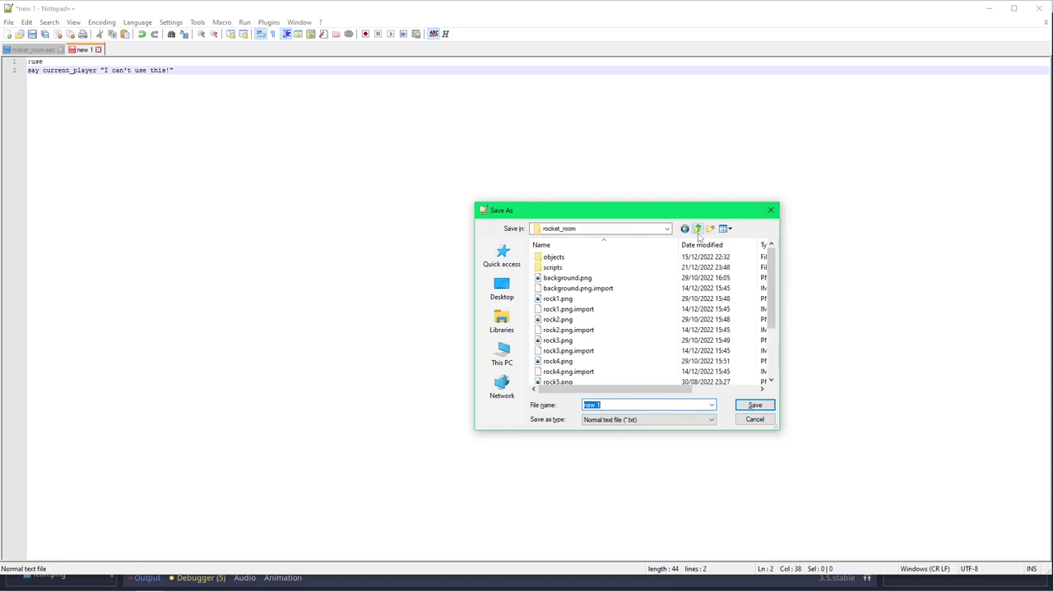
pyautogui.click(696, 229)
pyautogui.click(696, 228)
pyautogui.write('action_defaults.esc')
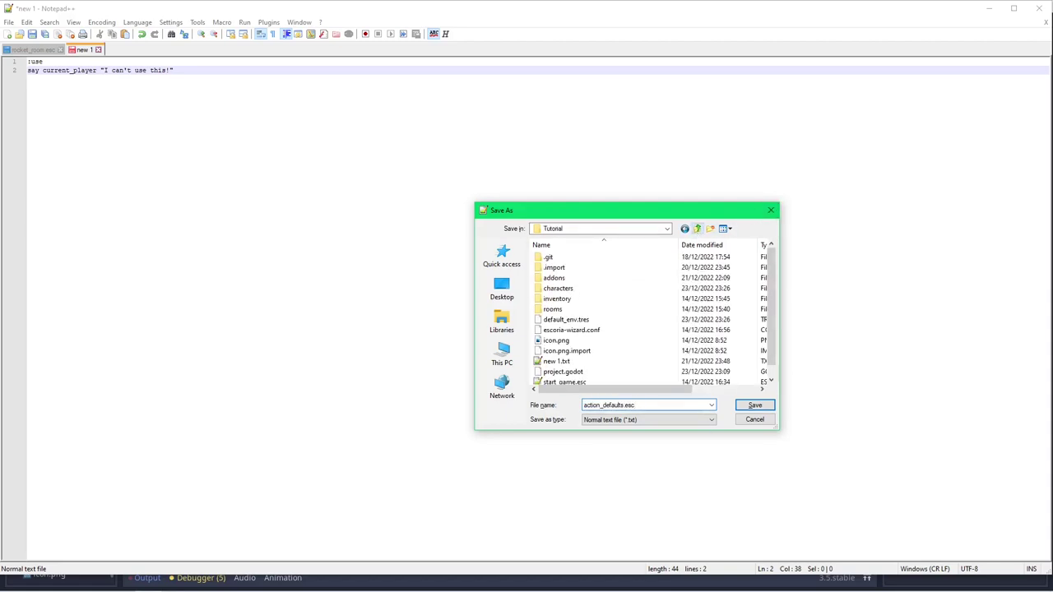
pyautogui.press('Return')
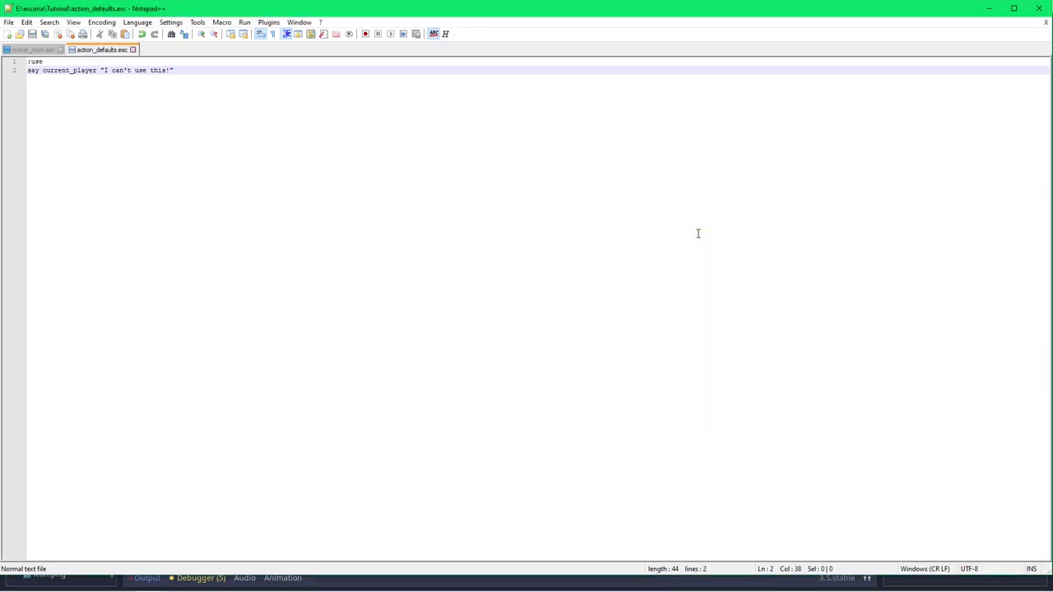
# Switch to Godot and set Action Default Script to res://action_defaults.esc in the project's Escoria Main settings
pyautogui.hotkey('alt', 'Tab')
pyautogui.click(51, 25)
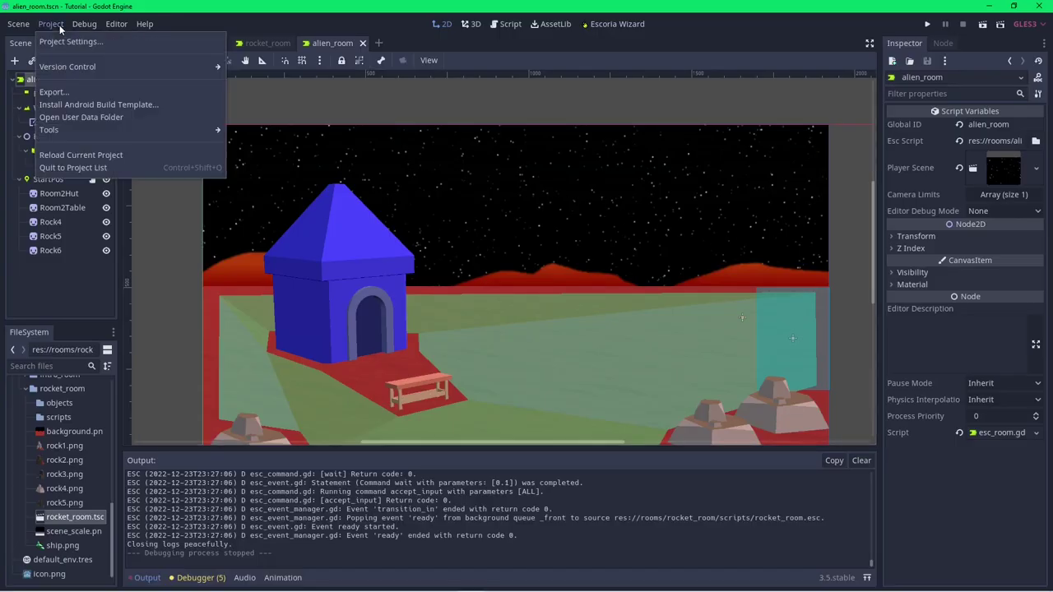
pyautogui.click(60, 42)
pyautogui.scroll(-6, 328, 289)
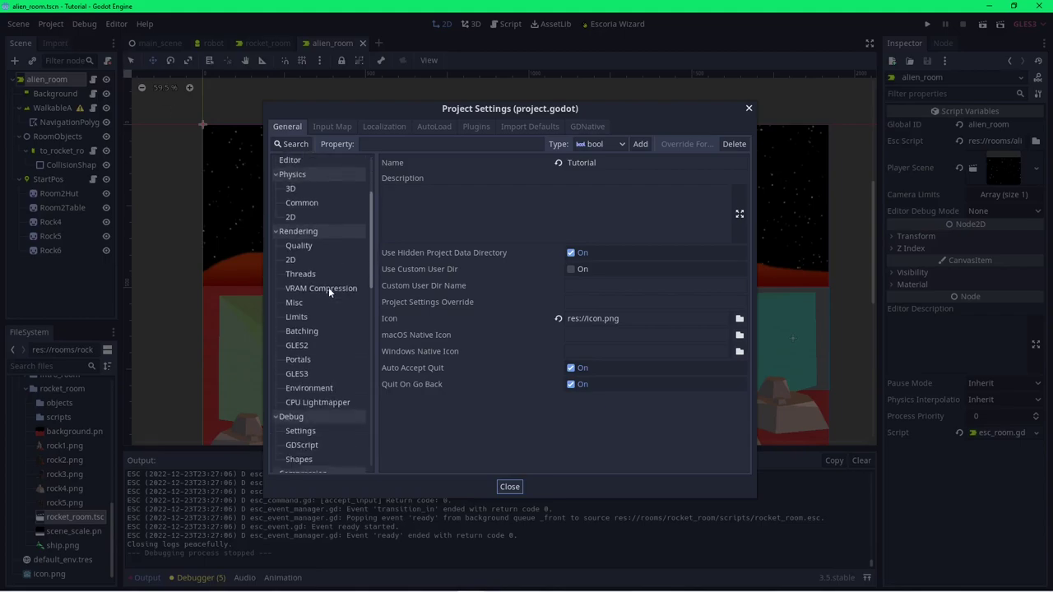
pyautogui.scroll(-4, 328, 292)
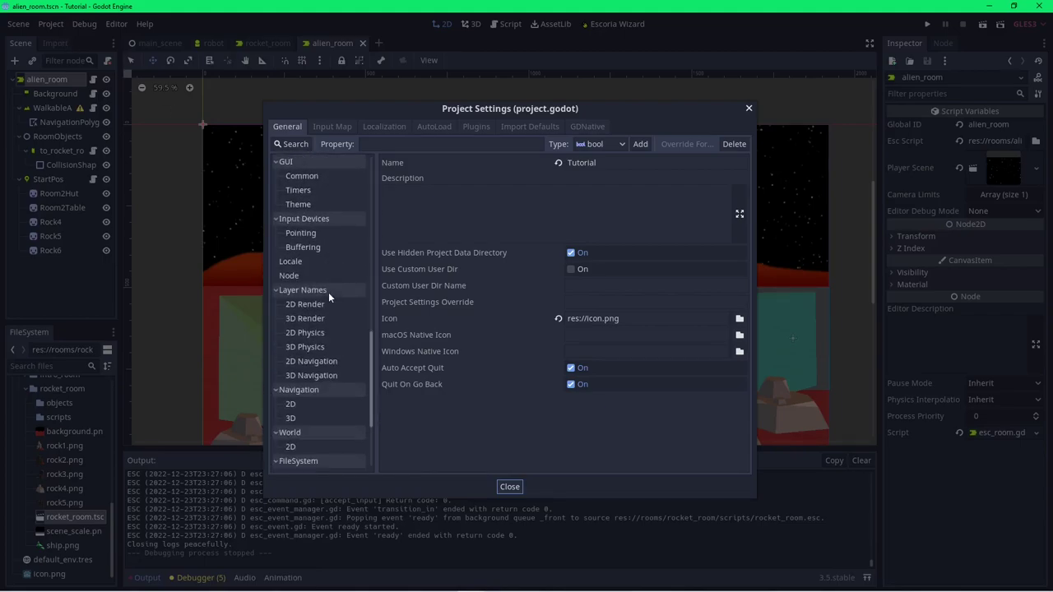
pyautogui.click(323, 371)
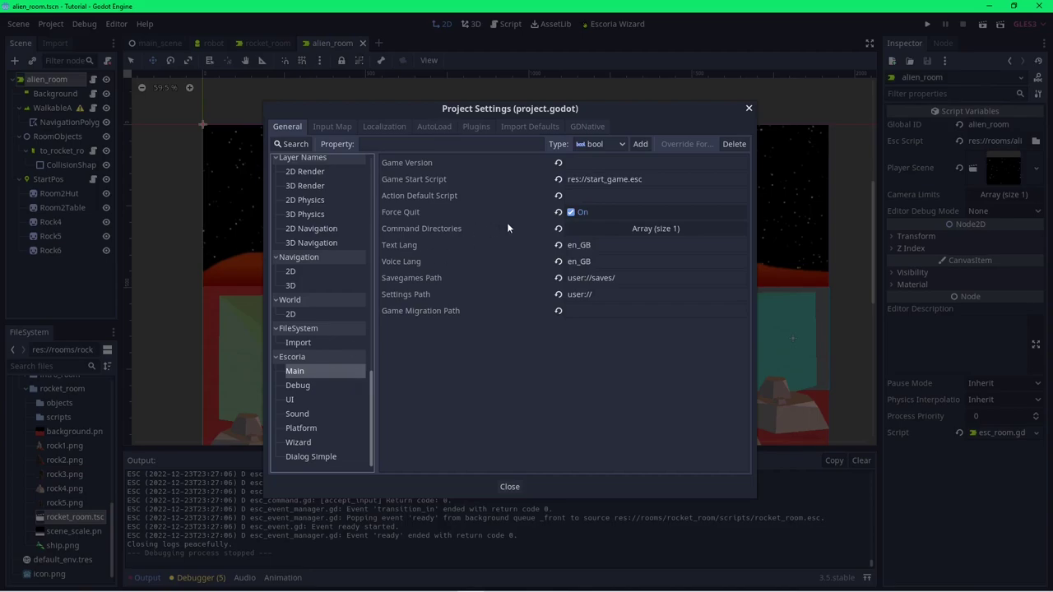
pyautogui.click(575, 195)
pyautogui.write('res://action_default')
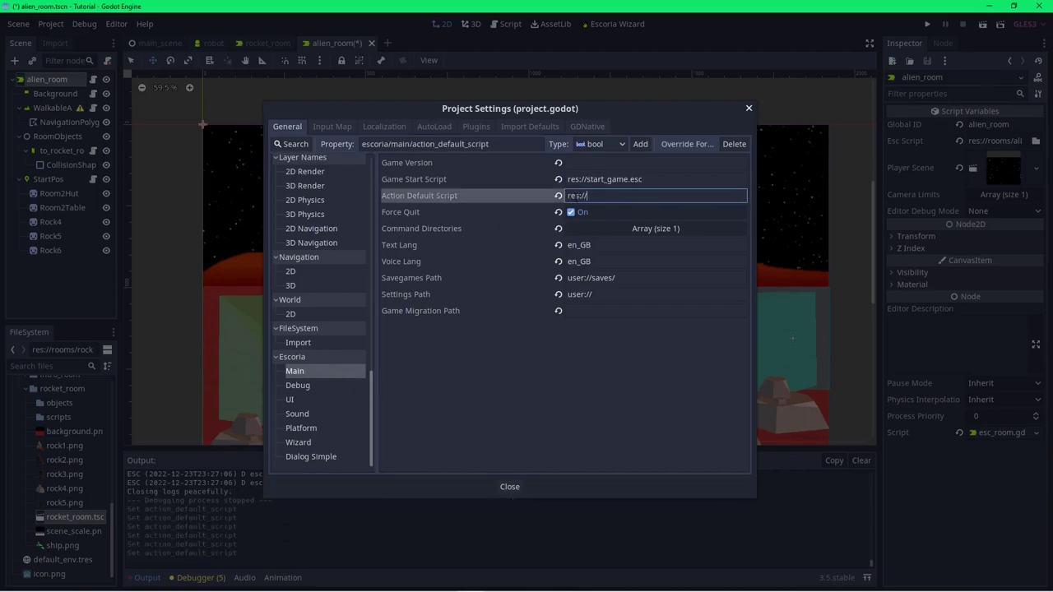
pyautogui.write('.esc')
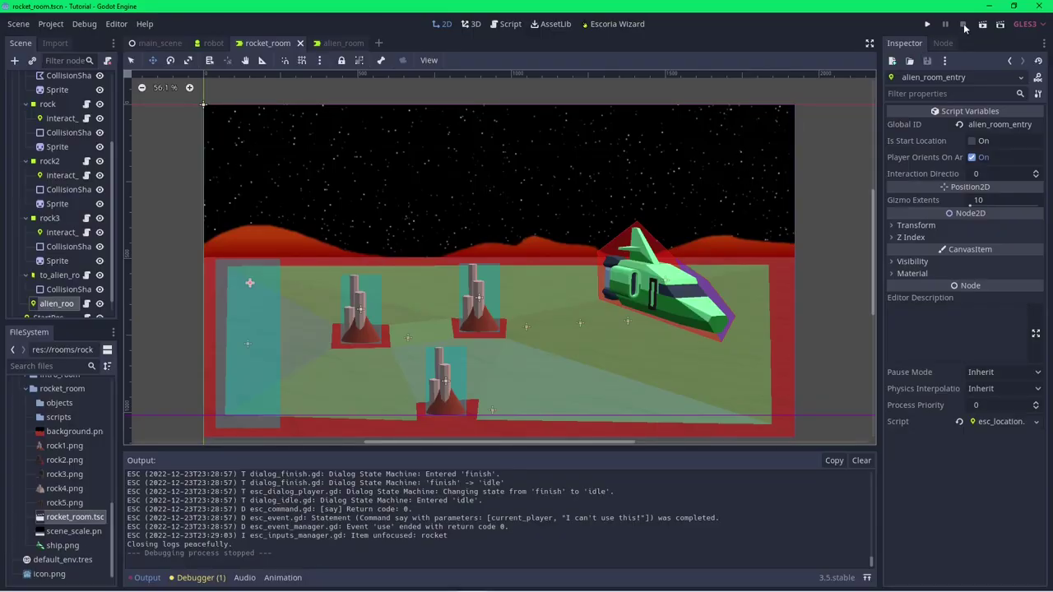
# Run the current rocket_room scene and use the rocket to test the default action
pyautogui.click(982, 24)
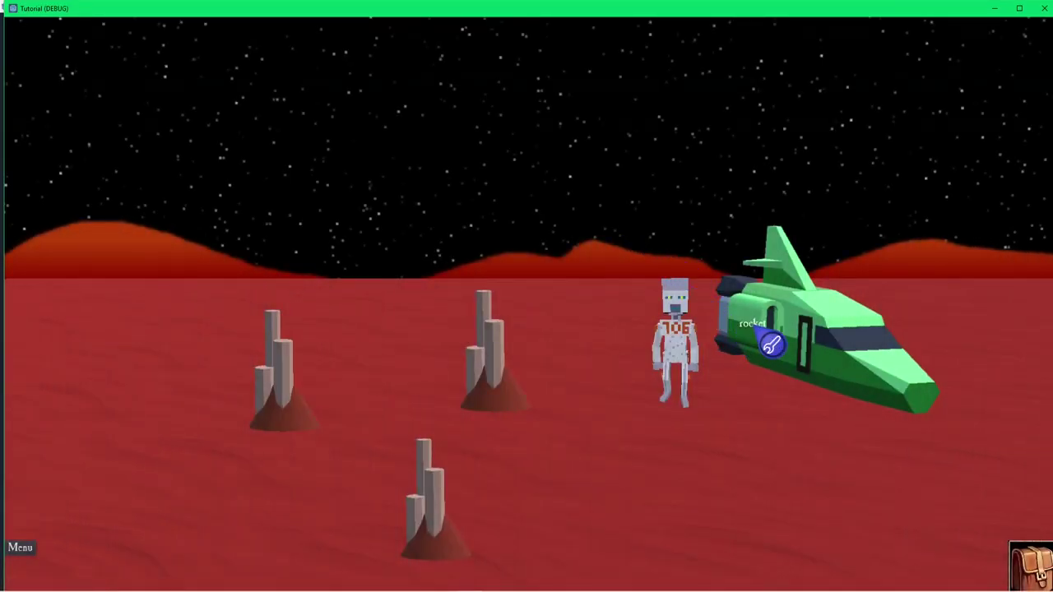
pyautogui.click(769, 344)
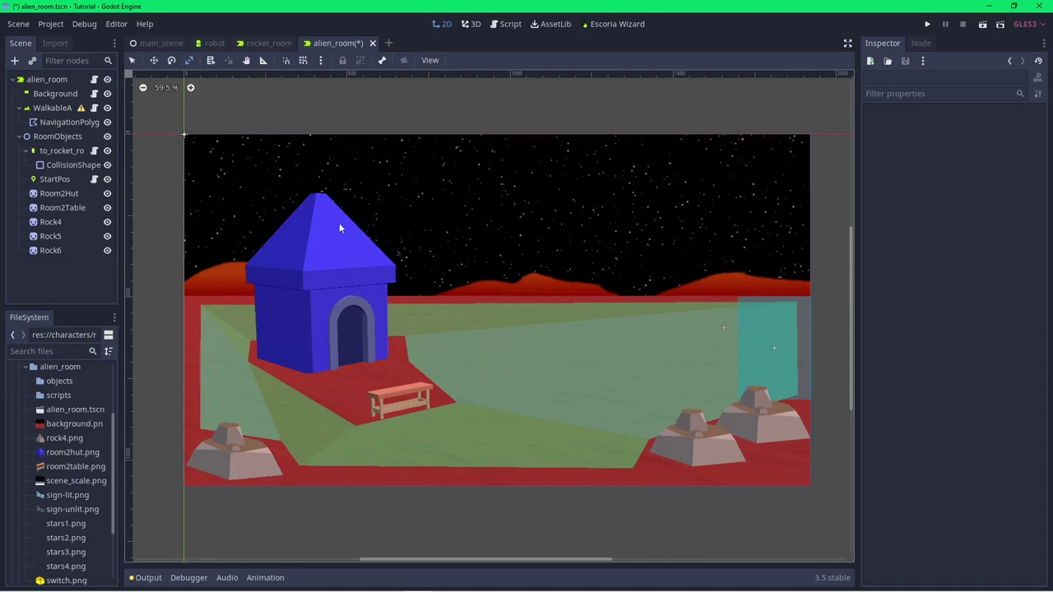
# Set up a background object under RoomObjects in the Escoria Item Creator, named switch, with the default action use
pyautogui.click(55, 137)
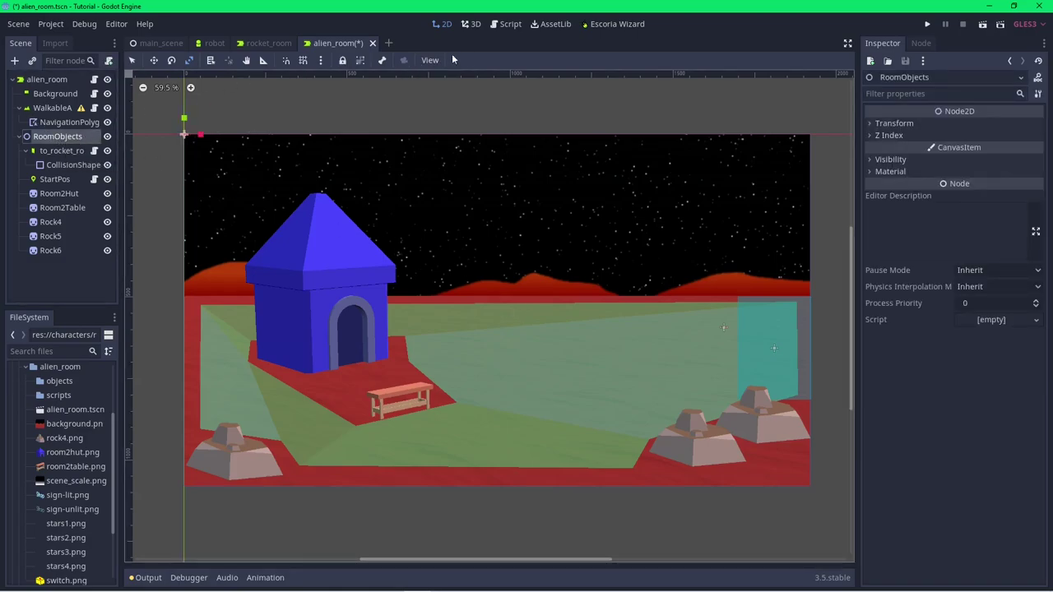
pyautogui.click(605, 26)
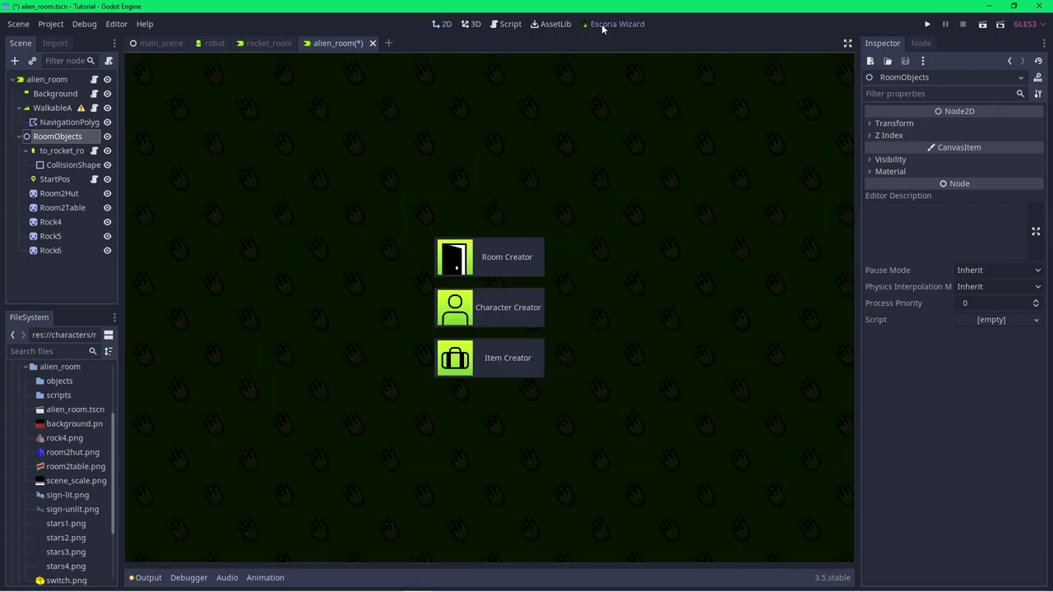
pyautogui.click(492, 358)
pyautogui.doubleClick(449, 241)
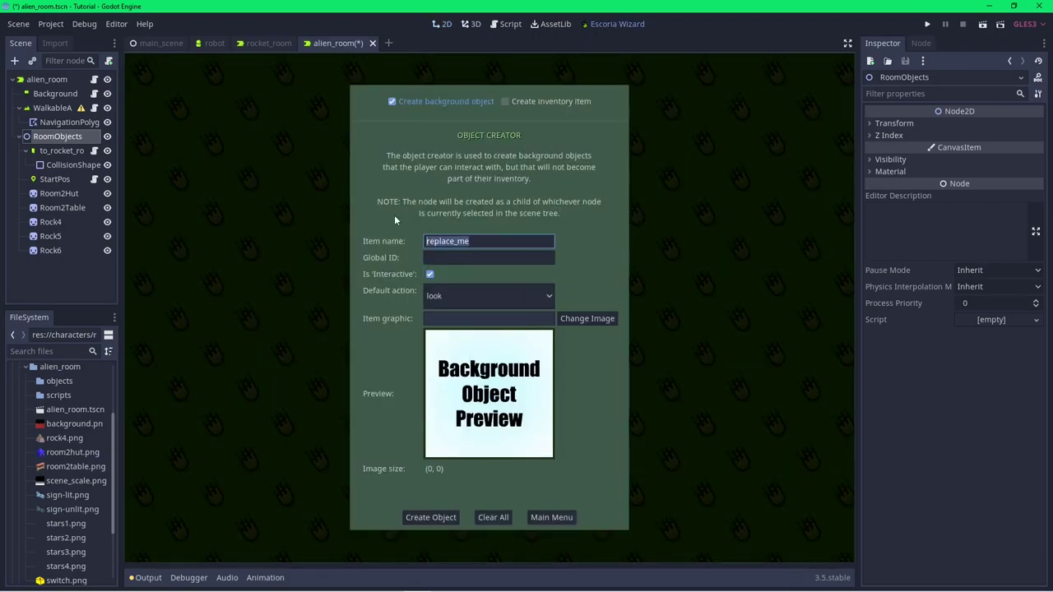
pyautogui.write('switch')
pyautogui.click(490, 296)
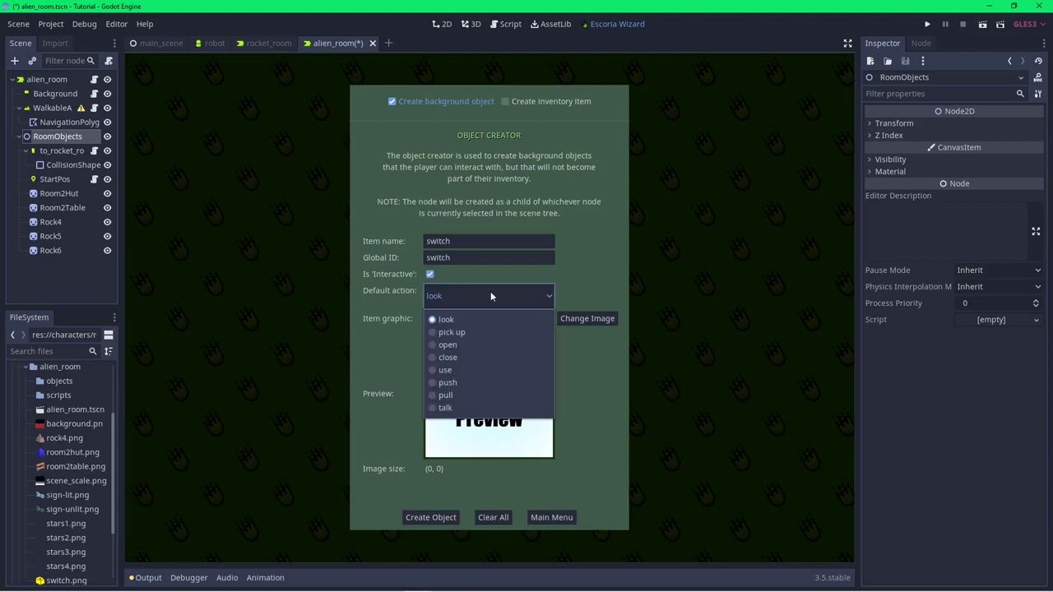
pyautogui.click(461, 371)
# Assign switch.png from rooms/alien_room as the item graphic, create the switch object and return to the 2D view
pyautogui.click(587, 318)
pyautogui.doubleClick(342, 255)
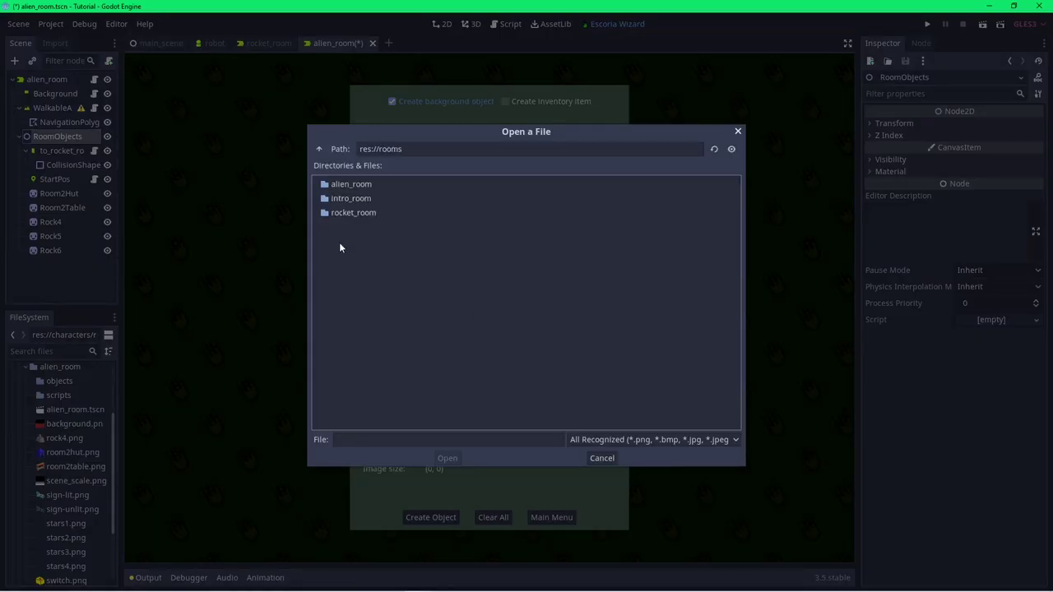
pyautogui.doubleClick(338, 189)
pyautogui.doubleClick(349, 371)
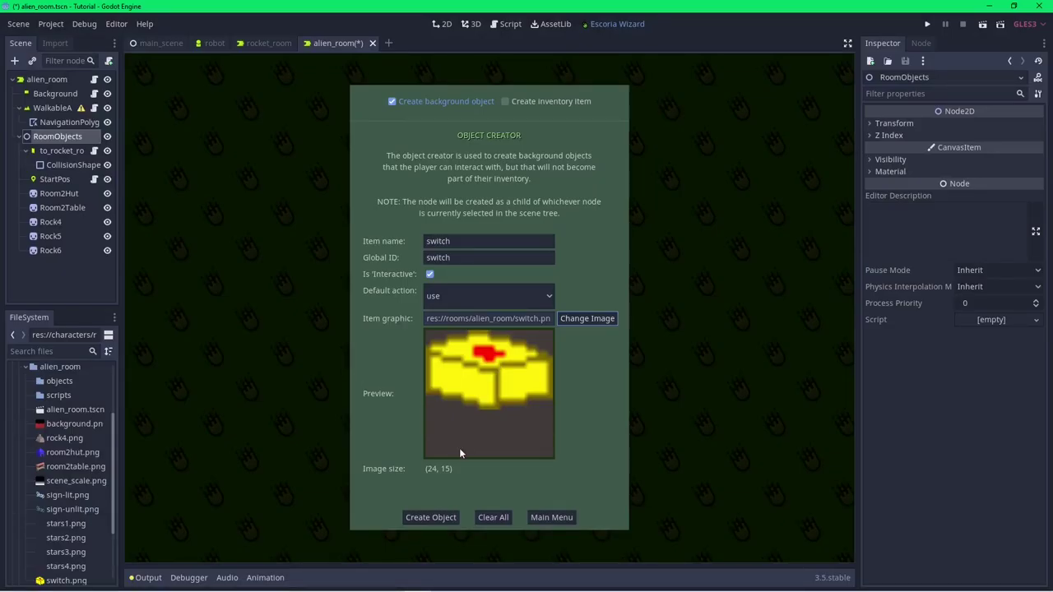
pyautogui.click(436, 518)
pyautogui.click(523, 336)
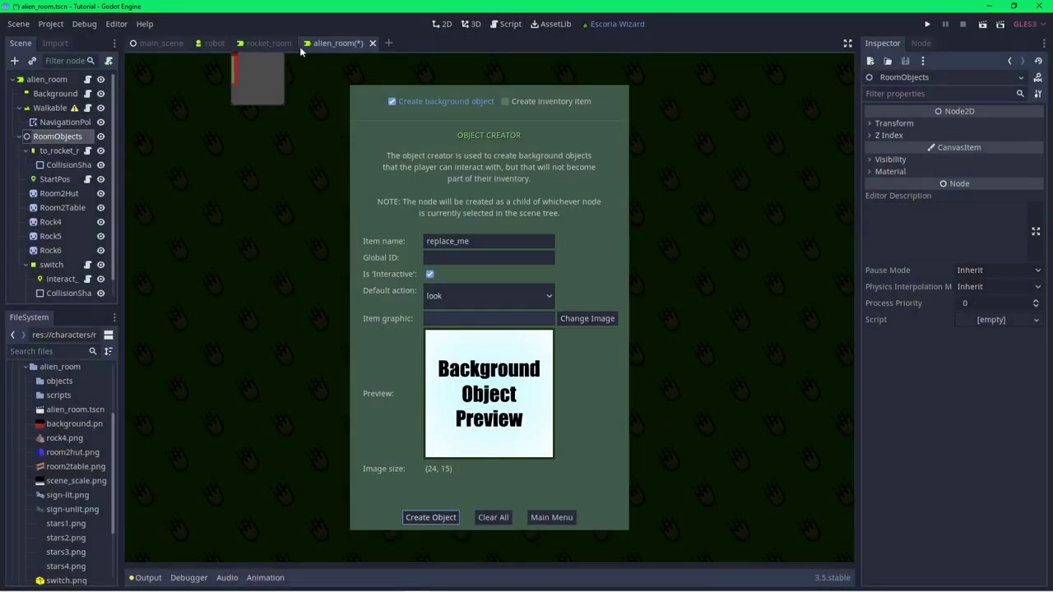
pyautogui.click(442, 23)
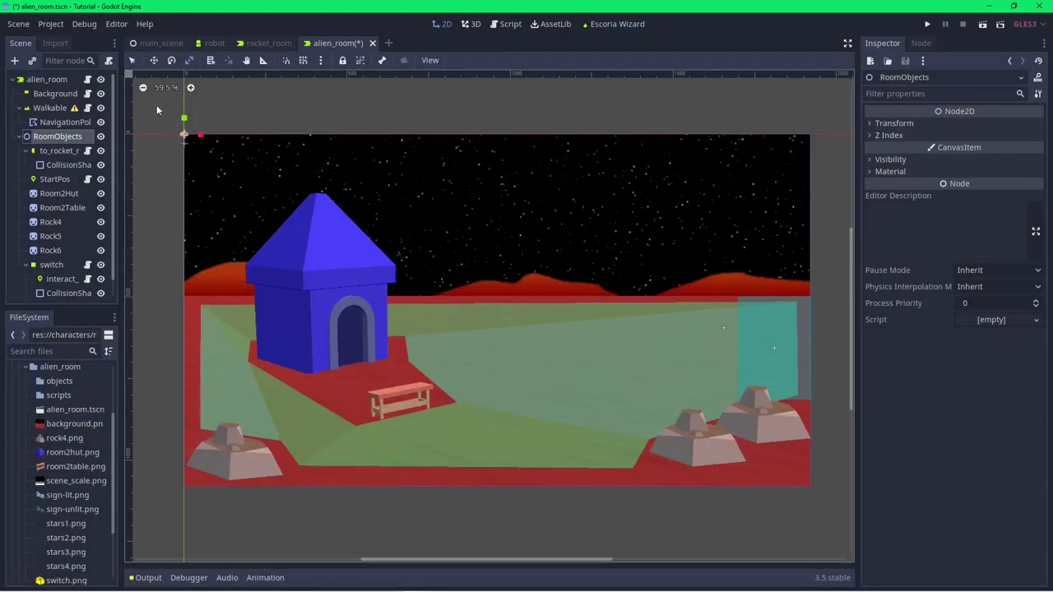
# Move the switch onto the bench and place its interact_position on the ground in front of the bench
pyautogui.click(154, 61)
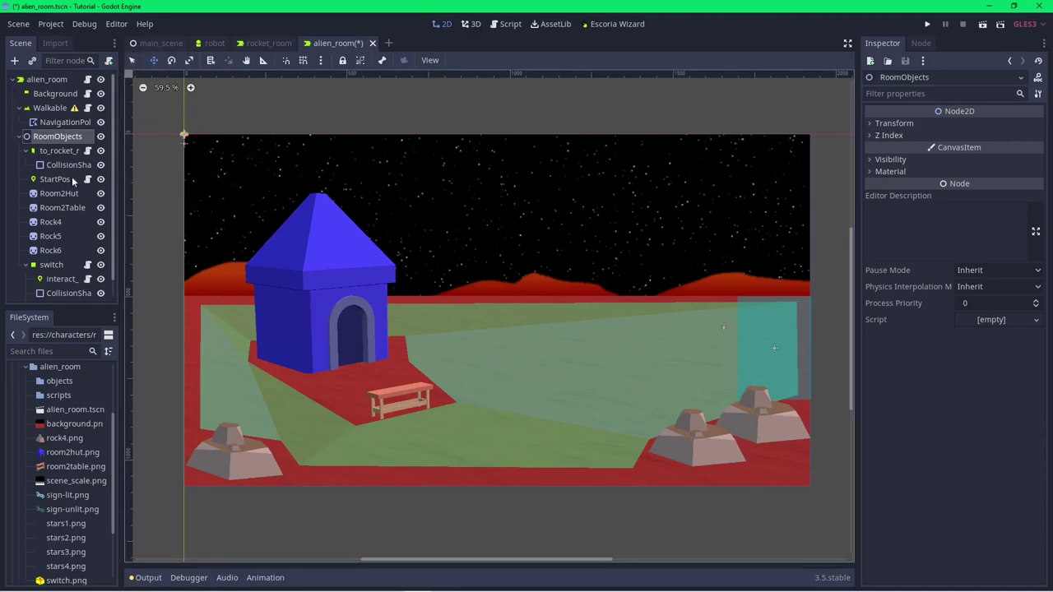
pyautogui.click(51, 264)
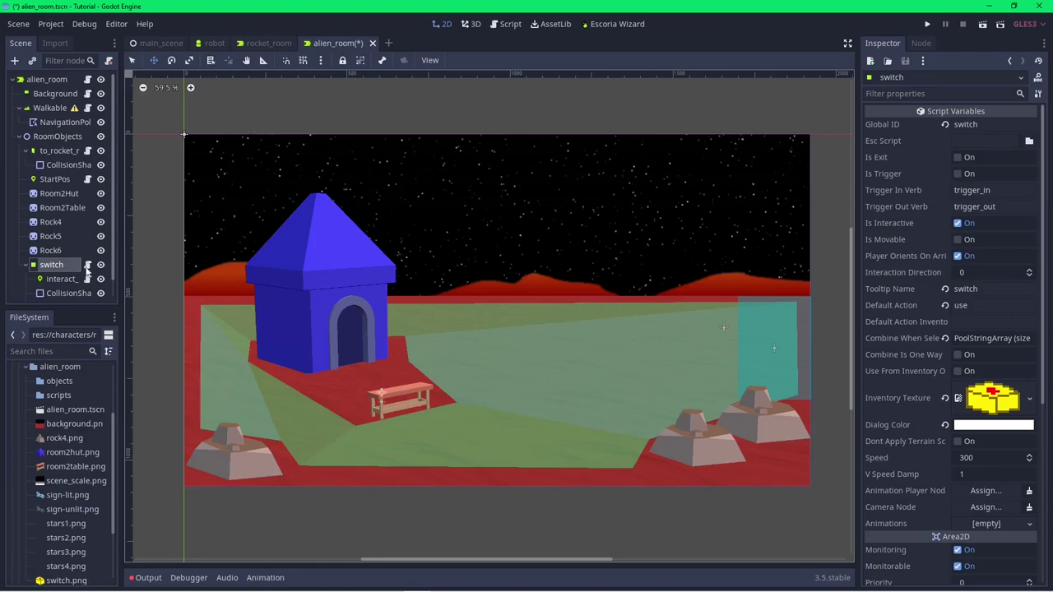
pyautogui.click(62, 281)
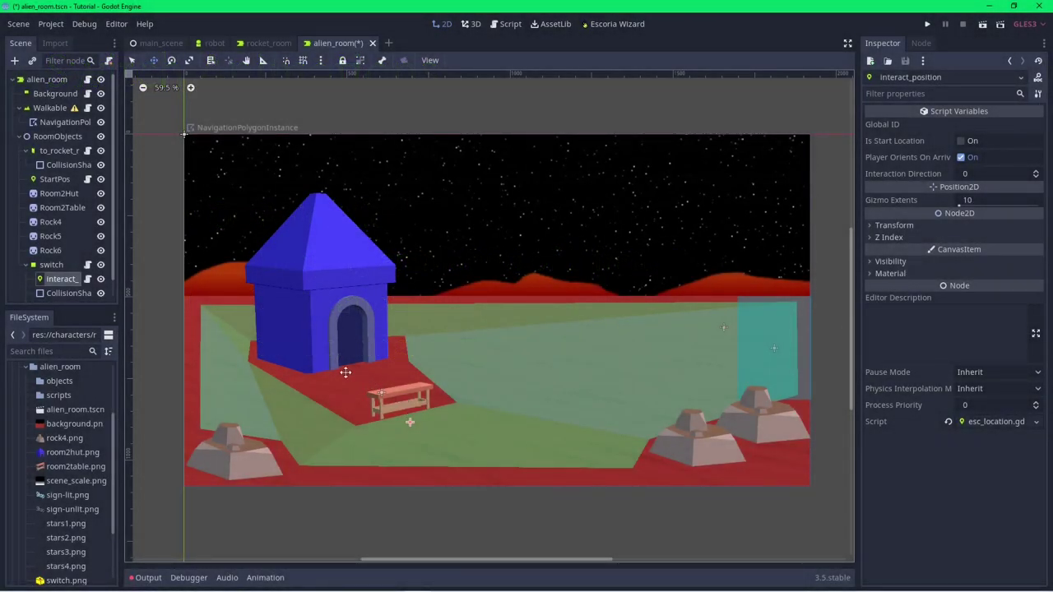
# Add an AnimatedSprite child node to the switch and give it a new SpriteFrames resource
pyautogui.rightClick(62, 264)
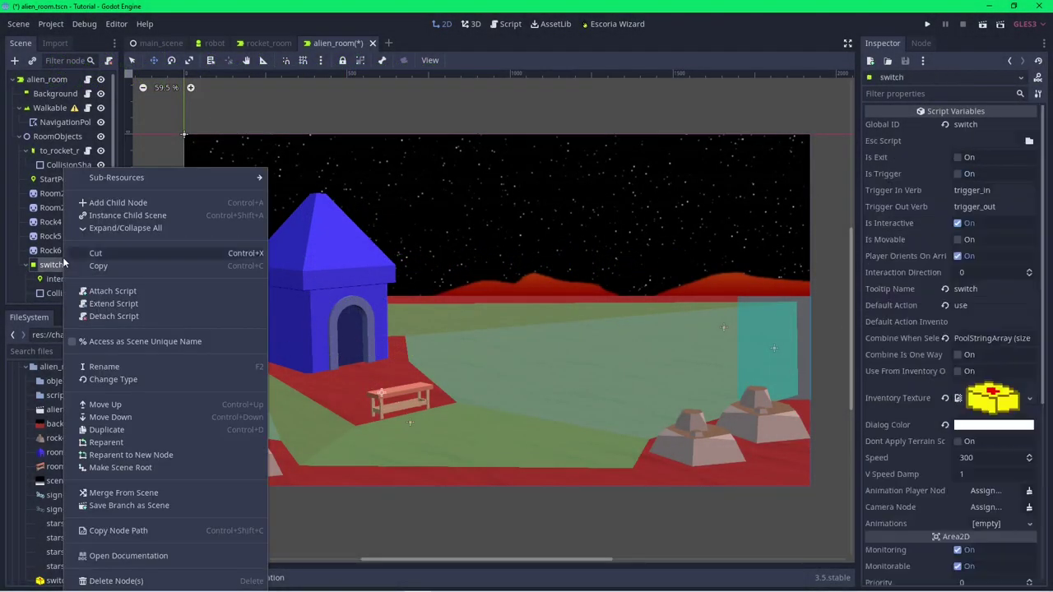
pyautogui.click(137, 202)
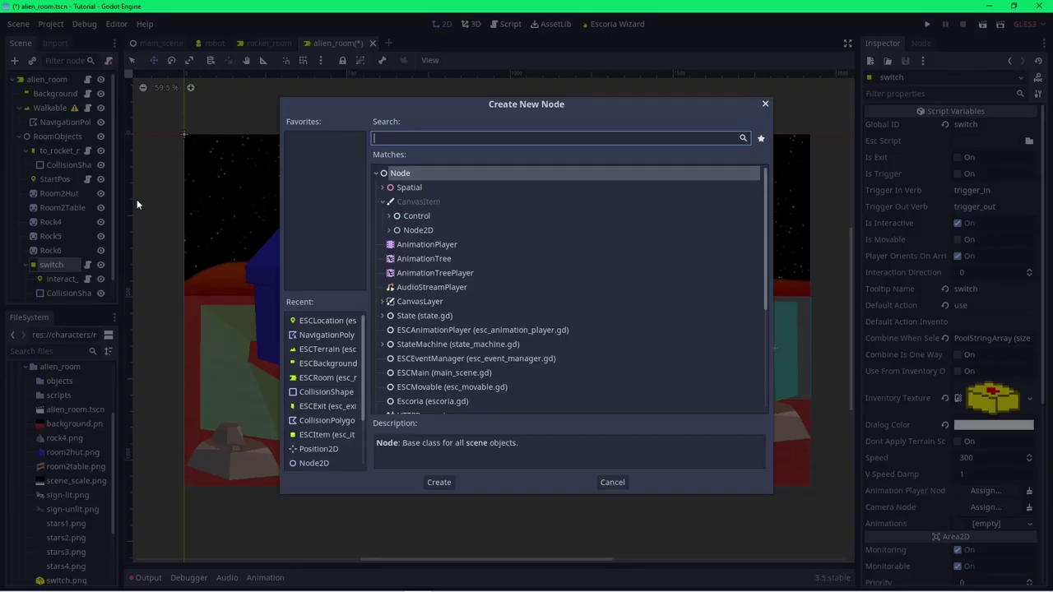
pyautogui.write('animate')
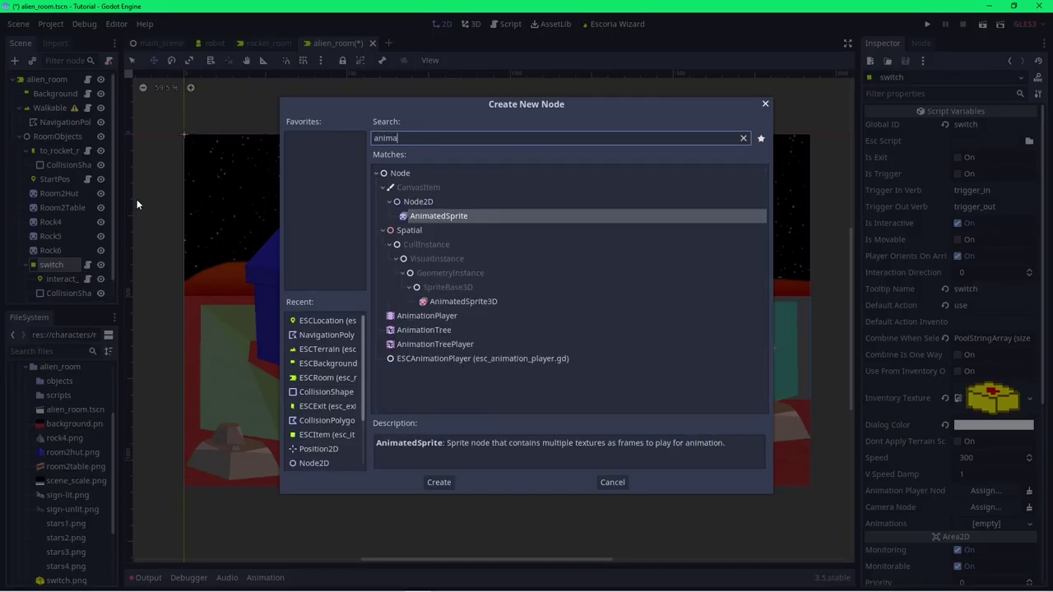
pyautogui.doubleClick(469, 217)
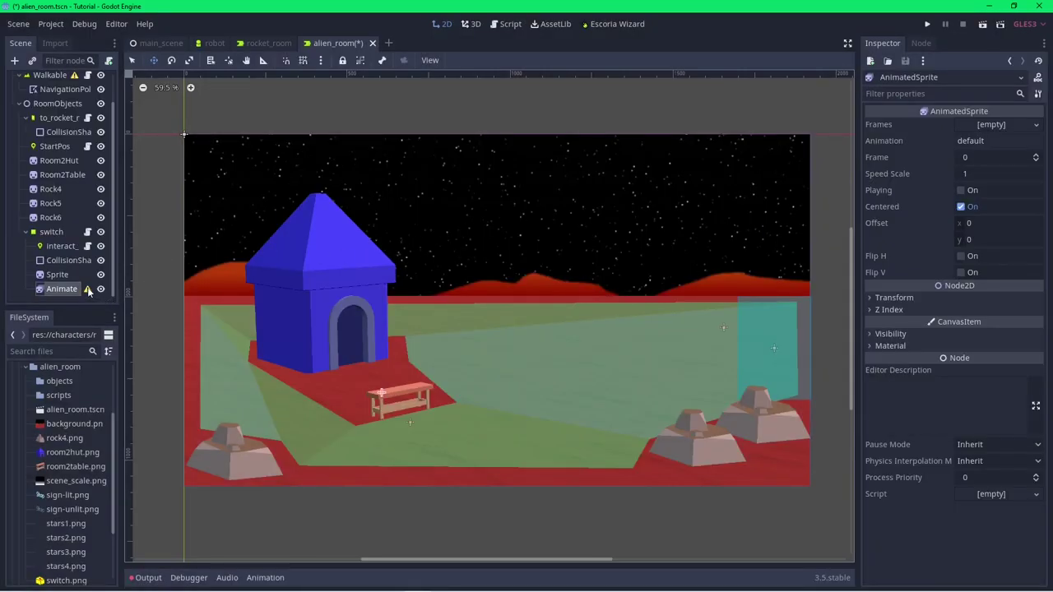
pyautogui.moveTo(88, 291)
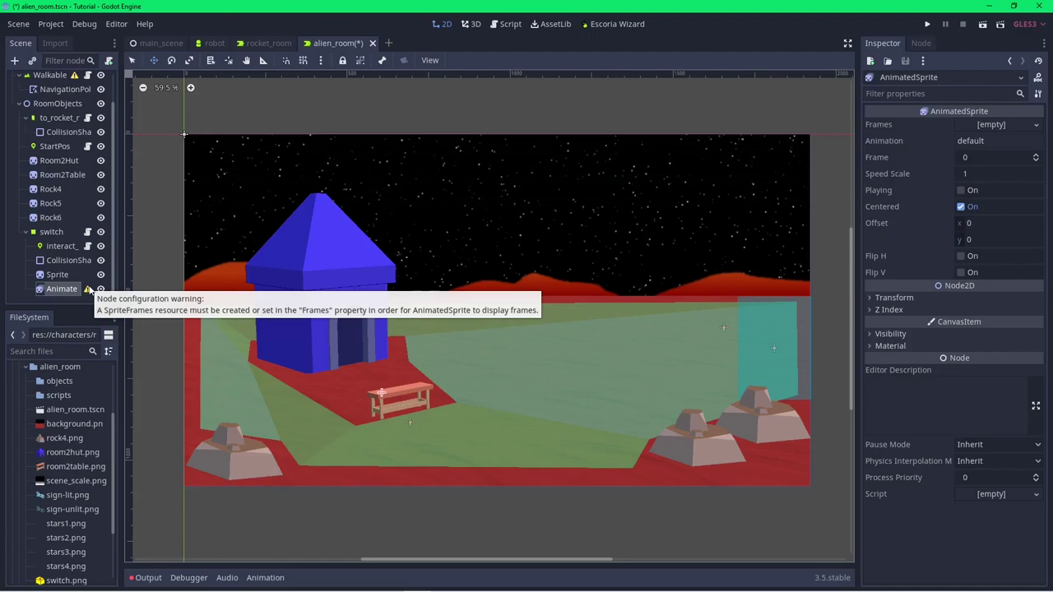
pyautogui.click(1004, 125)
pyautogui.click(1000, 144)
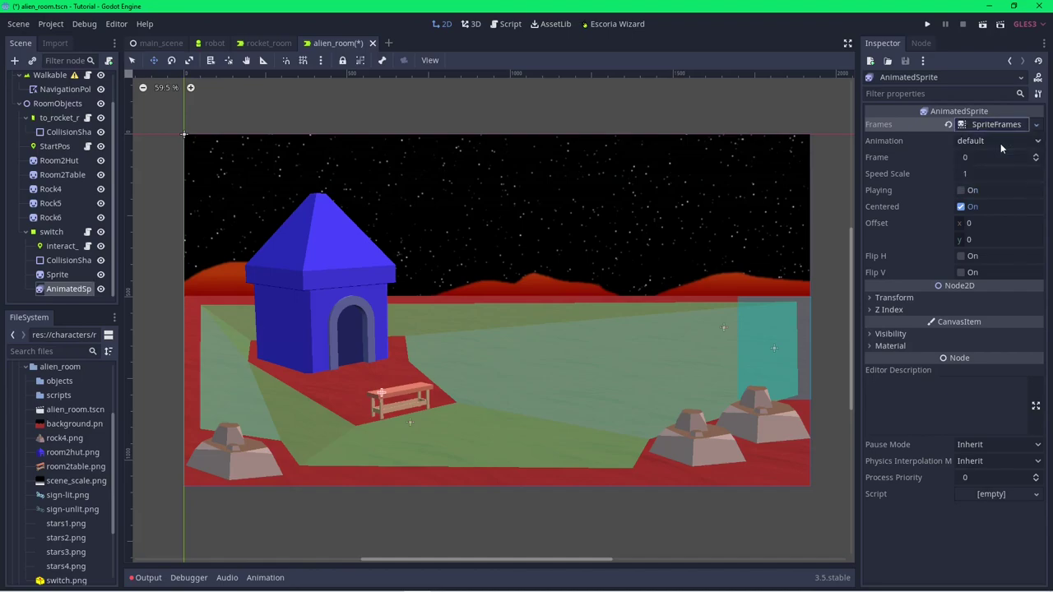
# Open the AnimatedSprite's sprite frames and rename the default animation as signoff
pyautogui.click(54, 275)
pyautogui.click(58, 289)
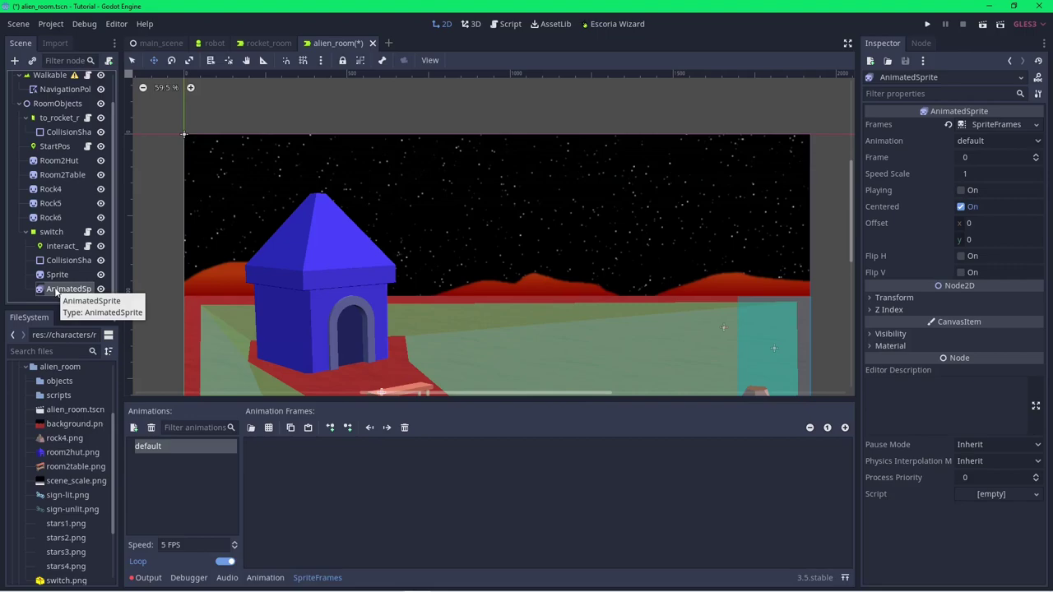
pyautogui.click(159, 445)
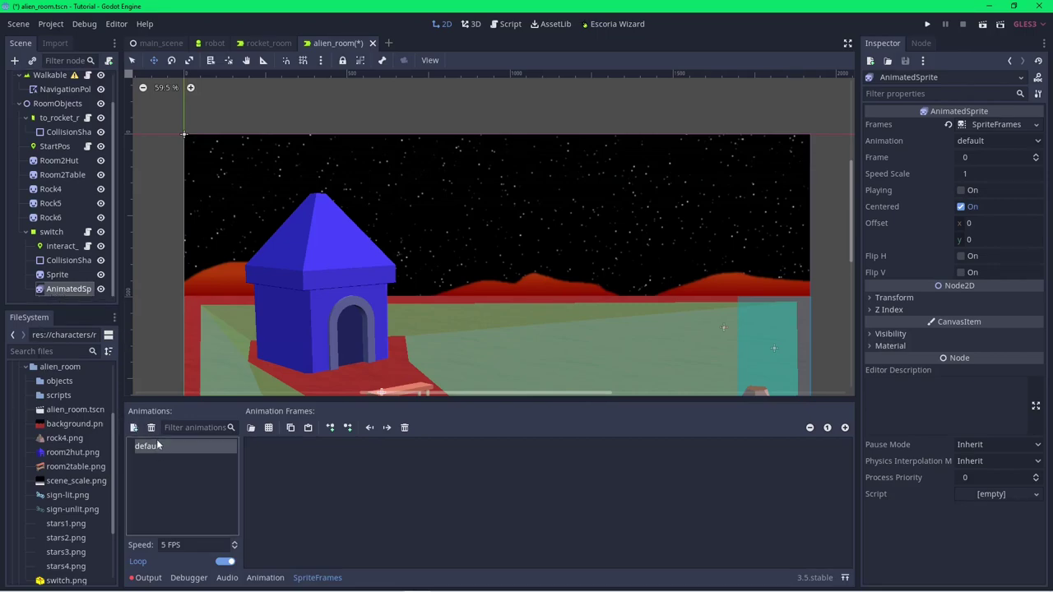
pyautogui.click(158, 445)
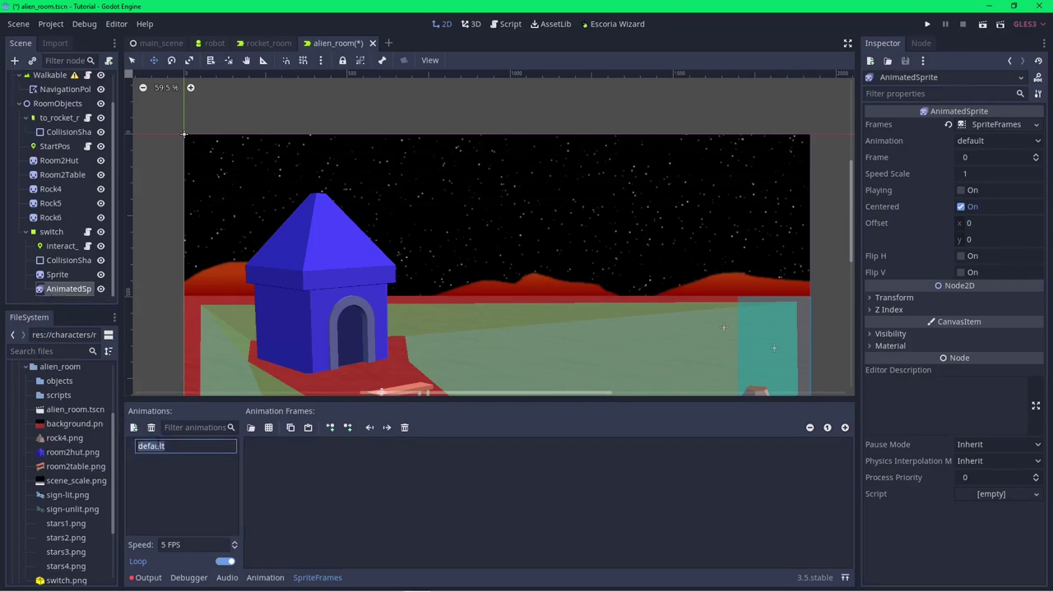
pyautogui.write('signoff')
pyautogui.press('Return')
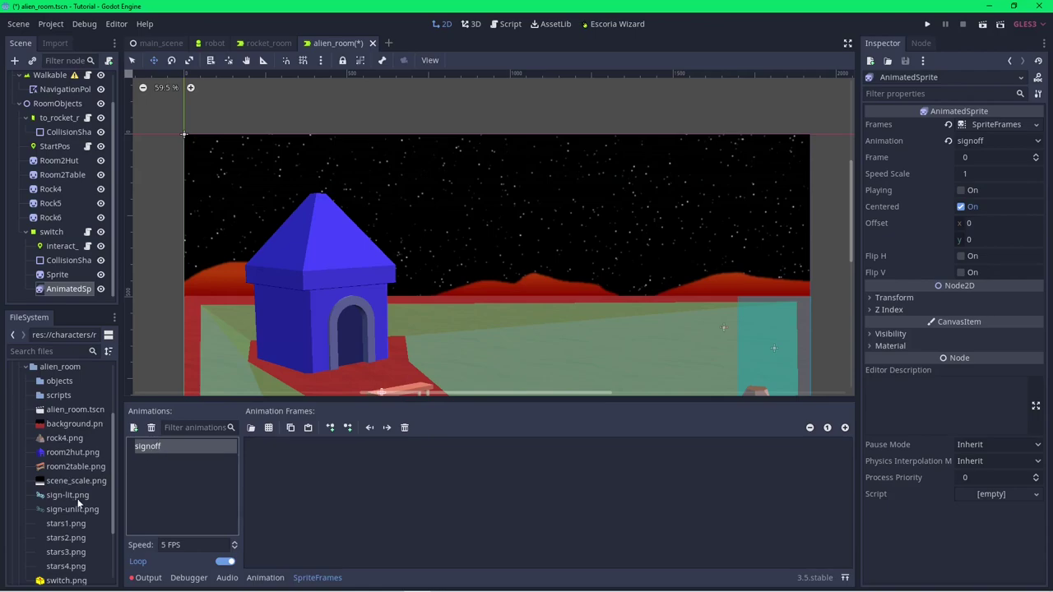
# Add sign-unlit.png as the frame of a non-looping signoff animation and move the sprite onto the hut wall beside the doorway
pyautogui.moveTo(63, 513); pyautogui.dragTo(291, 495)
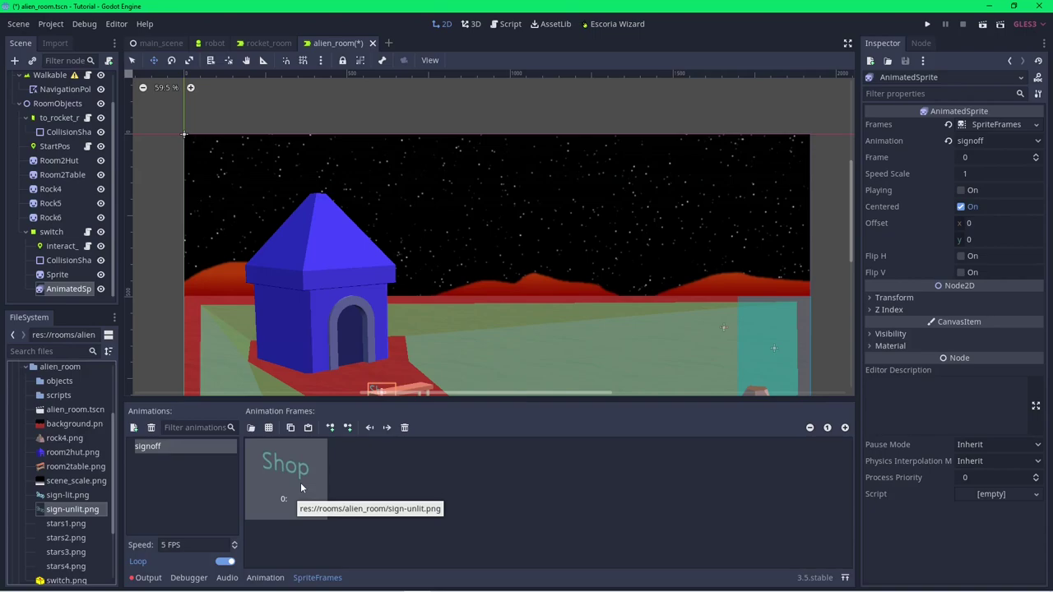
pyautogui.click(229, 563)
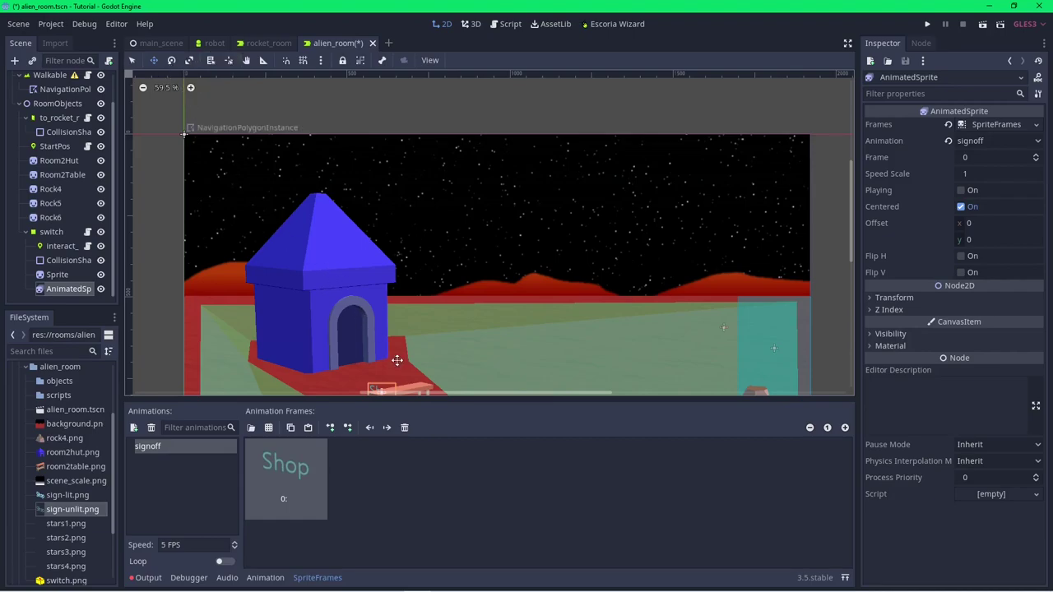
pyautogui.moveTo(397, 360); pyautogui.dragTo(298, 273)
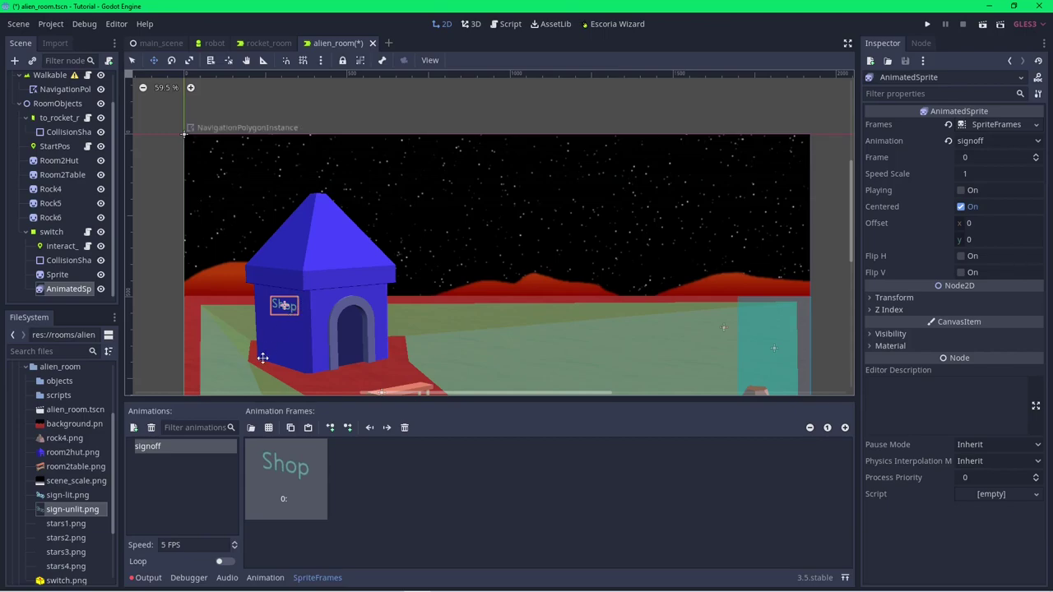
# Add a second animation named signon with sign-lit.png and sign-unlit.png as its two frames
pyautogui.click(132, 428)
pyautogui.click(144, 447)
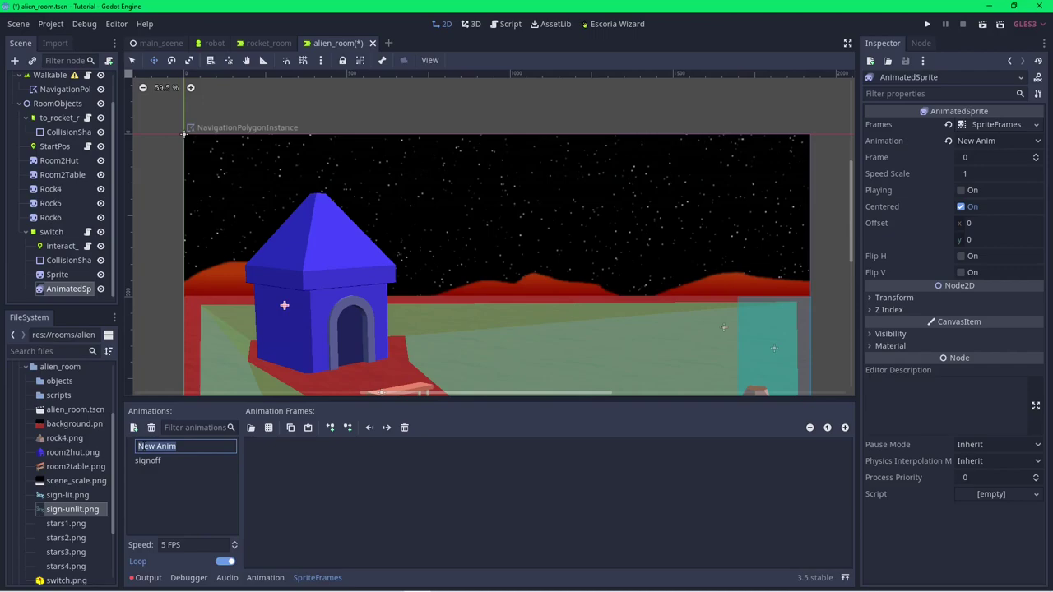
pyautogui.write('signon')
pyautogui.press('Return')
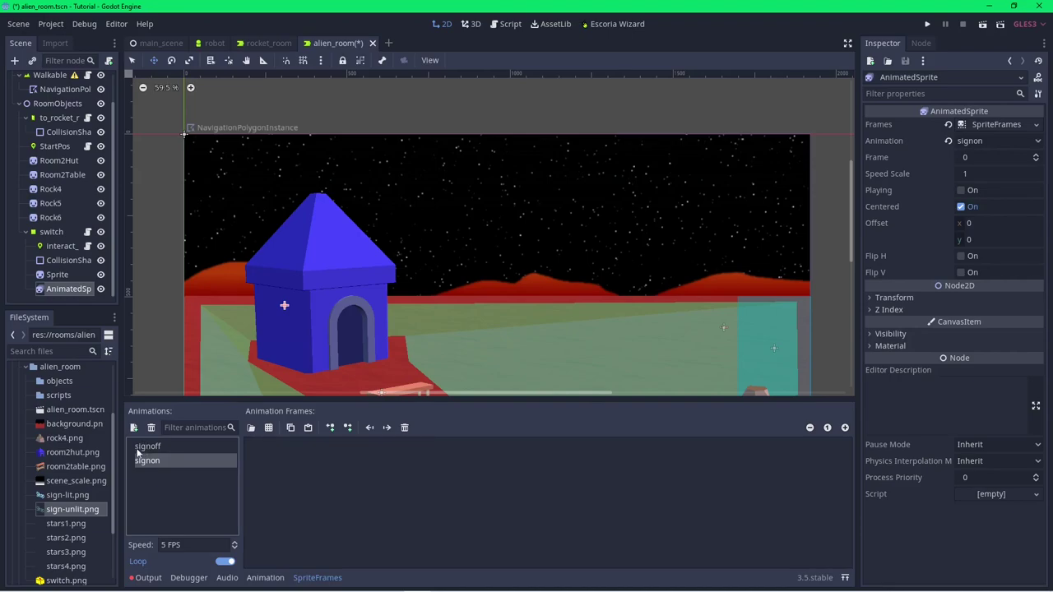
pyautogui.moveTo(62, 495); pyautogui.dragTo(305, 474)
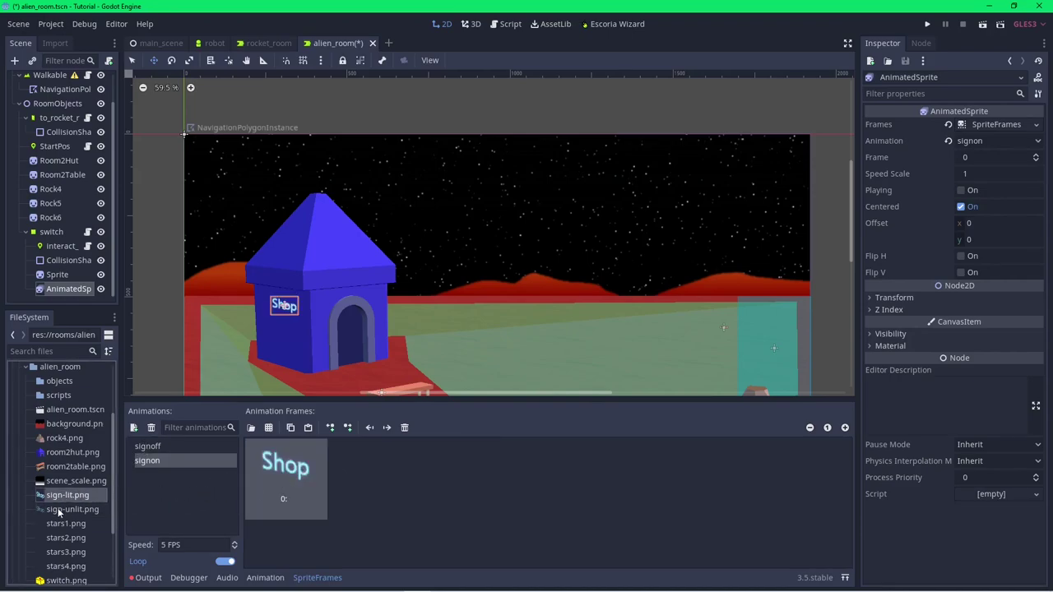
pyautogui.moveTo(60, 510); pyautogui.dragTo(378, 480)
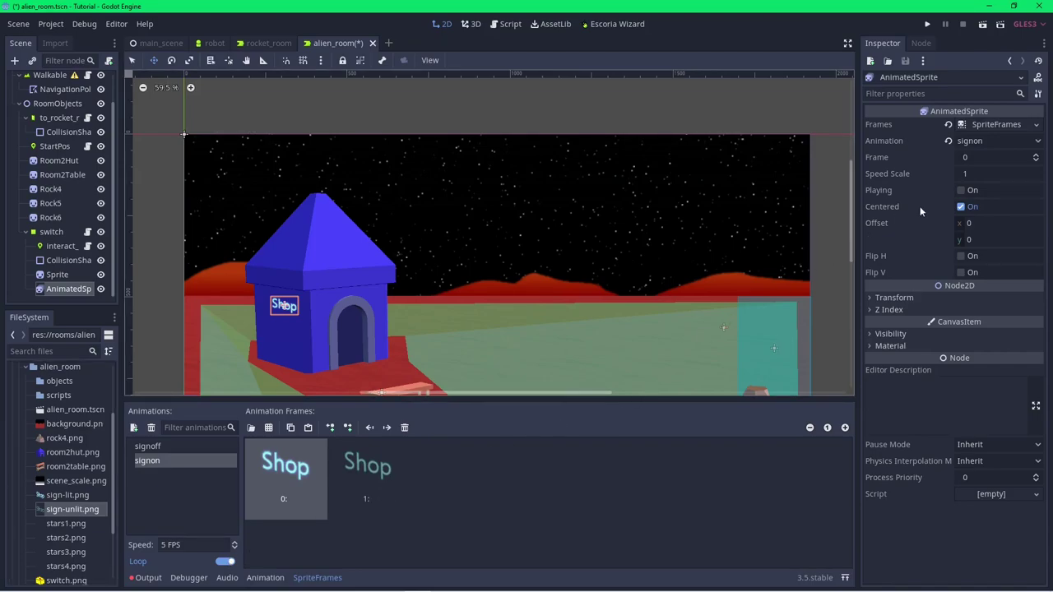
# Play the signon animation on the AnimatedSprite and set its speed to 3 FPS
pyautogui.click(987, 143)
pyautogui.click(984, 173)
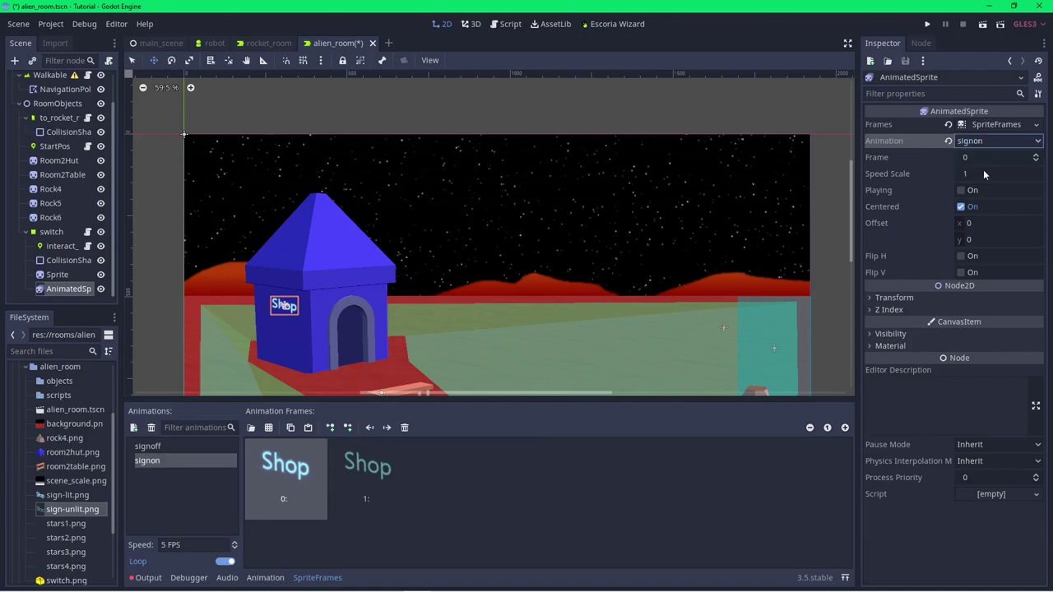
pyautogui.click(961, 191)
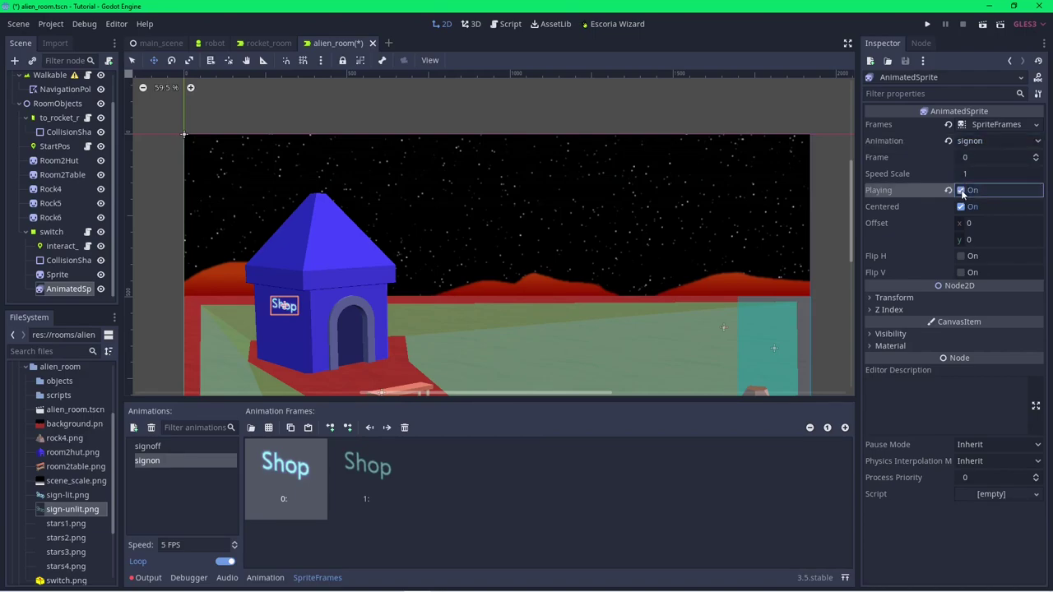
pyautogui.click(234, 550)
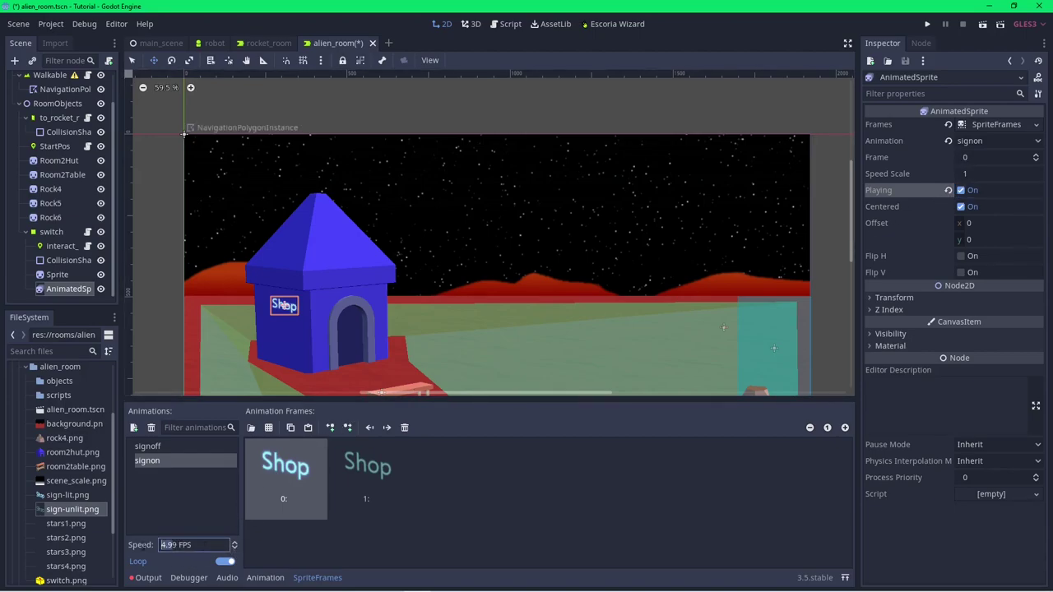
pyautogui.write('4')
pyautogui.press('BackSpace')
pyautogui.write('3')
pyautogui.hotkey('shift', 'Left')
# Set the AnimatedSprite's current animation to signoff and turn off playing
pyautogui.click(1011, 140)
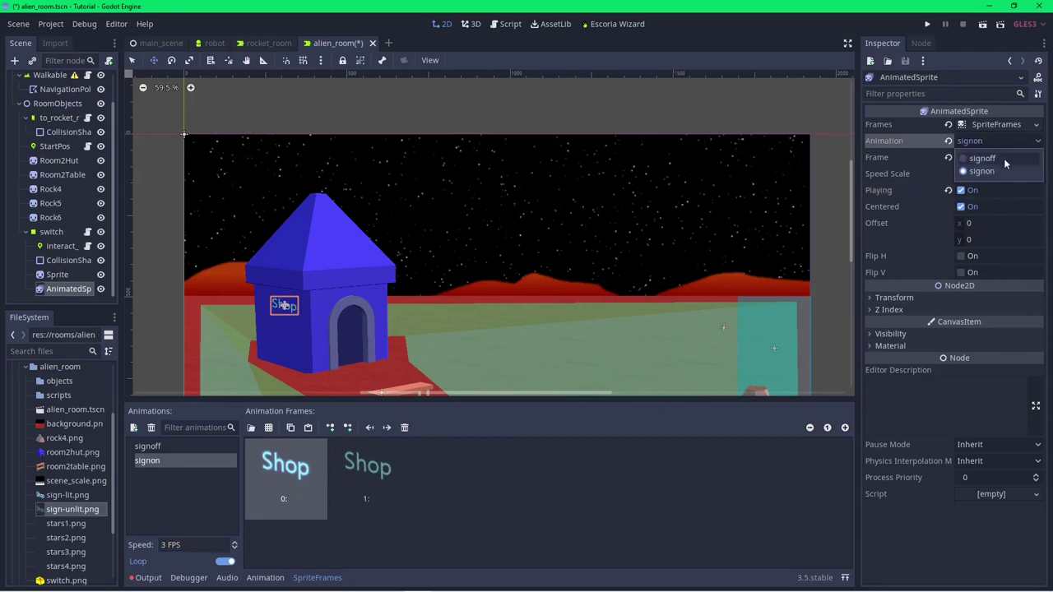
pyautogui.click(1005, 159)
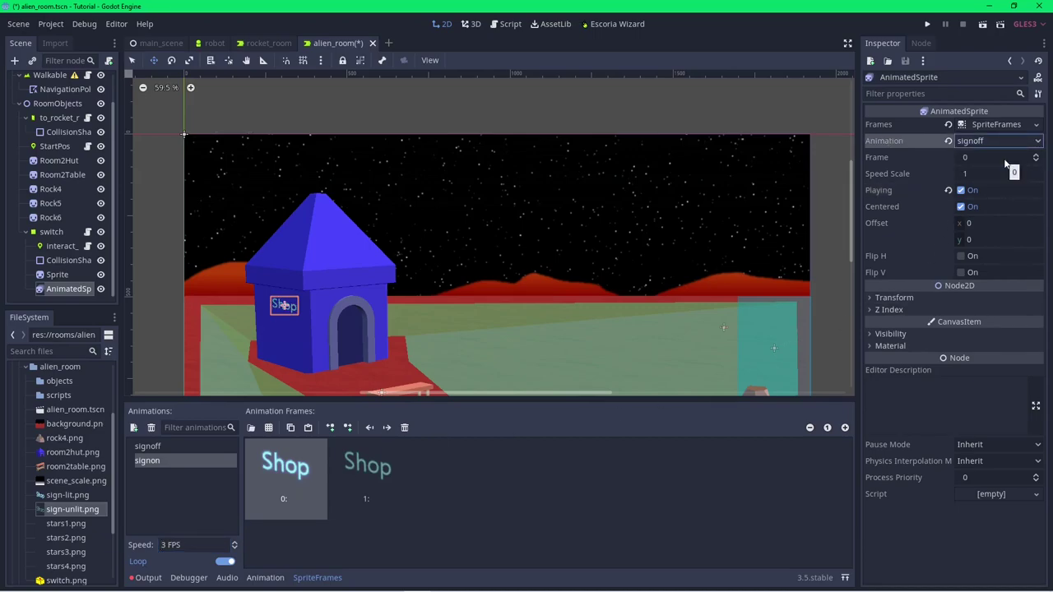
pyautogui.click(967, 191)
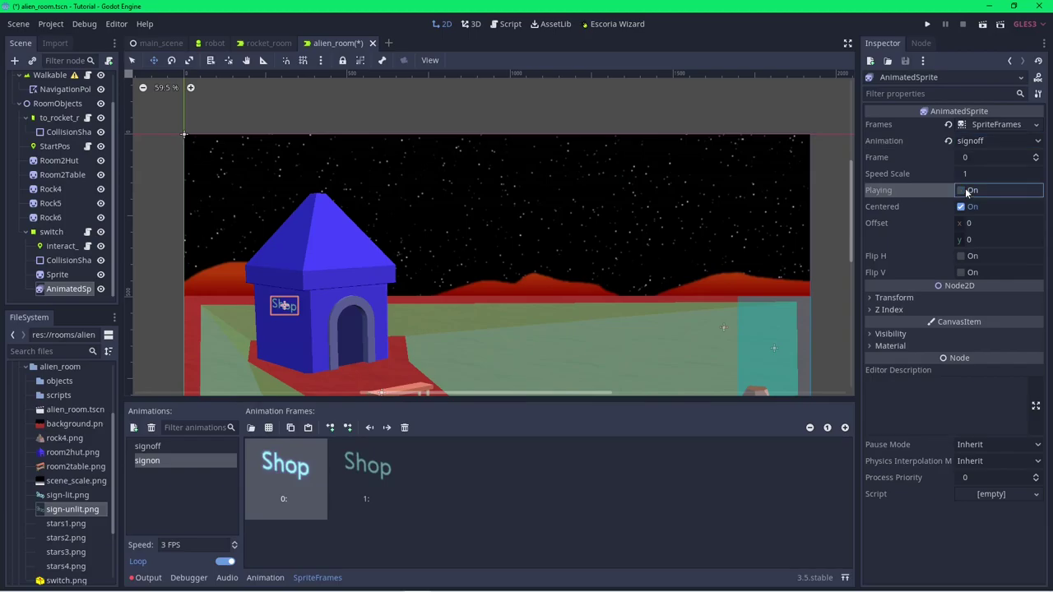